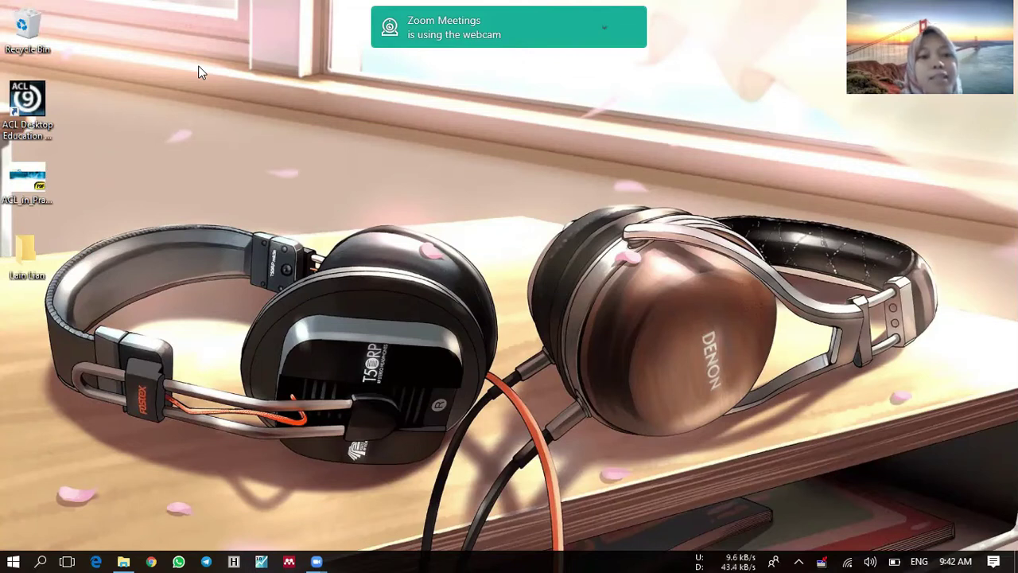
# Step: Open ACL_in_Practice.pdf and jump to the Analyze transactions chapter review bookmark
pyautogui.doubleClick(29, 181)
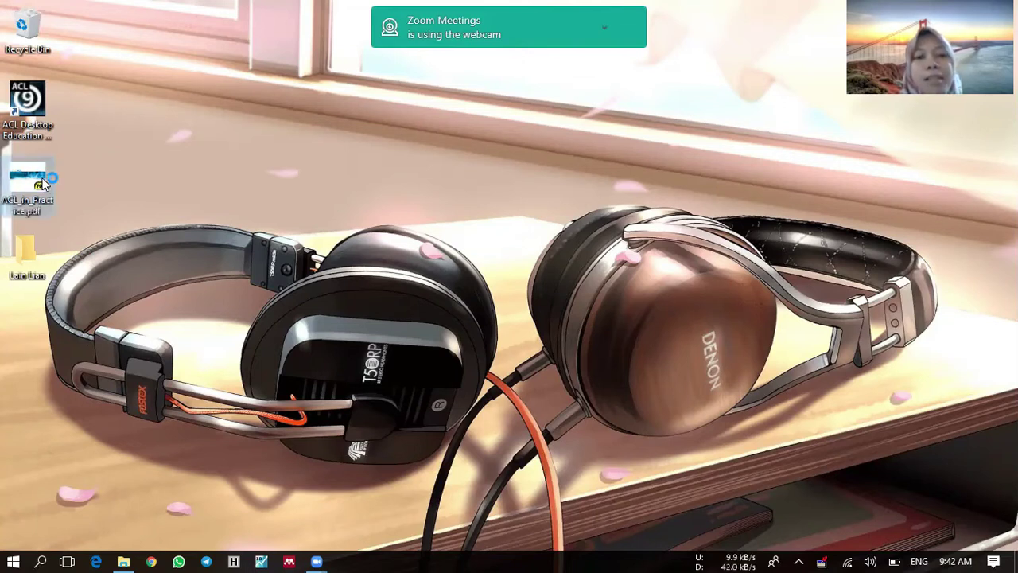
pyautogui.click(87, 143)
pyautogui.scroll(-1, 382, 193)
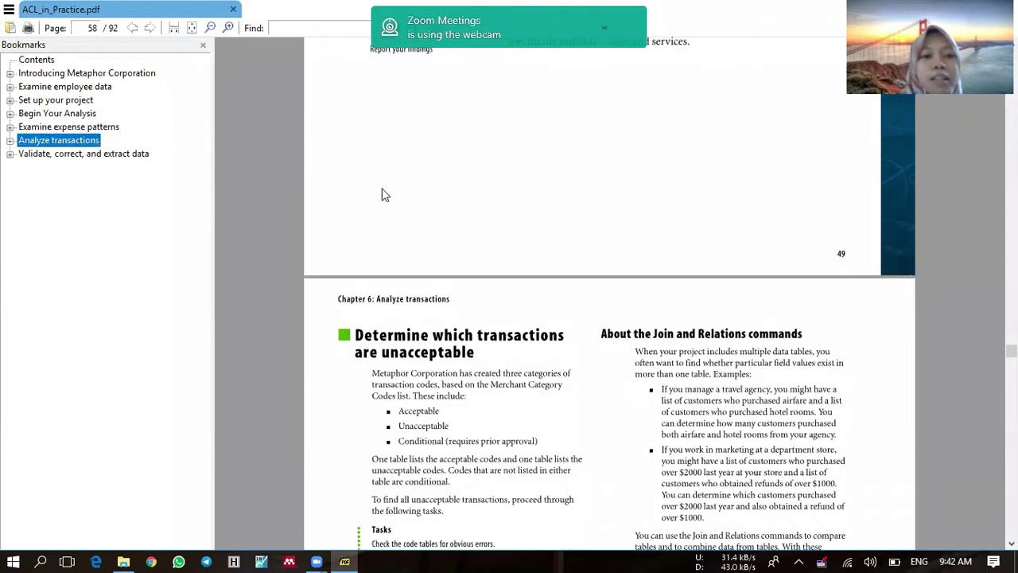
pyautogui.click(10, 140)
pyautogui.click(72, 180)
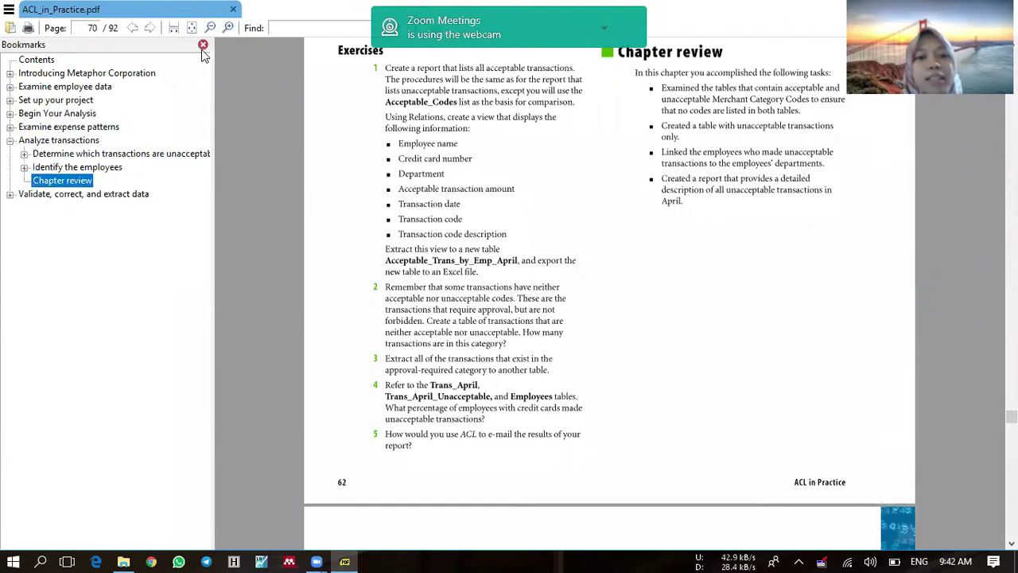
# Step: Hide the bookmarks, read the Chapter 6 exercises on page 70, then minimize to the desktop
pyautogui.click(203, 45)
pyautogui.scroll(1, 349, 179)
pyautogui.scroll(3, 302, 183)
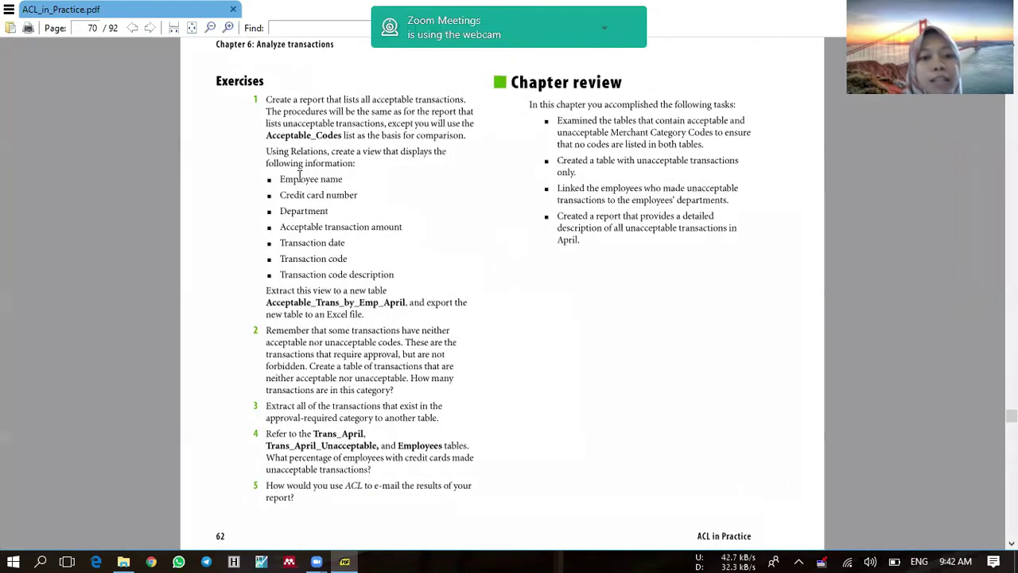
pyautogui.scroll(1, 438, 211)
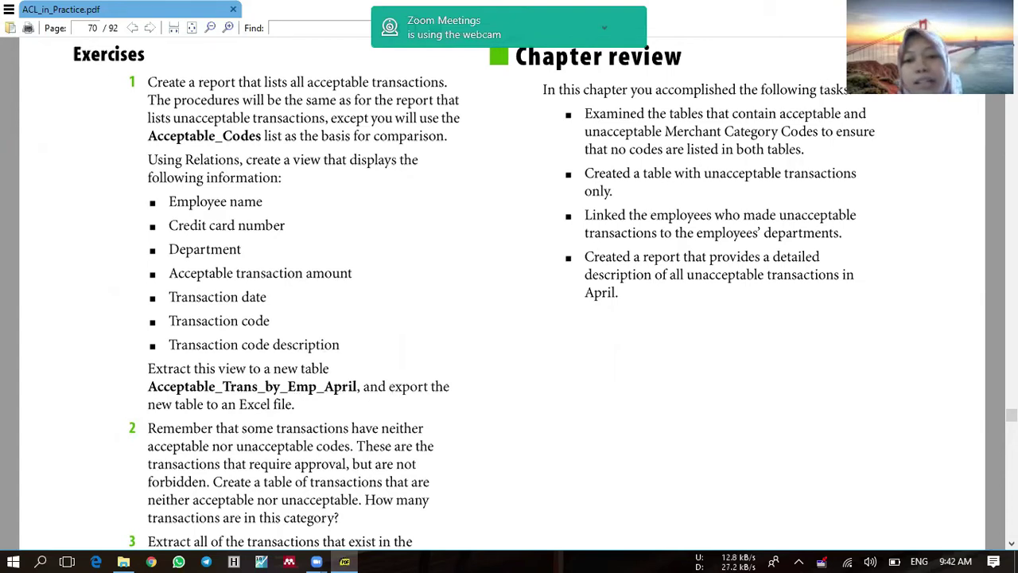
pyautogui.press('super+d')
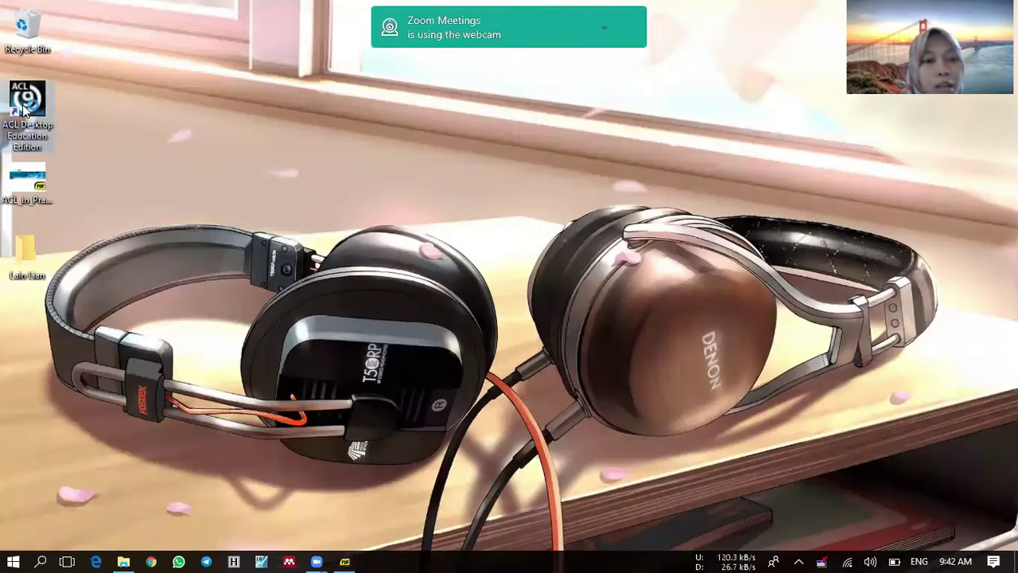
# Step: Launch ACL, save a new project named Exercise_Chapter 6, and cancel the Data Definition Wizard
pyautogui.doubleClick(23, 109)
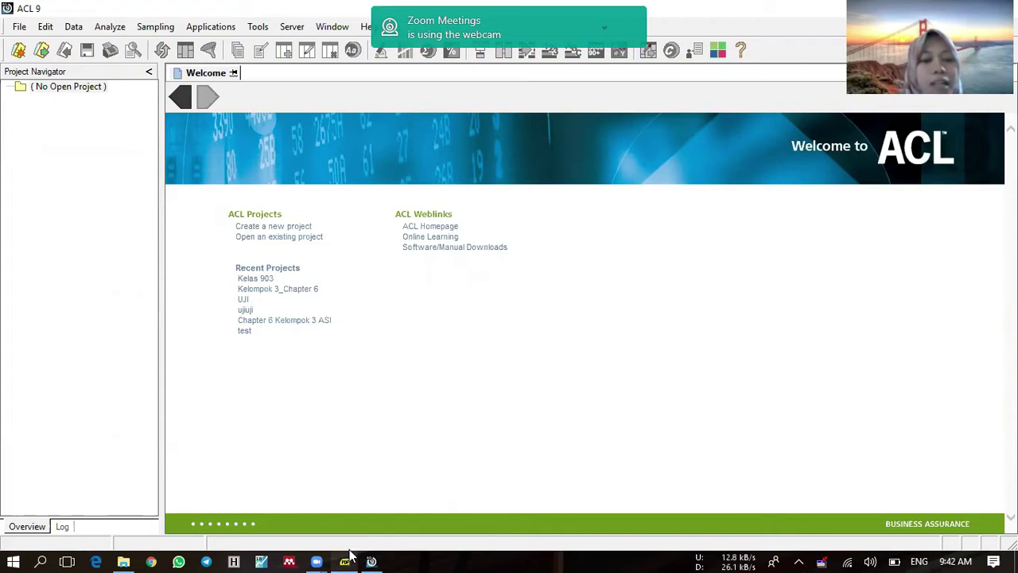
pyautogui.moveTo(346, 556)
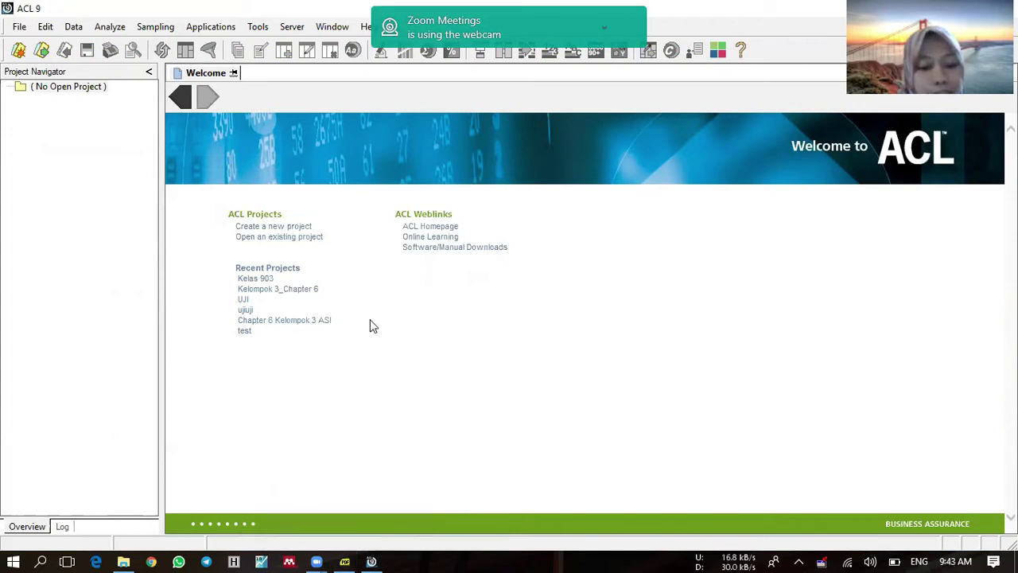
pyautogui.click(290, 226)
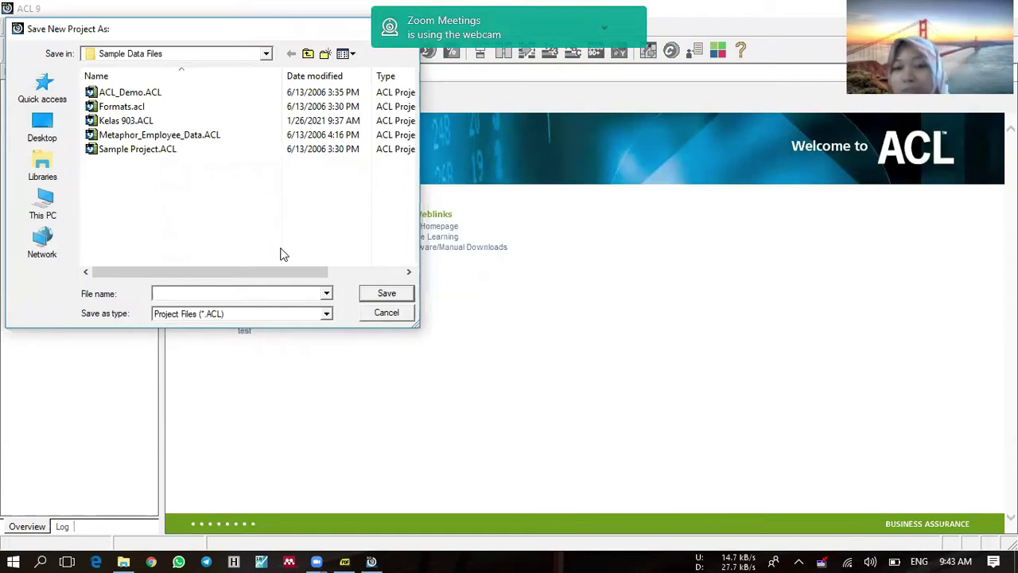
pyautogui.write('E')
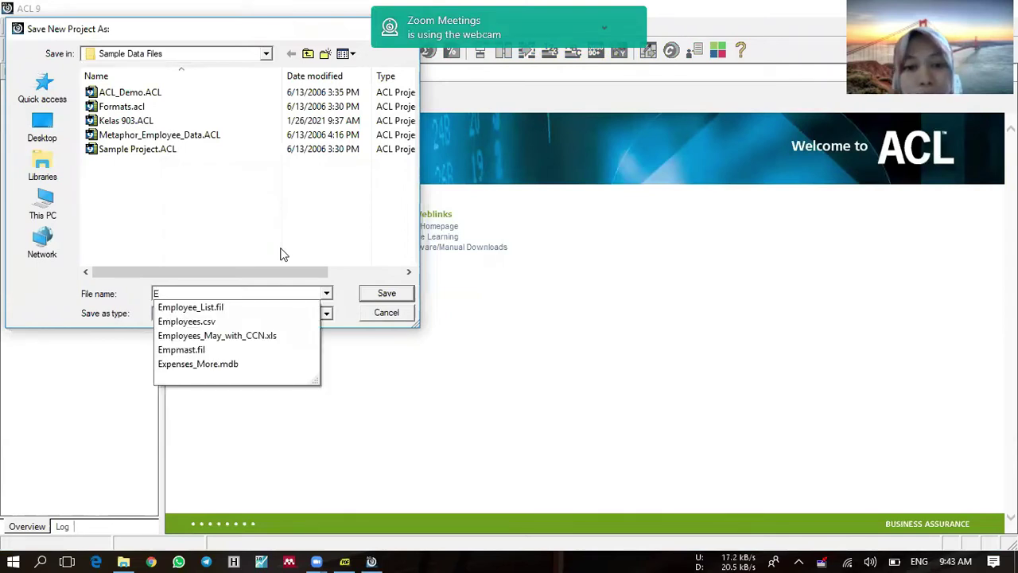
pyautogui.write('xercis')
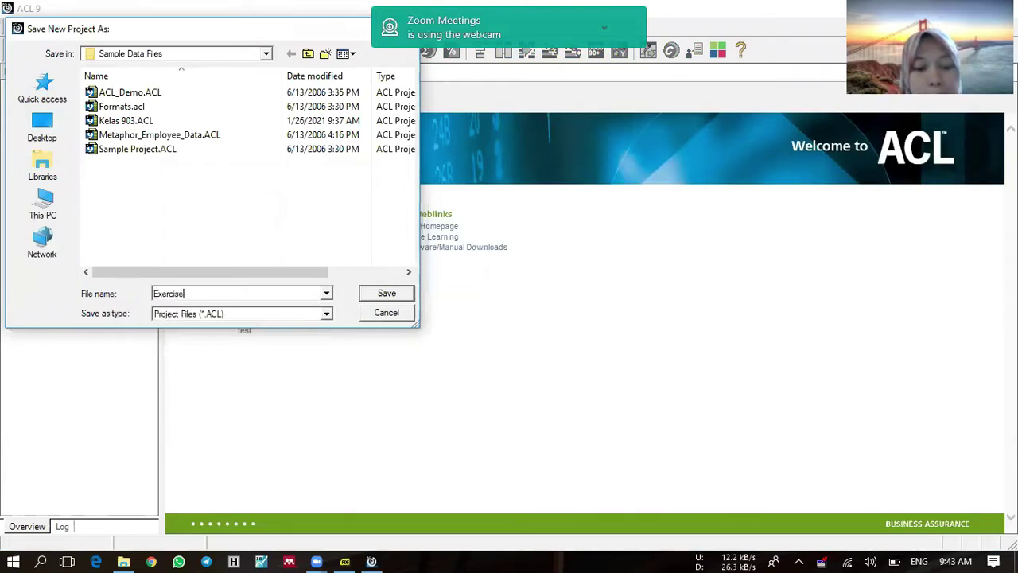
pyautogui.write('e ')
pyautogui.write('Chapter')
pyautogui.write(" '")
pyautogui.press('BackSpace')
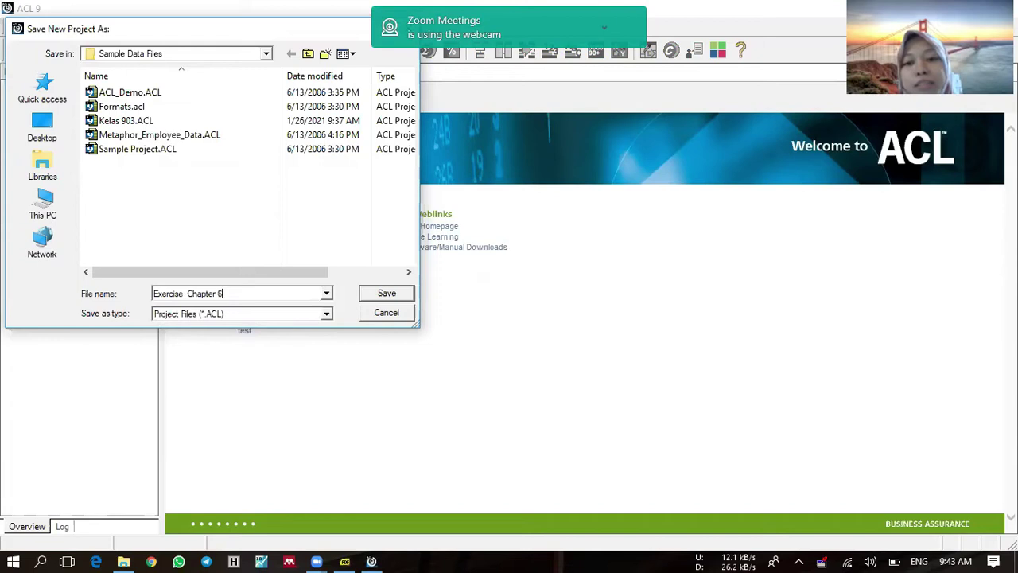
pyautogui.click(365, 297)
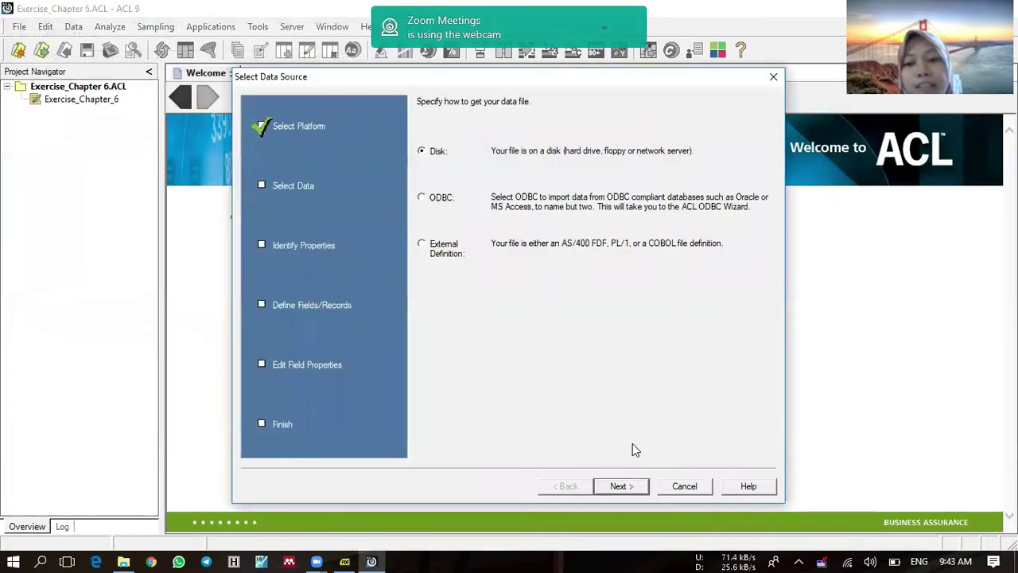
pyautogui.click(678, 488)
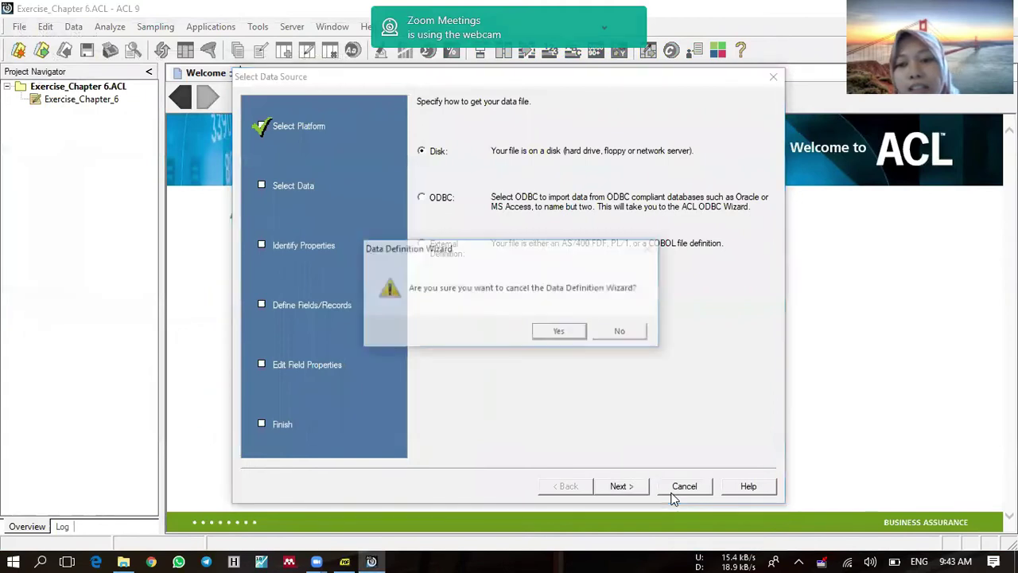
pyautogui.click(561, 334)
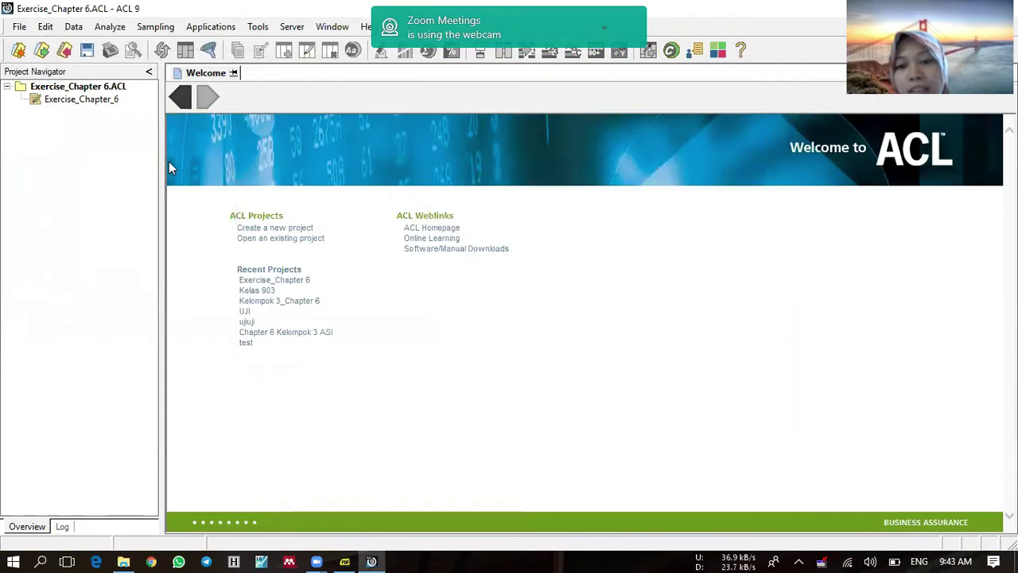
# Step: Start a new table definition from disk using the Acceptable_Codes.mdb file
pyautogui.rightClick(85, 85)
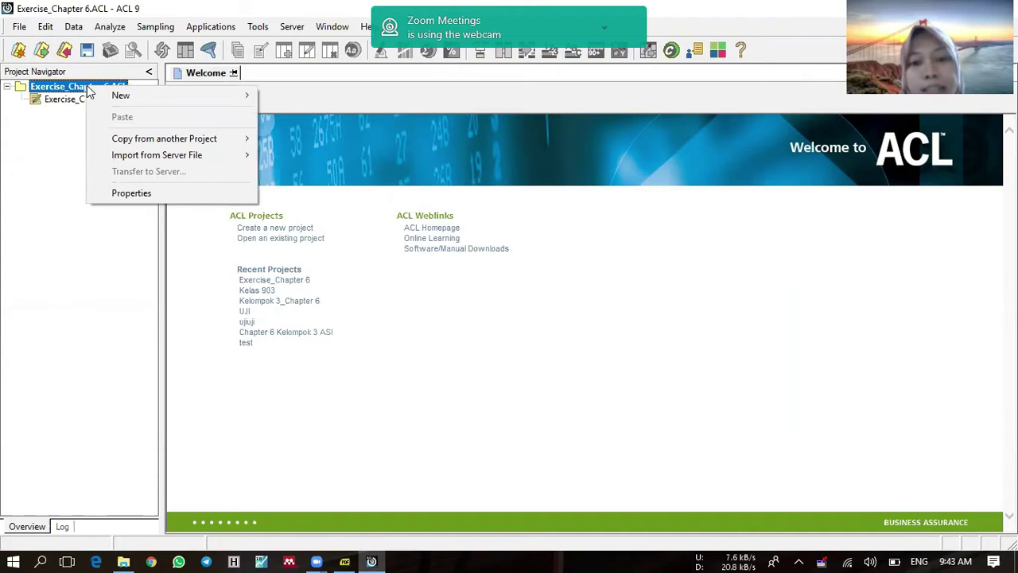
pyautogui.moveTo(191, 95)
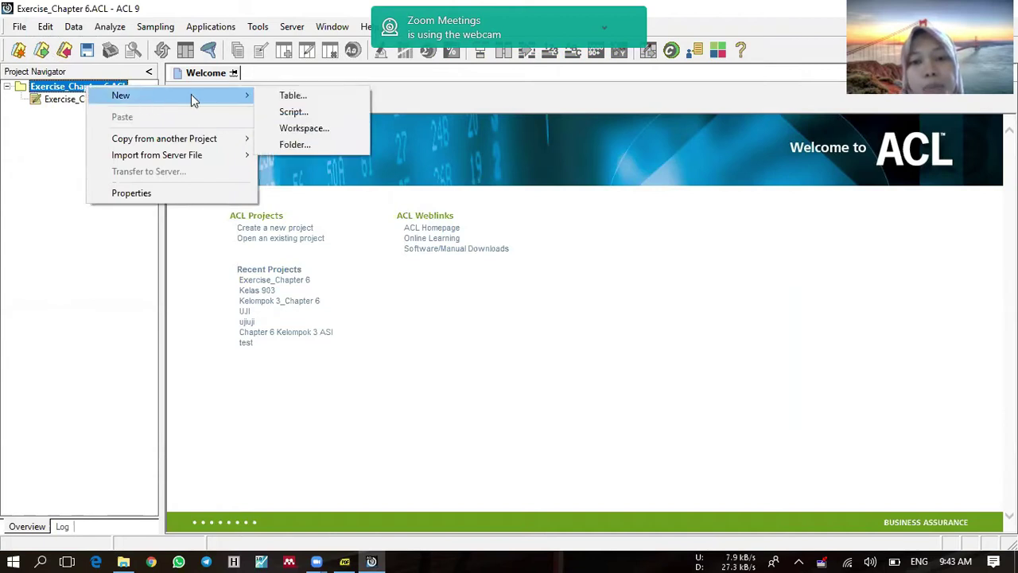
pyautogui.click(291, 95)
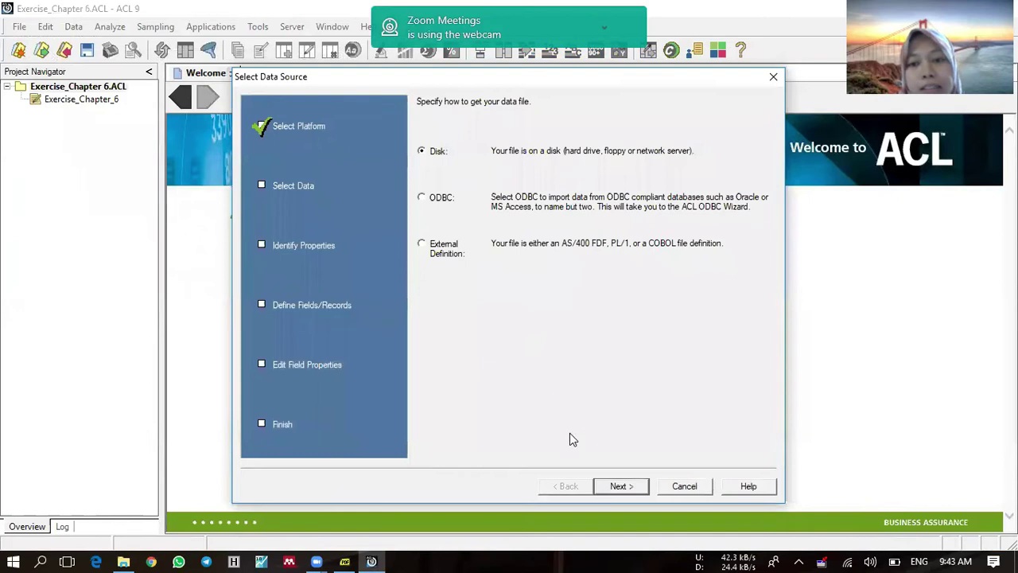
pyautogui.click(619, 486)
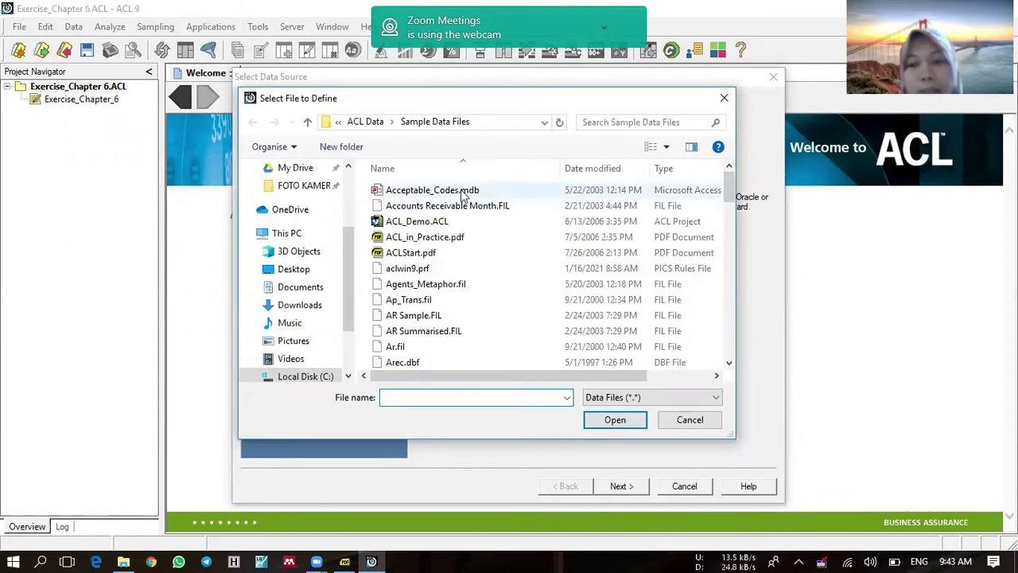
pyautogui.click(464, 192)
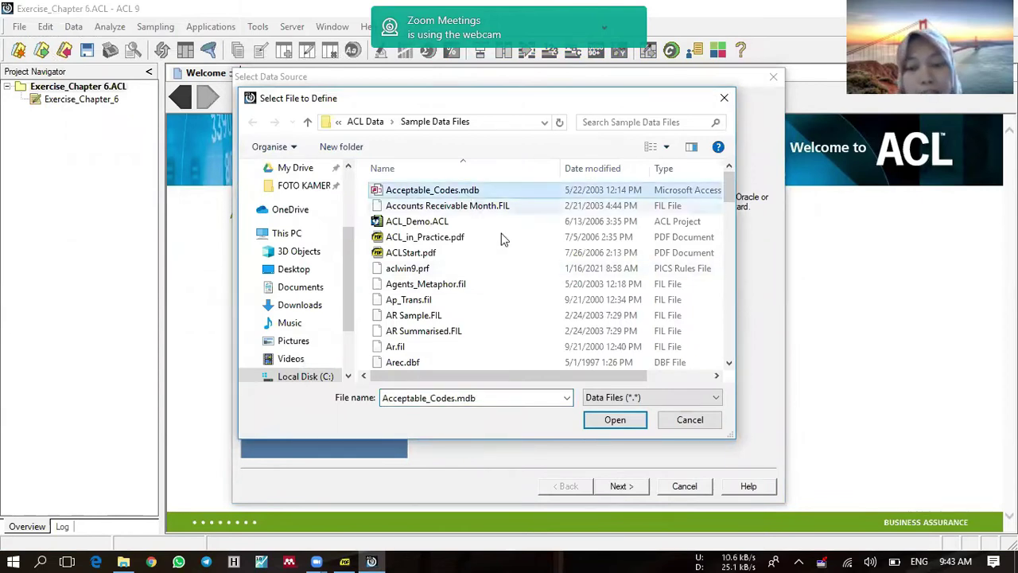
pyautogui.click(615, 420)
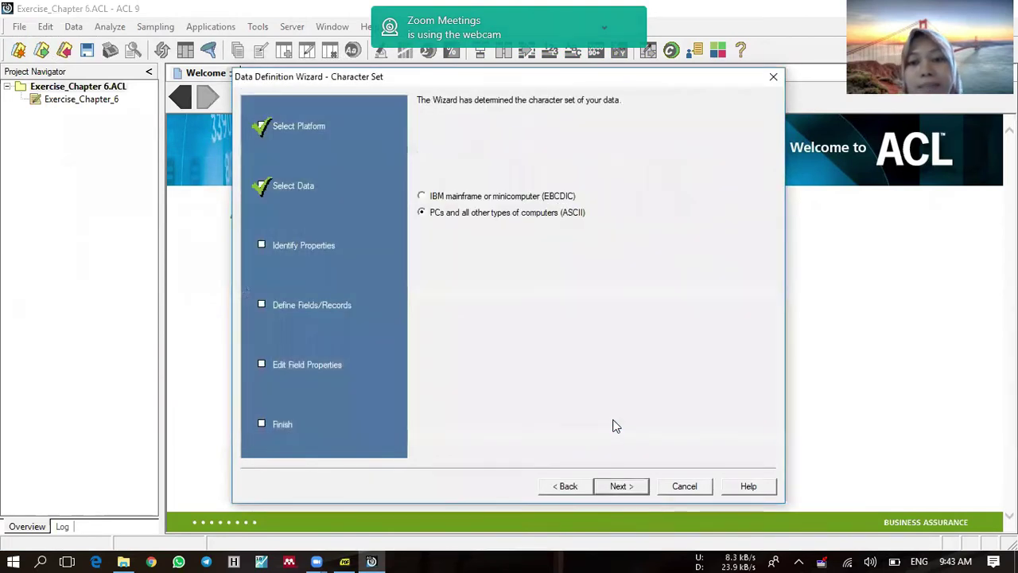
# Step: Accept ASCII and Access format, save the data file as Acceptable_Codes_1, and finish
pyautogui.click(625, 488)
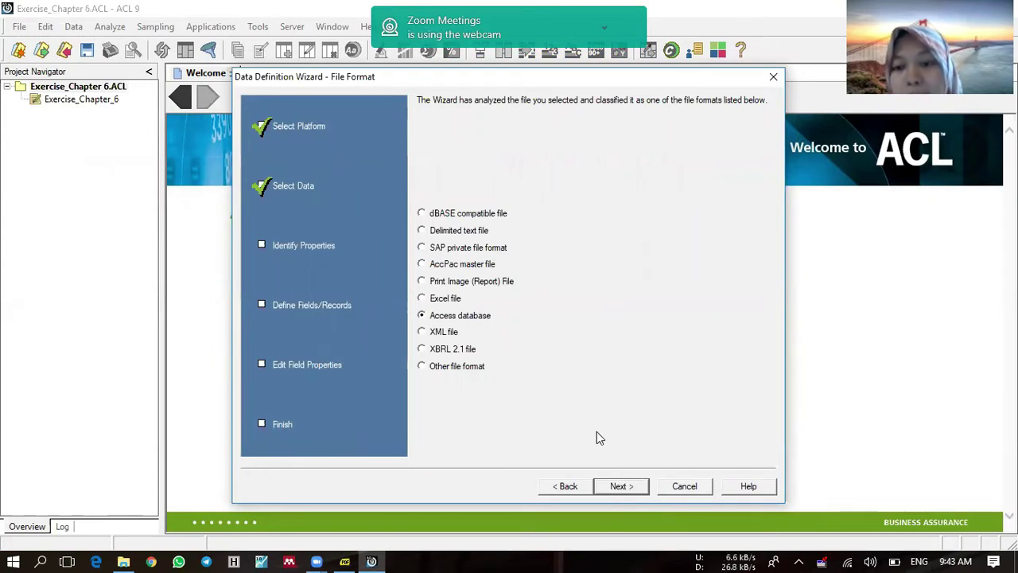
pyautogui.click(621, 486)
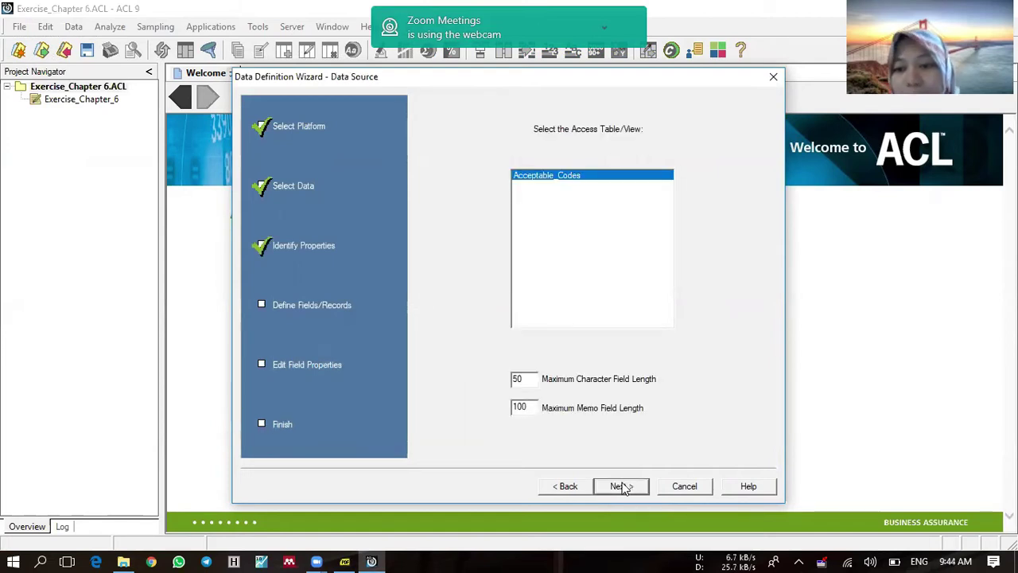
pyautogui.click(621, 486)
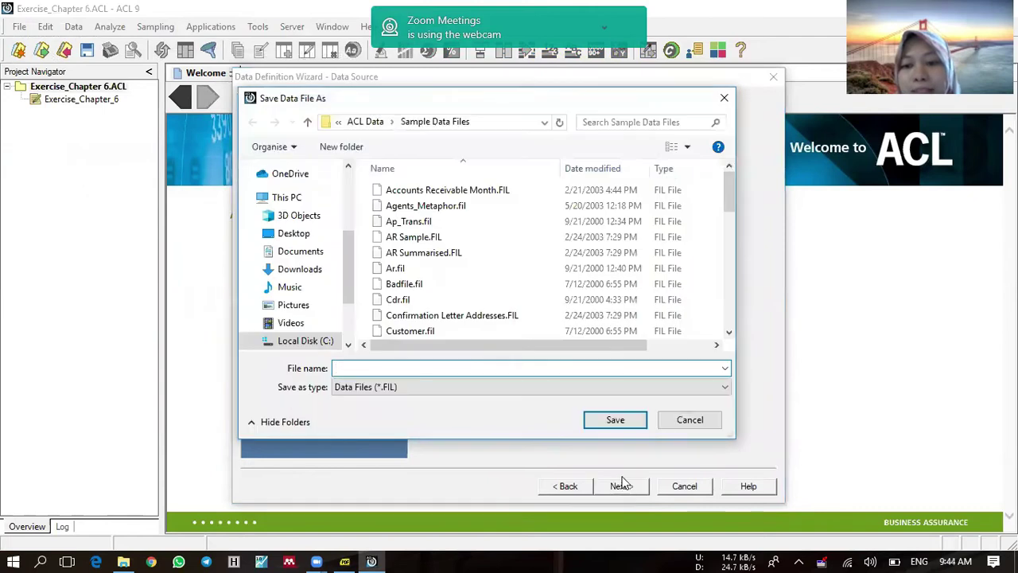
pyautogui.write('Acceptable_Codes_1')
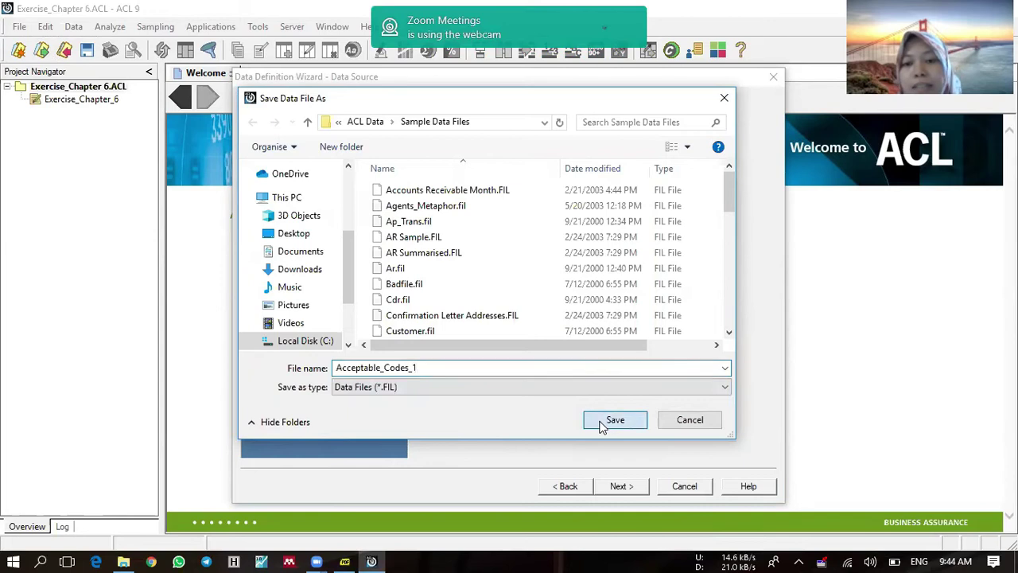
pyautogui.click(602, 427)
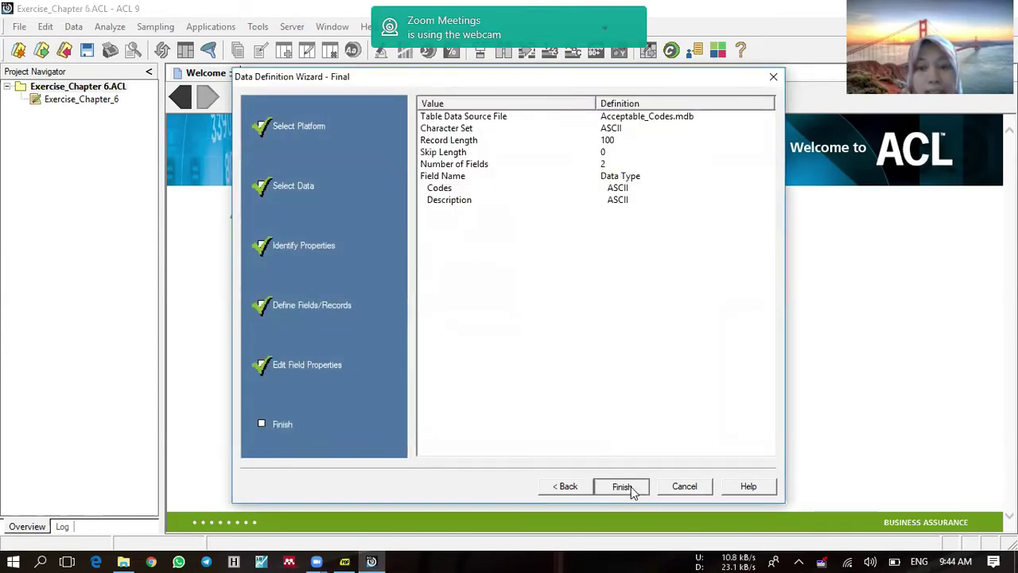
pyautogui.click(622, 485)
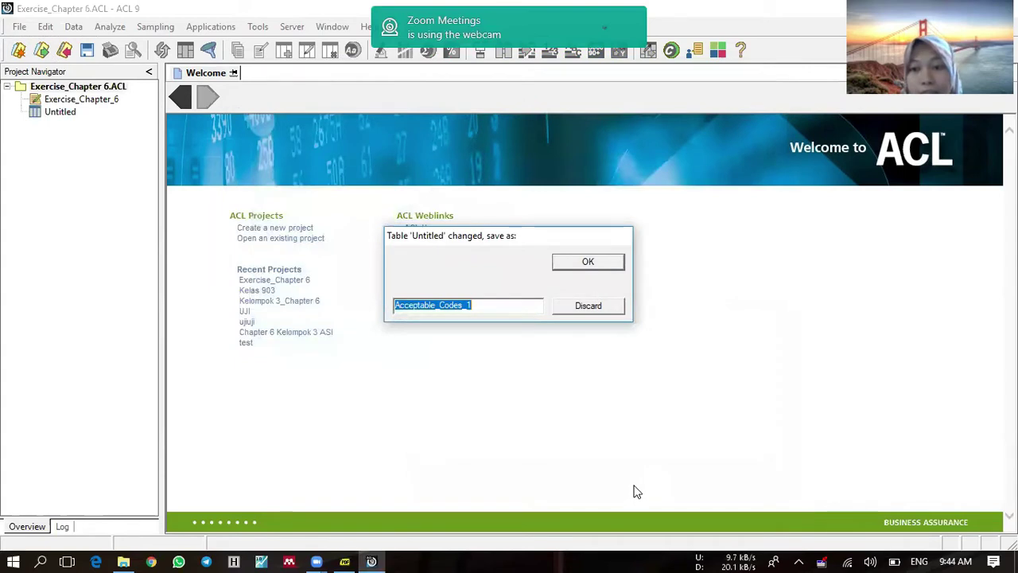
pyautogui.click(570, 264)
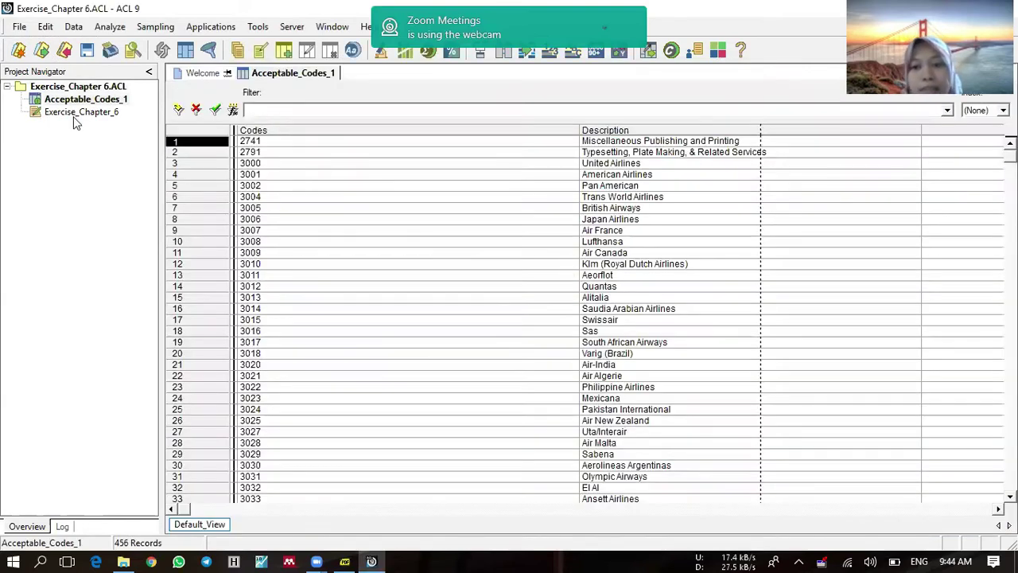
# Step: Start another new table definition with Trans_April.xls as the data source
pyautogui.click(87, 98)
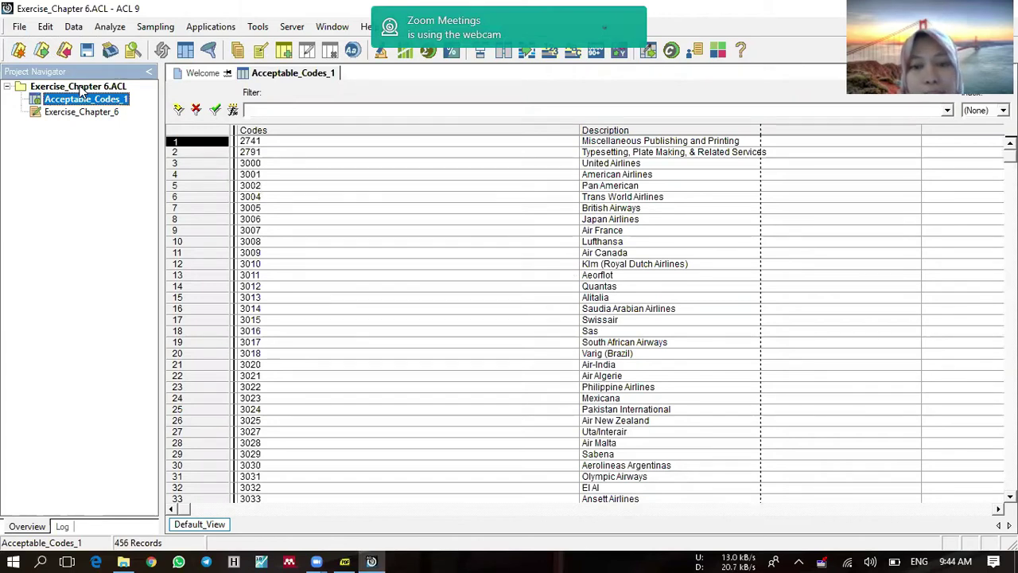
pyautogui.rightClick(81, 90)
pyautogui.moveTo(197, 96)
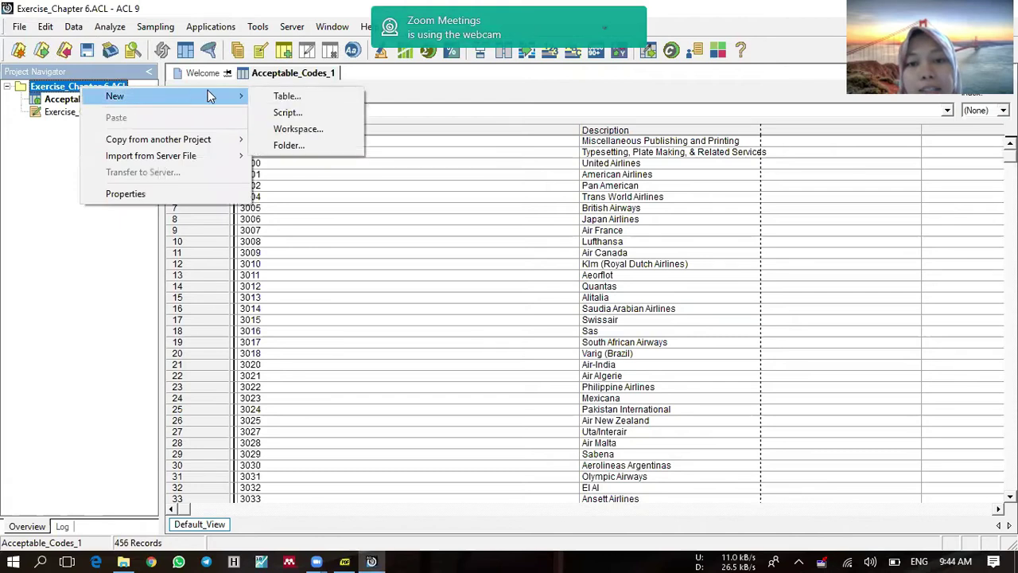
pyautogui.click(277, 95)
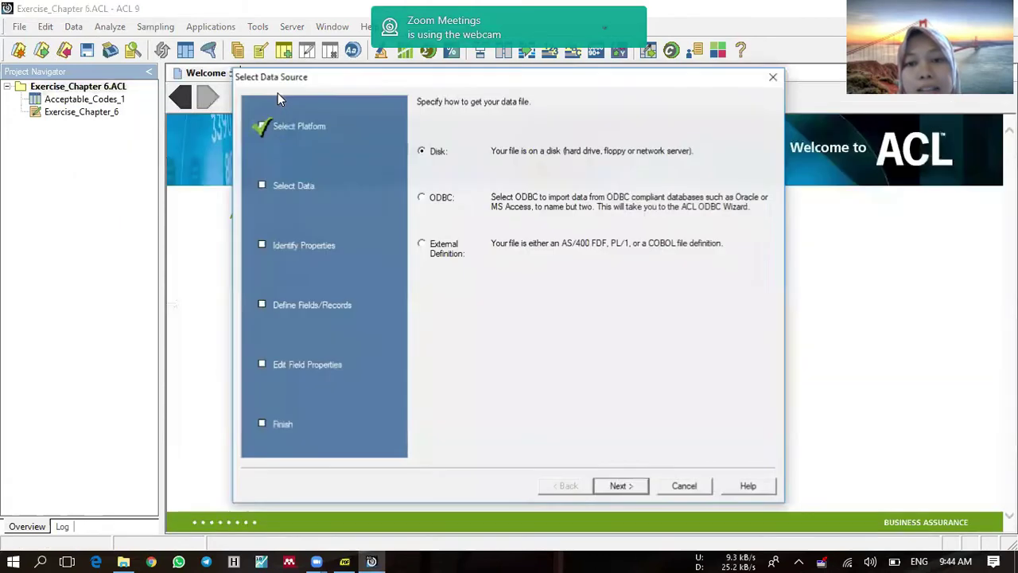
pyautogui.click(614, 487)
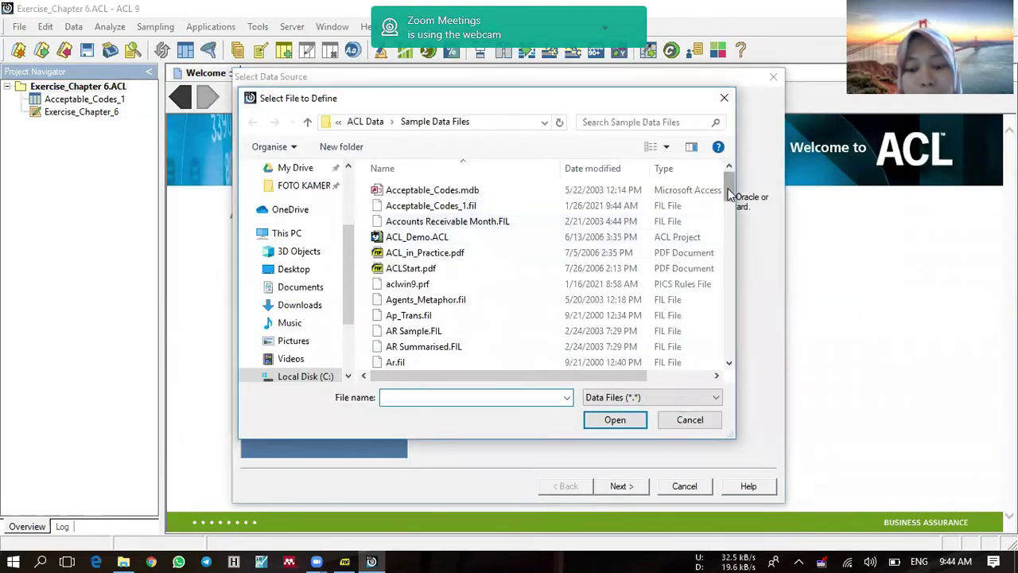
pyautogui.moveTo(728, 195); pyautogui.dragTo(729, 341)
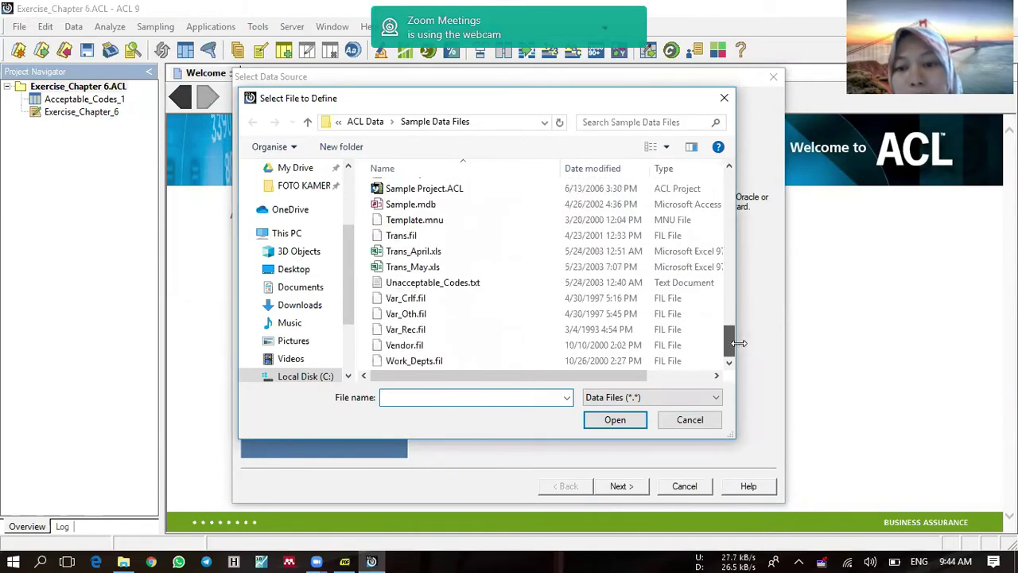
pyautogui.click(423, 254)
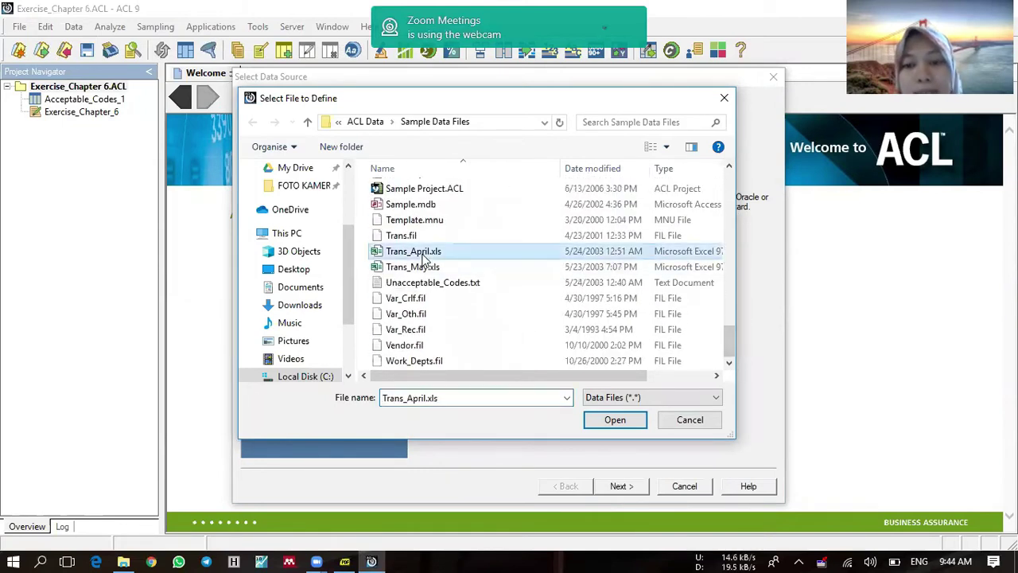
pyautogui.click(609, 421)
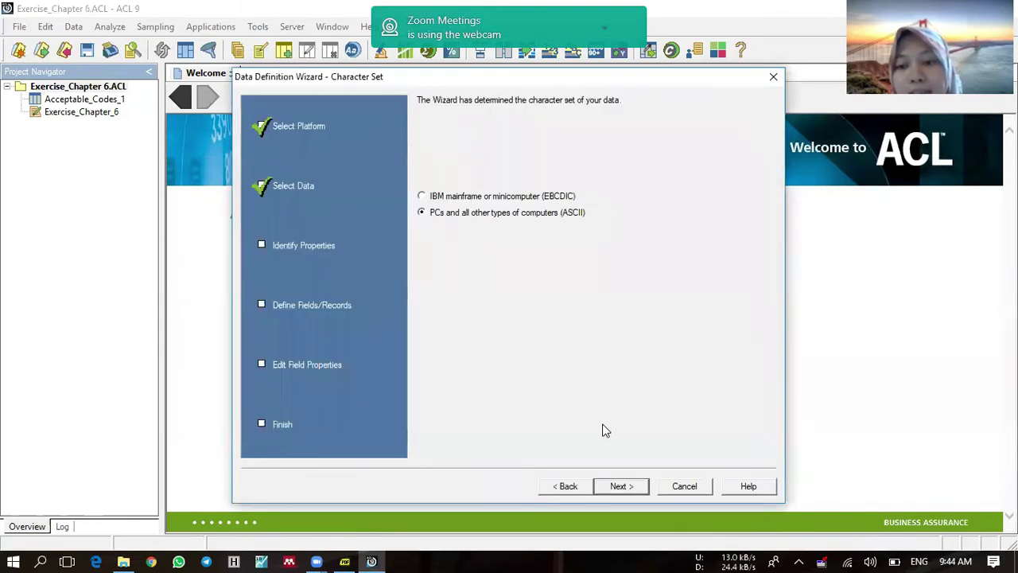
# Step: Accept ASCII, Excel format and the April sheet, save as Trans_April_1, and finish
pyautogui.click(626, 493)
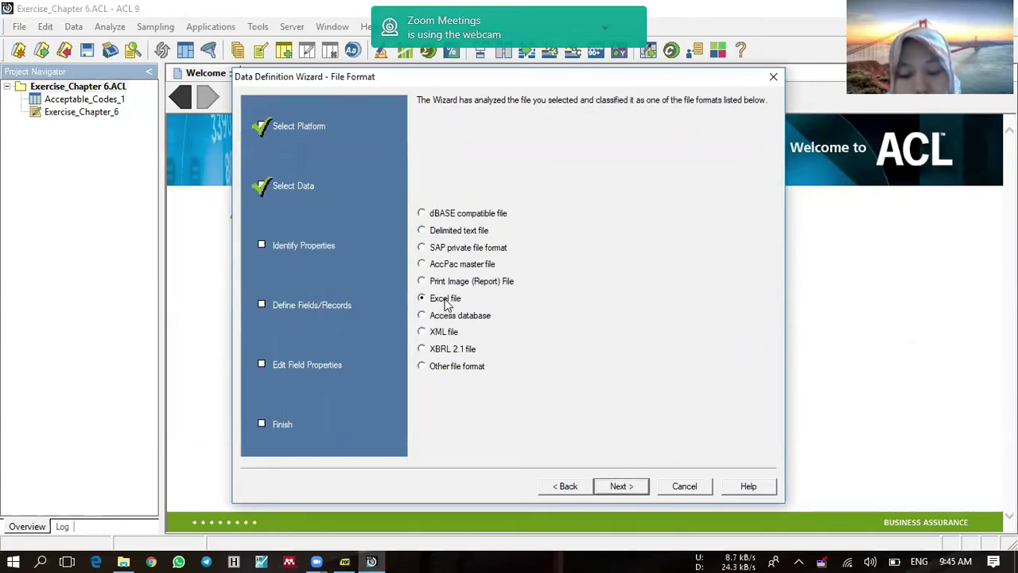
pyautogui.click(631, 486)
pyautogui.click(631, 486)
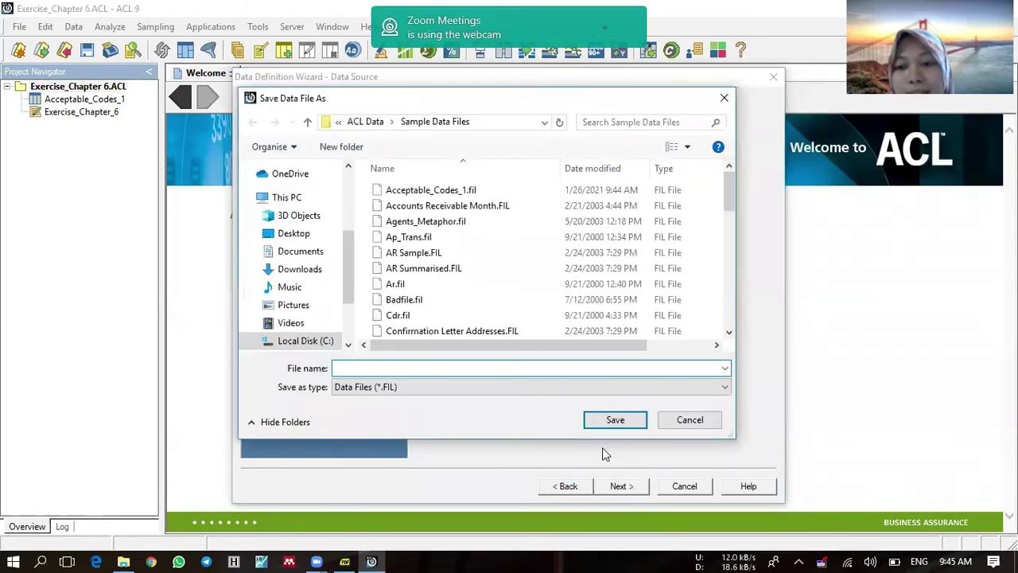
pyautogui.write('T')
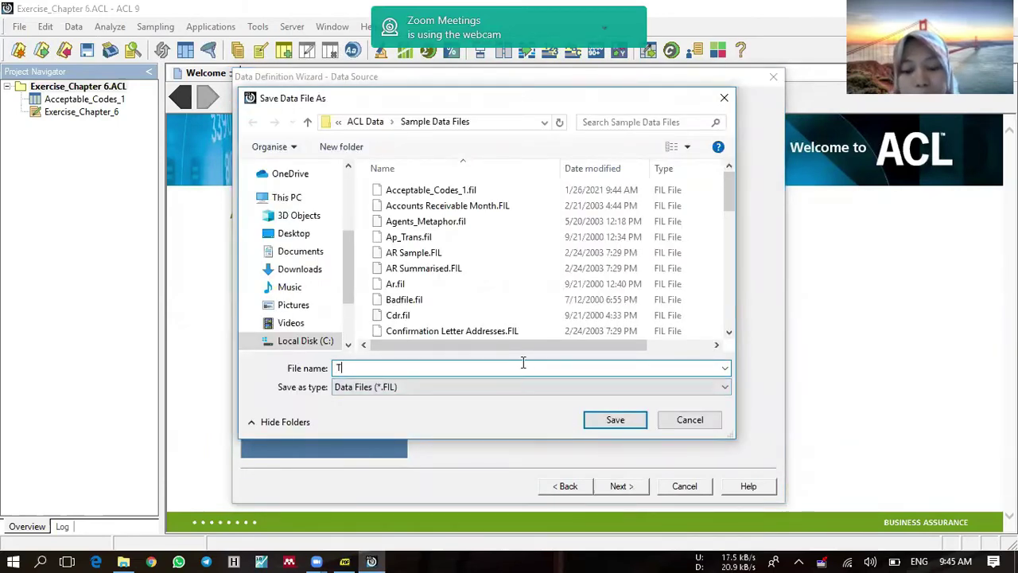
pyautogui.write('rans')
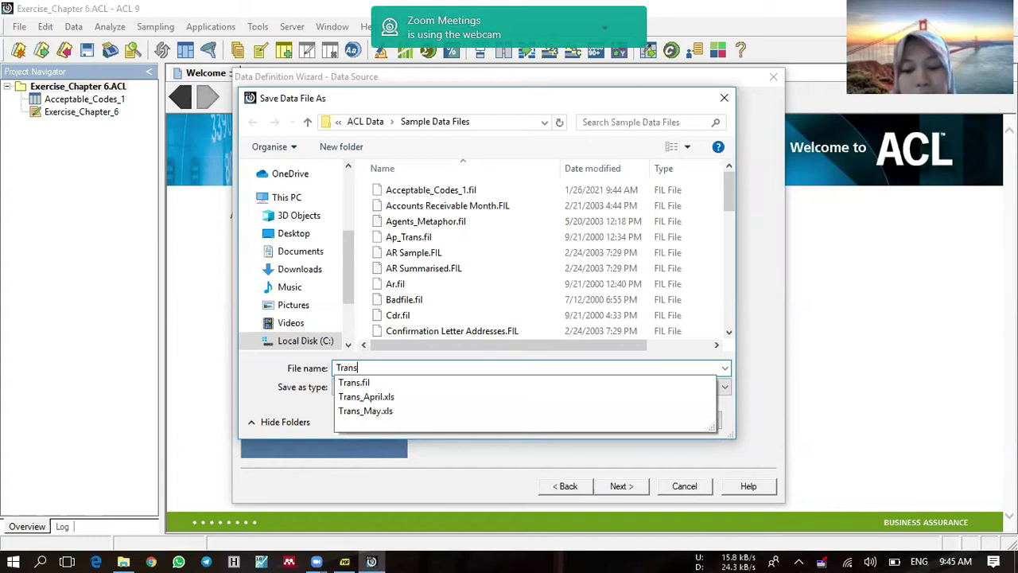
pyautogui.write('_April_')
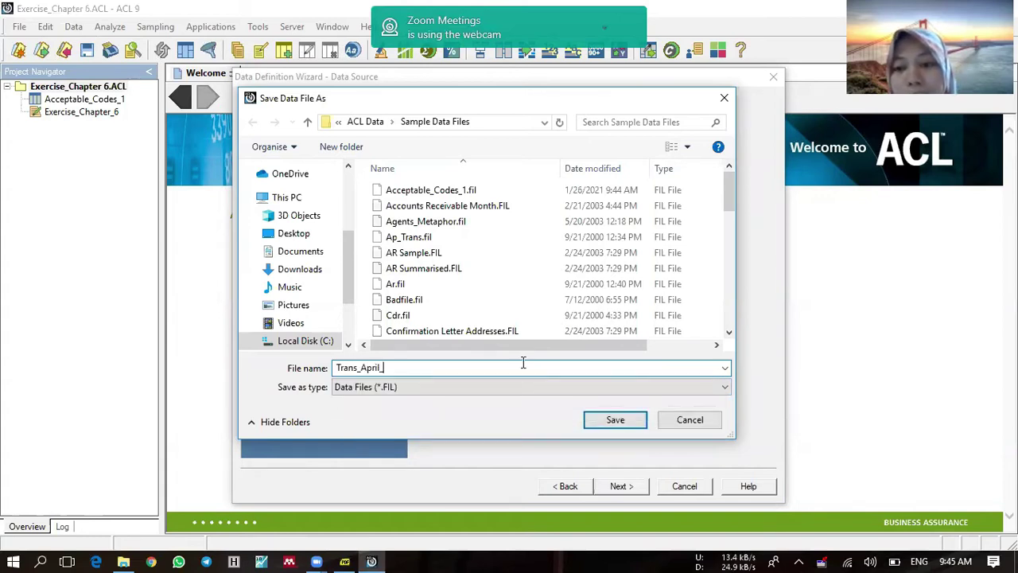
pyautogui.write('1')
pyautogui.click(598, 423)
pyautogui.click(623, 486)
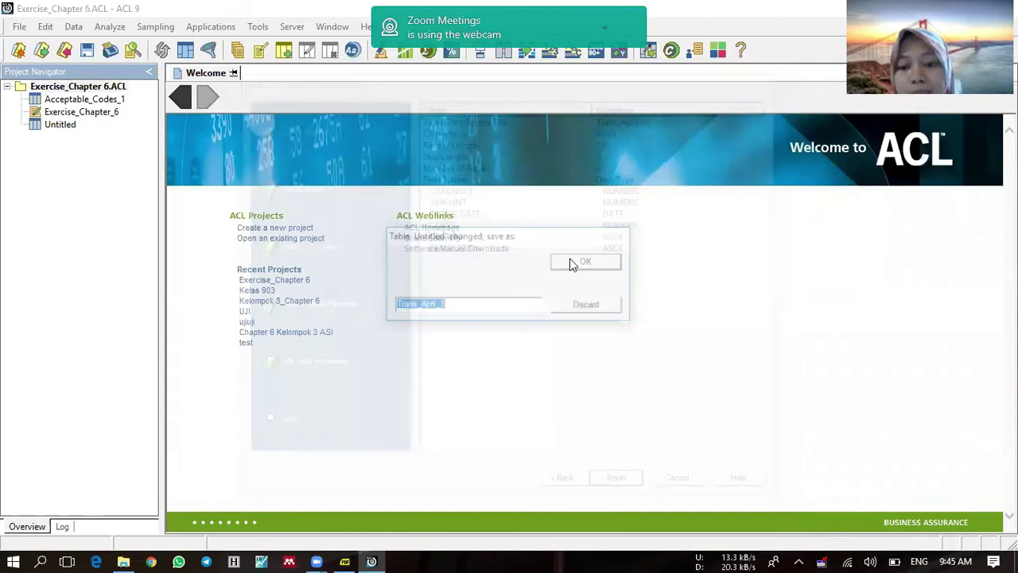
pyautogui.click(571, 265)
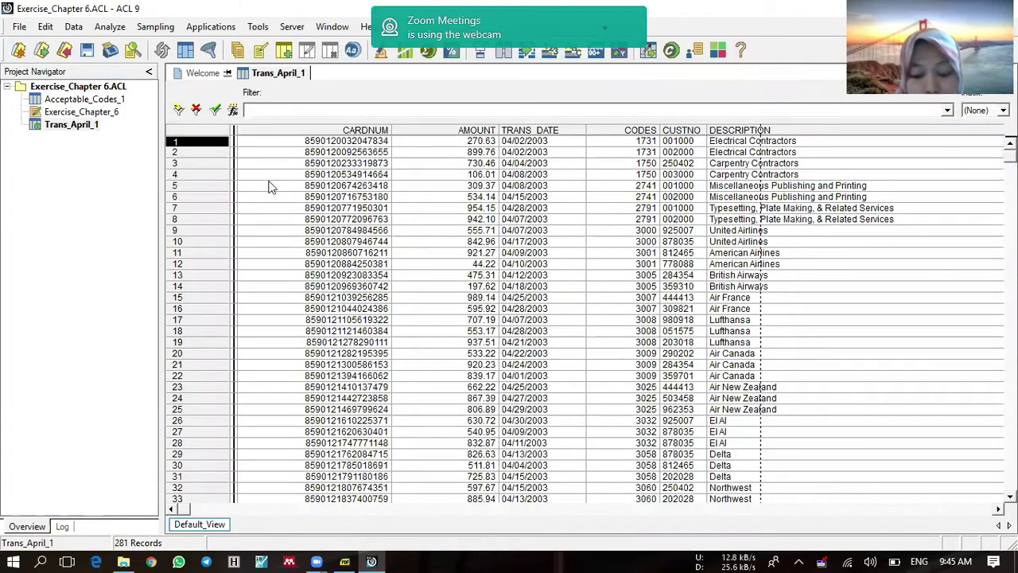
# Step: Start a new table definition from disk using the Employees.csv file
pyautogui.rightClick(97, 86)
pyautogui.moveTo(247, 96)
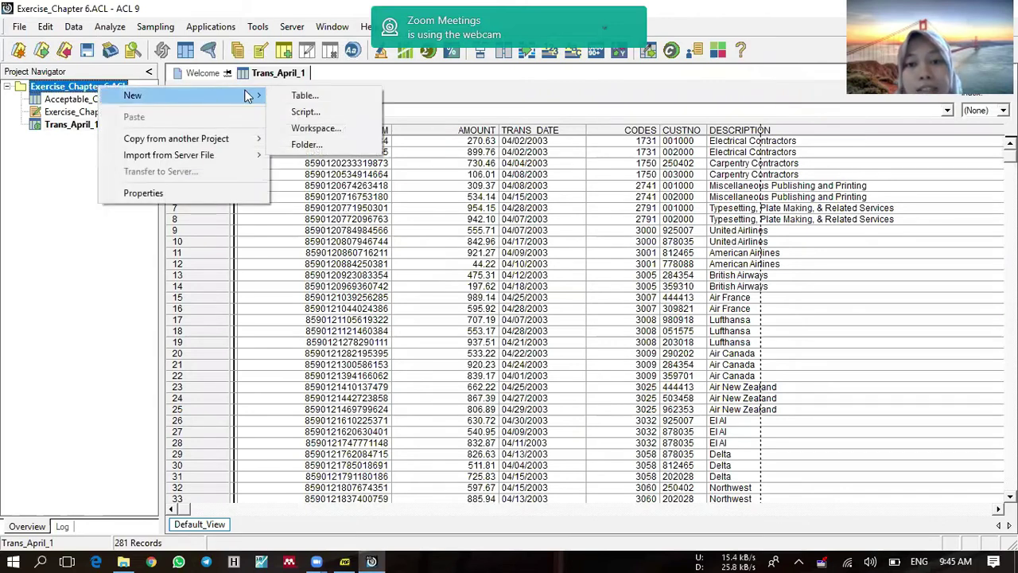
pyautogui.click(334, 96)
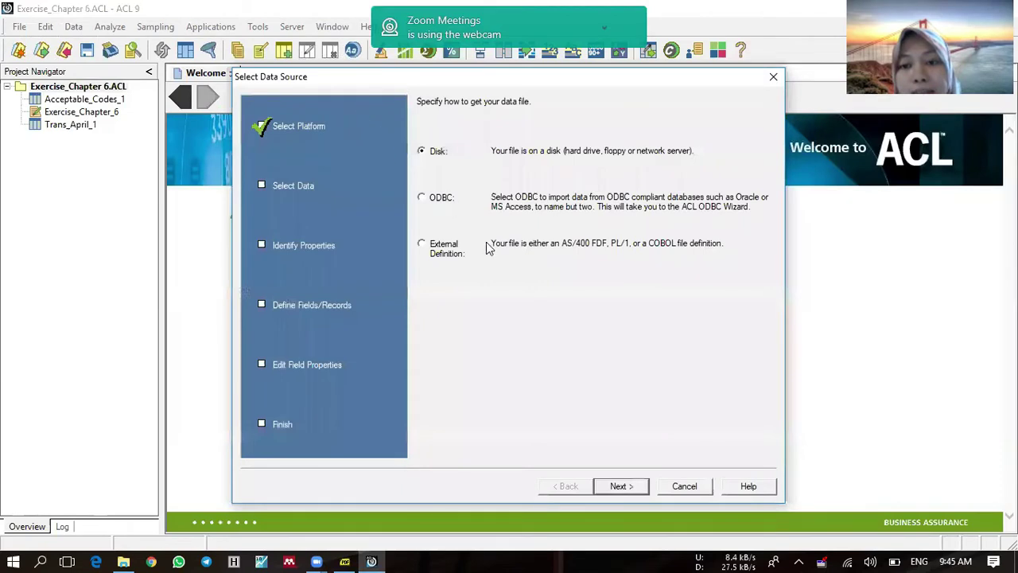
pyautogui.click(614, 488)
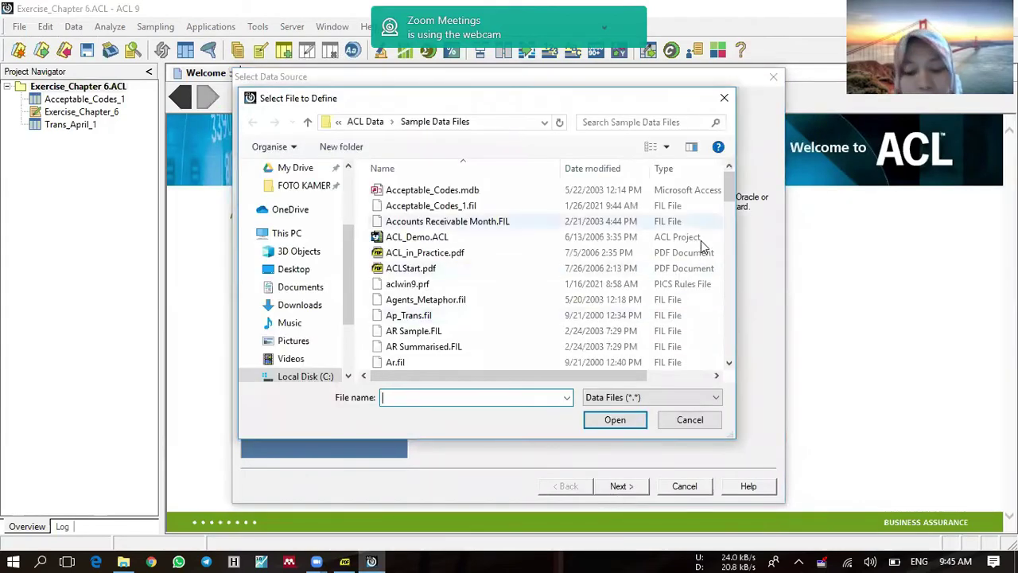
pyautogui.moveTo(729, 195); pyautogui.dragTo(736, 257)
pyautogui.click(445, 208)
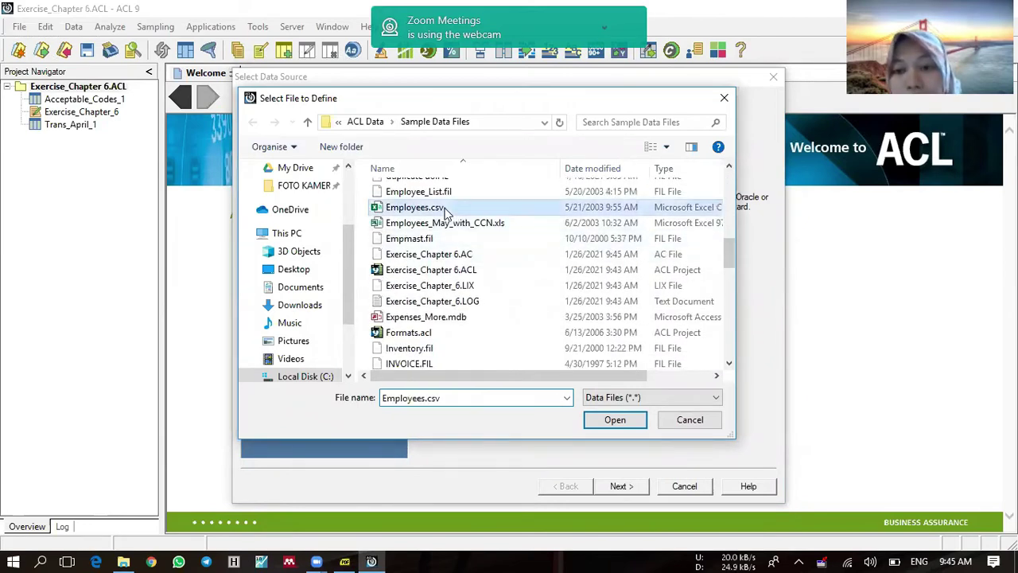
pyautogui.click(613, 420)
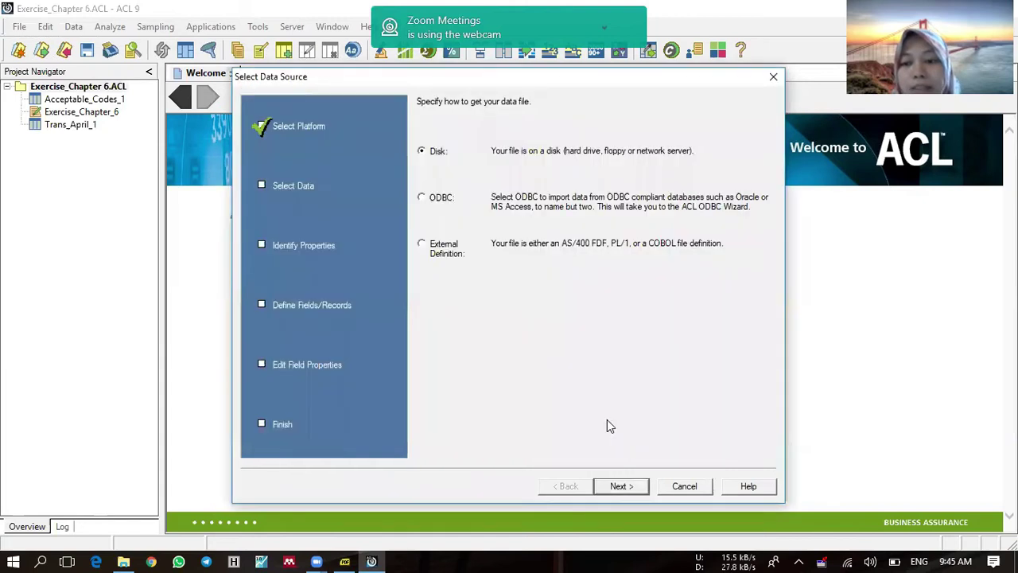
# Step: Accept ASCII, comma-delimited text, save as Employee_1, finish, and select the new table
pyautogui.click(622, 486)
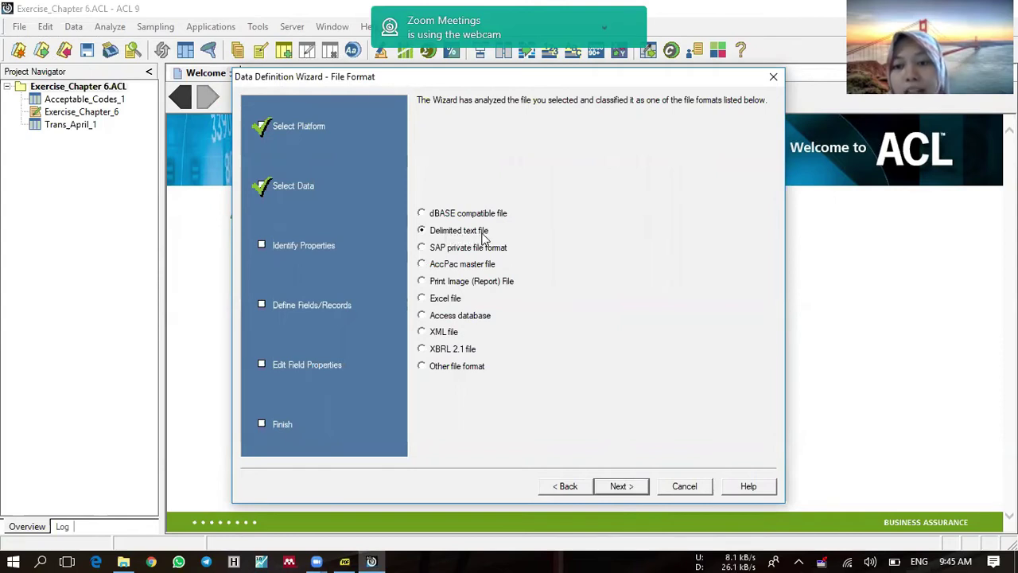
pyautogui.click(622, 486)
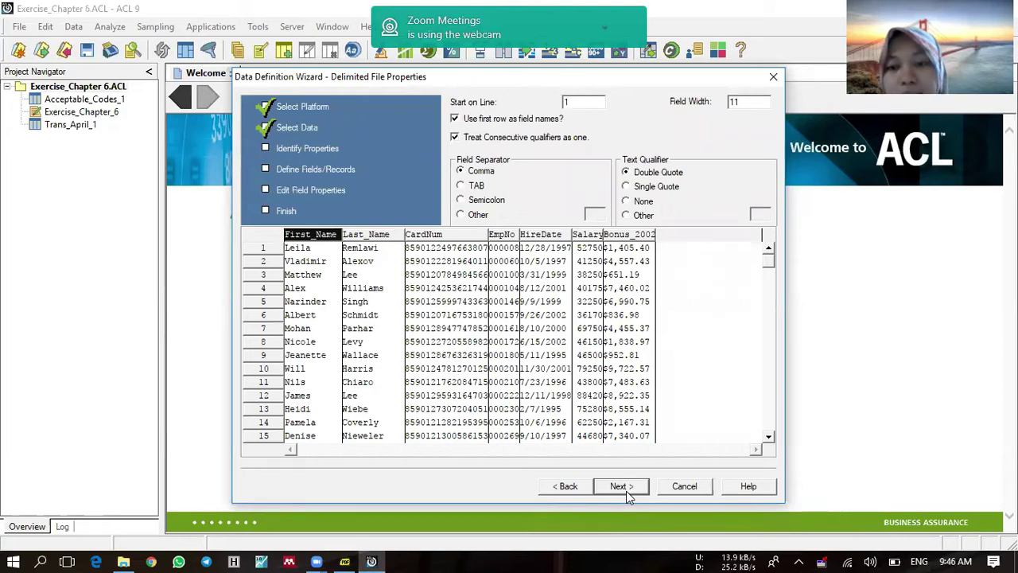
pyautogui.click(621, 486)
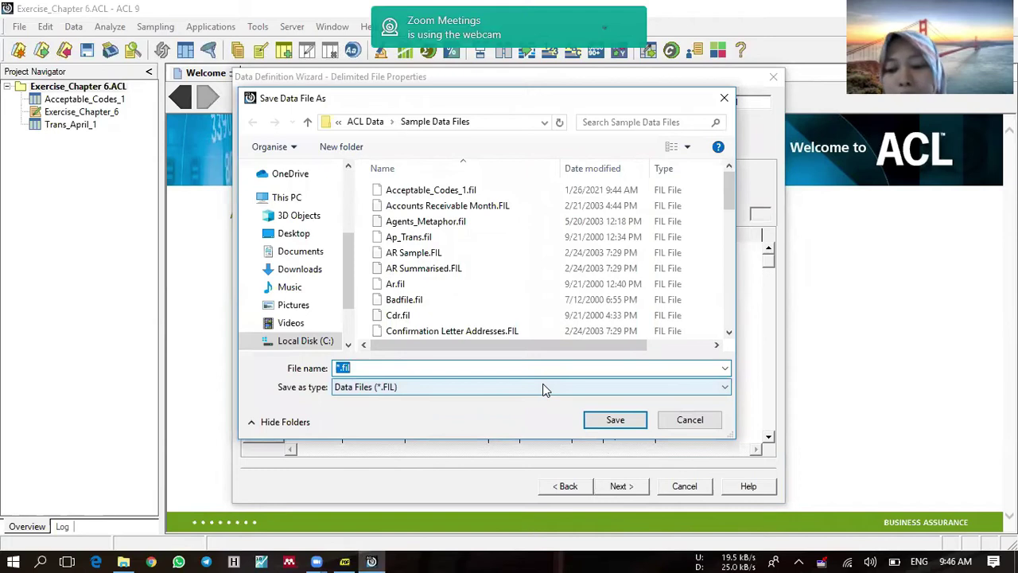
pyautogui.write('Empl')
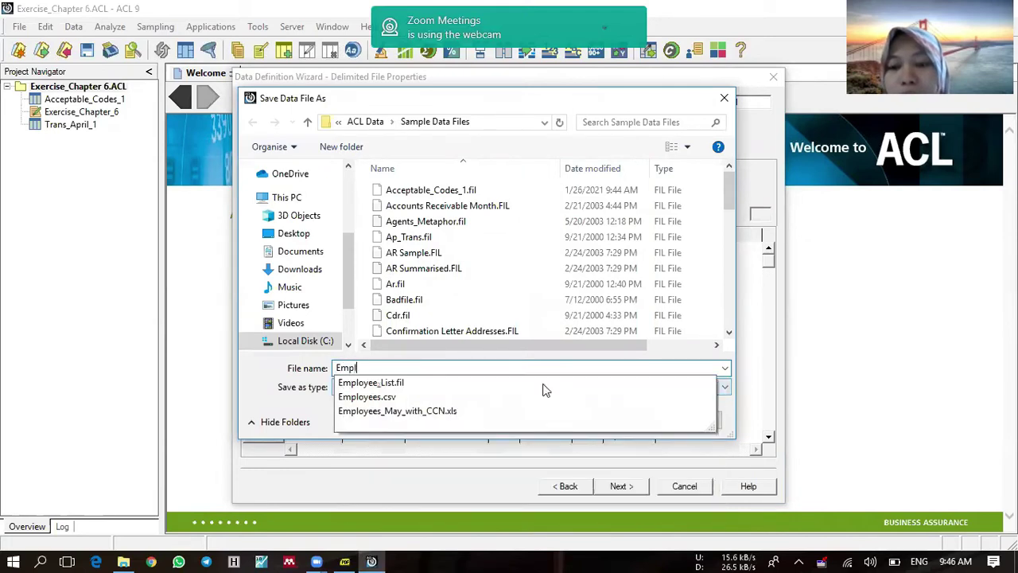
pyautogui.write('oyee_')
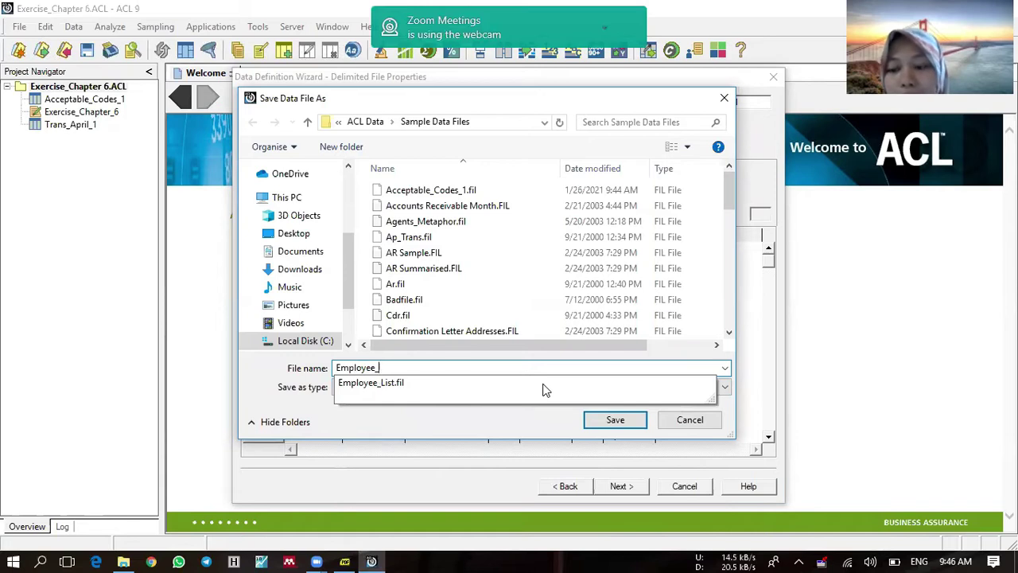
pyautogui.write('1')
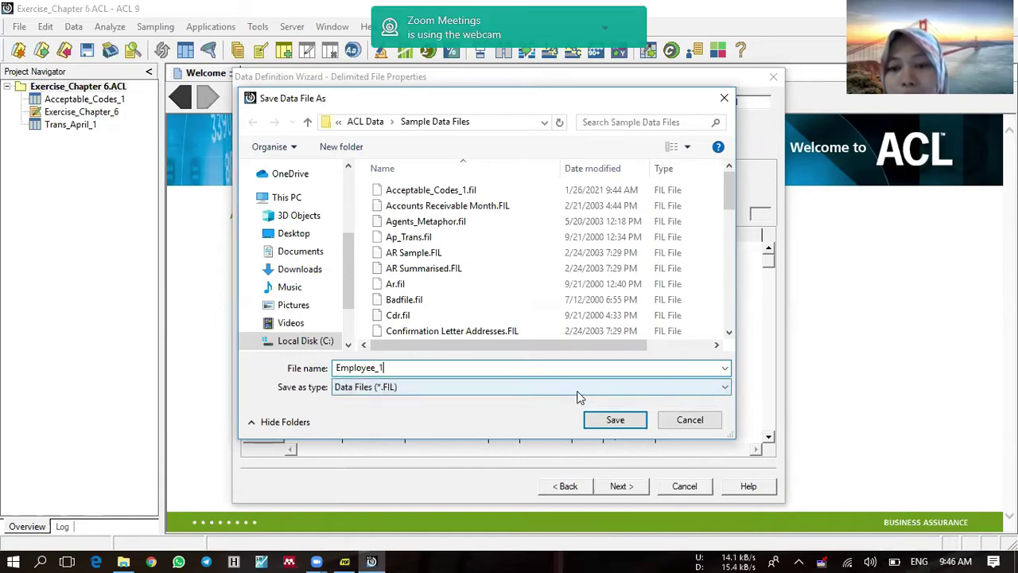
pyautogui.click(613, 420)
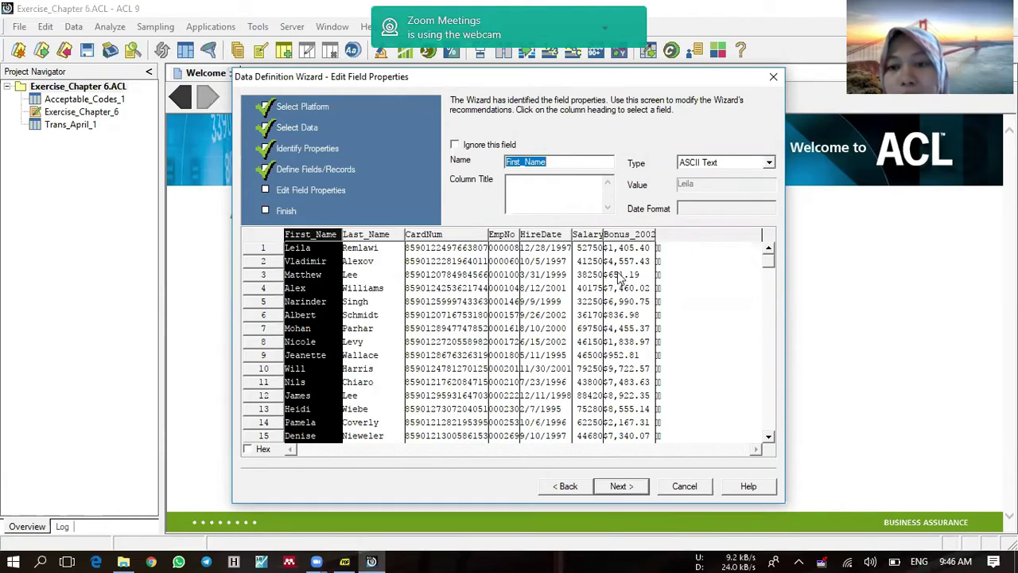
pyautogui.click(621, 486)
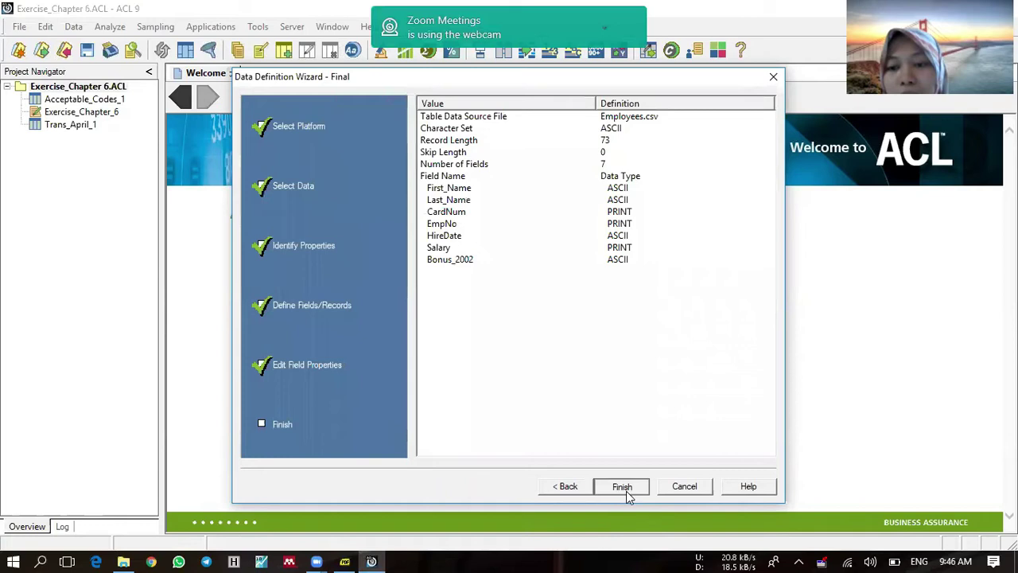
pyautogui.click(622, 486)
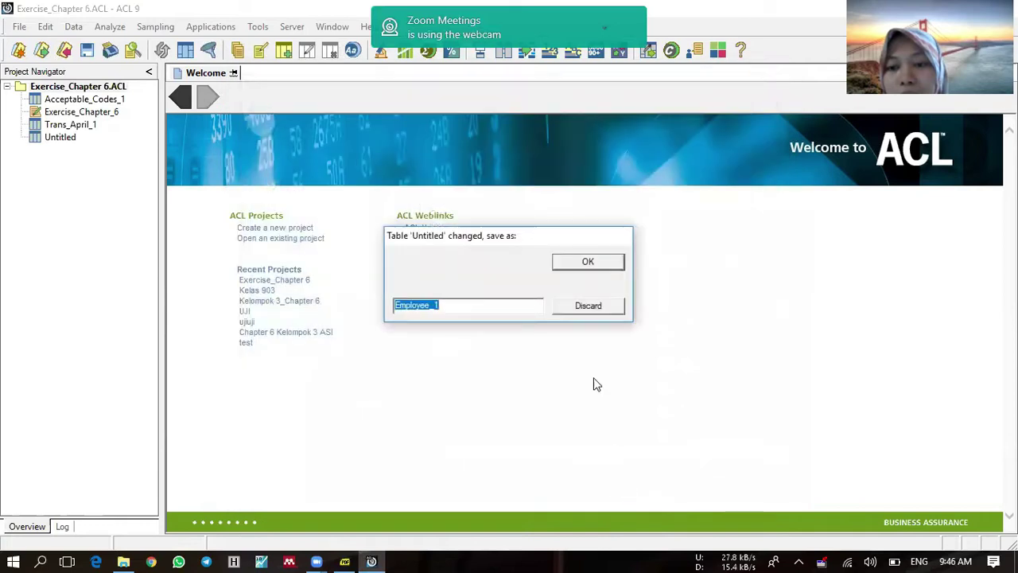
pyautogui.click(581, 263)
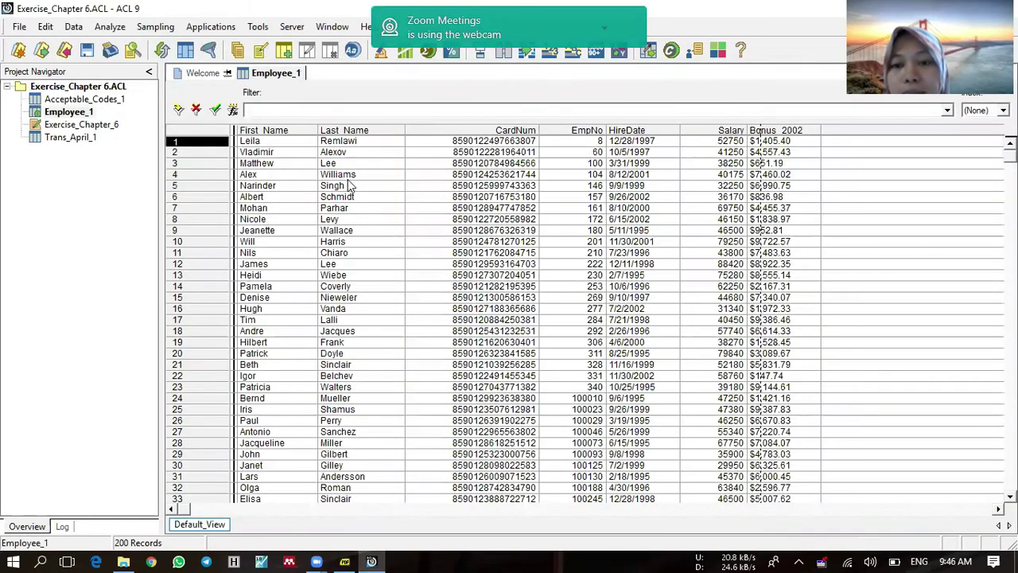
pyautogui.click(57, 194)
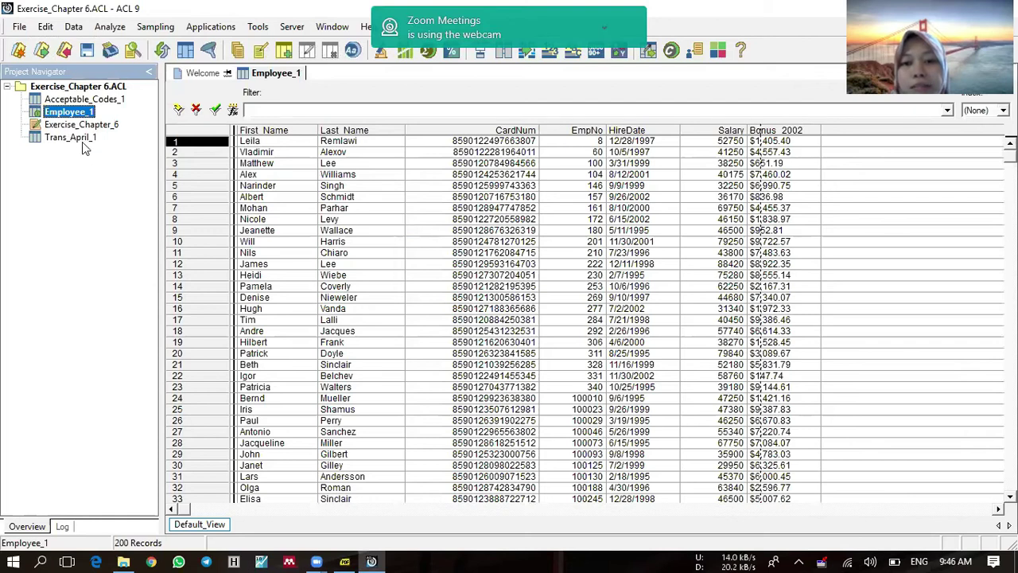
# Step: Start a new table definition from disk using Company_Departments.txt
pyautogui.rightClick(80, 87)
pyautogui.moveTo(179, 91)
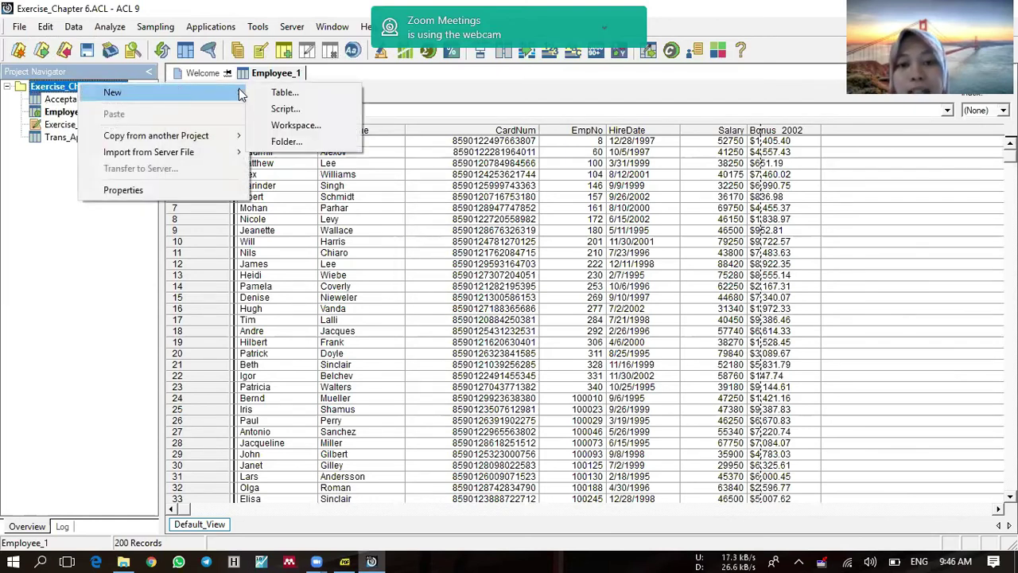
pyautogui.click(282, 93)
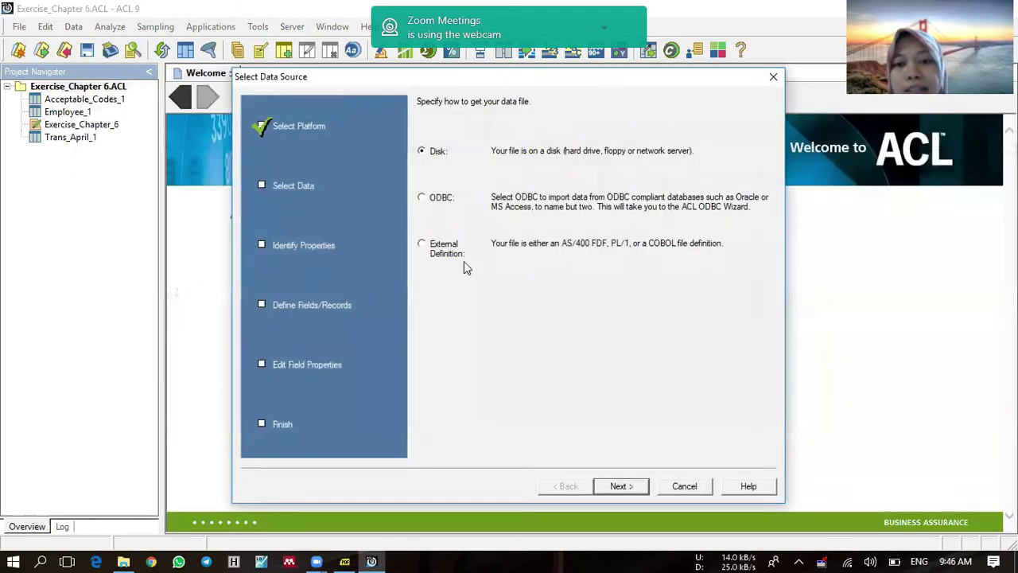
pyautogui.click(636, 487)
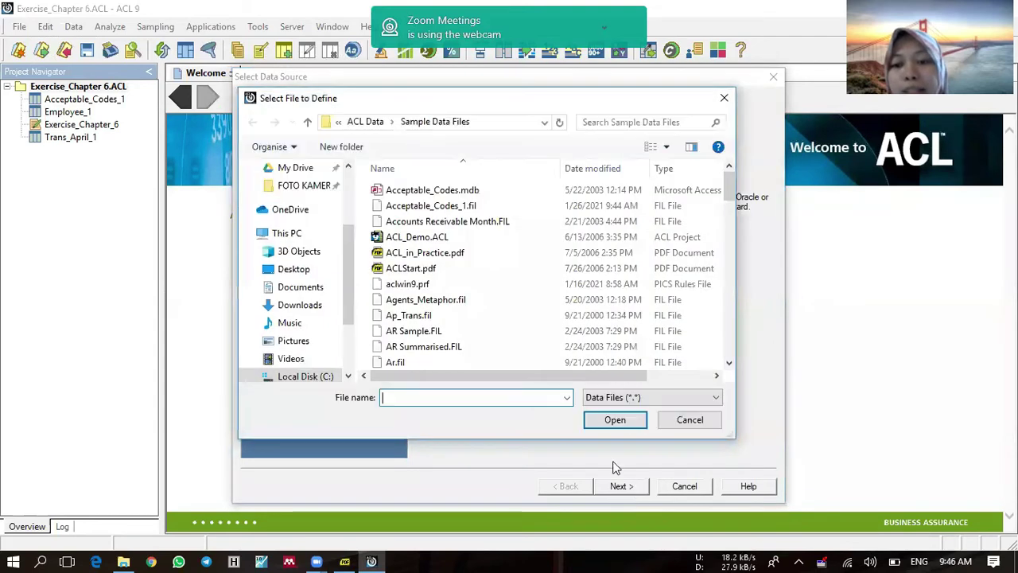
pyautogui.scroll(-5, 523, 274)
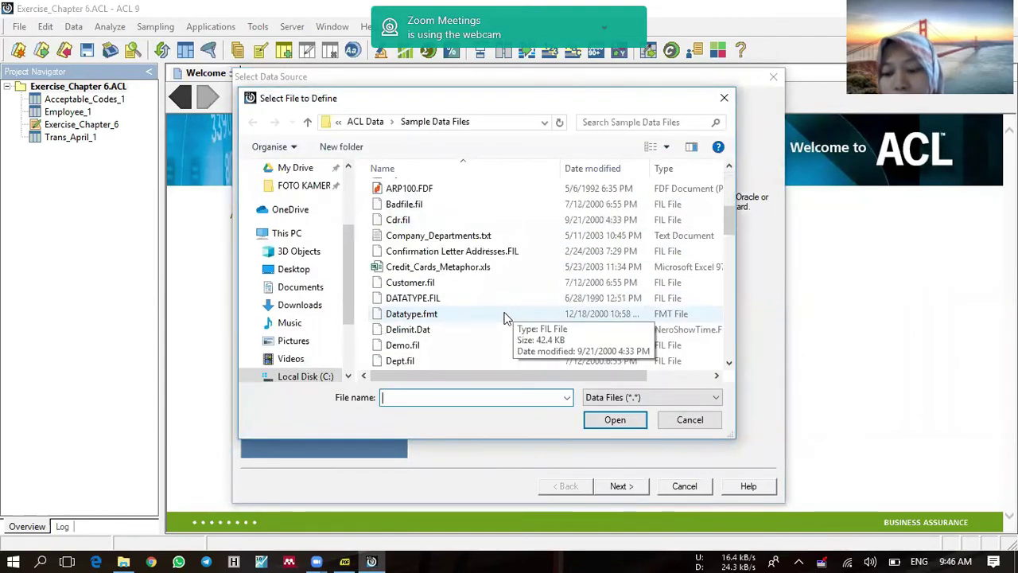
pyautogui.click(474, 237)
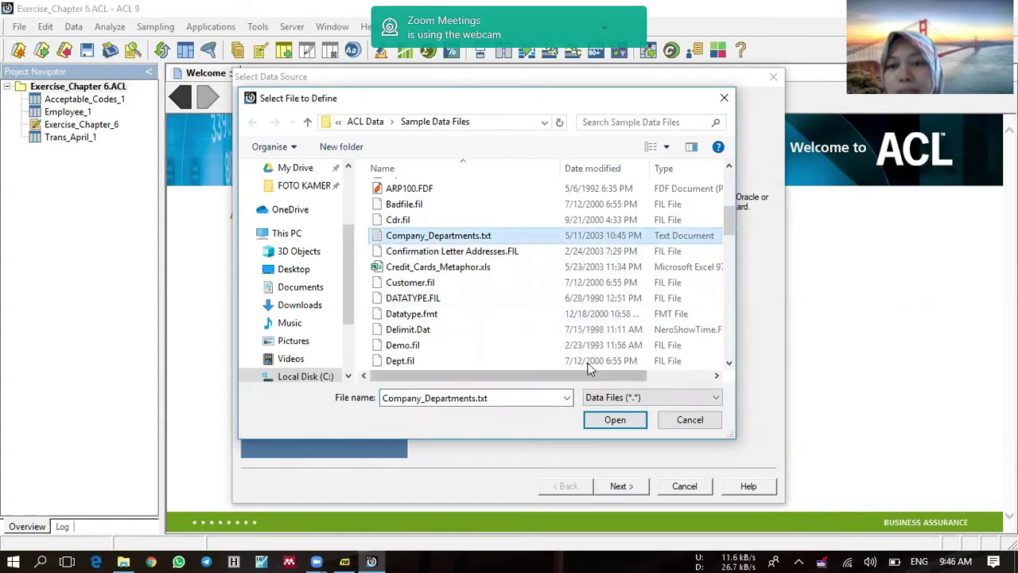
pyautogui.click(617, 421)
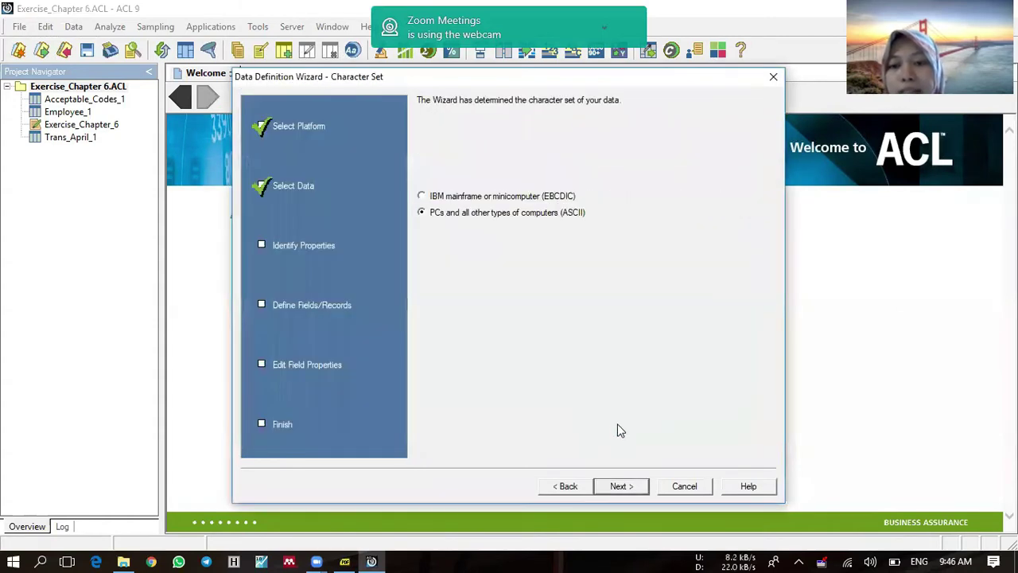
# Step: Accept PC ASCII and delimited text, split at TAB, and save as Company_Departments_1
pyautogui.click(623, 486)
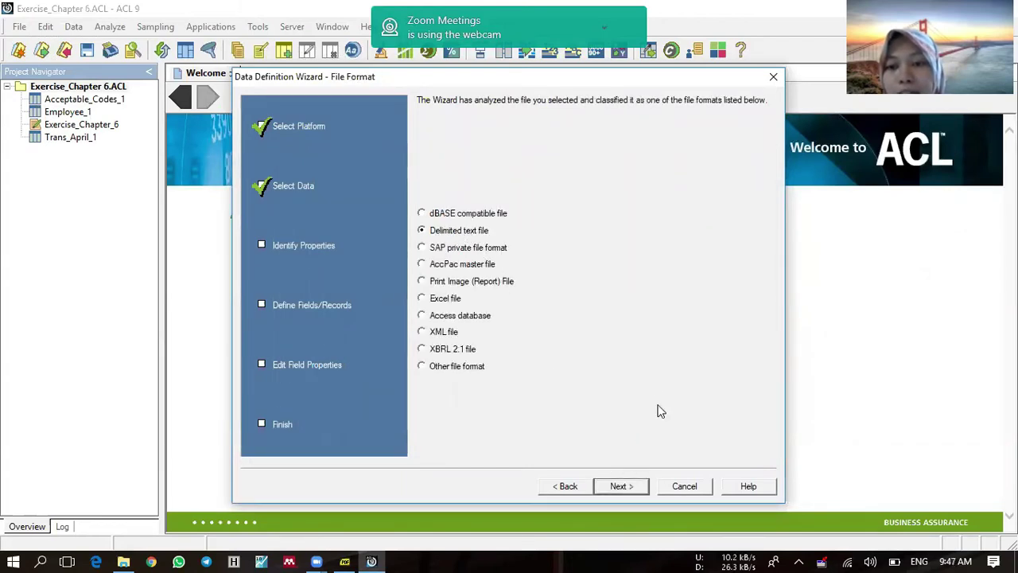
pyautogui.click(621, 487)
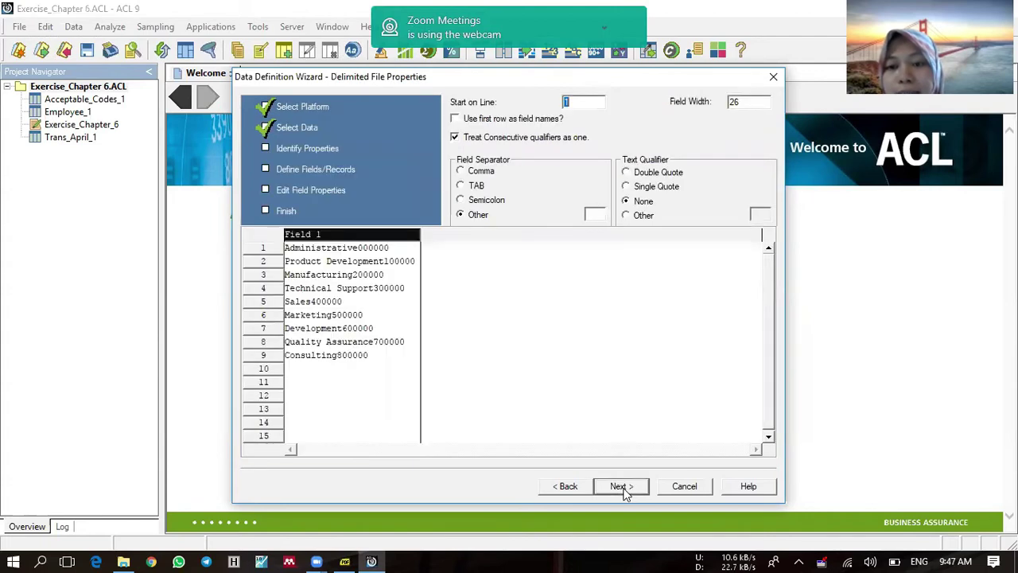
pyautogui.click(475, 188)
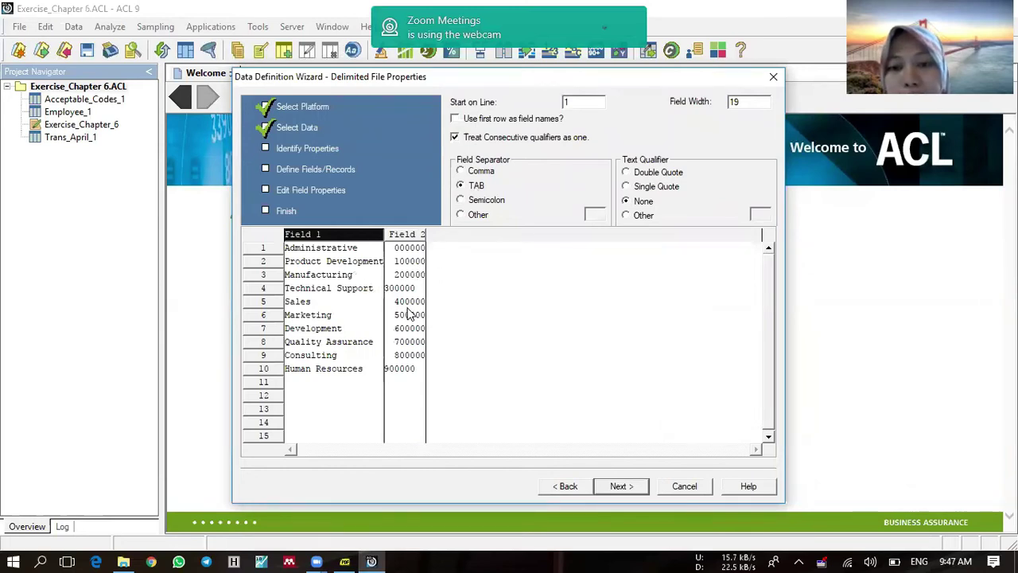
pyautogui.click(617, 489)
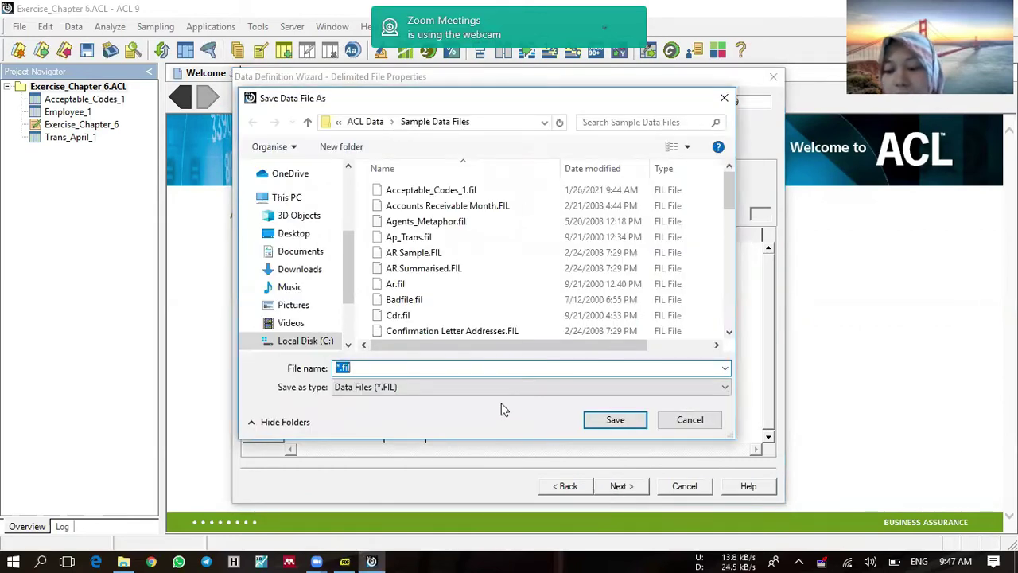
pyautogui.write('Company_Departments')
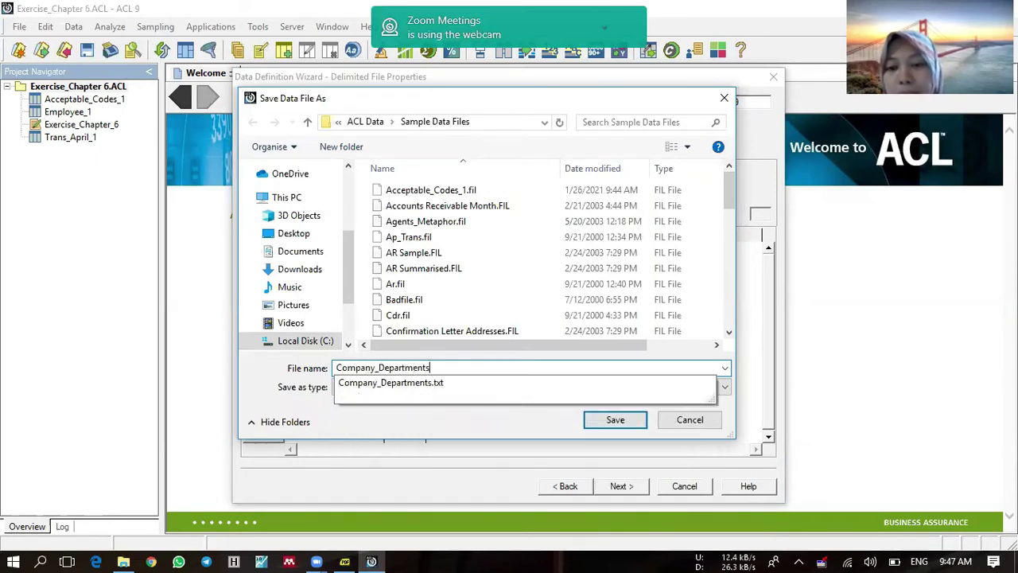
pyautogui.write('_1')
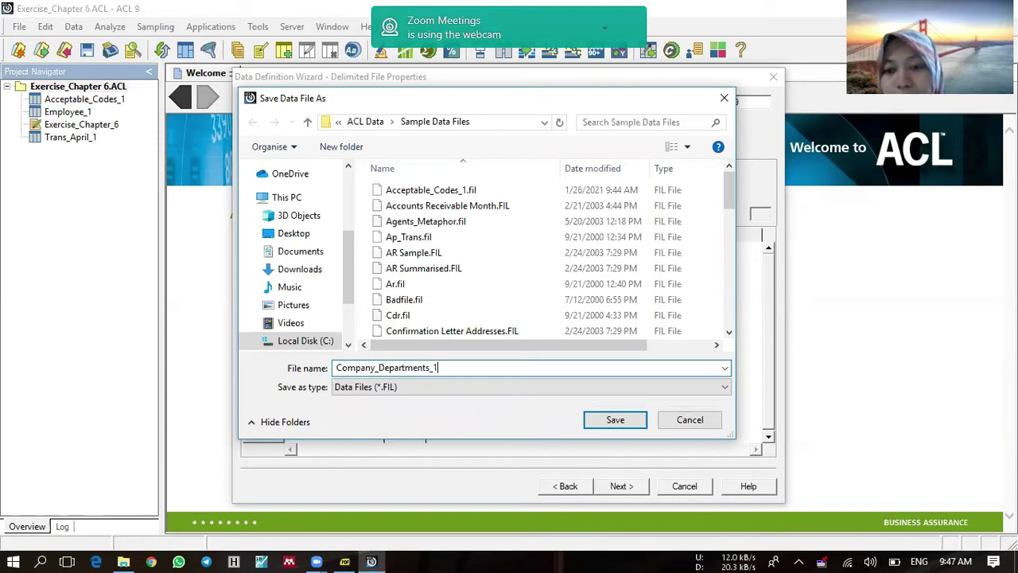
pyautogui.click(615, 420)
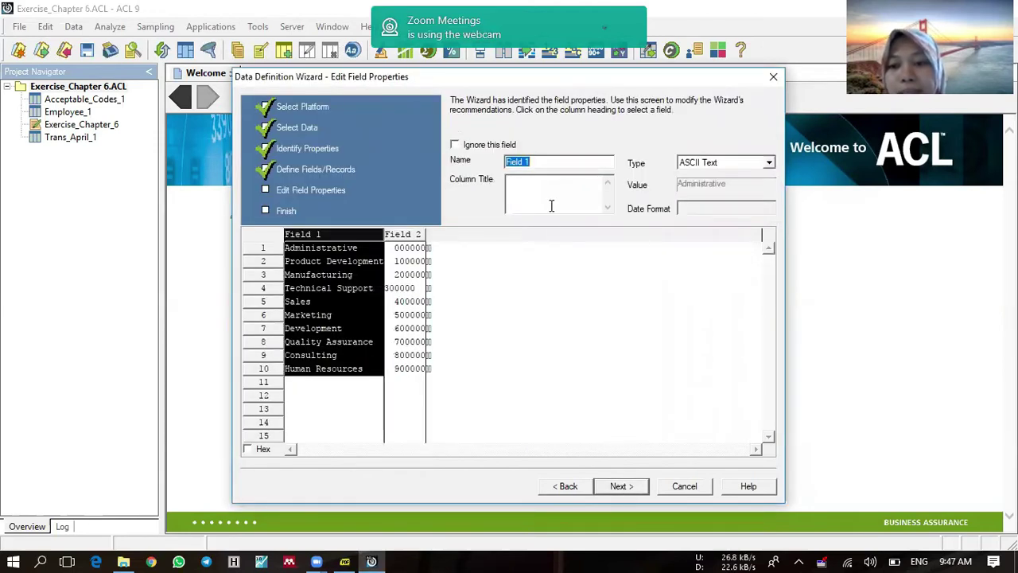
# Step: Name the two fields Departments and Dept_Codes and finish the import
pyautogui.write('Departments')
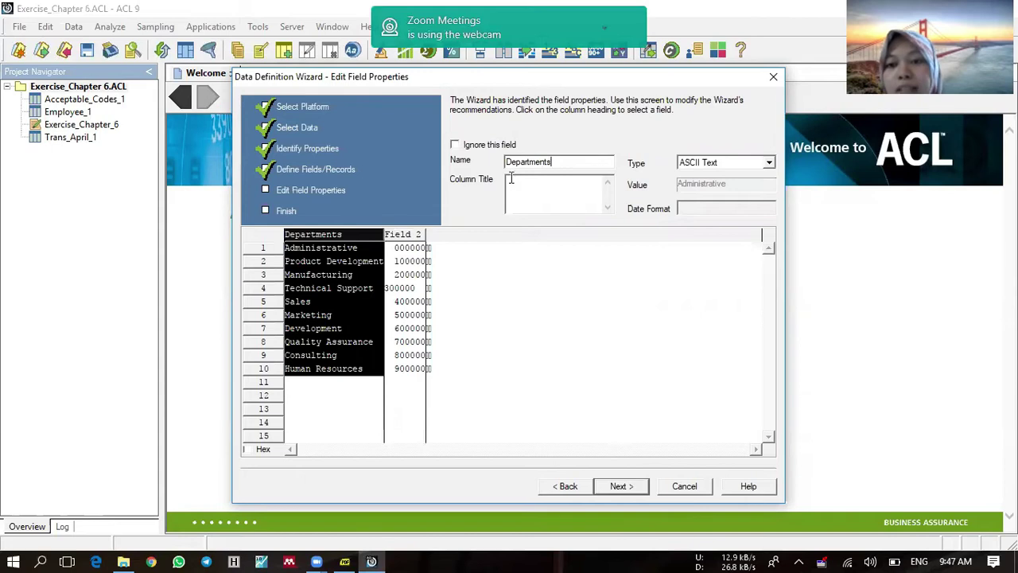
pyautogui.click(412, 238)
pyautogui.write('Dept_Codes')
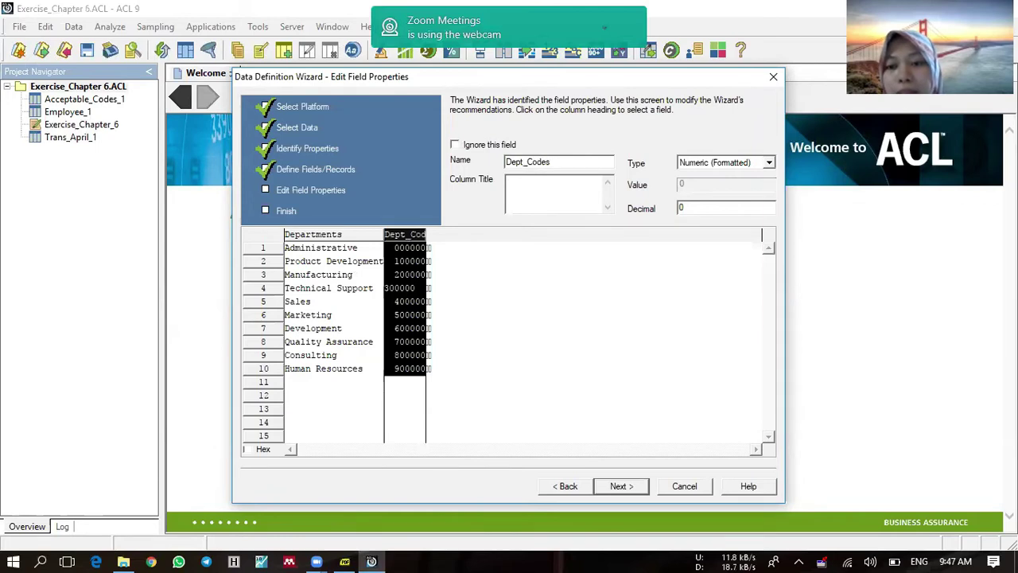
pyautogui.click(635, 486)
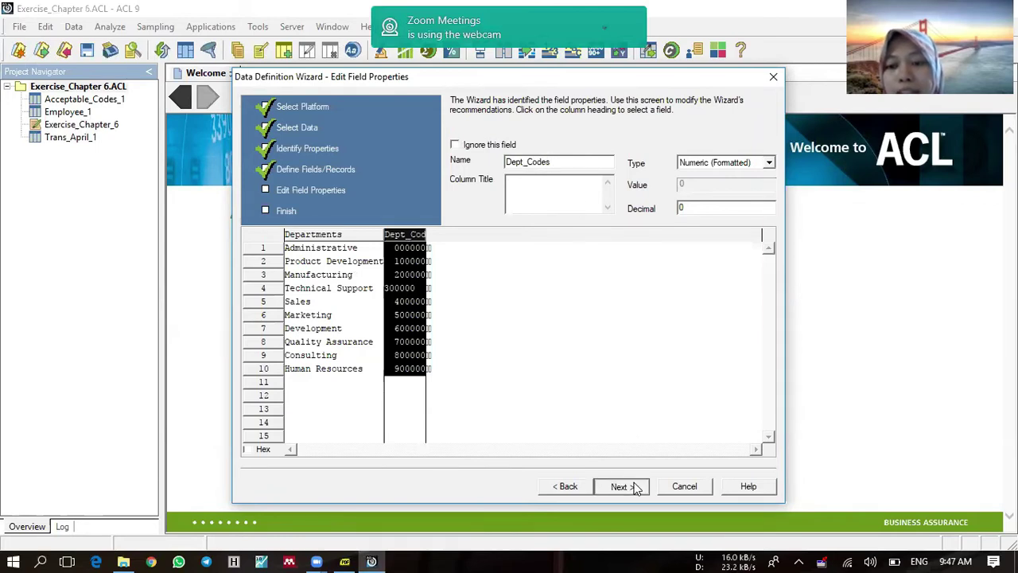
pyautogui.click(625, 486)
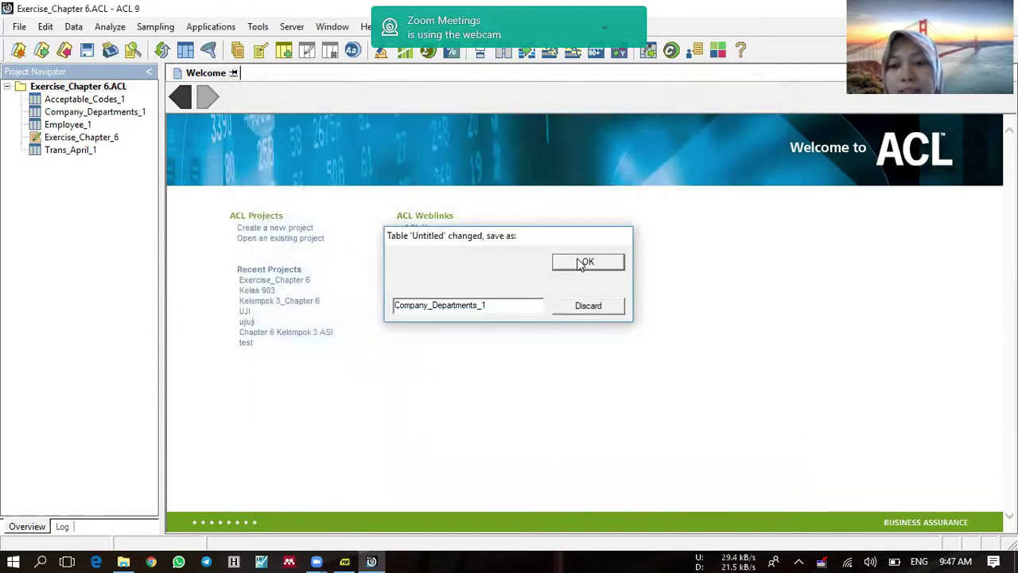
pyautogui.click(579, 263)
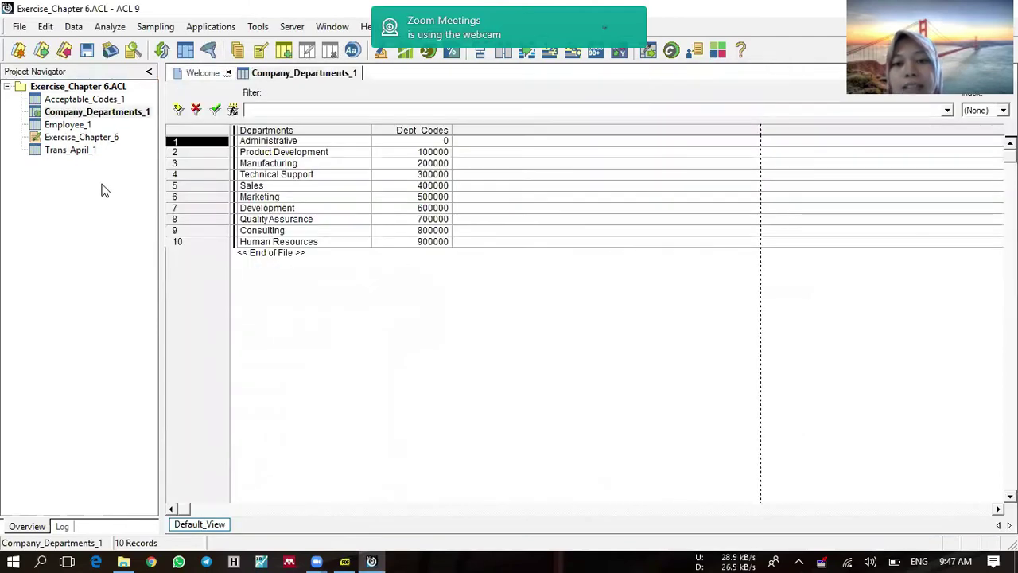
# Step: Select Trans_April_1 in the Project Navigator and open its 281 records
pyautogui.click(86, 151)
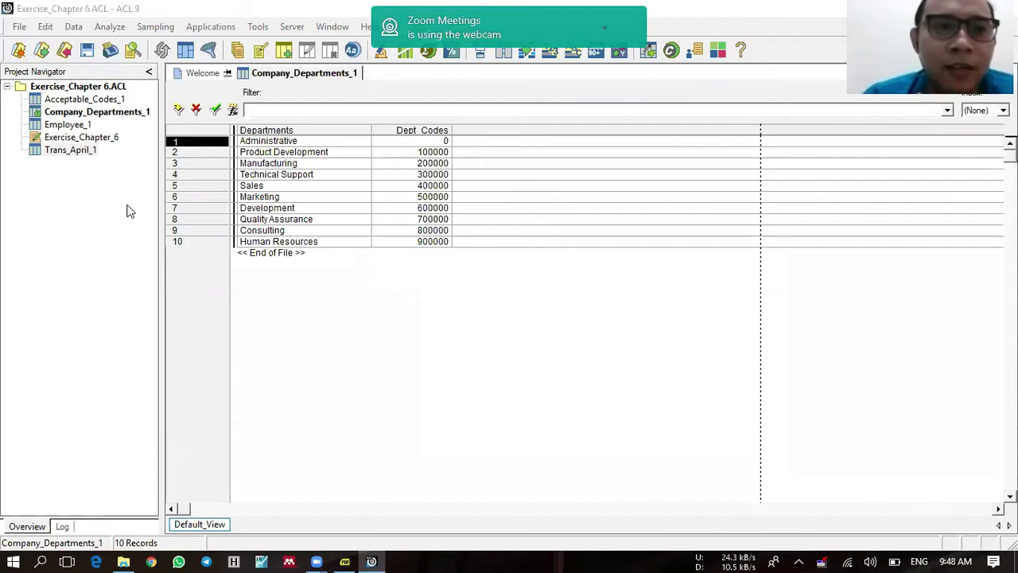
pyautogui.click(75, 208)
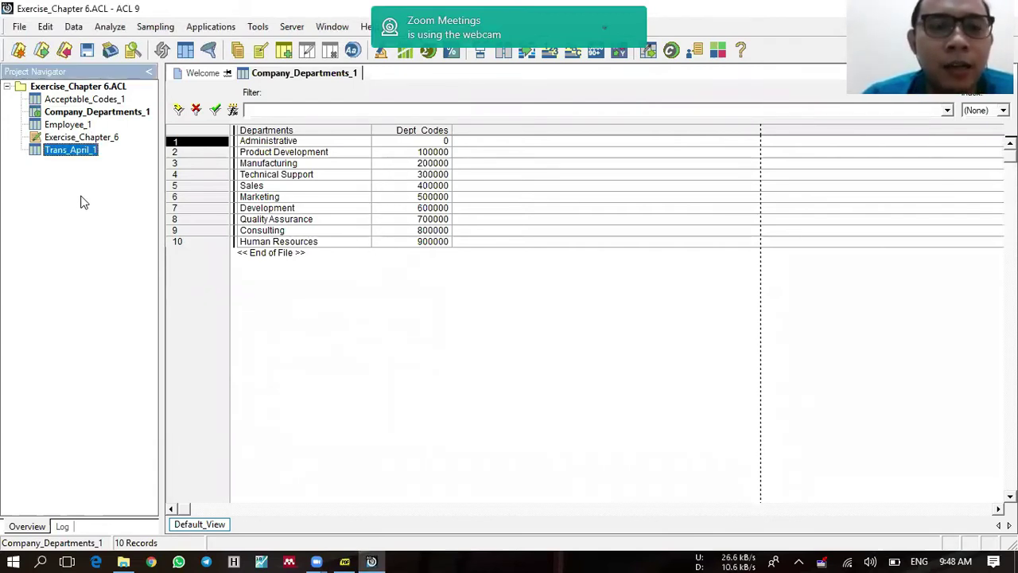
pyautogui.doubleClick(75, 152)
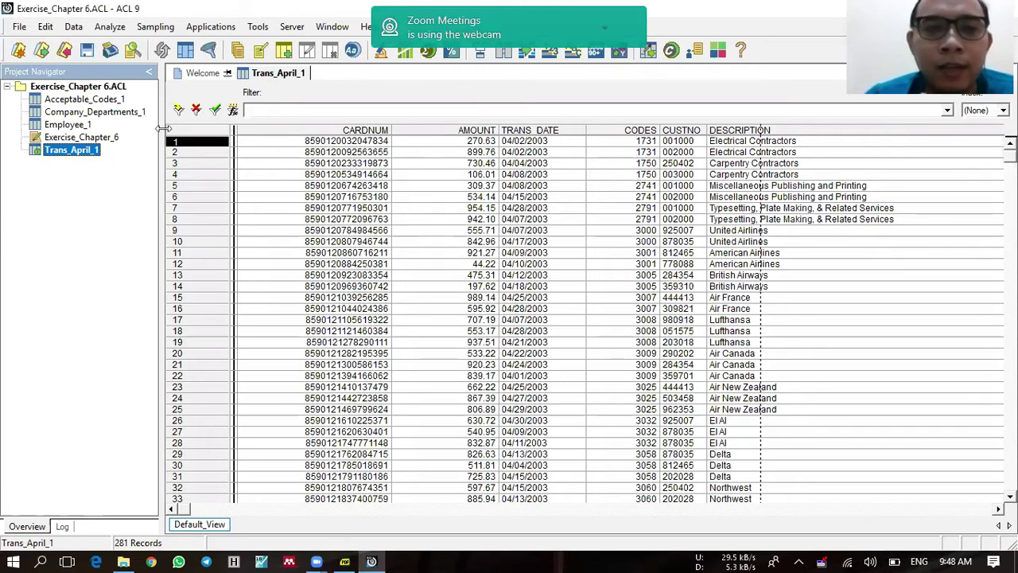
# Step: Open Acceptable_Codes_1 and inspect its Codes field definition in the table layout
pyautogui.doubleClick(60, 100)
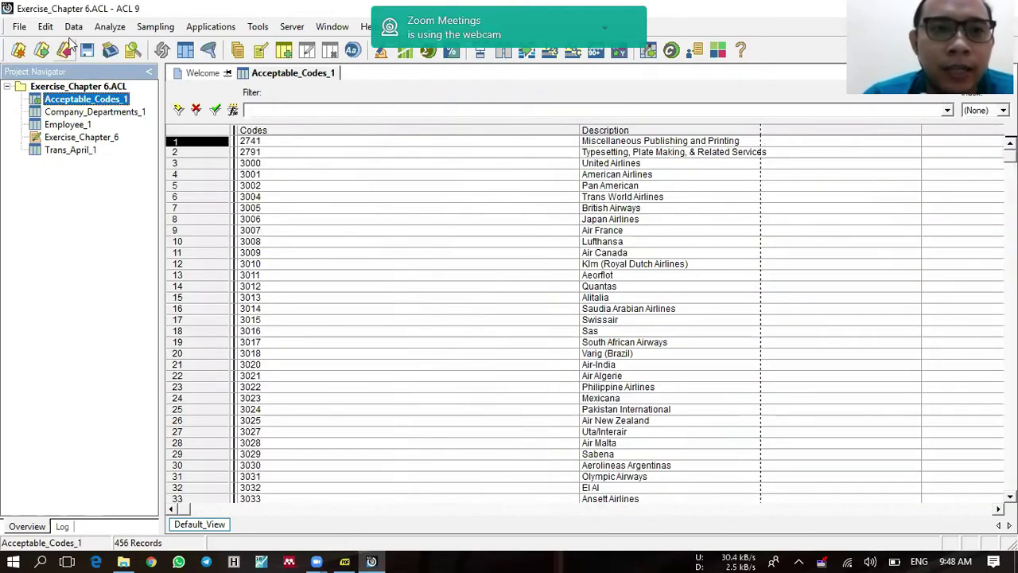
pyautogui.click(47, 29)
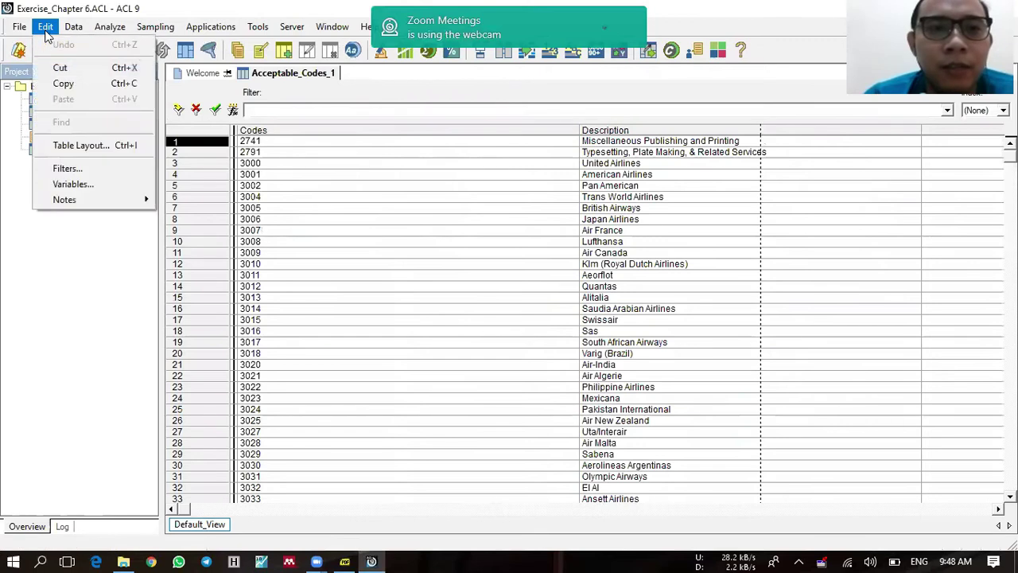
pyautogui.click(114, 146)
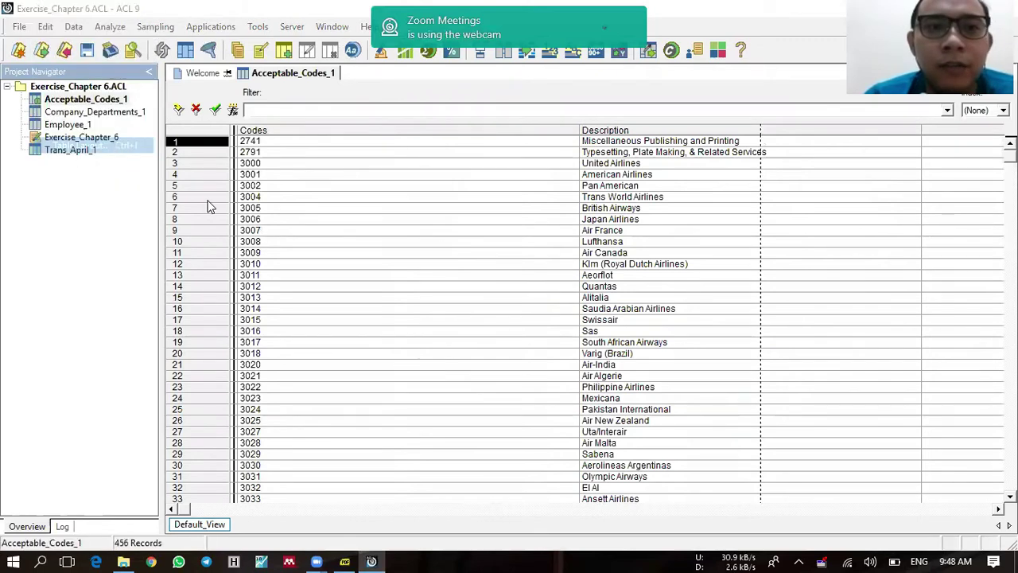
pyautogui.click(606, 272)
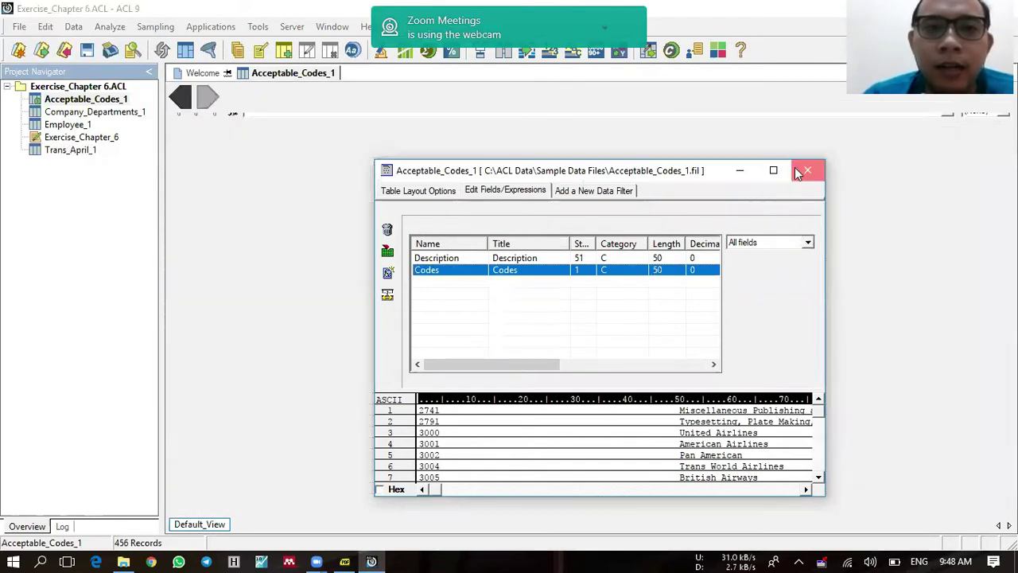
pyautogui.click(807, 173)
# Step: Open Trans_April_1's table layout and select the CODES field
pyautogui.click(70, 151)
pyautogui.doubleClick(70, 151)
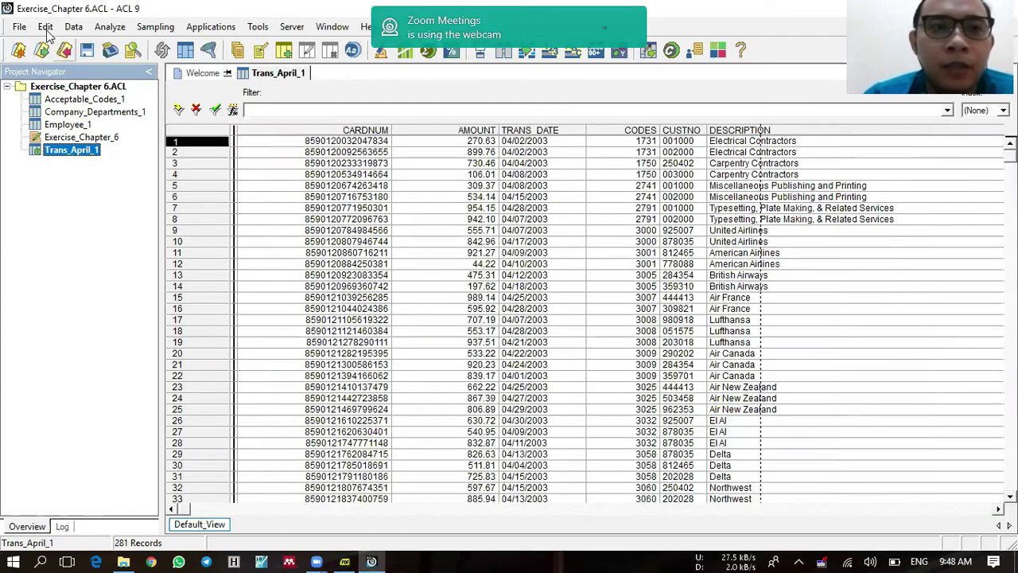
pyautogui.click(45, 26)
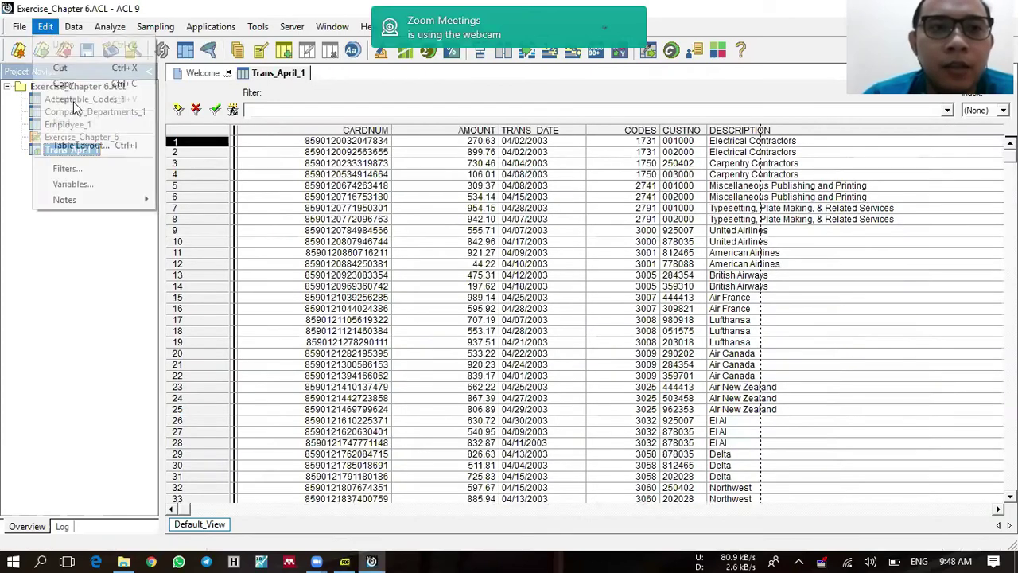
pyautogui.click(85, 147)
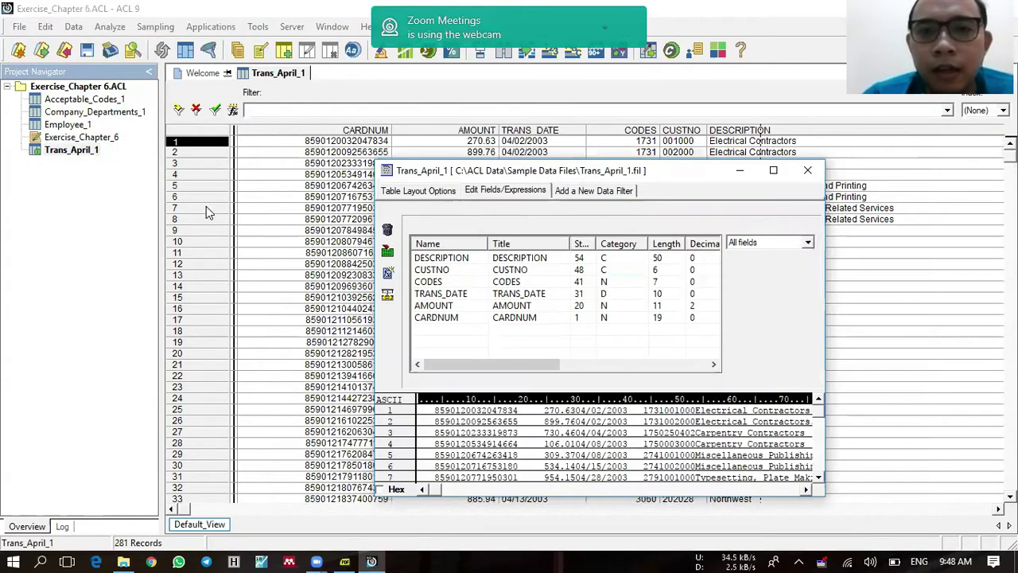
pyautogui.click(612, 284)
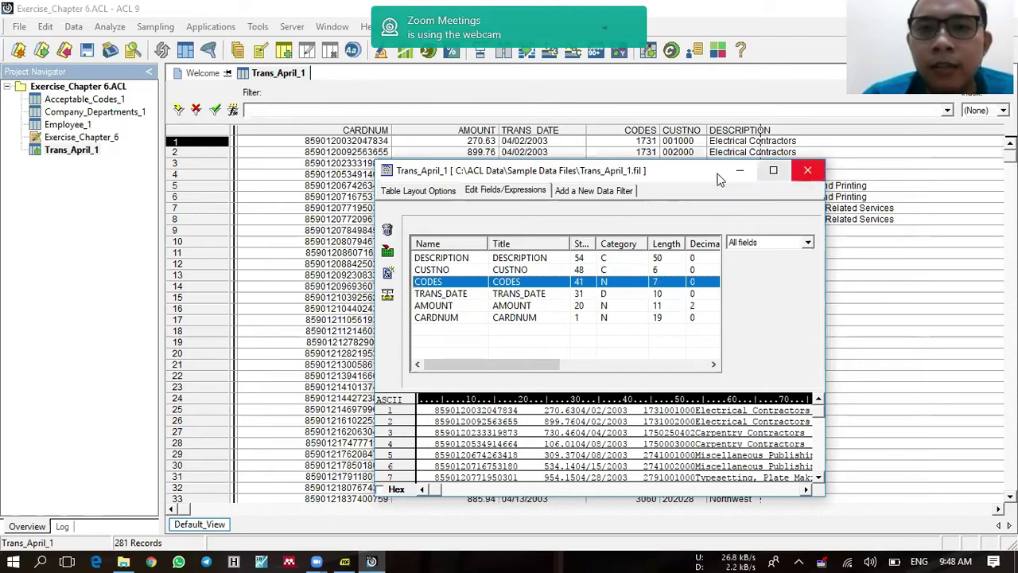
pyautogui.moveTo(708, 185); pyautogui.dragTo(711, 216)
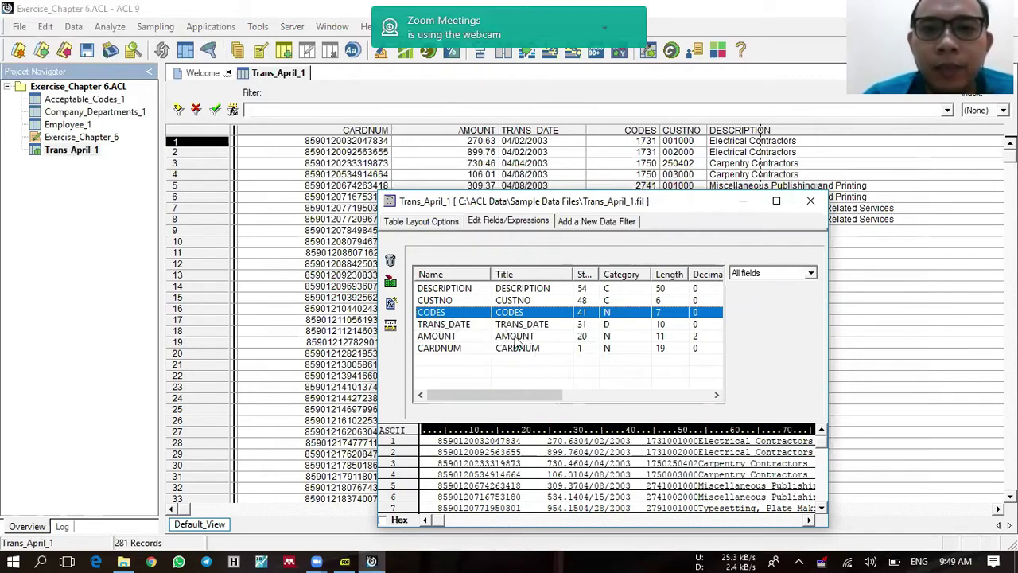
# Step: Change the CODES field type from NUMERIC to ASCII and accept
pyautogui.doubleClick(475, 315)
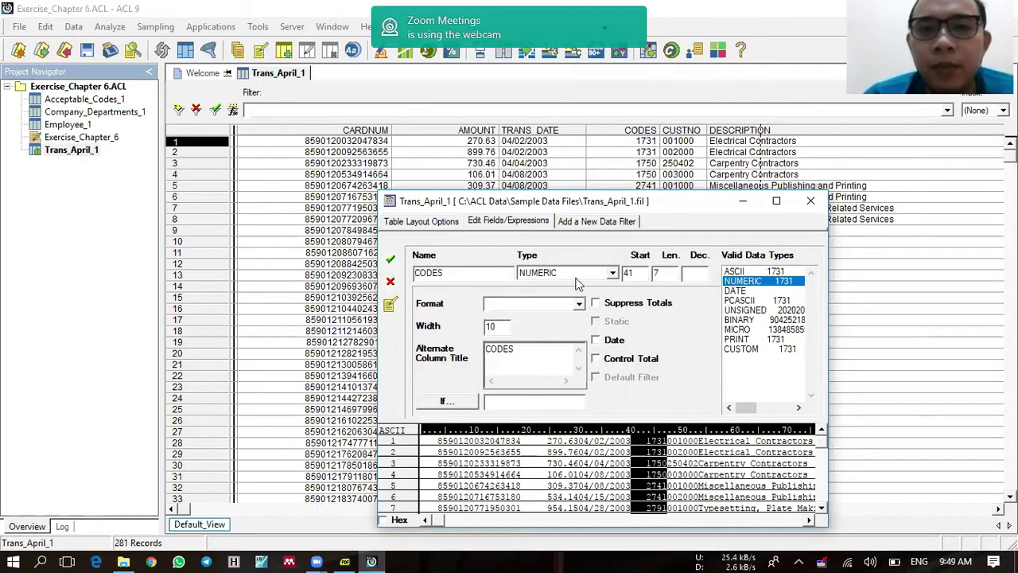
pyautogui.click(606, 274)
pyautogui.scroll(2, 584, 296)
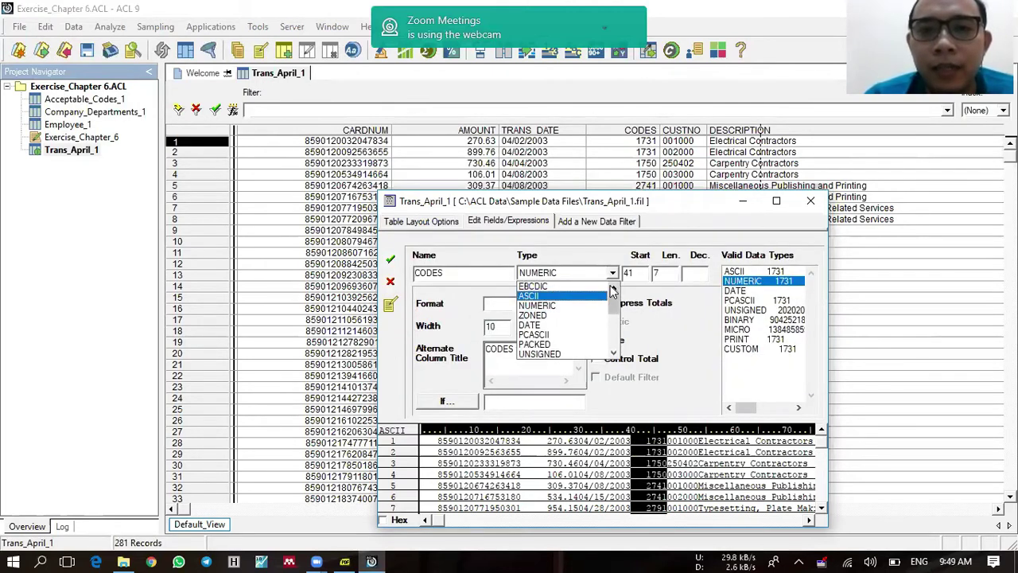
pyautogui.click(574, 299)
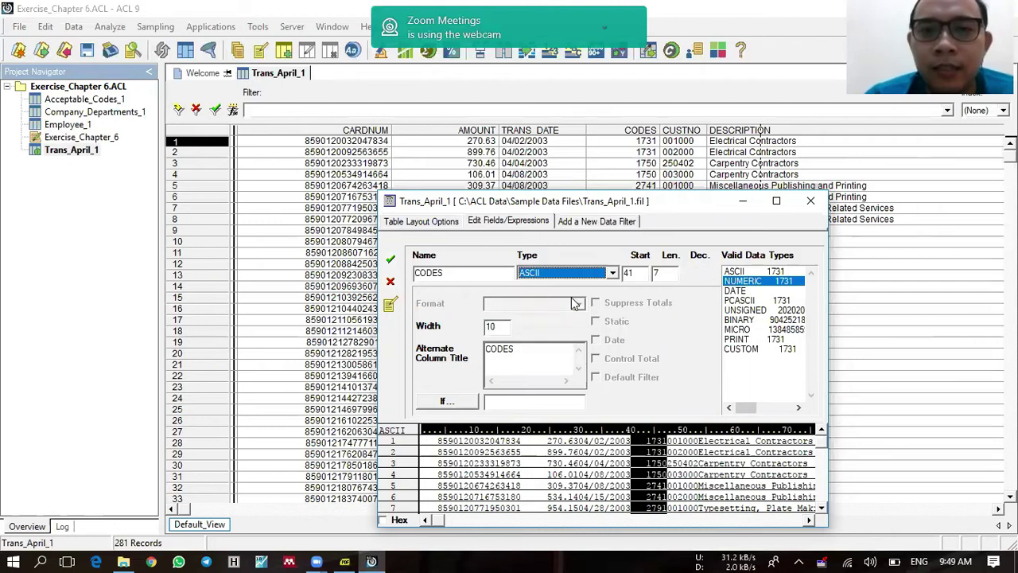
pyautogui.click(392, 261)
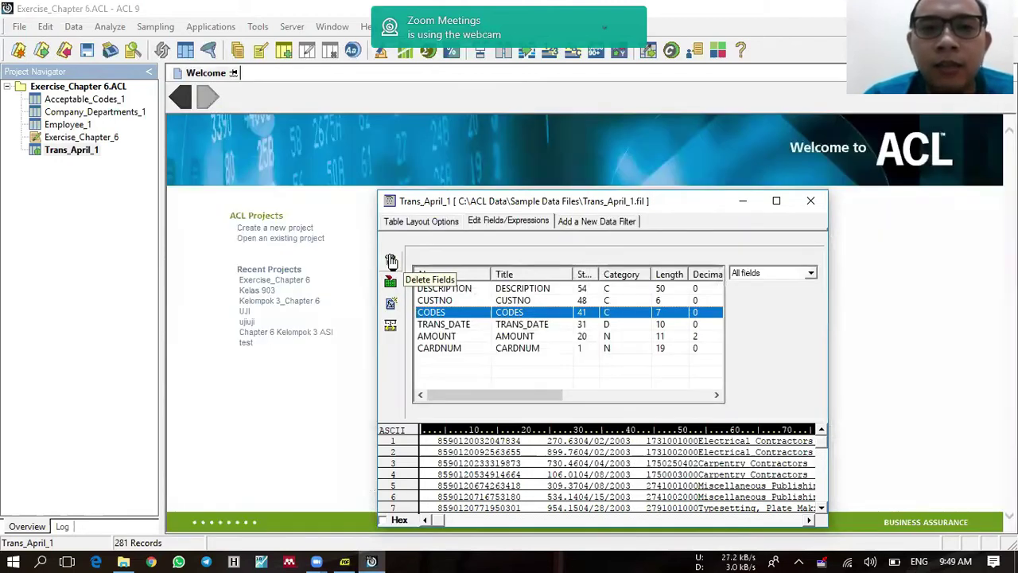
# Step: Add computed field Codes_Sub as SUBSTR(ALLTRIM(CODES)1,4), then close the table layout
pyautogui.click(392, 306)
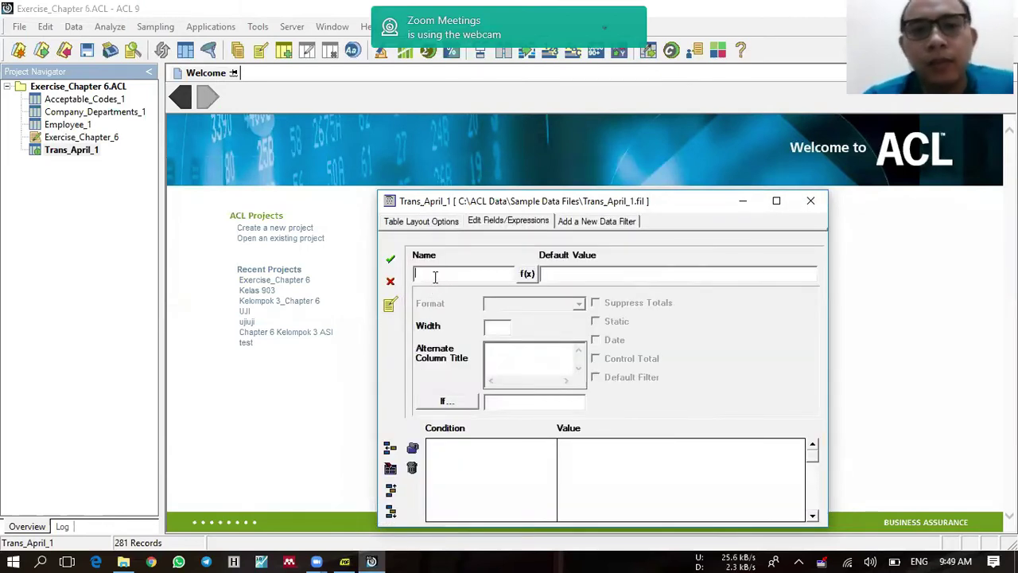
pyautogui.write('Codes_Sub')
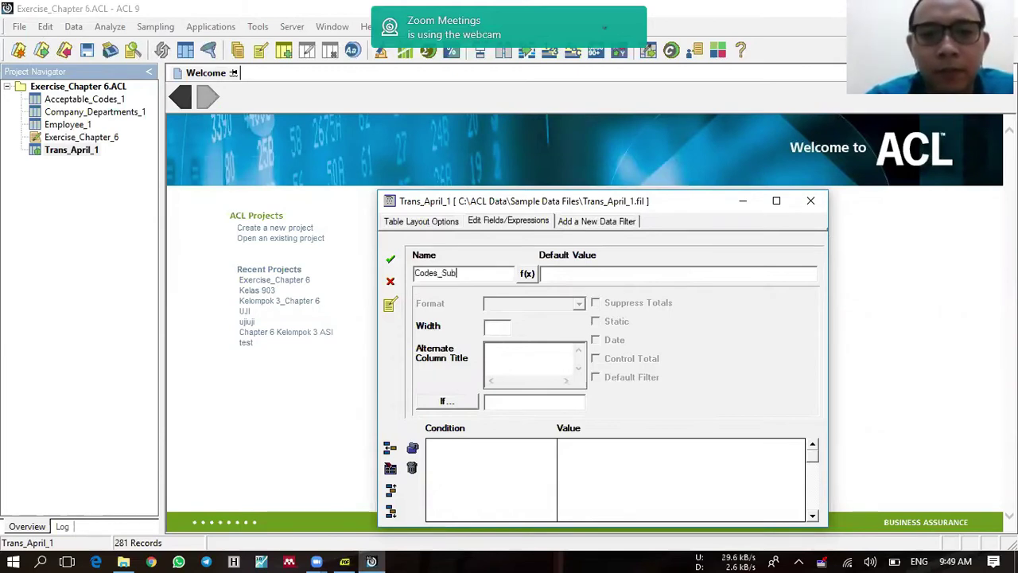
pyautogui.click(561, 272)
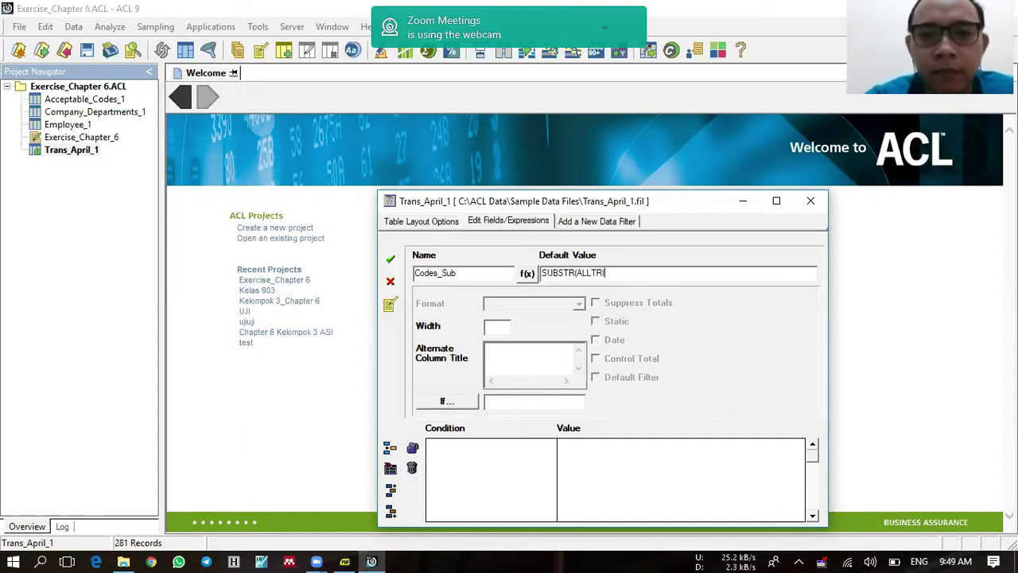
pyautogui.write('SUBSTR(ALLTRIM(CODES')
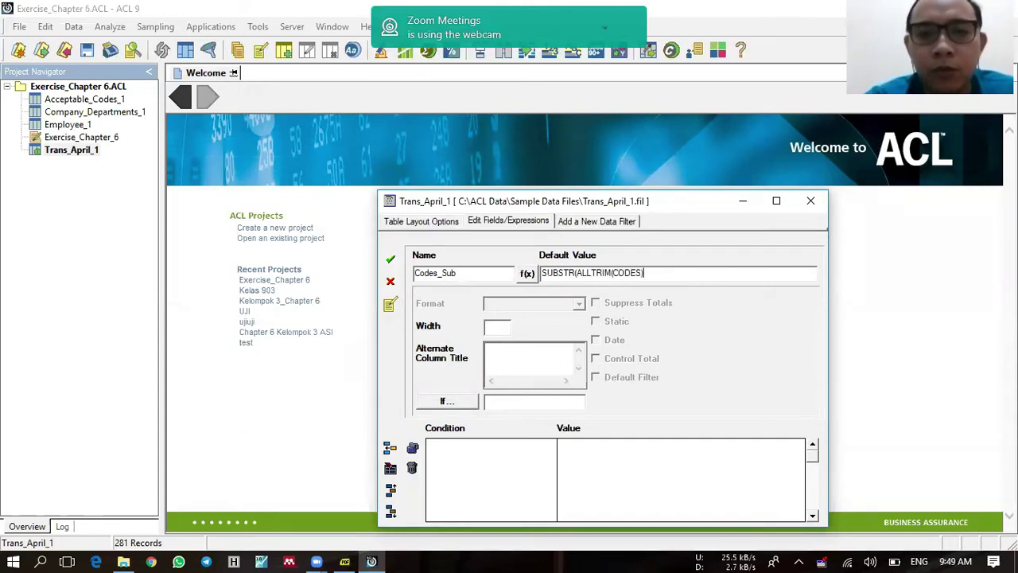
pyautogui.write(')1,4')
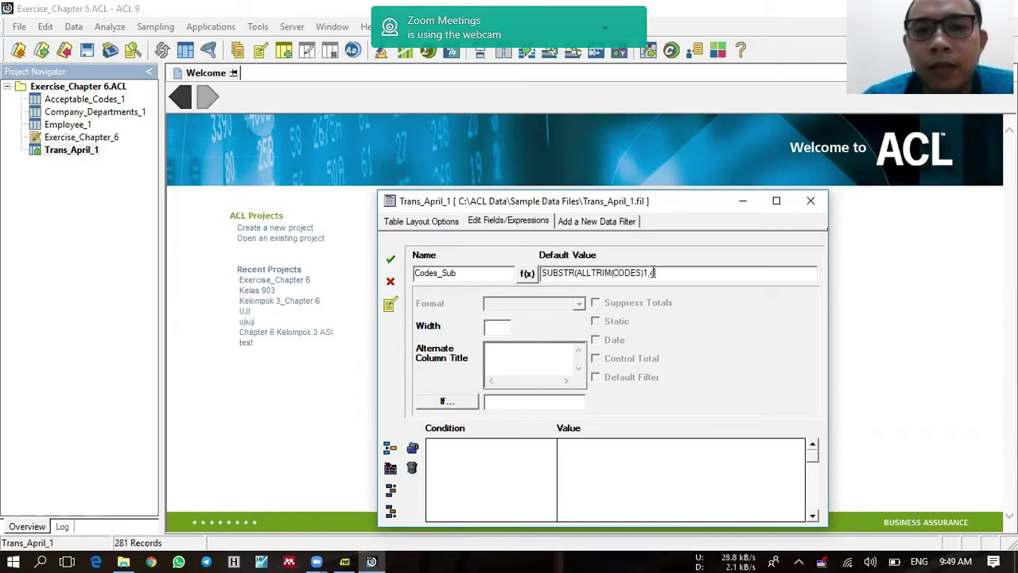
pyautogui.write(')')
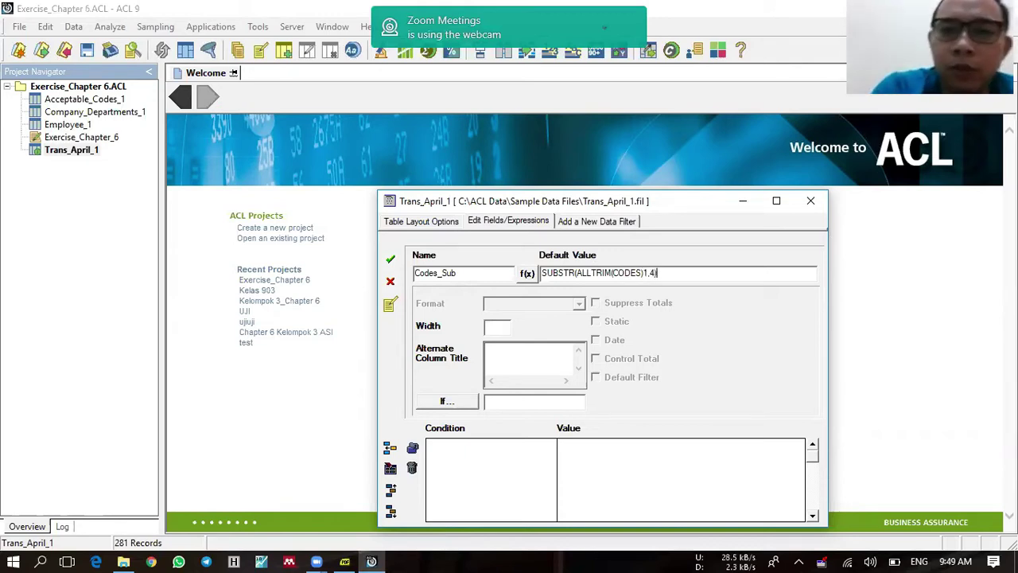
pyautogui.click(395, 261)
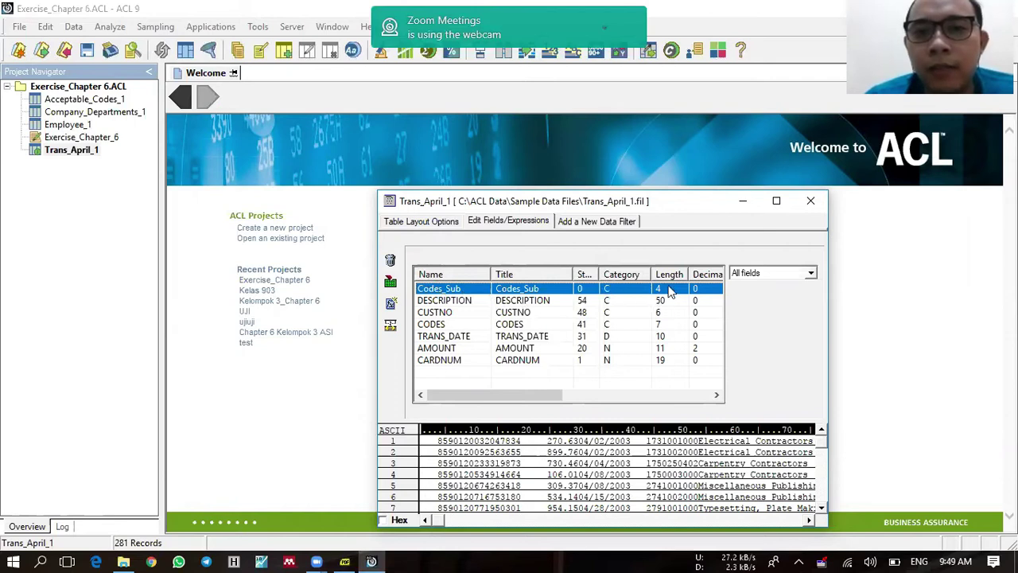
pyautogui.click(811, 200)
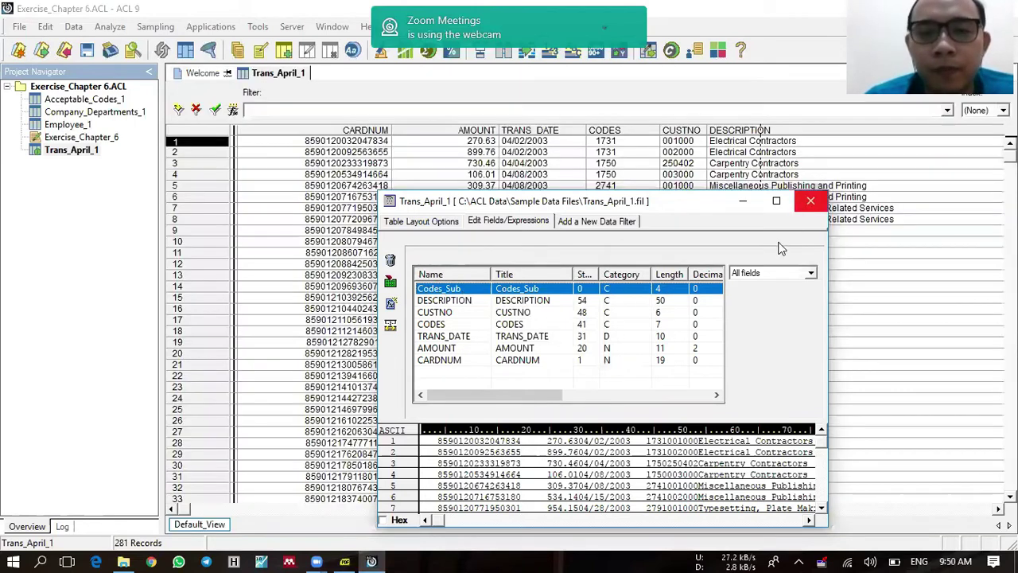
# Step: In Acceptable_Codes_1's layout, add expression Codes_Sub_Acc as SUBSTR(ALLTRIM(Codes)1,4), then close
pyautogui.doubleClick(86, 100)
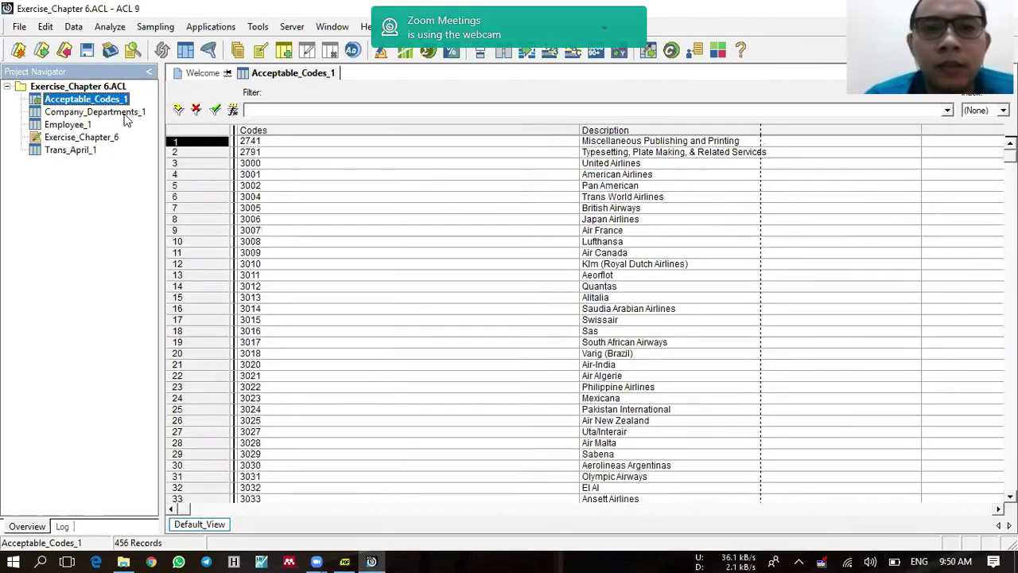
pyautogui.click(45, 26)
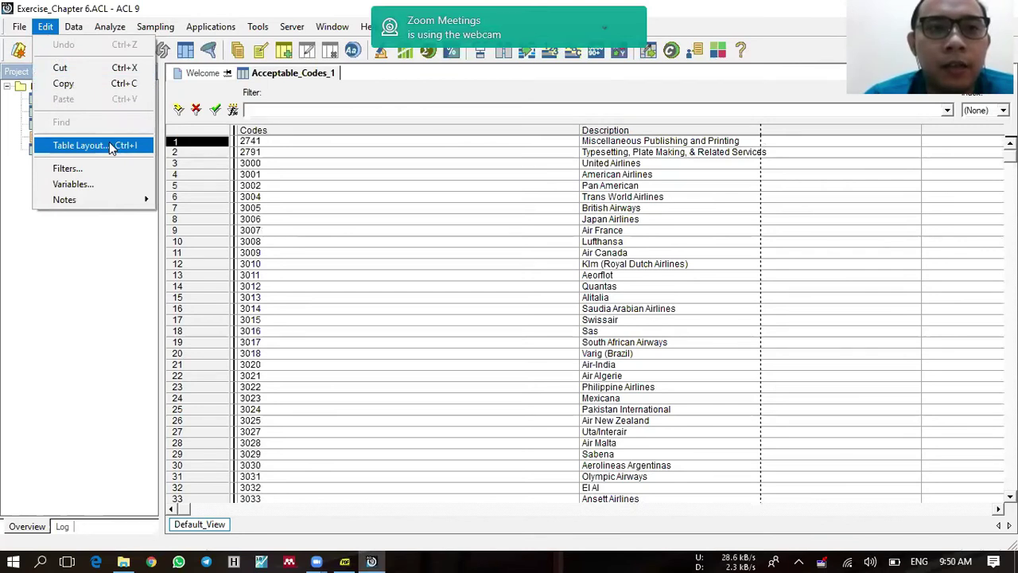
pyautogui.click(109, 143)
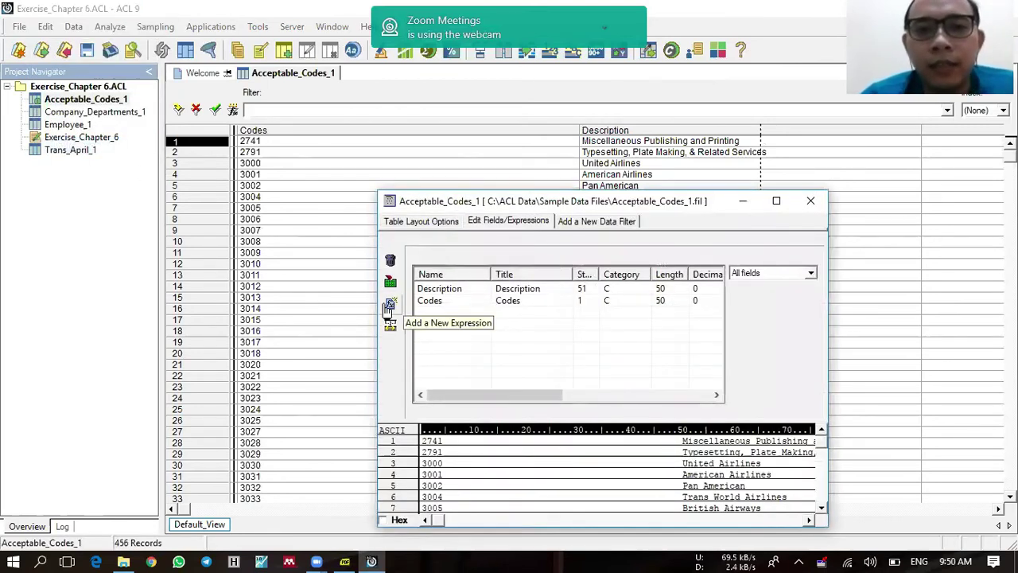
pyautogui.click(389, 304)
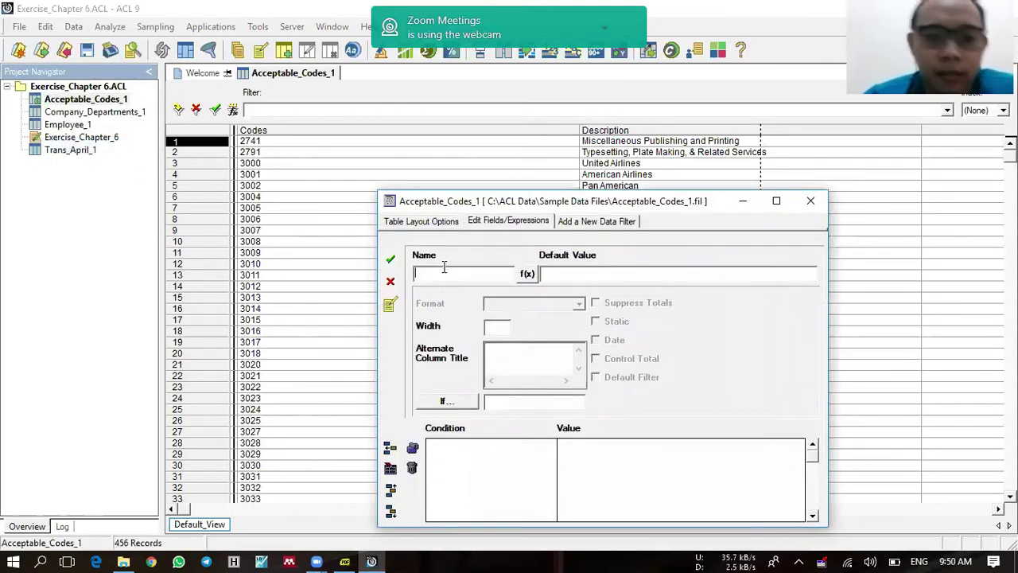
pyautogui.write('cO')
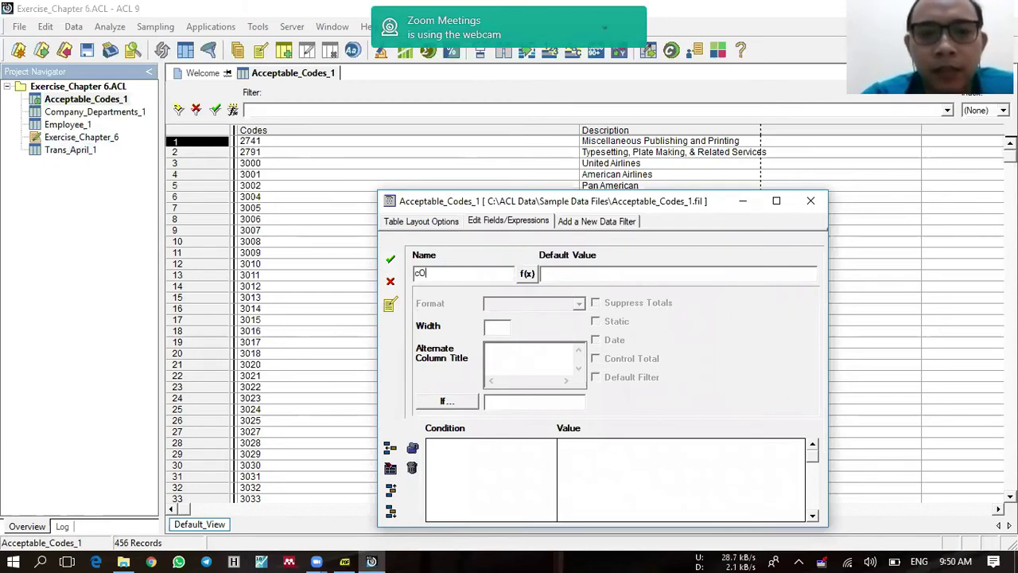
pyautogui.write('DEodes_Sub')
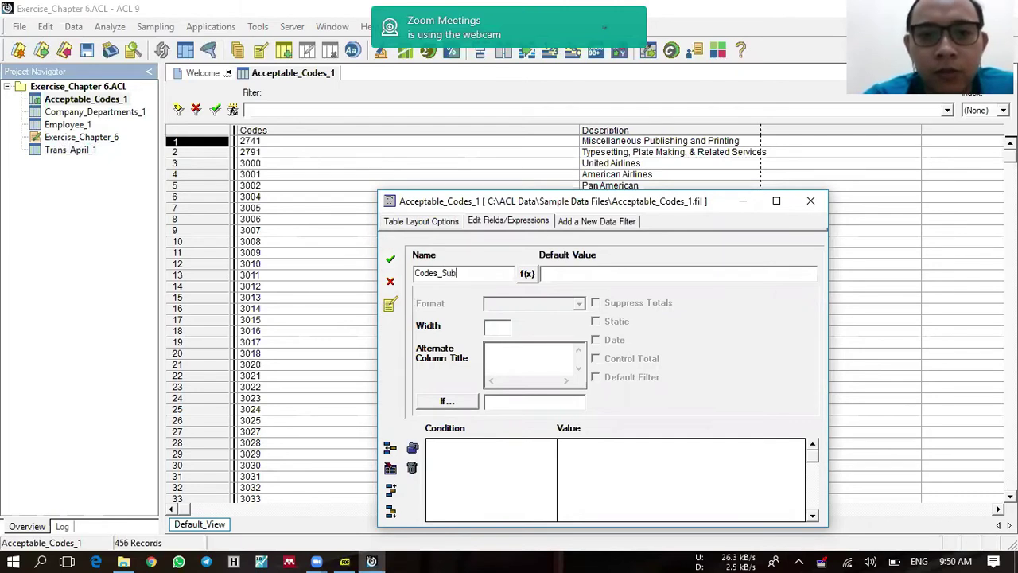
pyautogui.write('_Acc')
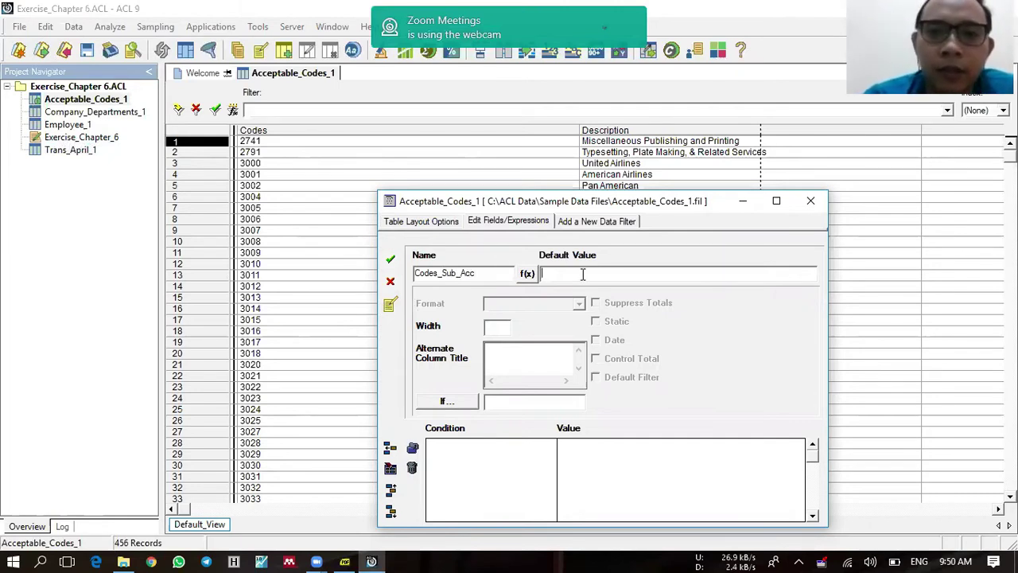
pyautogui.write('SUBS')
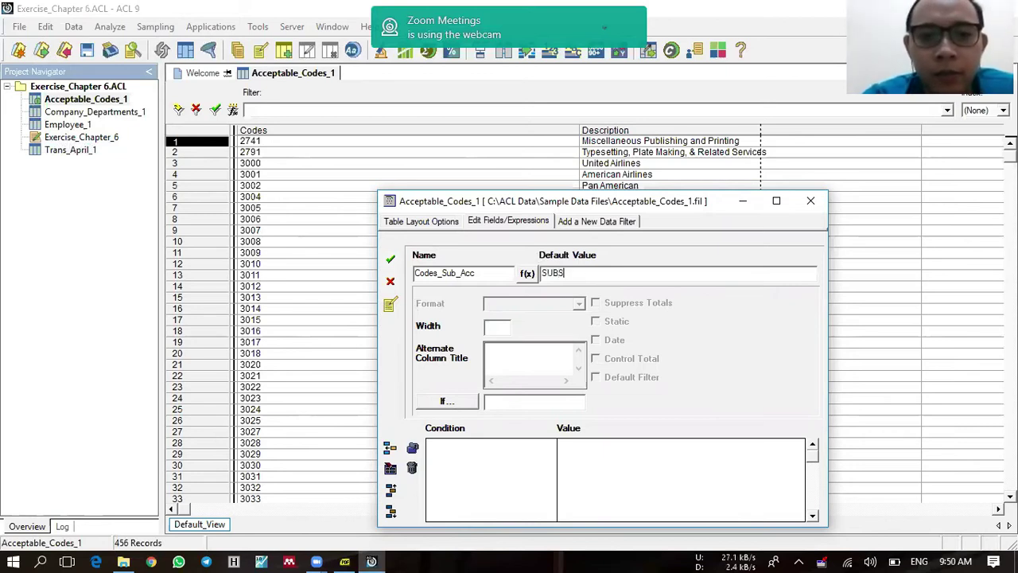
pyautogui.write('TR(ALLTRIM(c')
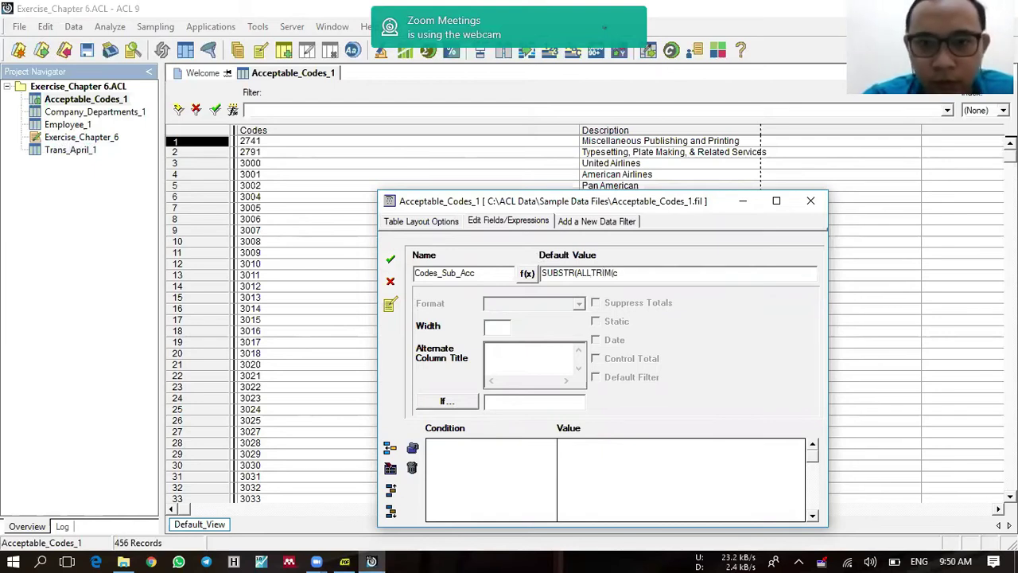
pyautogui.write('Codes')
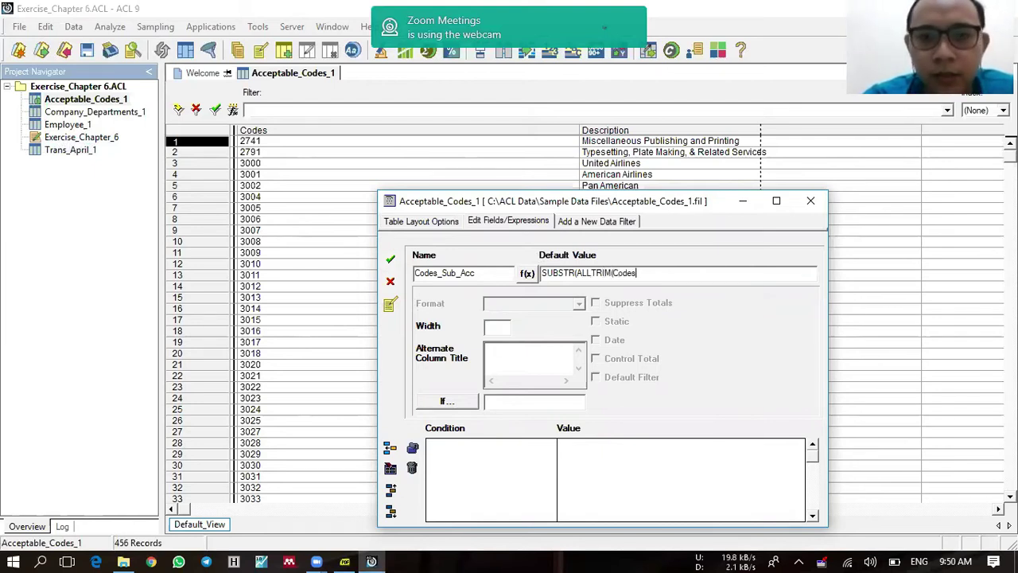
pyautogui.write(')1,4')
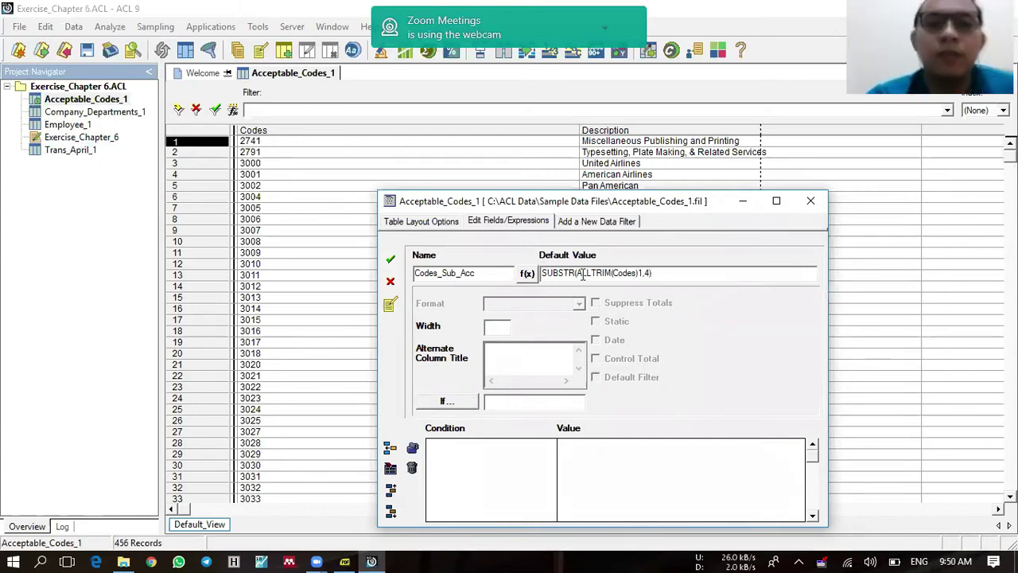
pyautogui.click(390, 259)
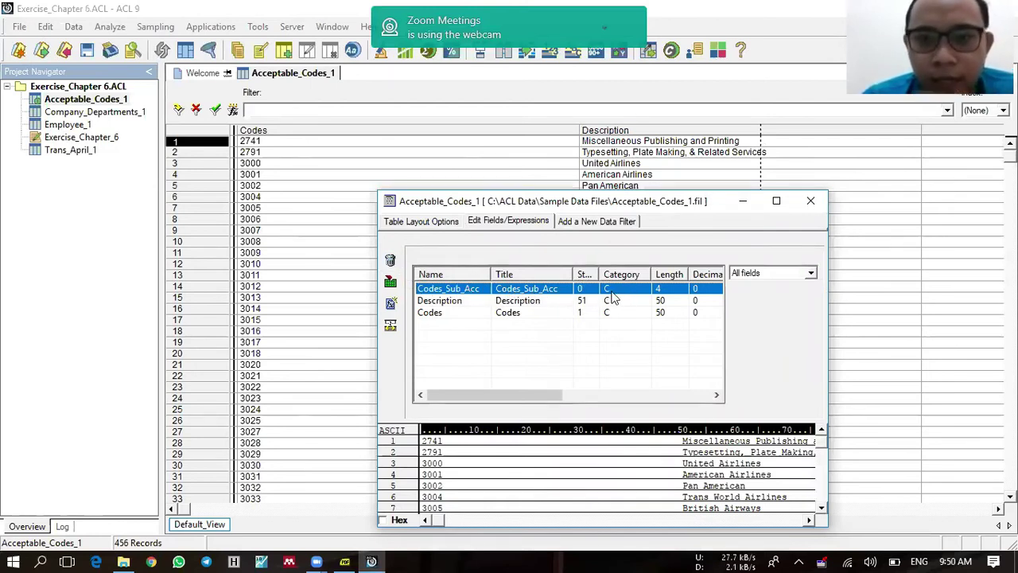
pyautogui.click(809, 204)
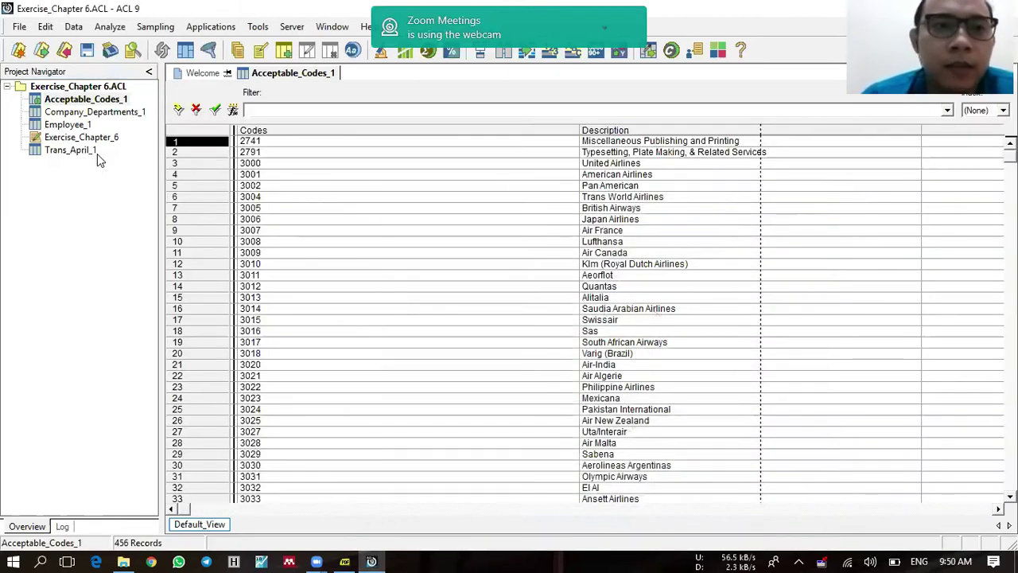
# Step: Relate Trans_April_1 to Acceptable_Codes_1 by linking Codes_Sub to Codes_Sub_Acc
pyautogui.doubleClick(88, 151)
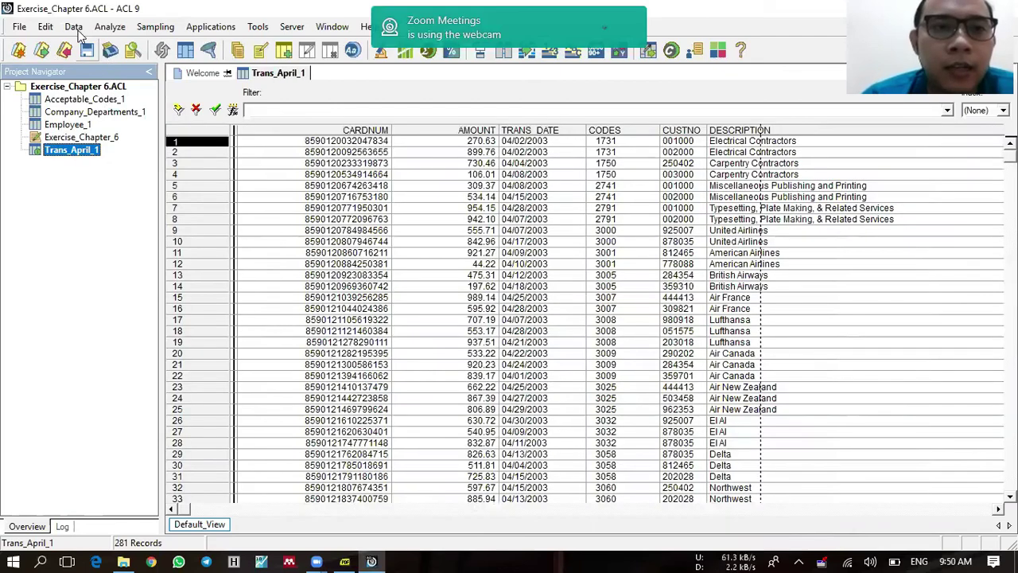
pyautogui.click(74, 28)
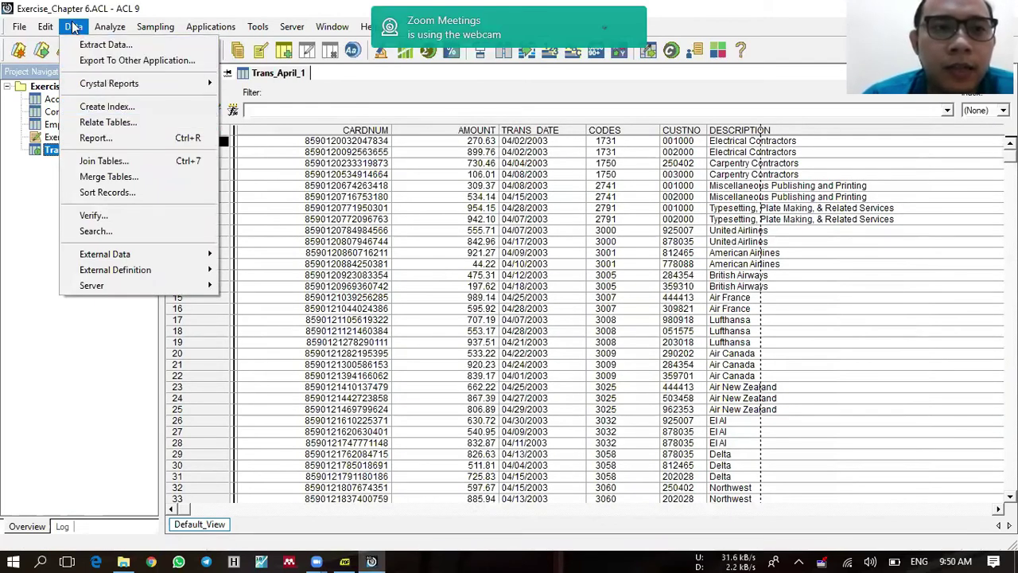
pyautogui.click(186, 124)
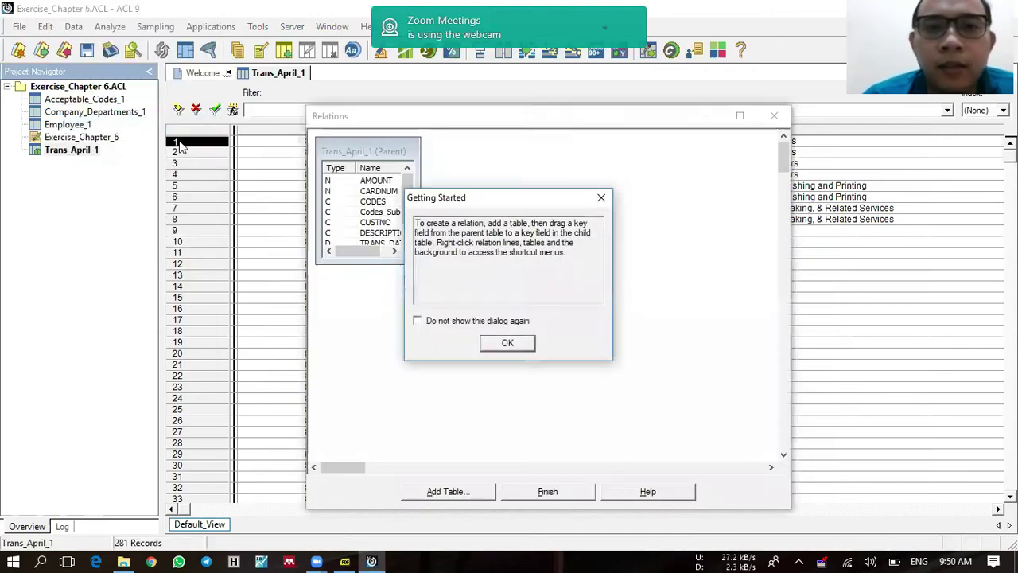
pyautogui.click(493, 345)
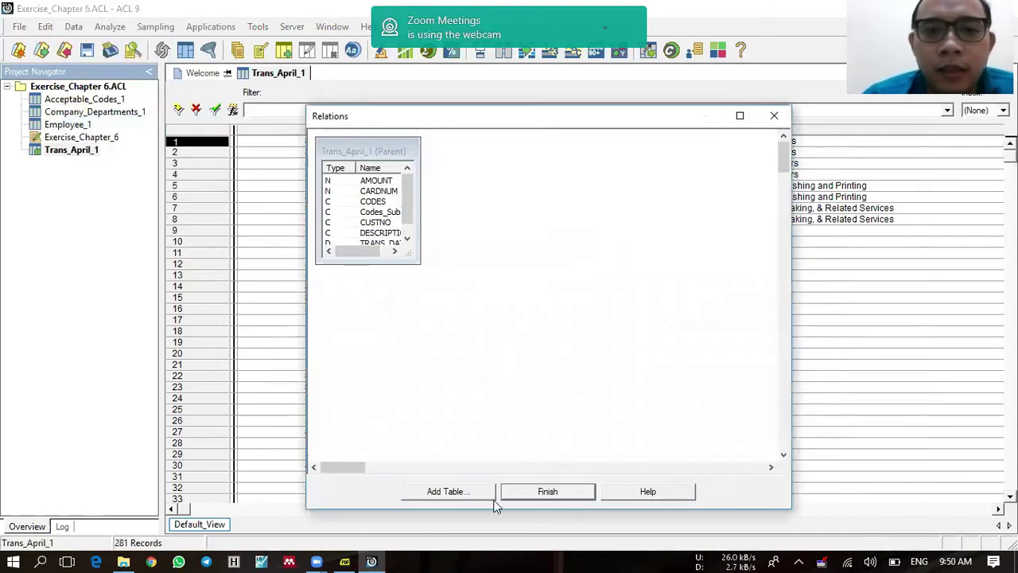
pyautogui.click(469, 496)
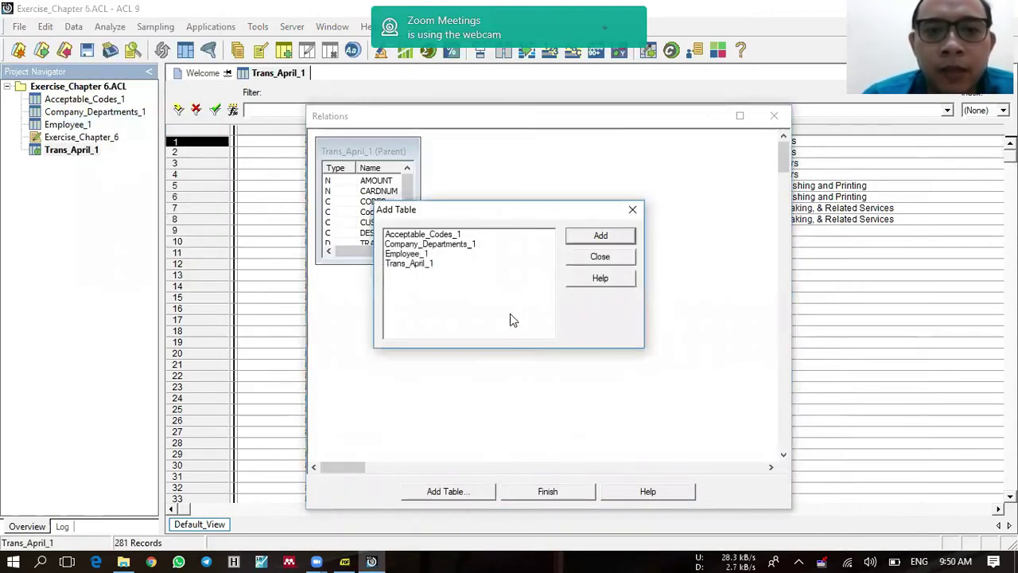
pyautogui.click(453, 236)
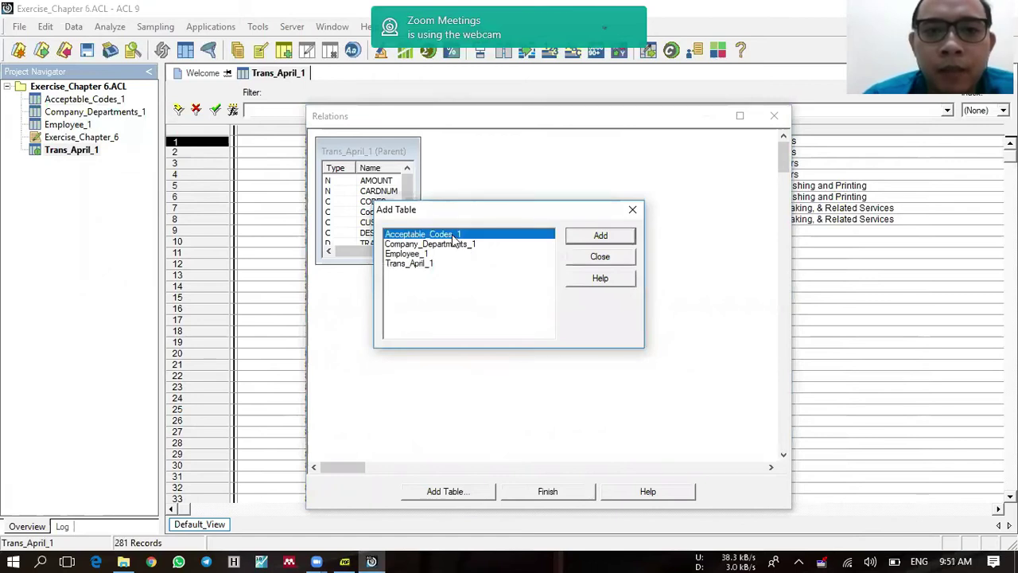
pyautogui.click(585, 239)
pyautogui.click(593, 262)
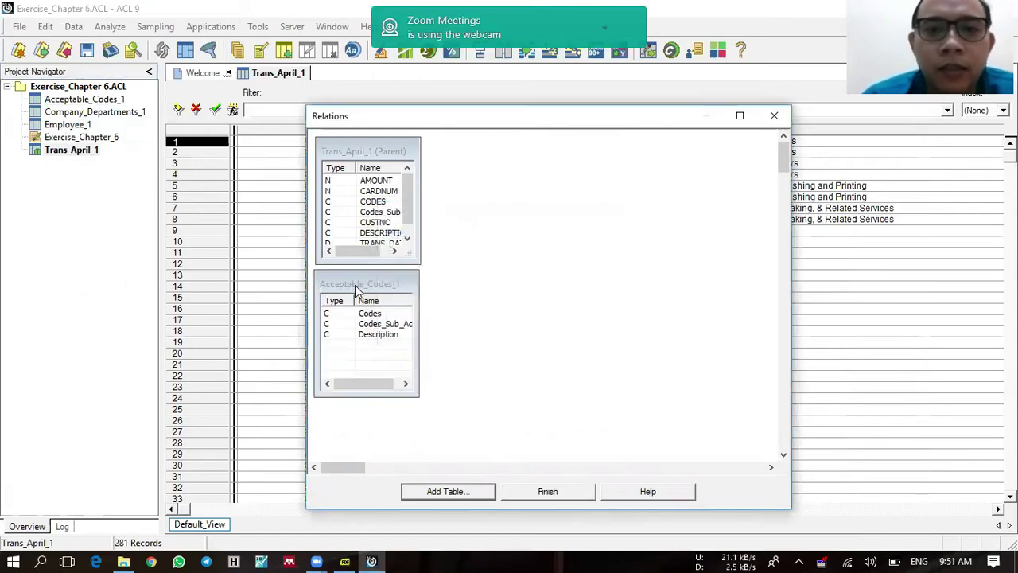
pyautogui.moveTo(356, 291); pyautogui.dragTo(527, 162)
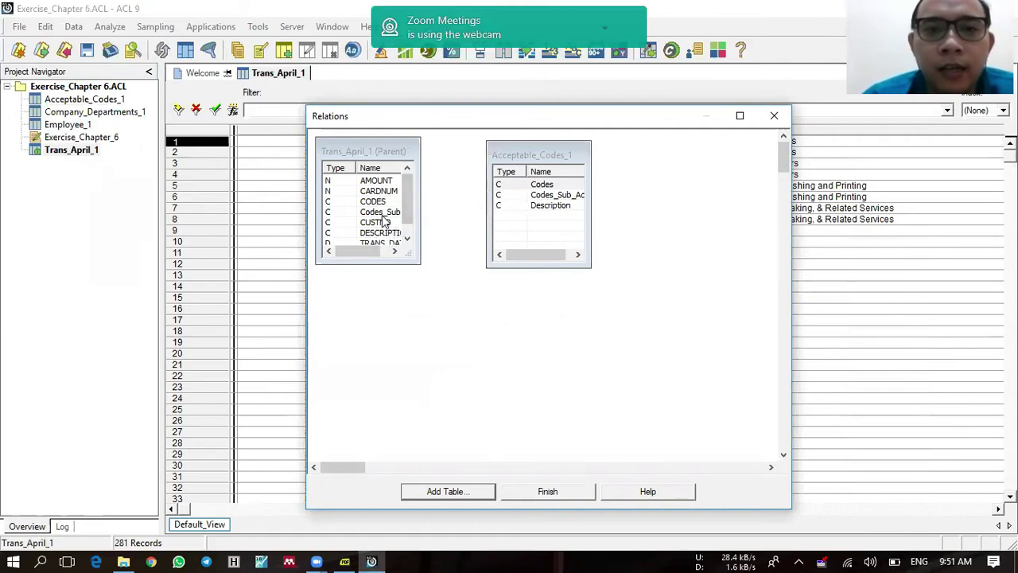
pyautogui.moveTo(382, 215); pyautogui.dragTo(502, 198)
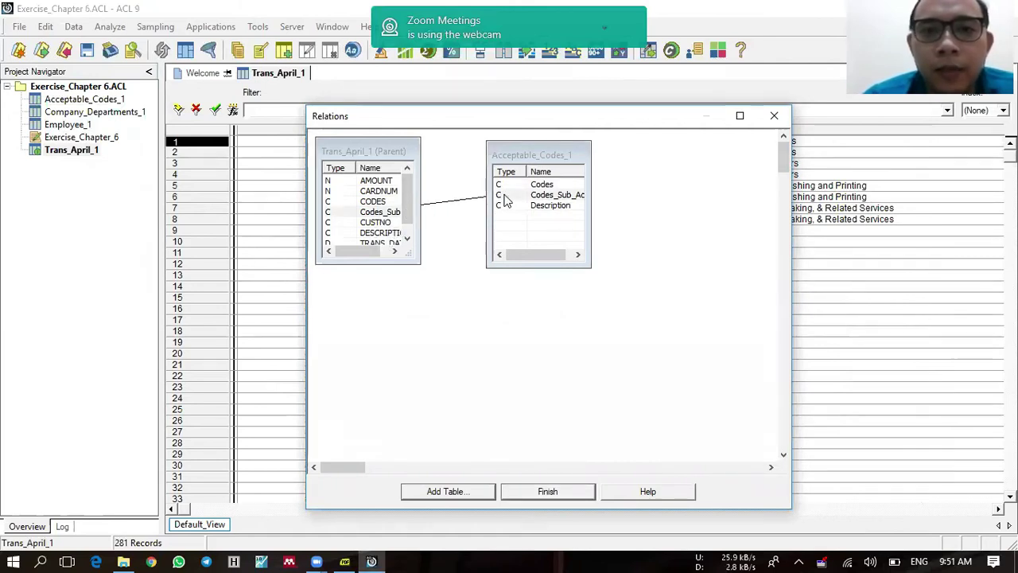
pyautogui.click(544, 495)
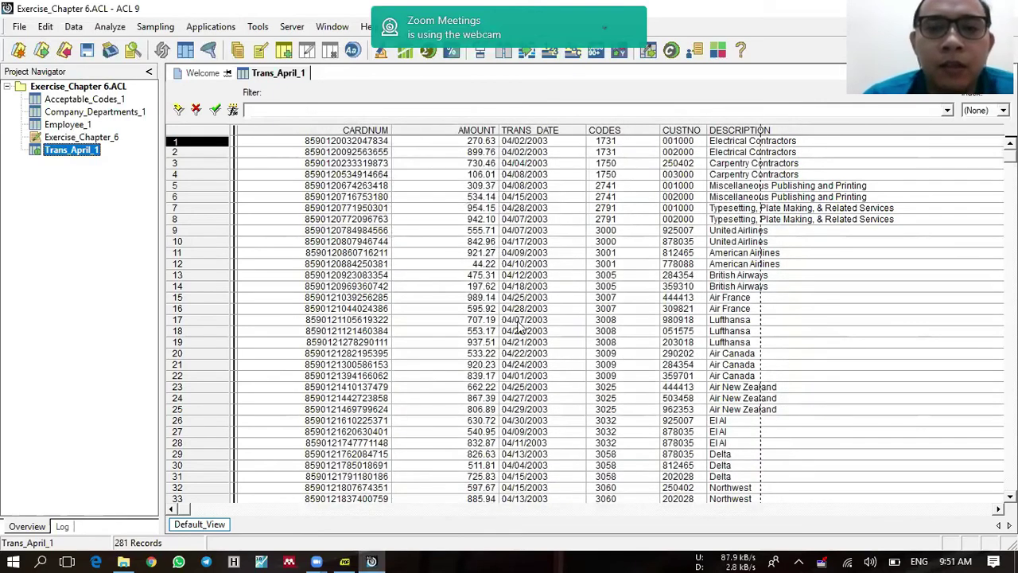
# Step: Select the CODES column in the Trans_April_1 view
pyautogui.click(545, 219)
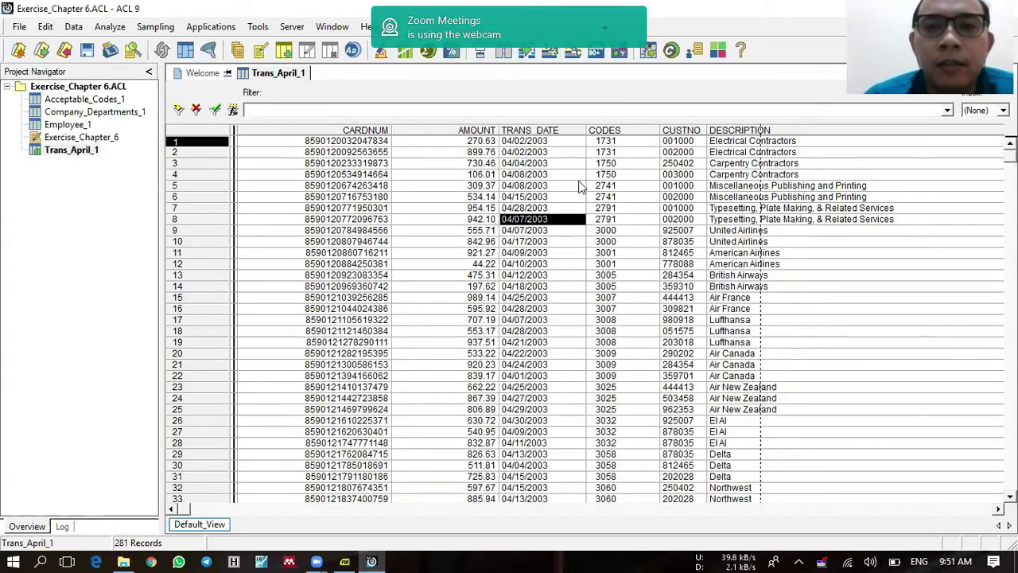
pyautogui.click(602, 154)
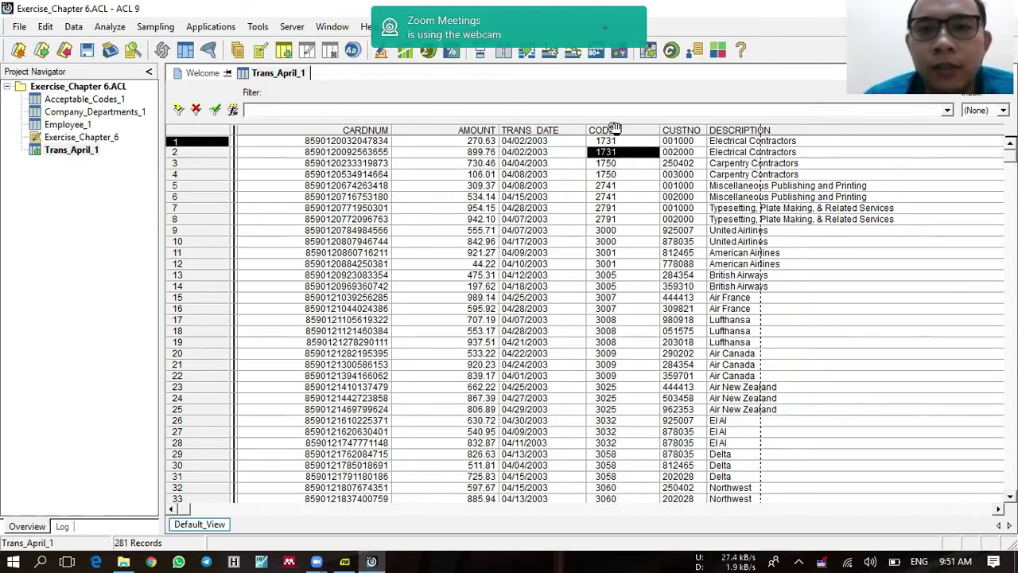
pyautogui.click(613, 129)
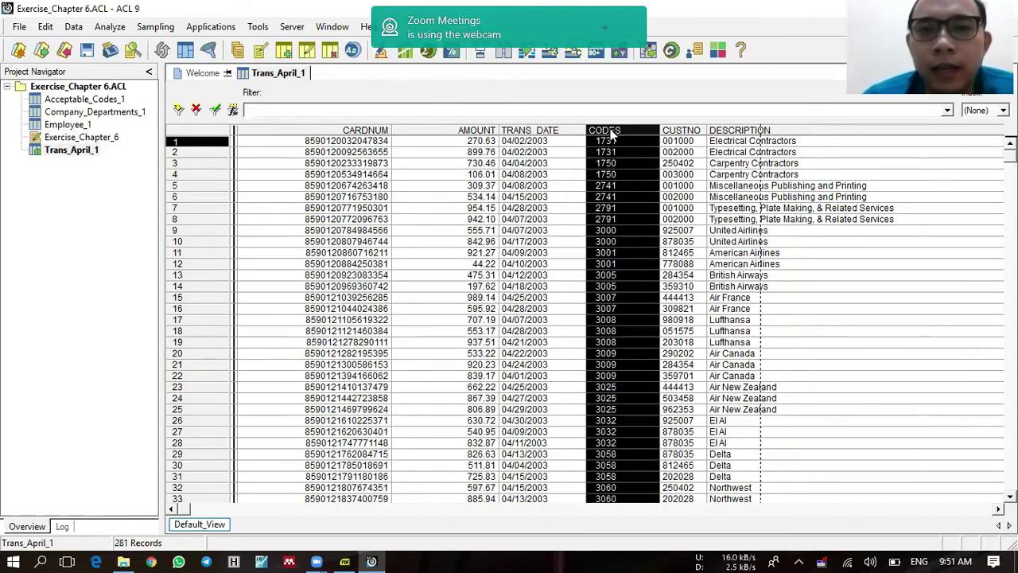
# Step: Add Acceptable_Codes_1's Codes_Sub_Acc field as a related column in the Trans_April_1 view
pyautogui.rightClick(610, 135)
pyautogui.click(632, 162)
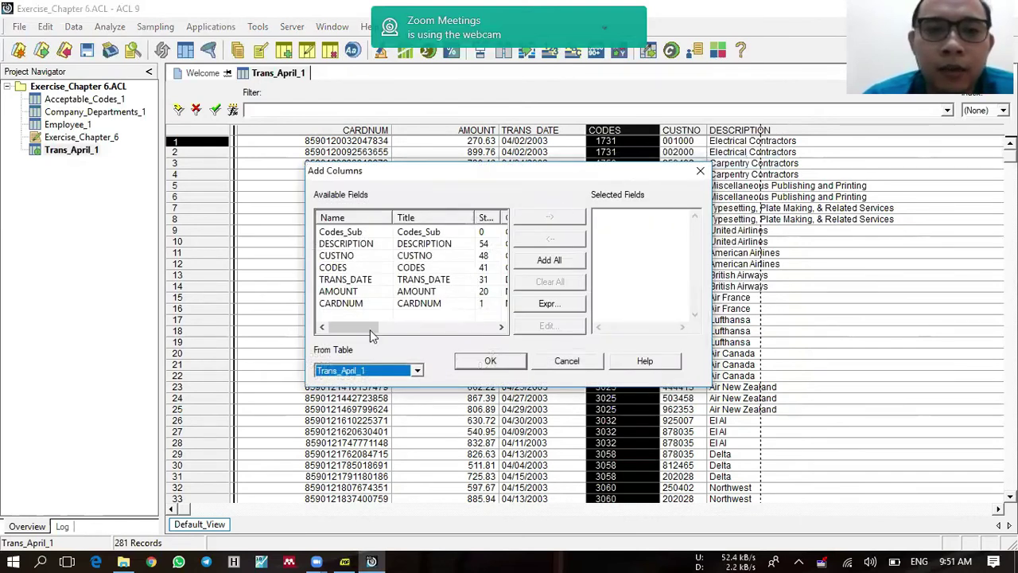
pyautogui.click(362, 370)
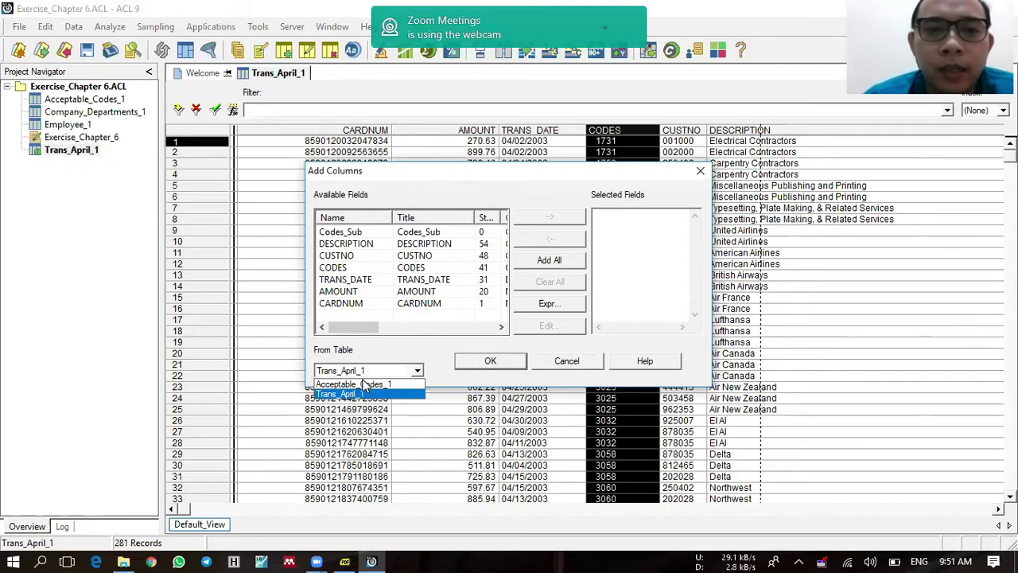
pyautogui.click(363, 384)
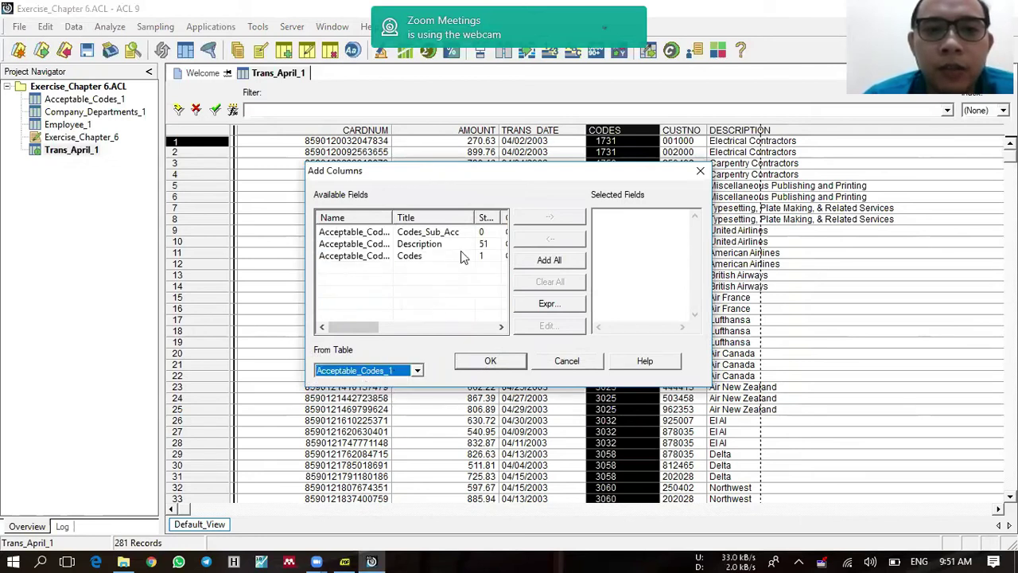
pyautogui.click(427, 232)
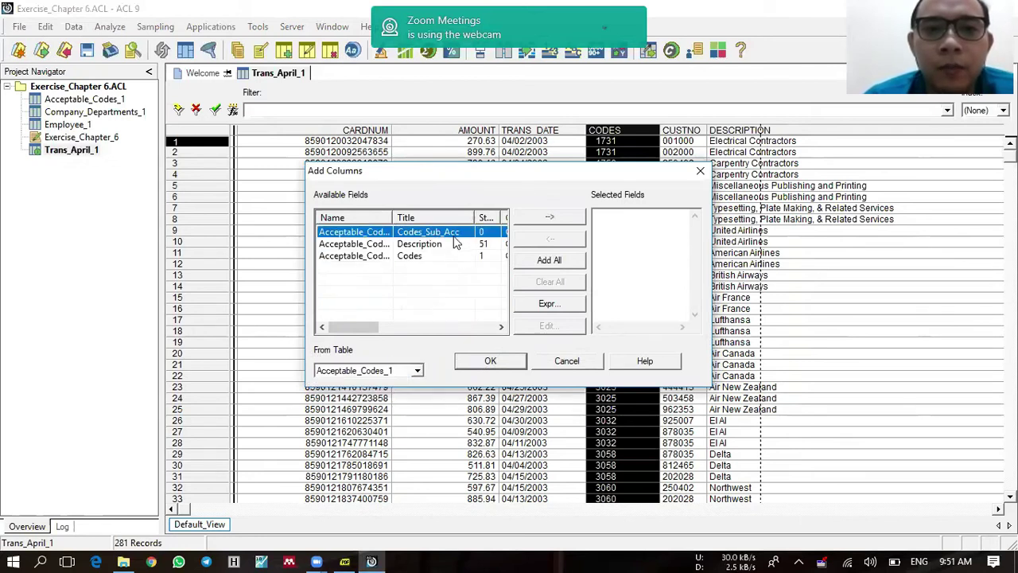
pyautogui.click(557, 219)
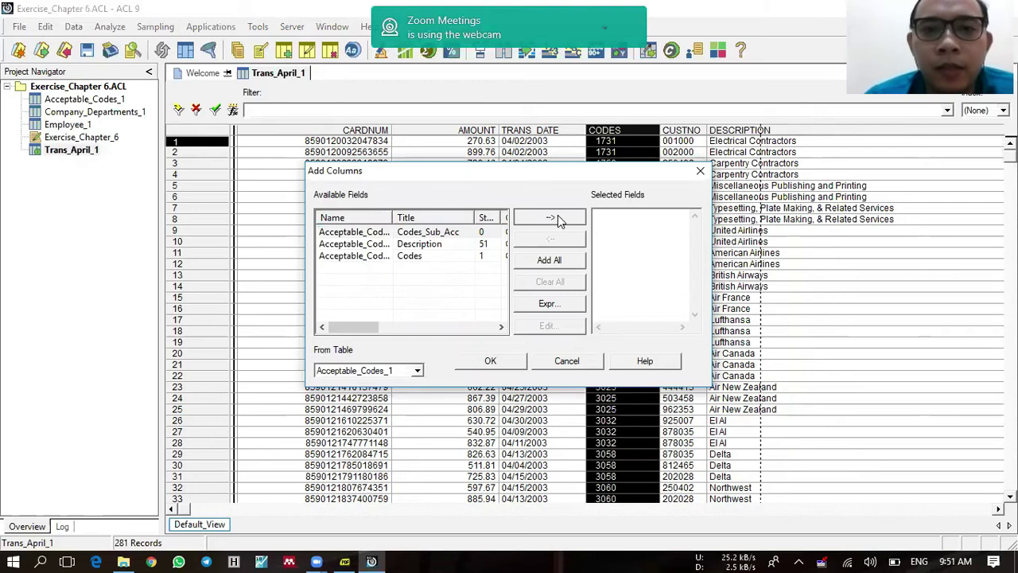
pyautogui.click(490, 361)
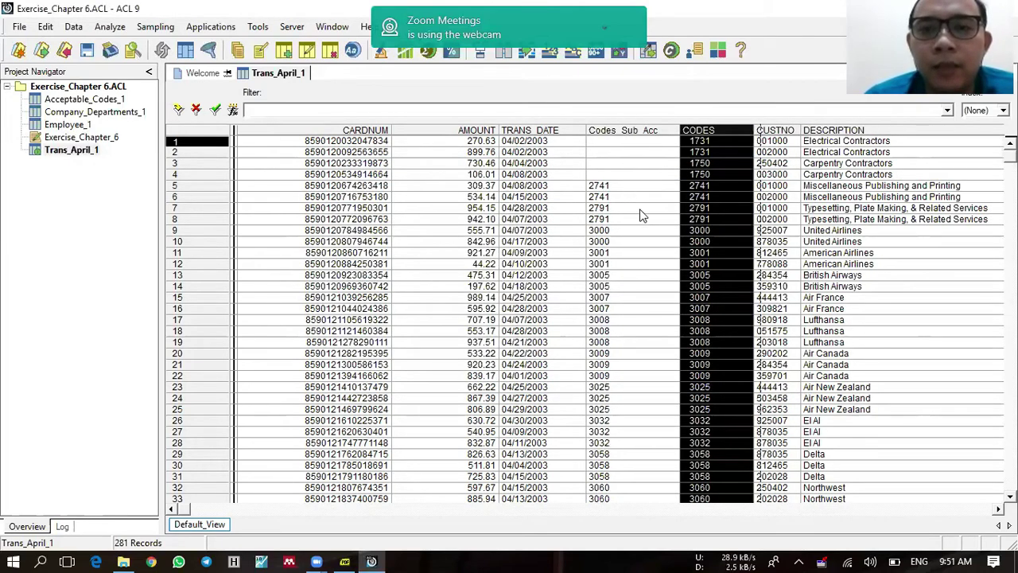
pyautogui.click(612, 164)
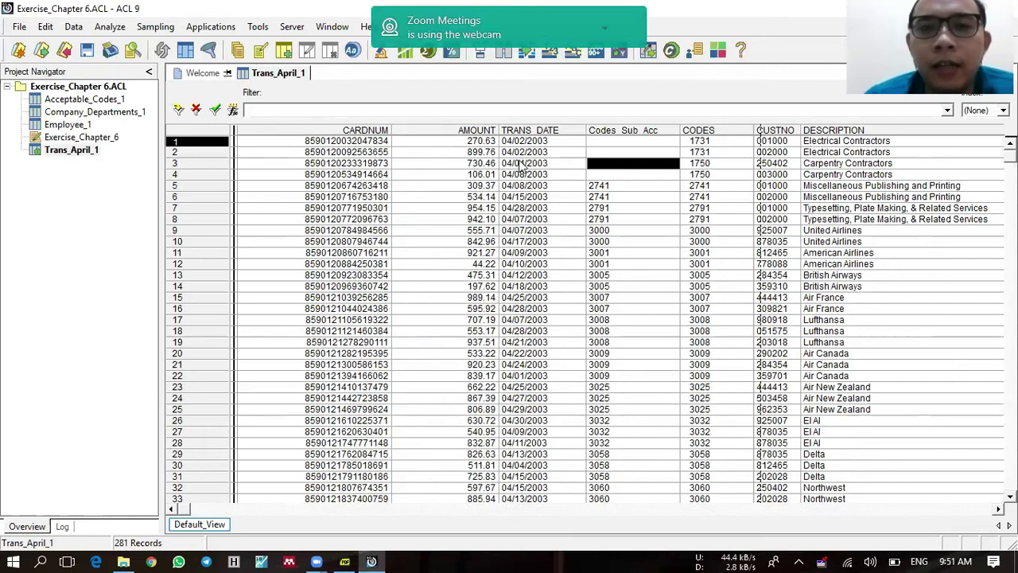
# Step: Quick-filter Trans_April_1 to records where Codes_Sub_Acc is not blank
pyautogui.rightClick(652, 169)
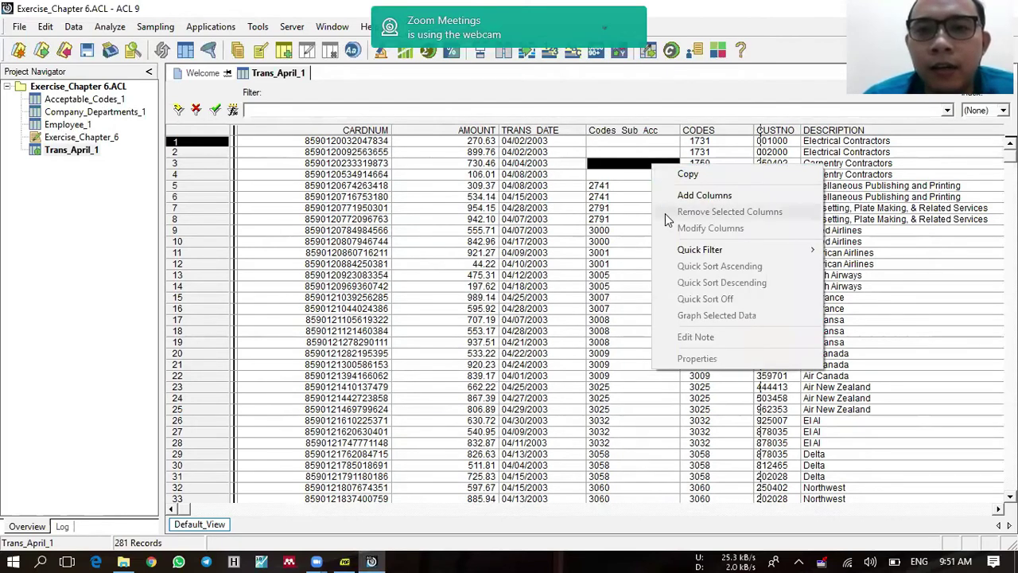
pyautogui.moveTo(682, 253)
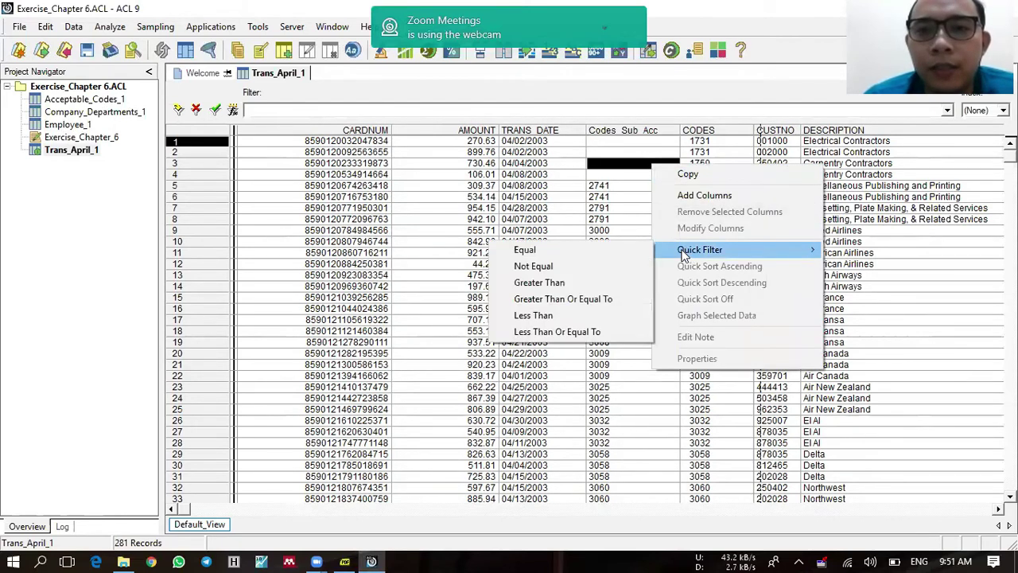
pyautogui.click(573, 266)
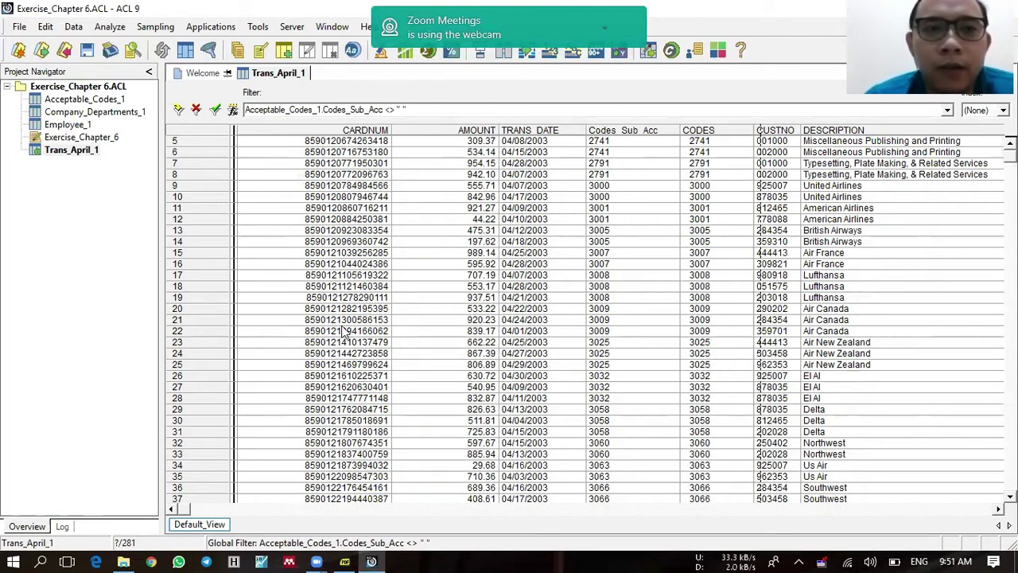
# Step: Count the filtered records, showing 186 of 281 matching
pyautogui.click(111, 27)
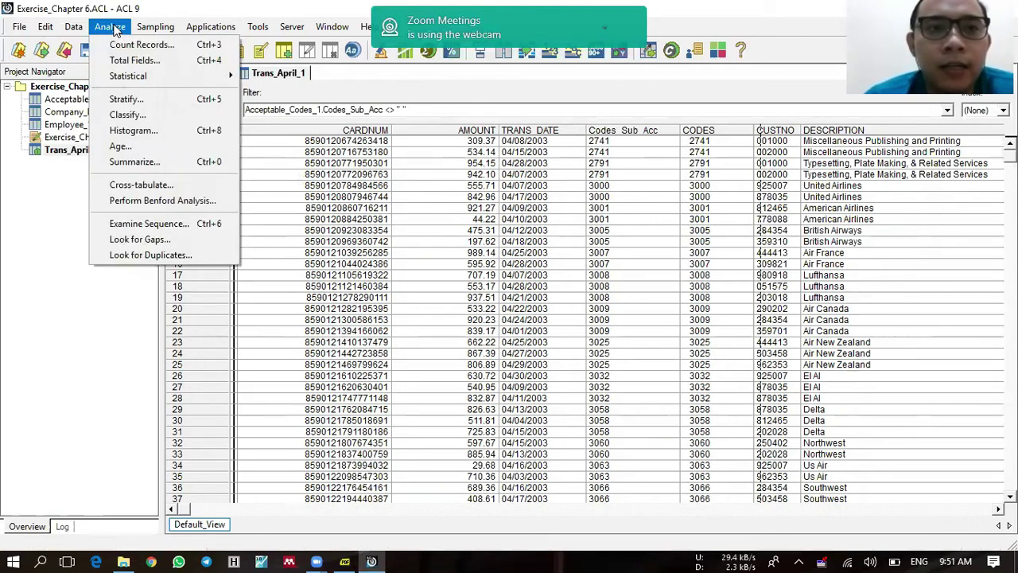
pyautogui.click(123, 45)
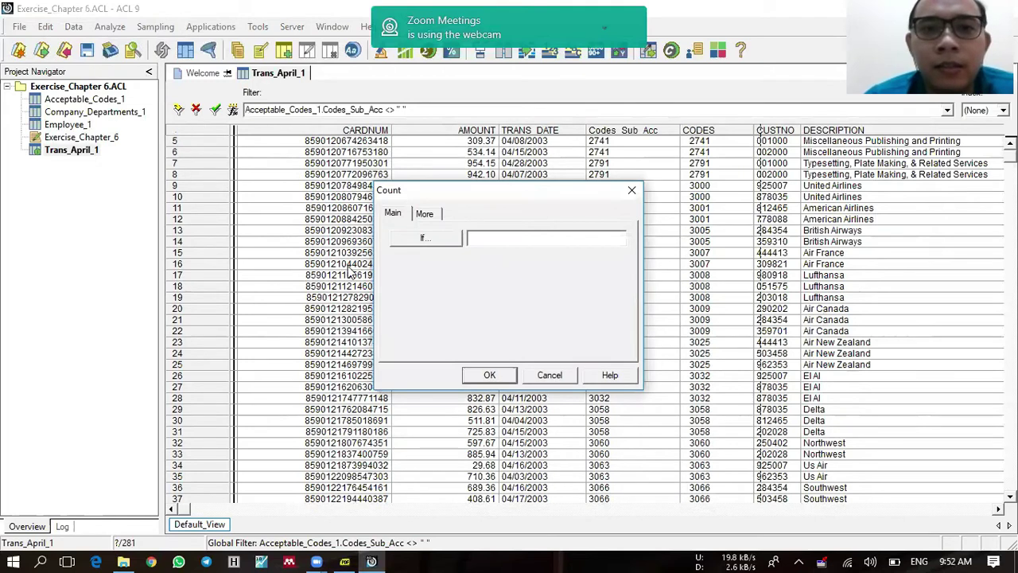
pyautogui.click(489, 377)
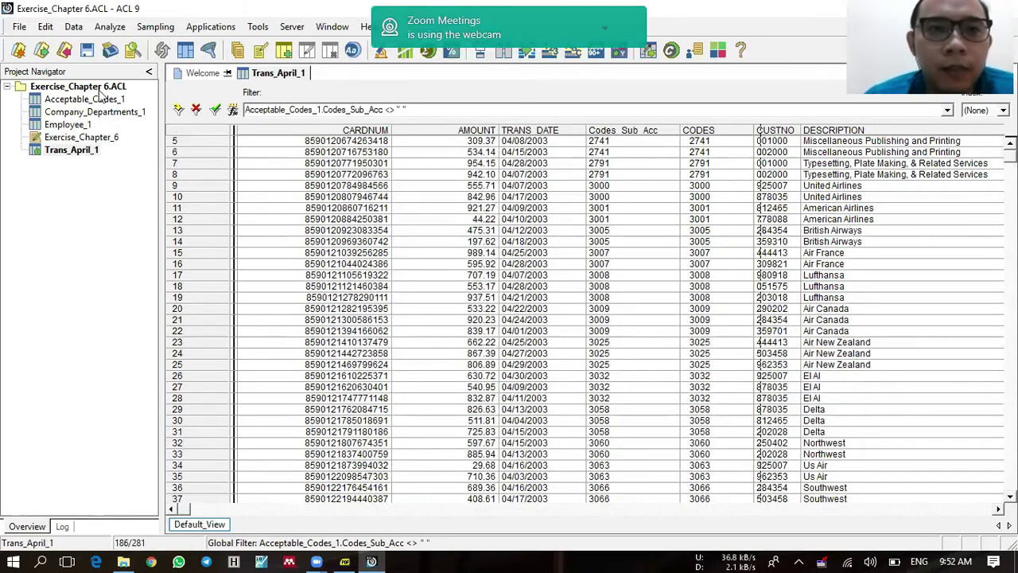
pyautogui.click(76, 31)
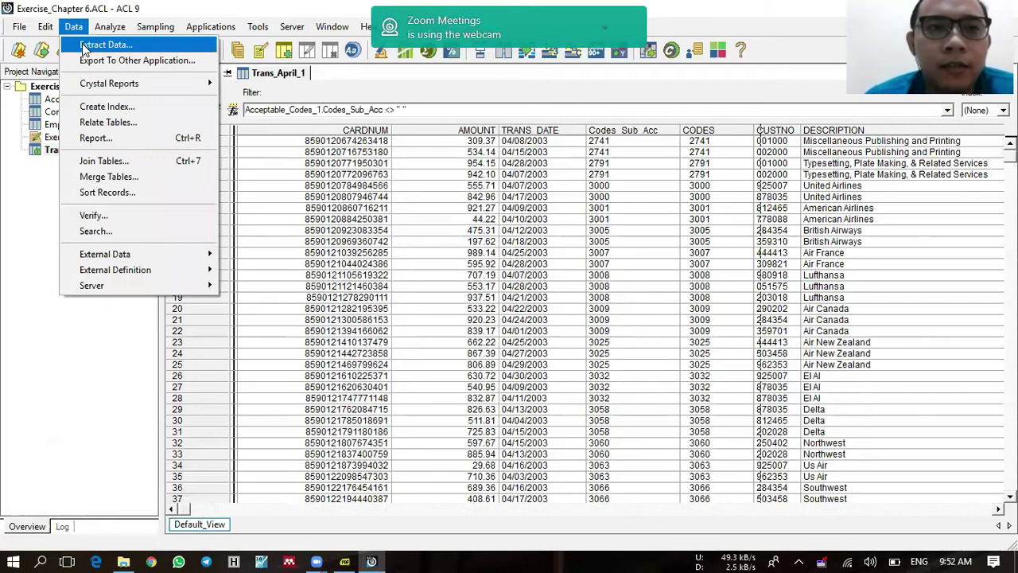
# Step: Extract the filtered records to Trans_April_Acceptable, declining to save changes
pyautogui.click(95, 45)
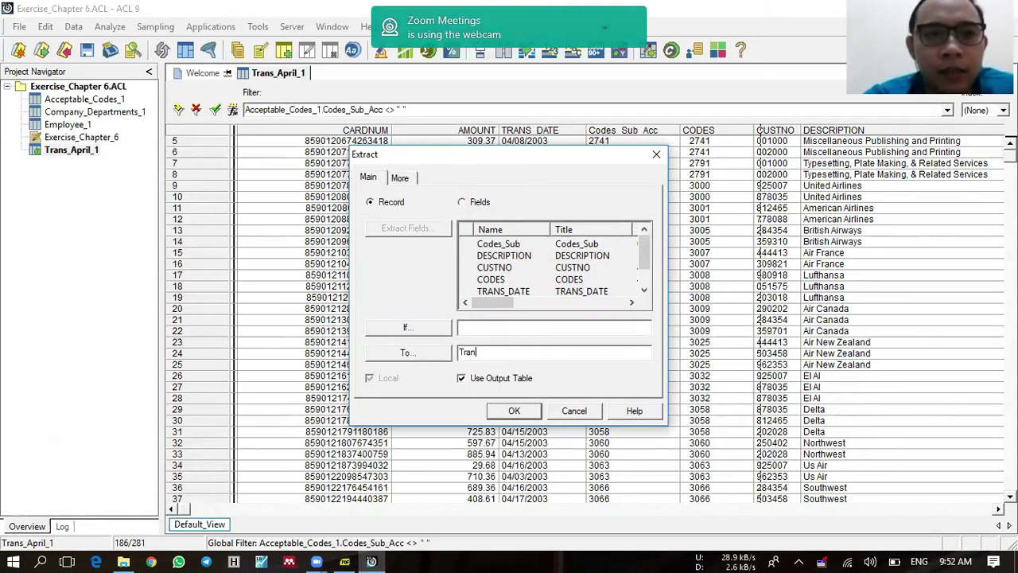
pyautogui.write('Trans_April_Acceptable')
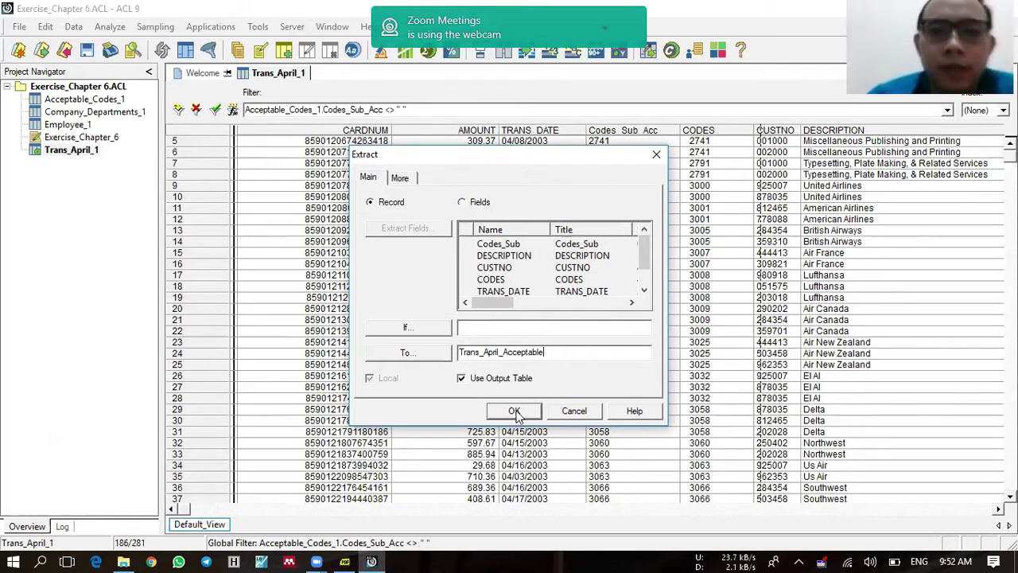
pyautogui.click(515, 411)
pyautogui.click(553, 334)
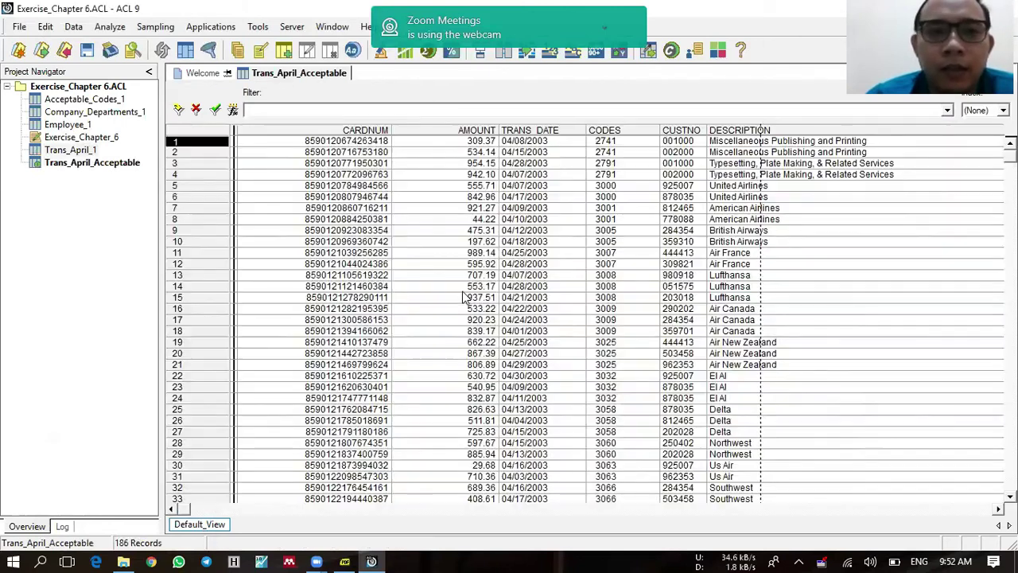
pyautogui.click(103, 169)
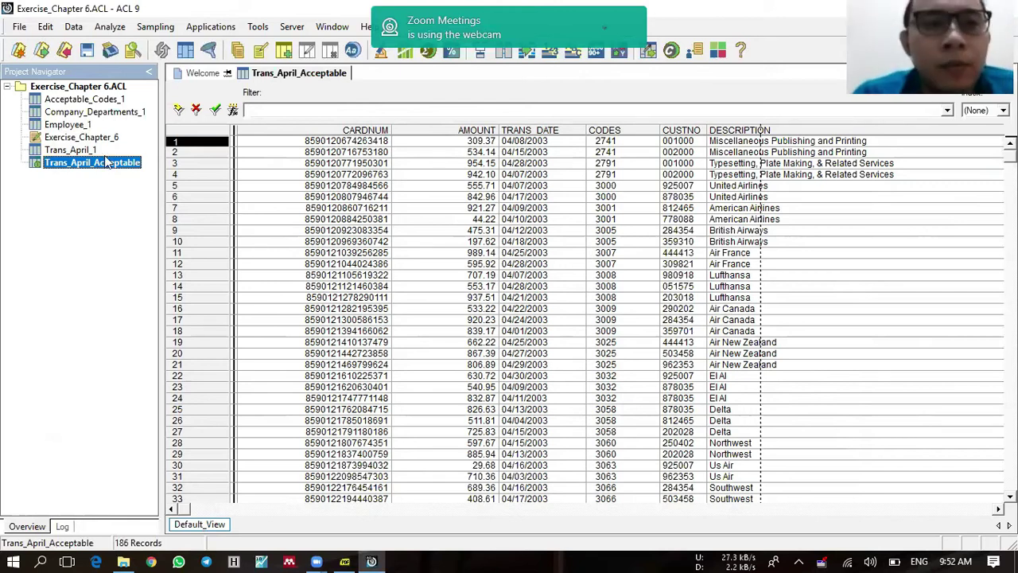
# Step: Switch between Employee_1 and Company_Departments_1 to compare them, ending on Employee_1
pyautogui.doubleClick(67, 125)
pyautogui.doubleClick(70, 114)
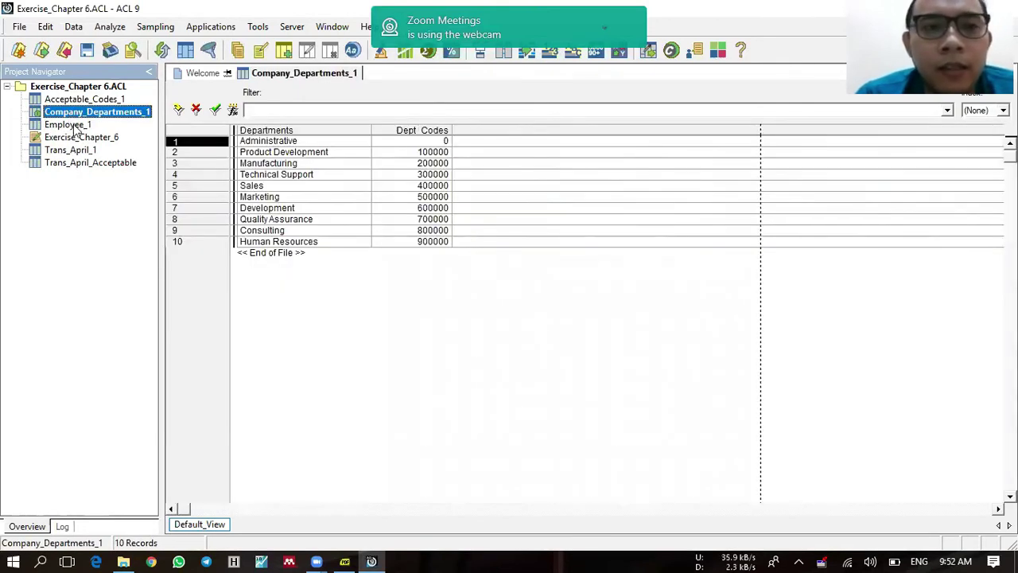
pyautogui.doubleClick(73, 125)
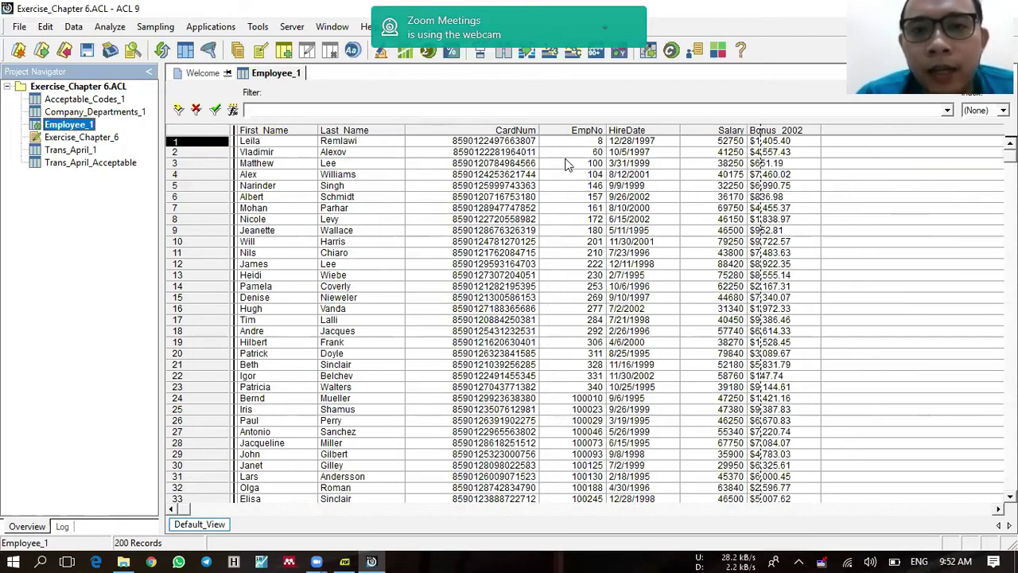
pyautogui.doubleClick(86, 112)
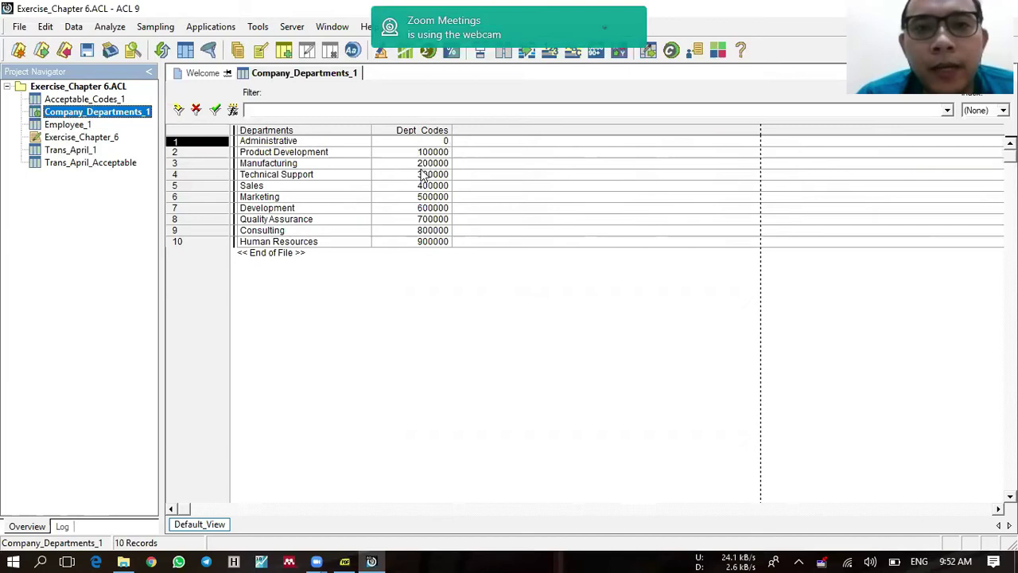
pyautogui.doubleClick(70, 124)
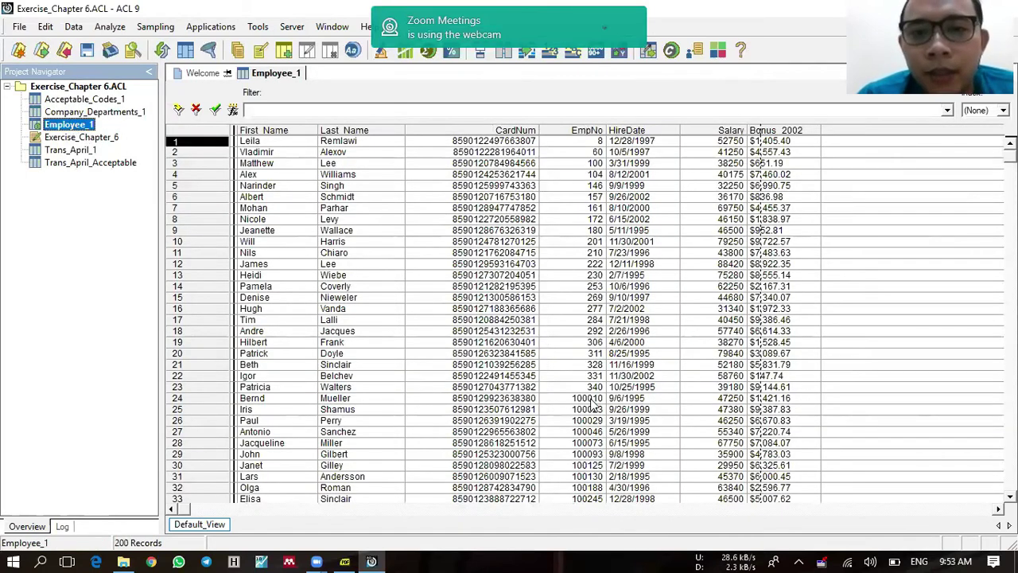
# Step: Change Employee_1's EmpNo field type to ASCII in the table layout
pyautogui.click(45, 27)
pyautogui.click(121, 145)
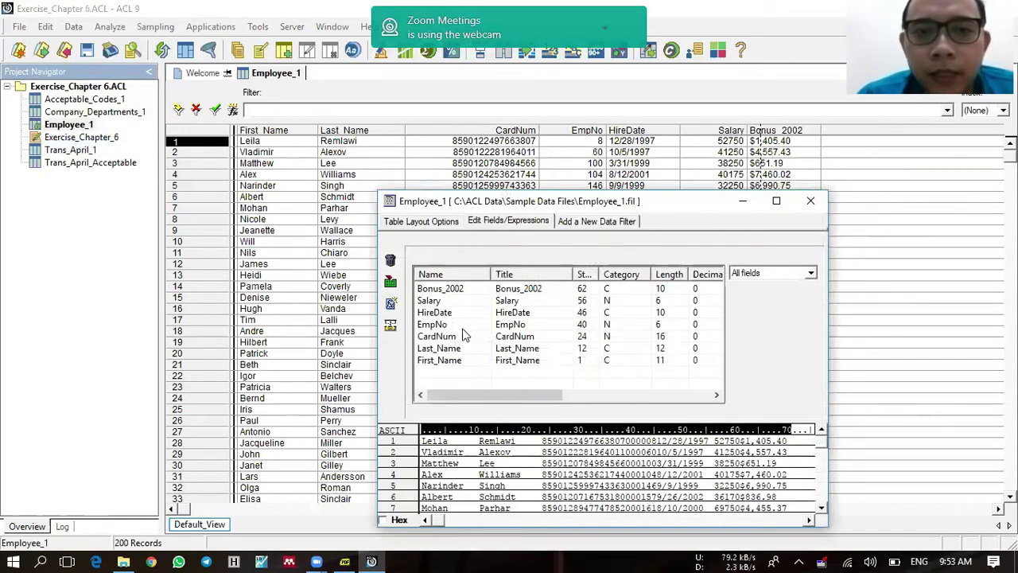
pyautogui.doubleClick(459, 324)
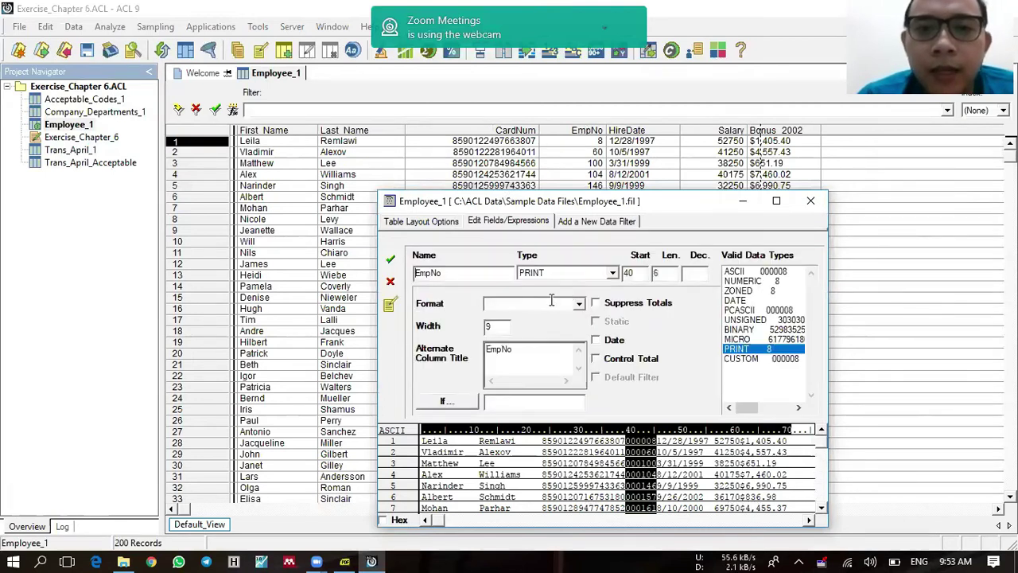
pyautogui.click(612, 273)
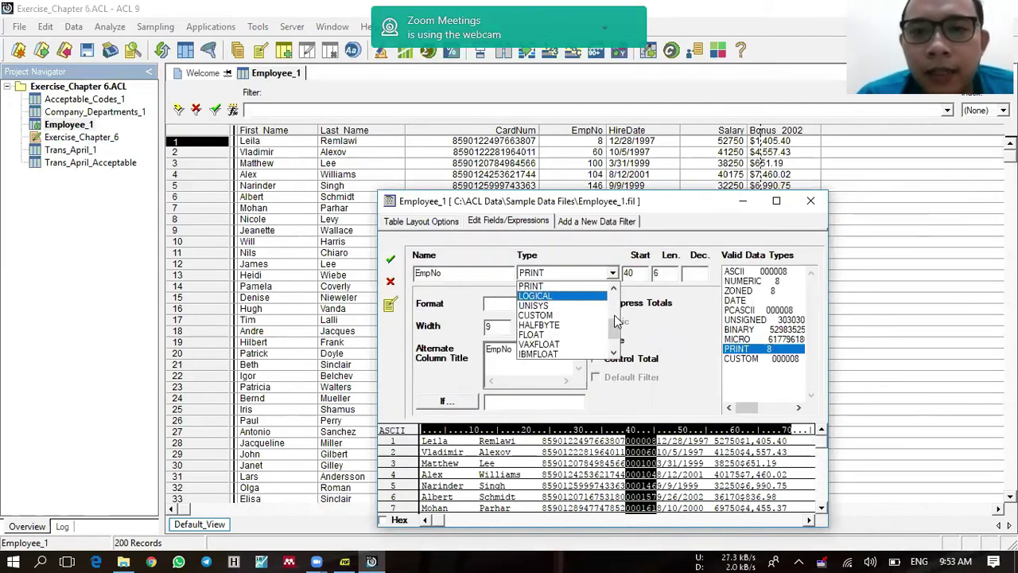
pyautogui.moveTo(617, 340); pyautogui.dragTo(615, 317)
pyautogui.click(588, 296)
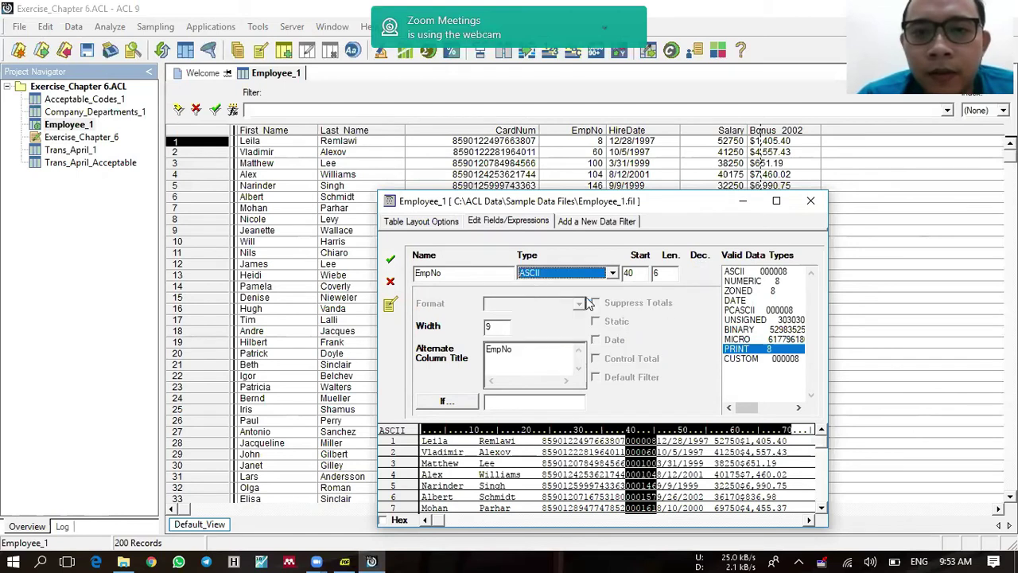
pyautogui.click(403, 260)
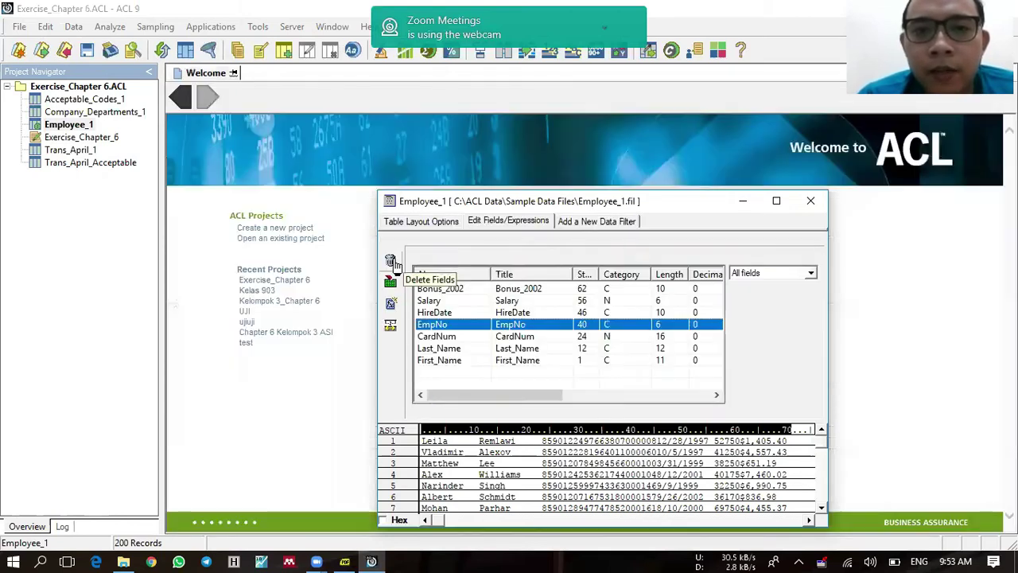
pyautogui.click(811, 201)
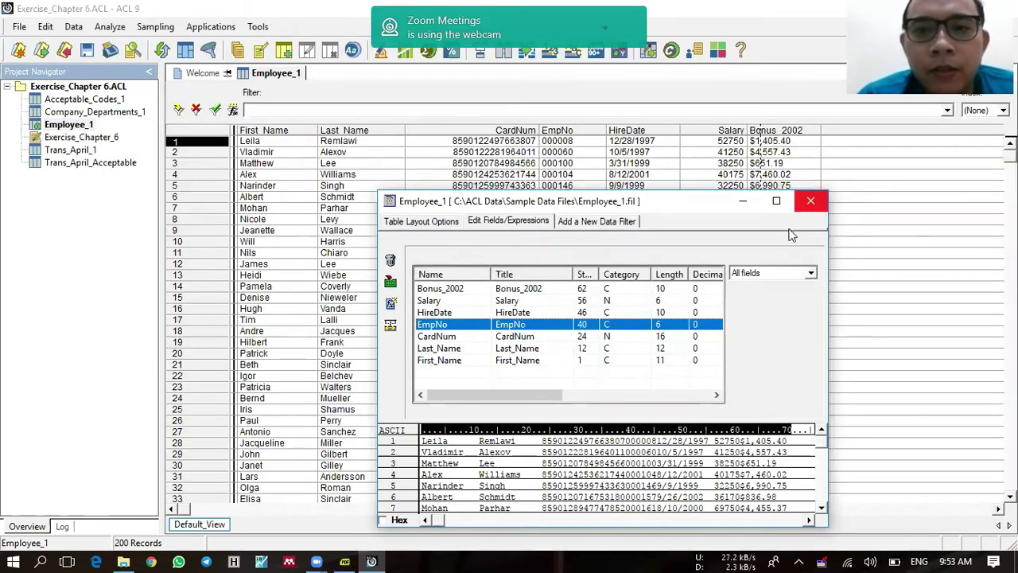
# Step: Change Company_Departments_1's Dept_Codes field type to ASCII in the table layout
pyautogui.doubleClick(70, 112)
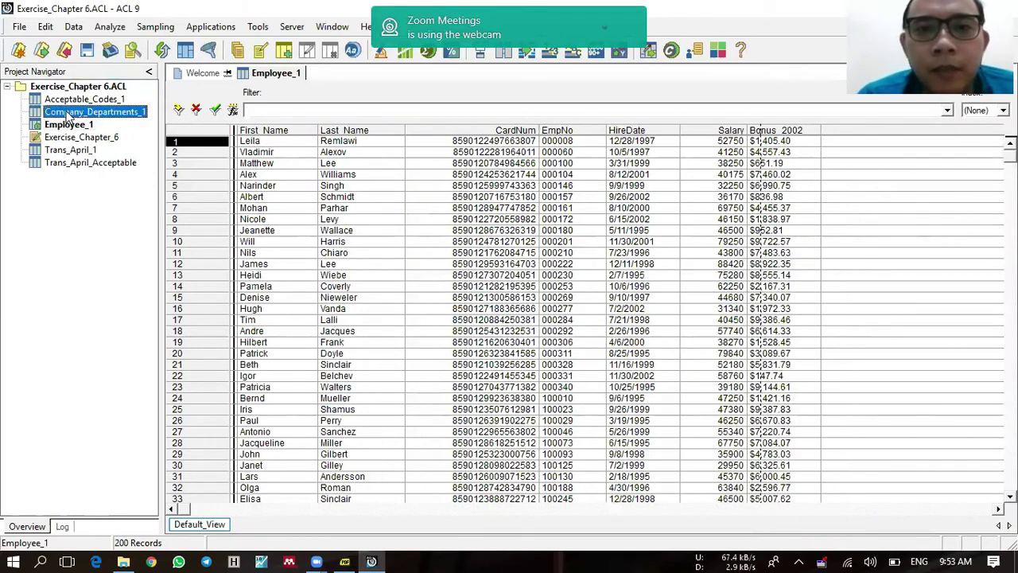
pyautogui.click(45, 27)
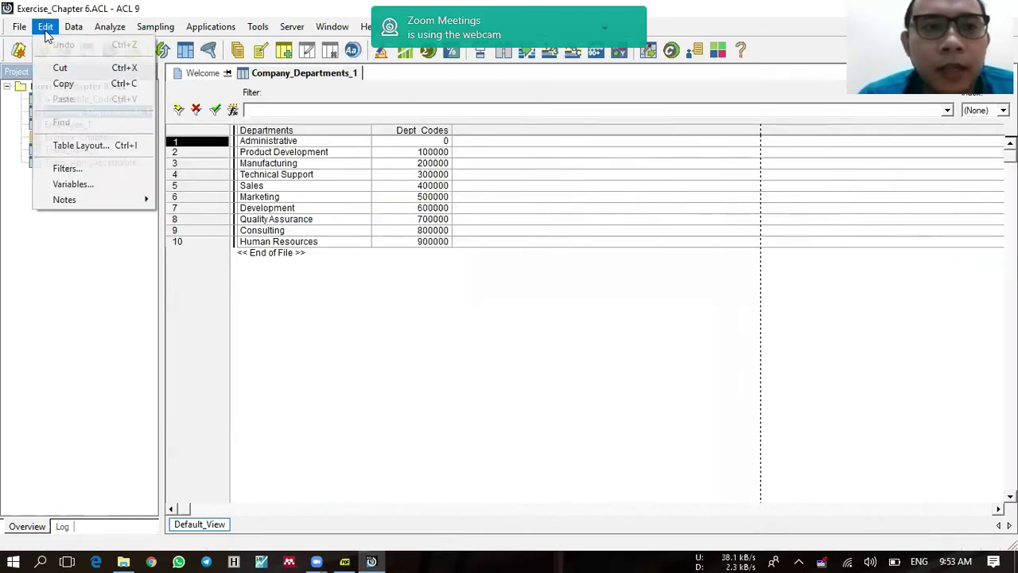
pyautogui.click(94, 145)
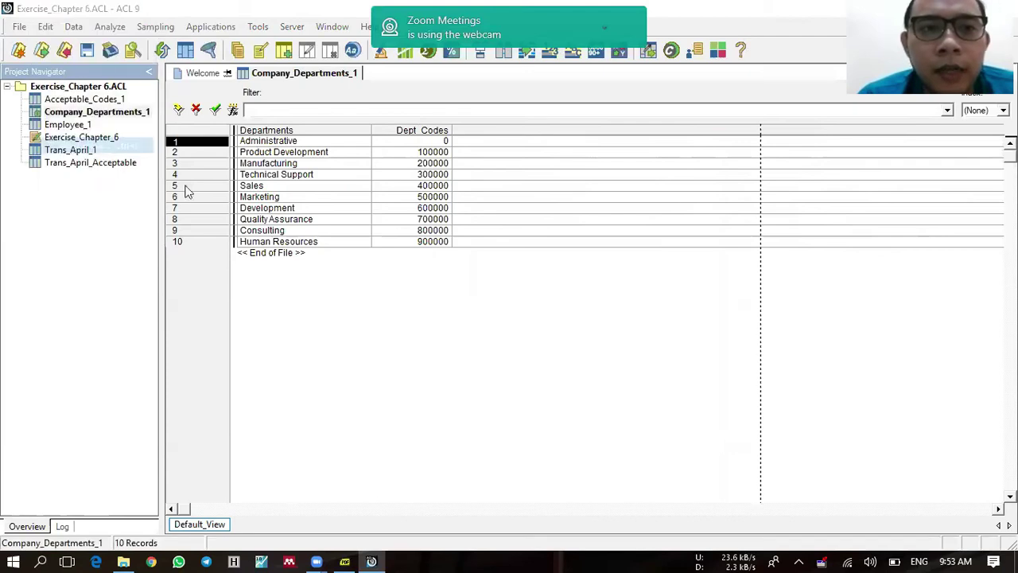
pyautogui.doubleClick(628, 290)
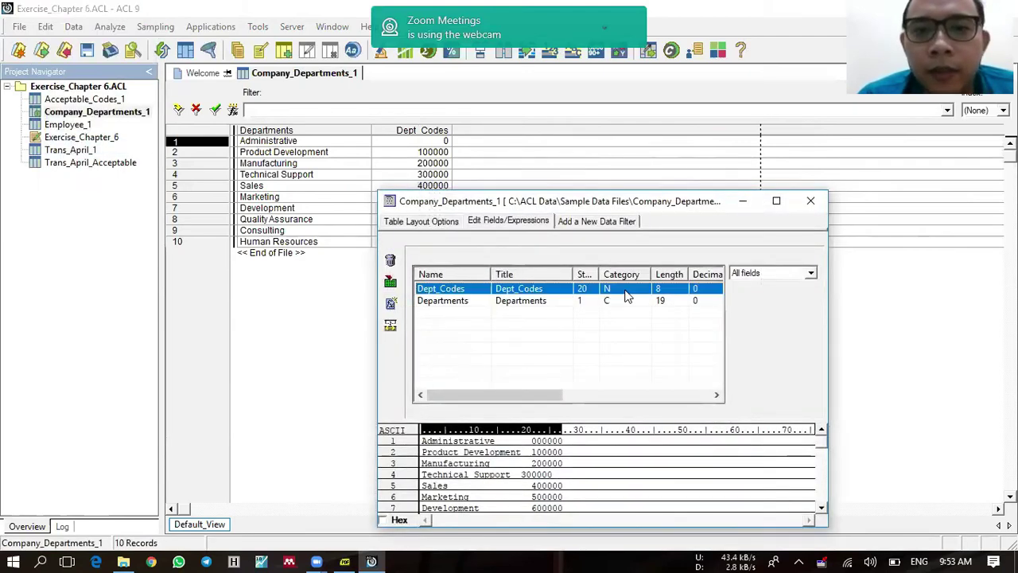
pyautogui.click(612, 273)
pyautogui.scroll(5, 618, 307)
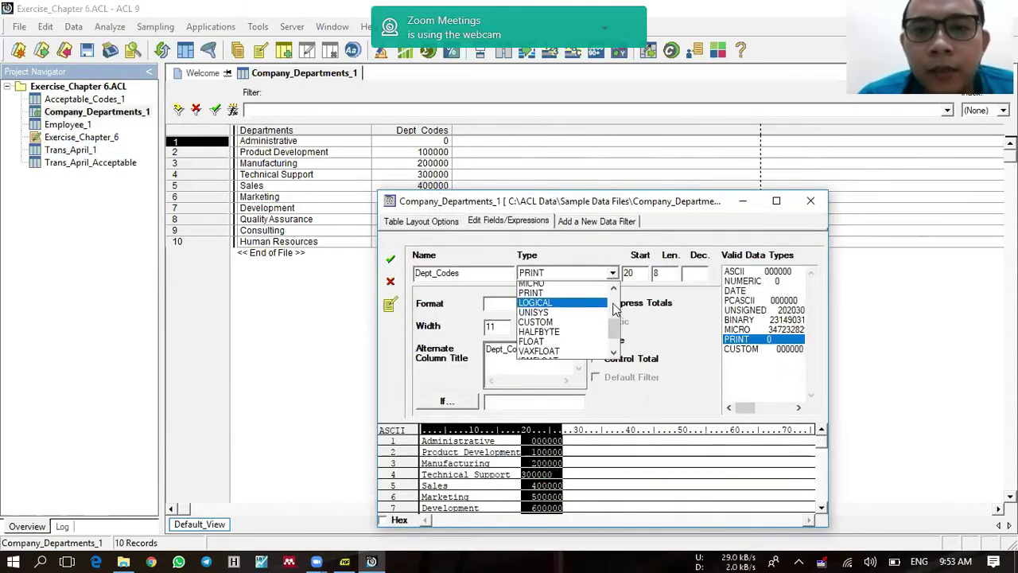
pyautogui.click(589, 296)
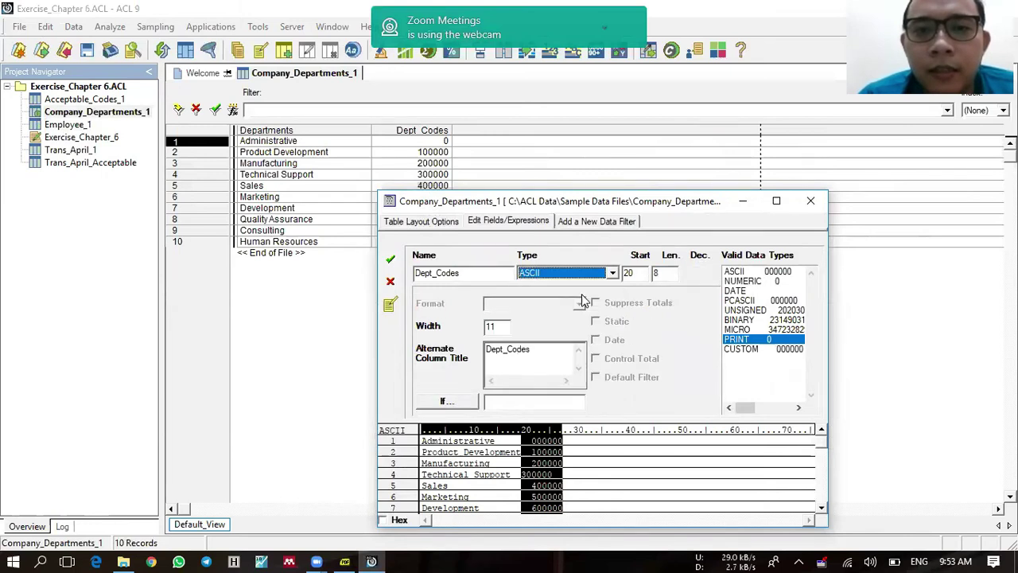
pyautogui.click(389, 260)
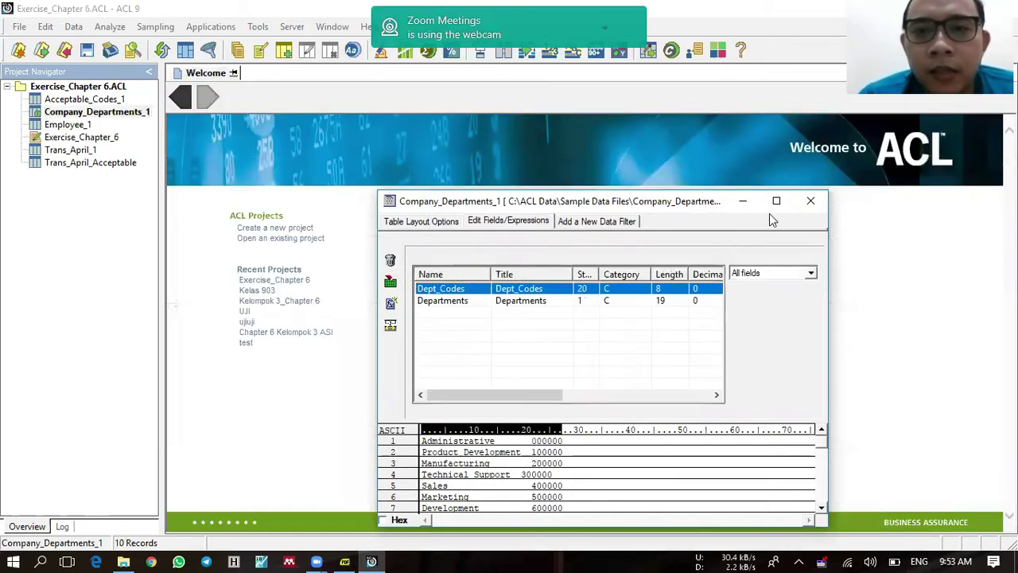
pyautogui.click(810, 200)
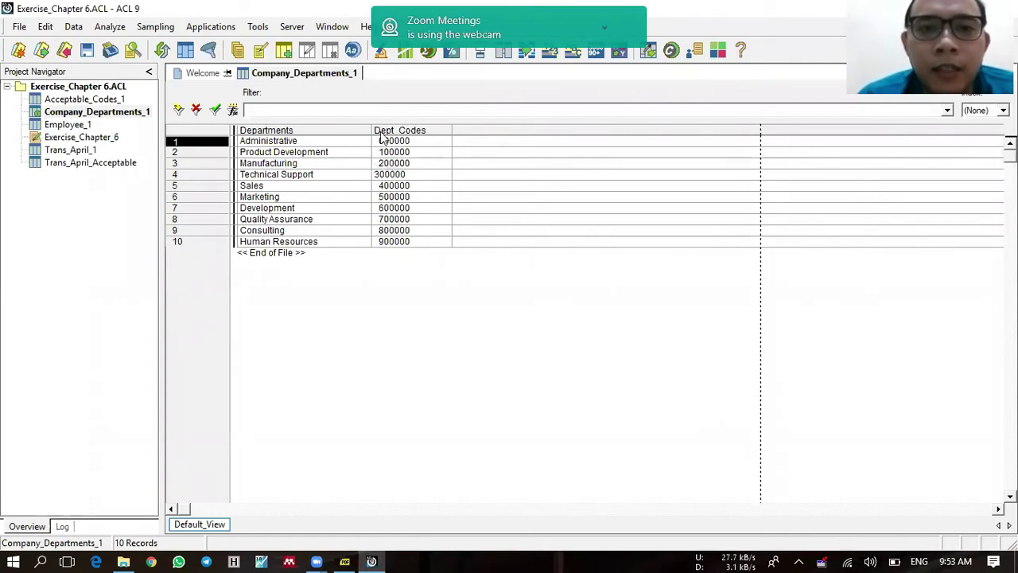
pyautogui.doubleClick(67, 125)
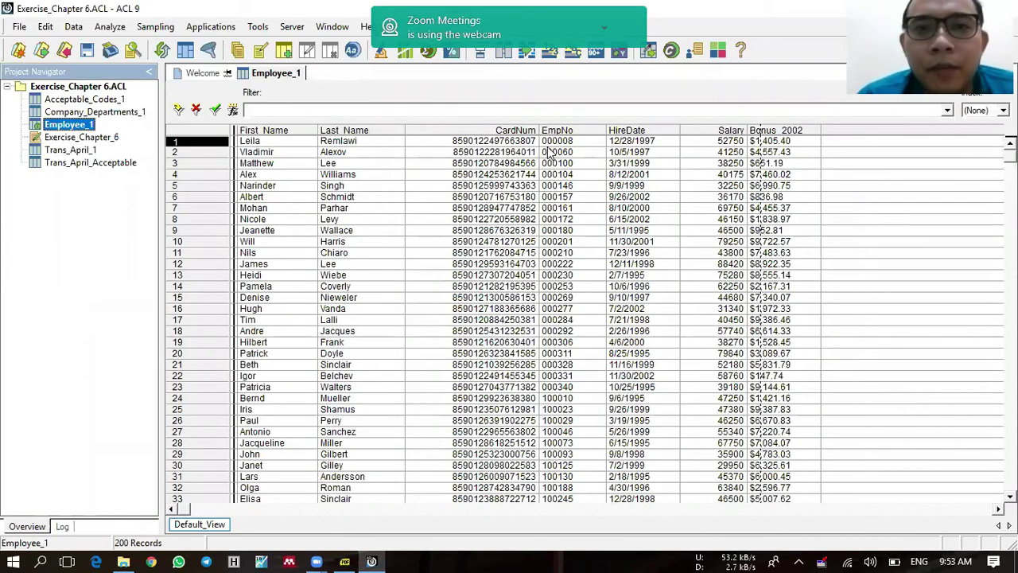
pyautogui.moveTo(551, 144); pyautogui.dragTo(577, 390)
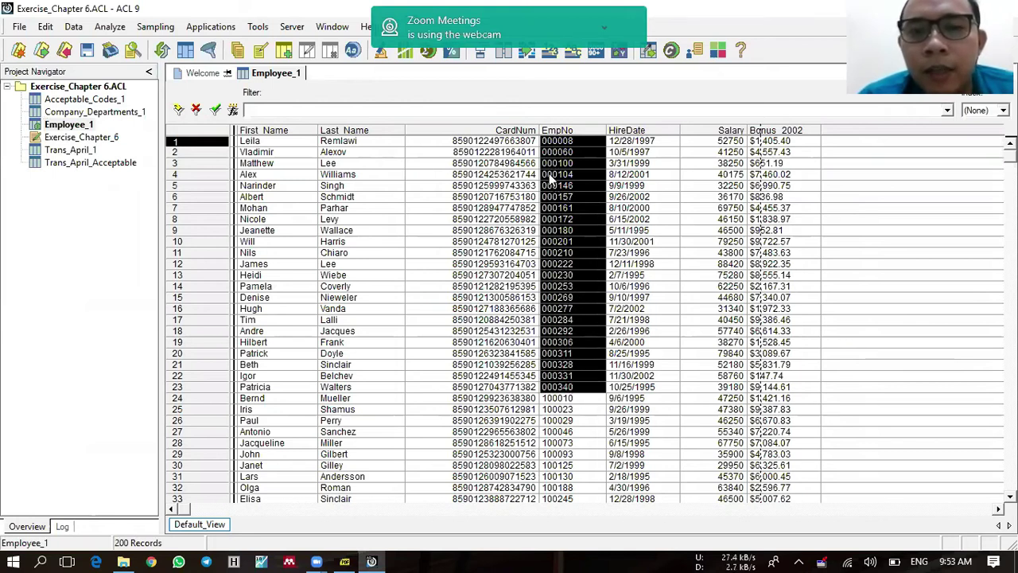
pyautogui.doubleClick(105, 113)
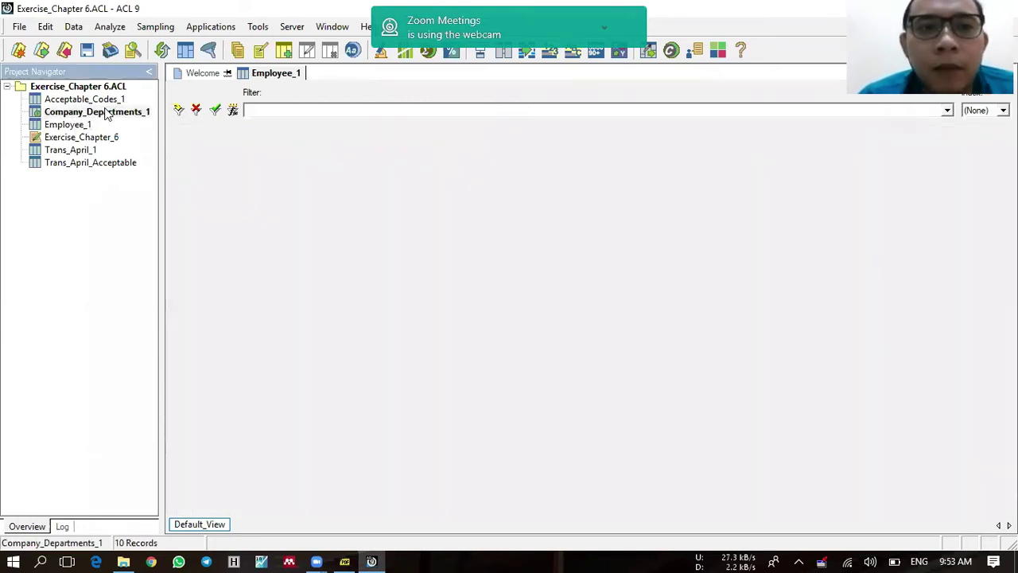
pyautogui.click(268, 142)
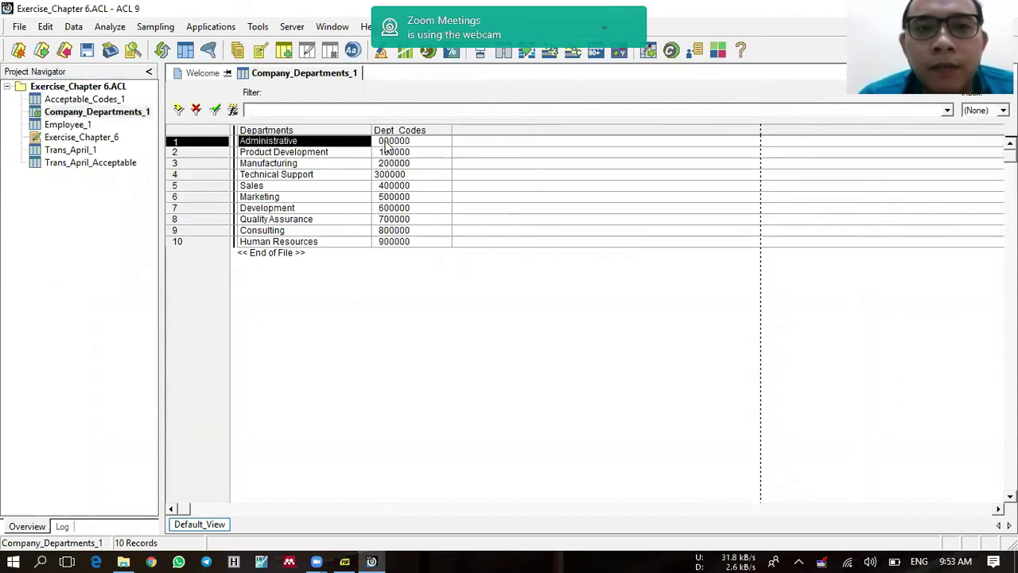
pyautogui.click(385, 143)
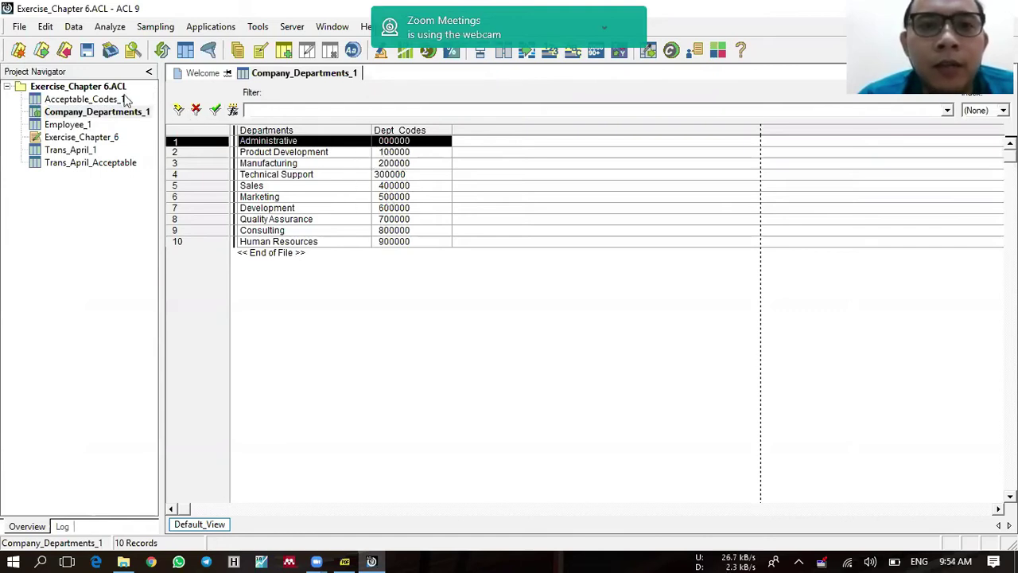
pyautogui.click(52, 32)
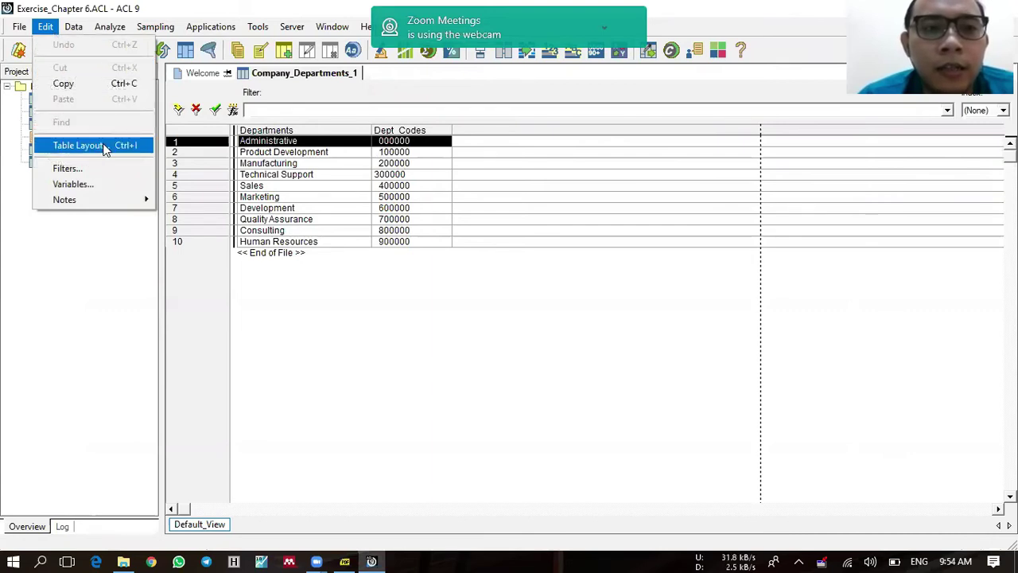
# Step: Add computed field Dept_Codes_Sub as SUBSTR(ALLTRIM(Dept_Codes),1,1) to Company_Departments_1
pyautogui.click(104, 144)
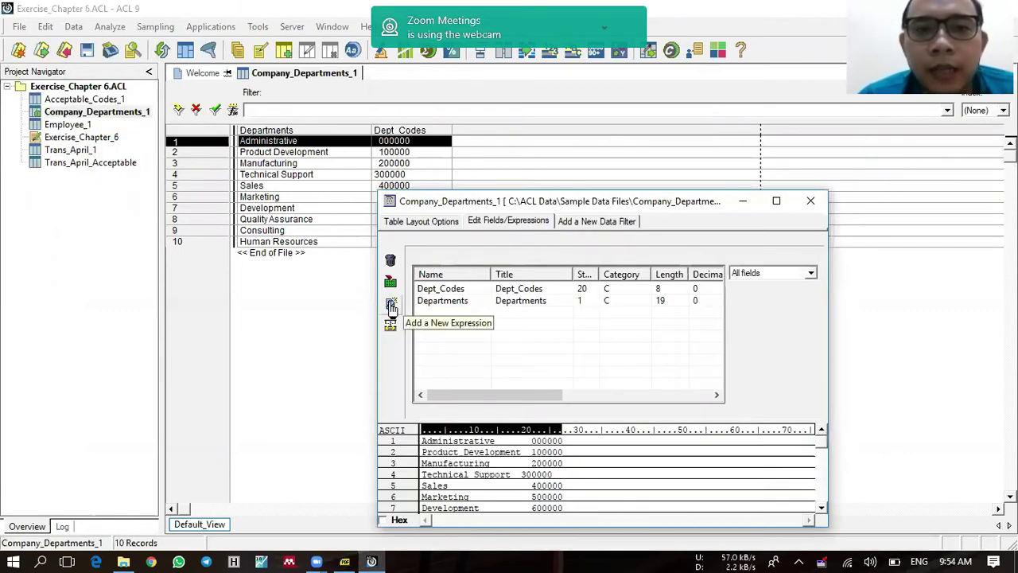
pyautogui.click(391, 306)
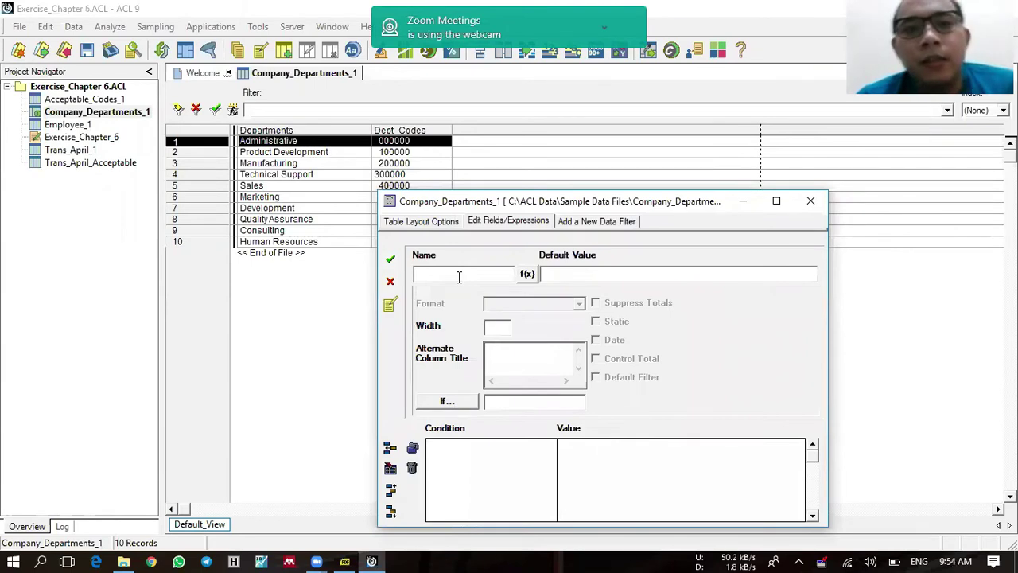
pyautogui.write('Dept')
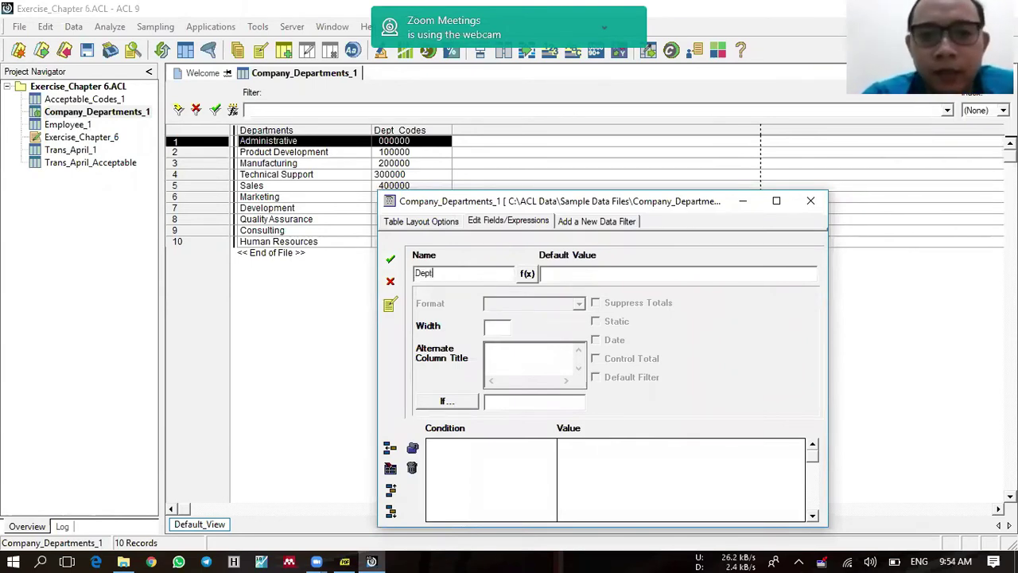
pyautogui.write('_Codes')
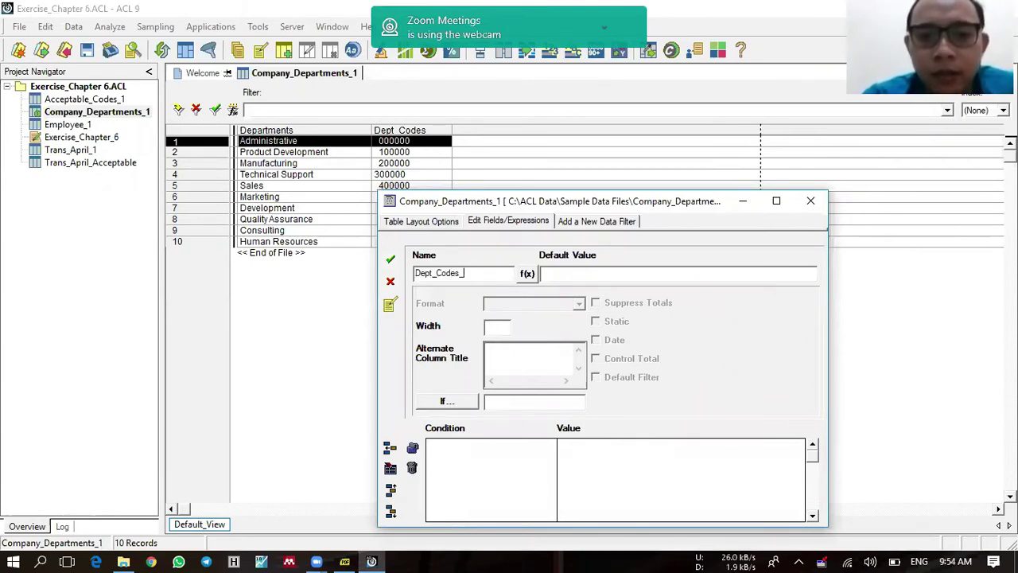
pyautogui.write('_Sub')
pyautogui.press('Tab')
pyautogui.press('Tab')
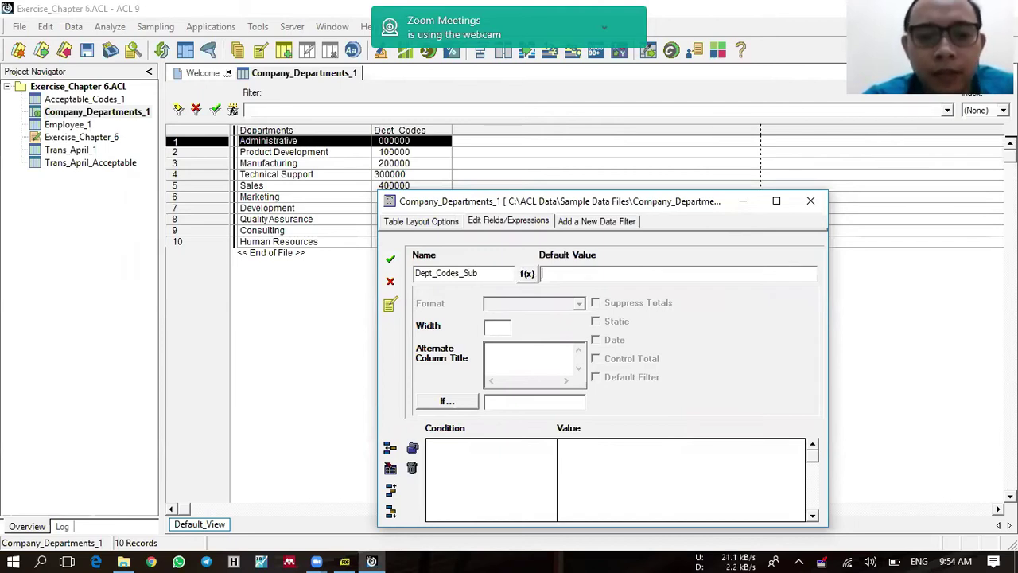
pyautogui.write('SUBSTR')
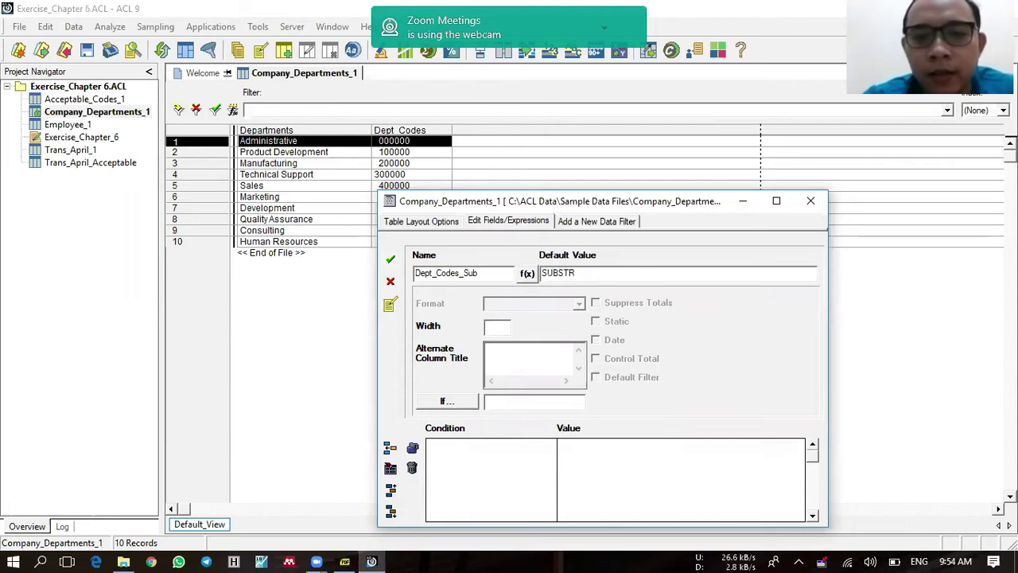
pyautogui.write('(ALLTRIM(Dept_Codes)1,1')
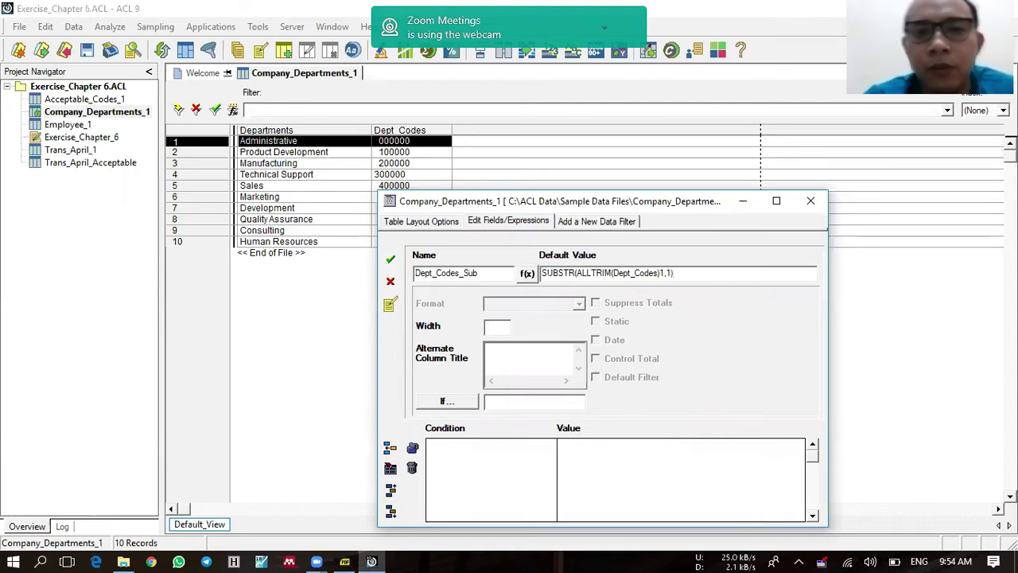
pyautogui.click(390, 260)
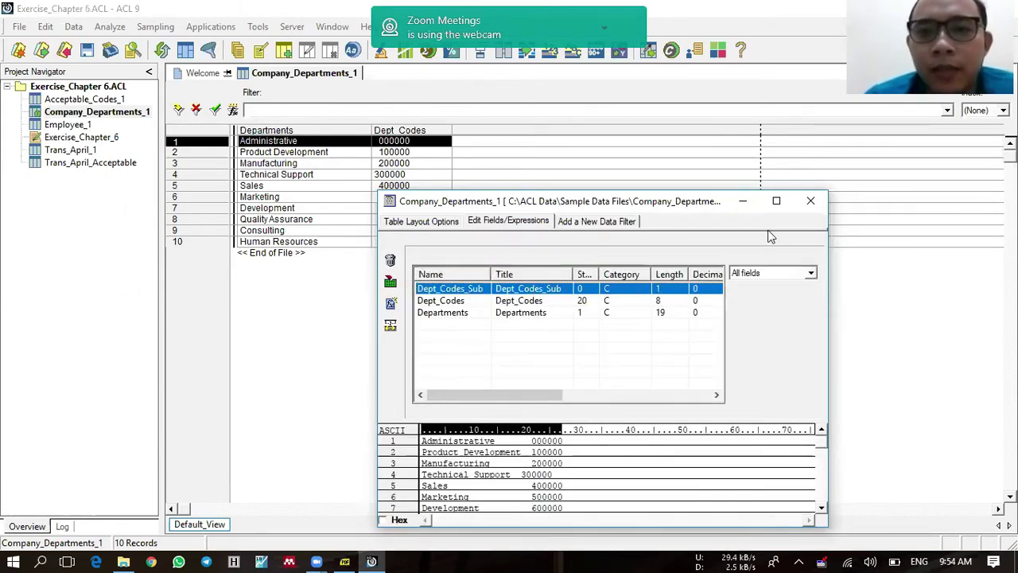
pyautogui.click(803, 206)
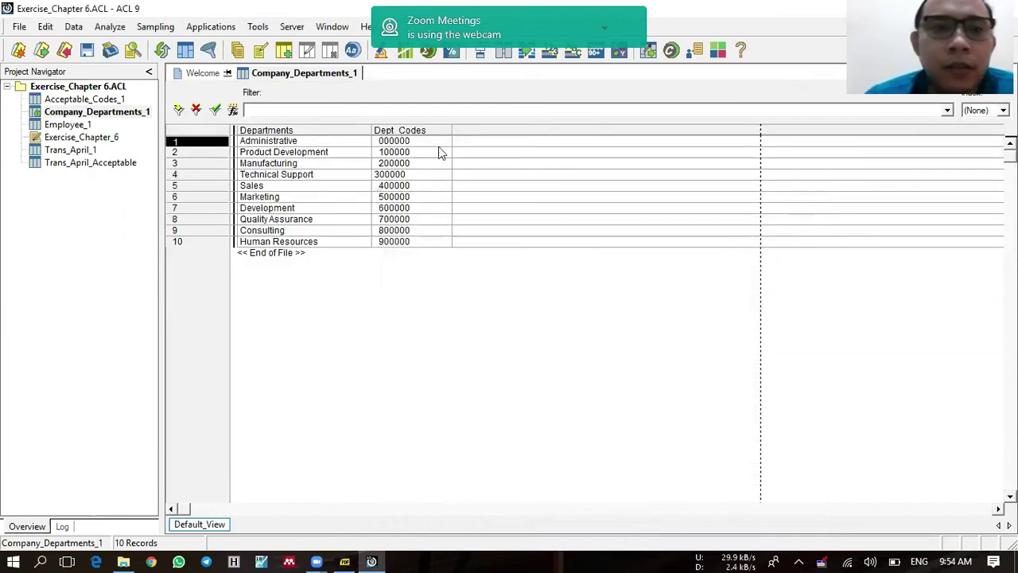
# Step: Add computed field EmpNo_Sub as SUBSTR(ALLTRIM(EmpNo),1,1) to Employee_1's layout
pyautogui.doubleClick(72, 125)
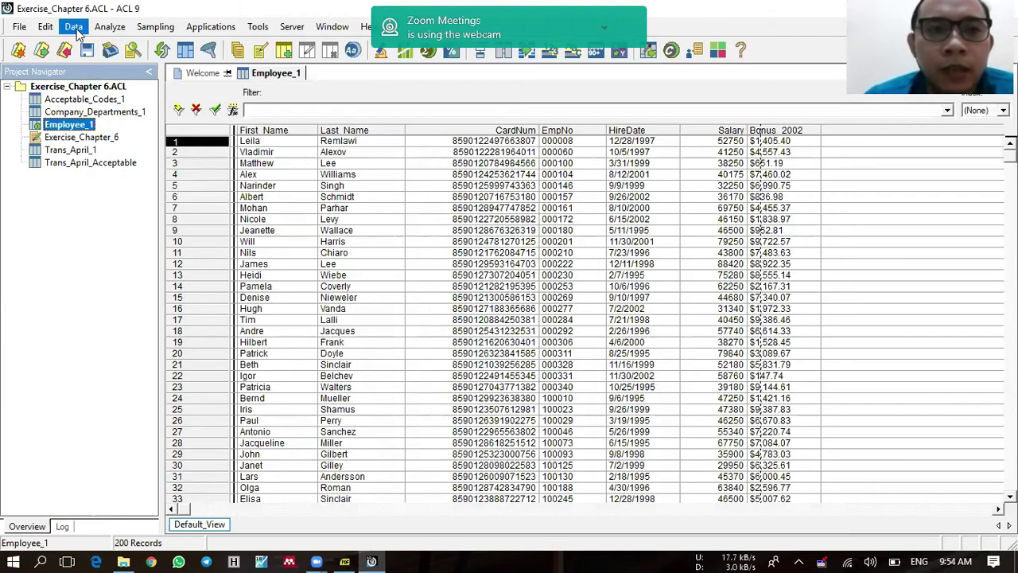
pyautogui.click(45, 27)
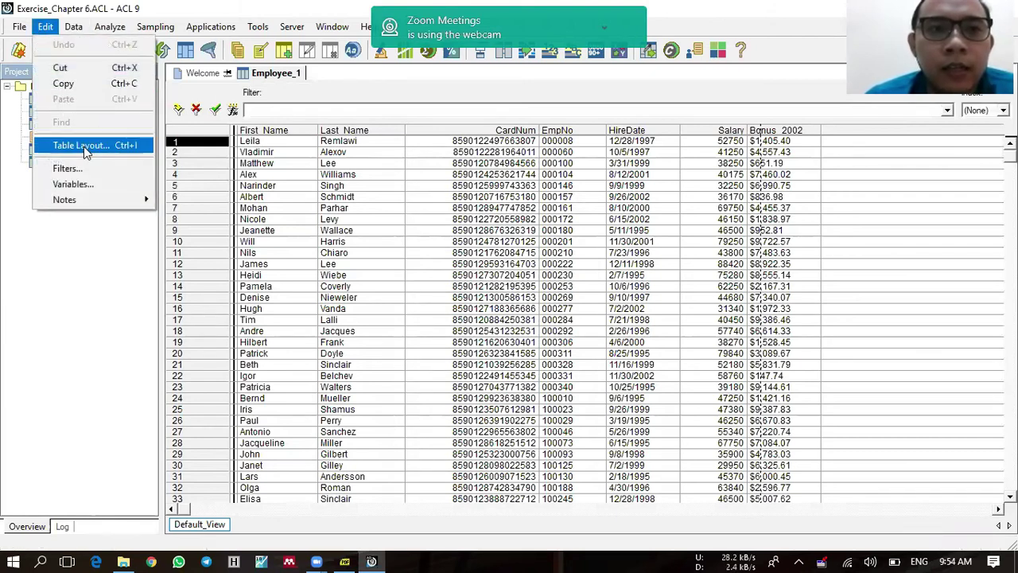
pyautogui.click(84, 147)
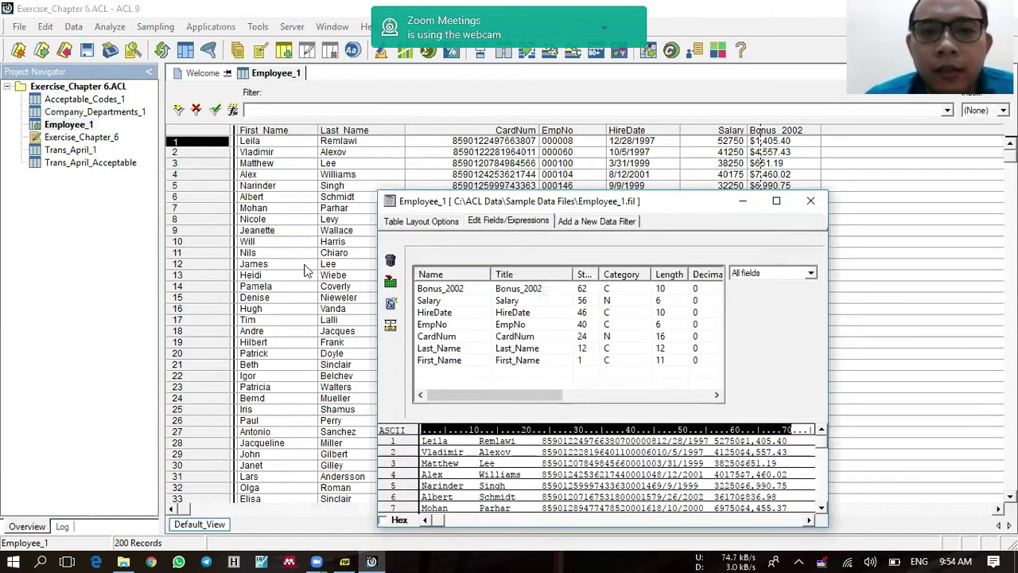
pyautogui.click(387, 305)
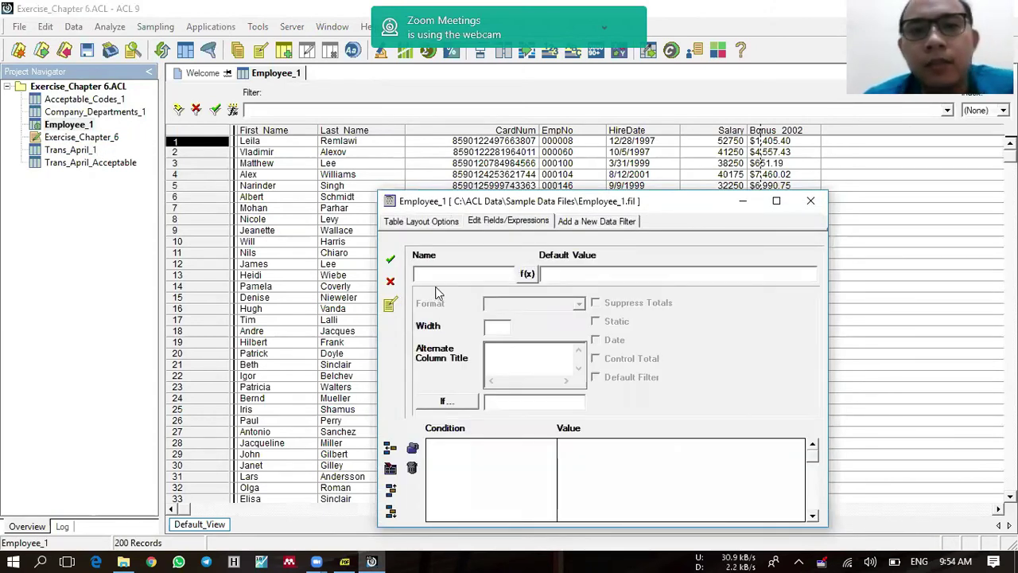
pyautogui.write('Empl')
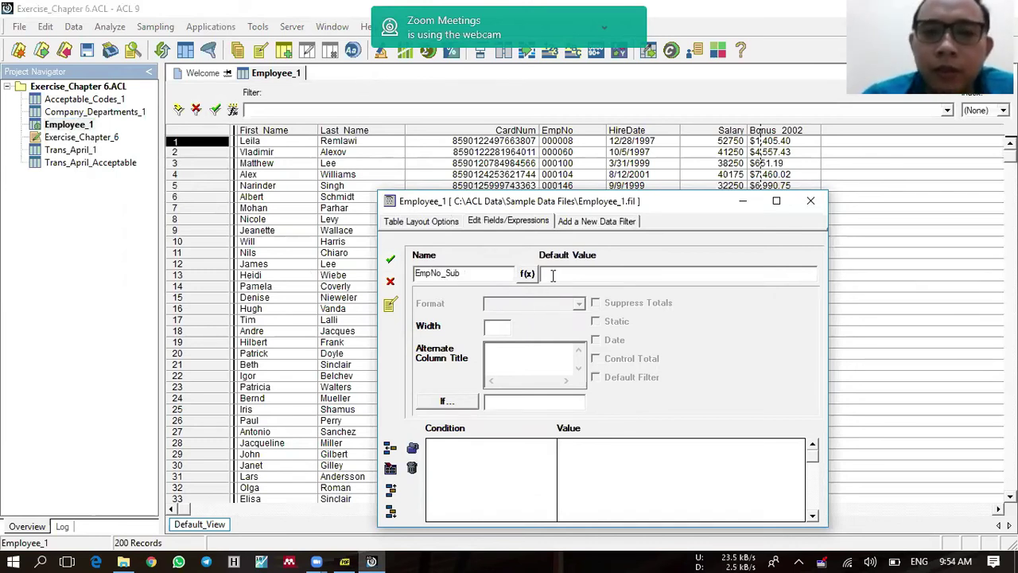
pyautogui.write('SUBSTR')
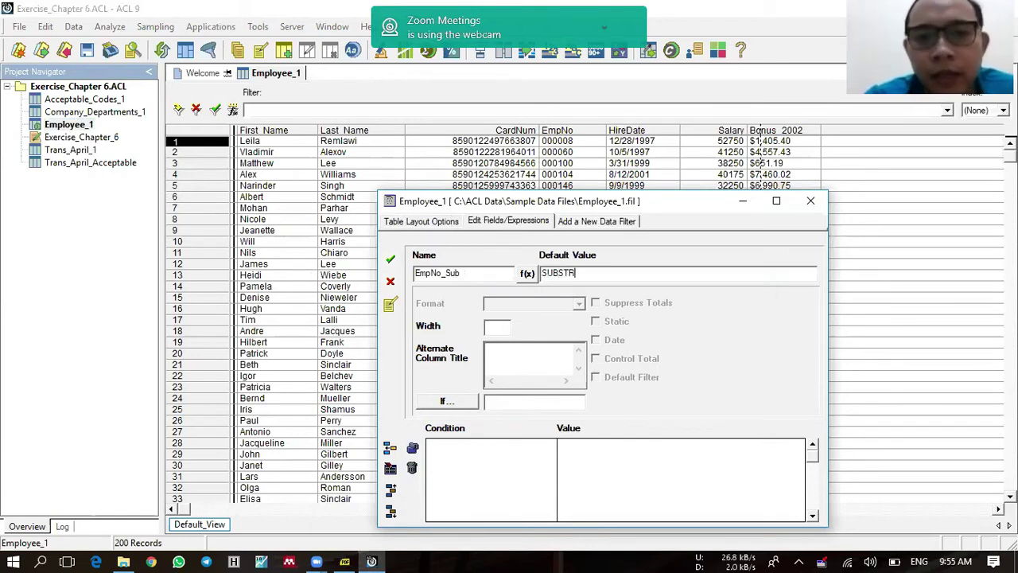
pyautogui.write('(ALLTRIM(EmpNo')
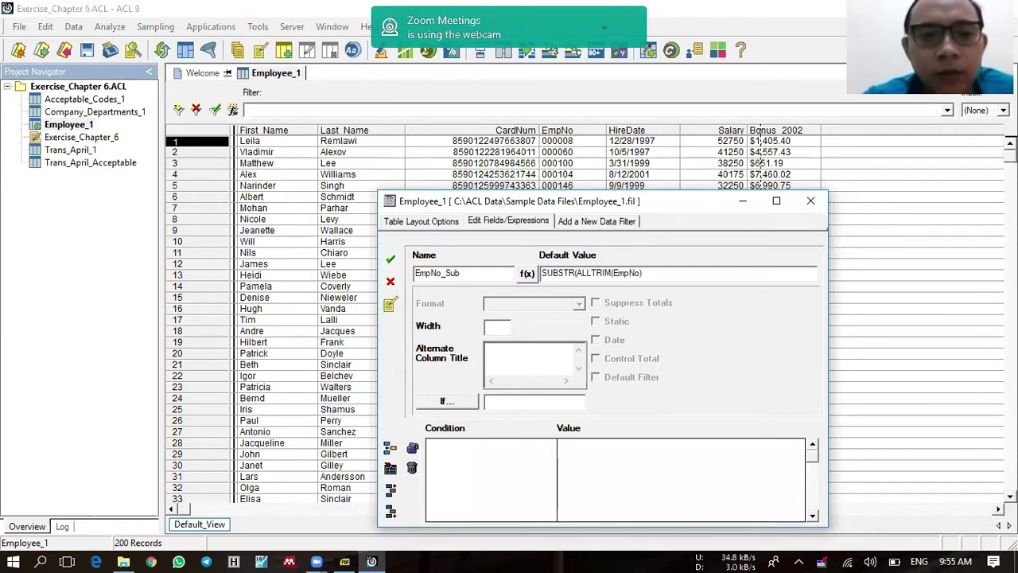
pyautogui.write('1,1')
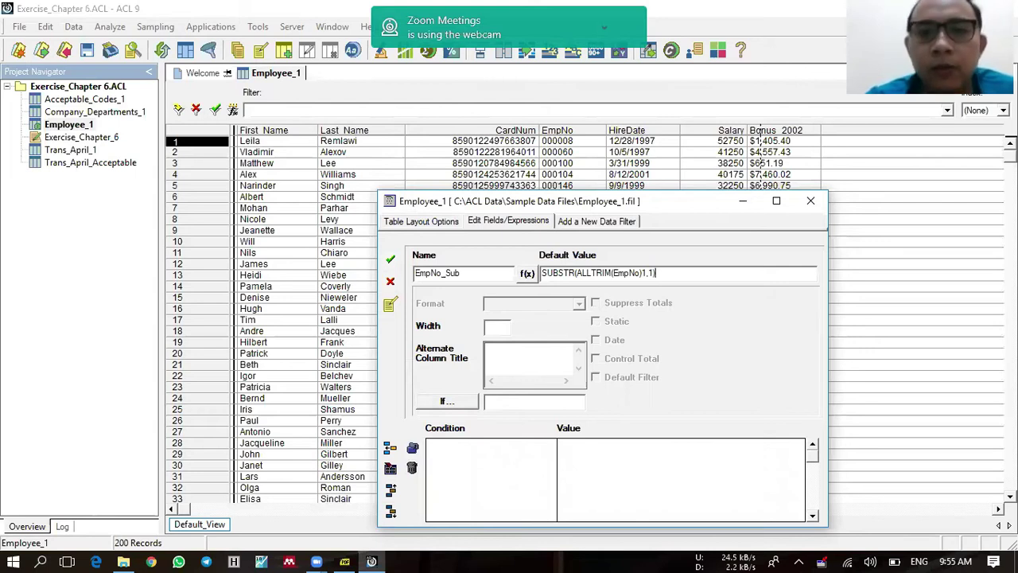
pyautogui.write(')')
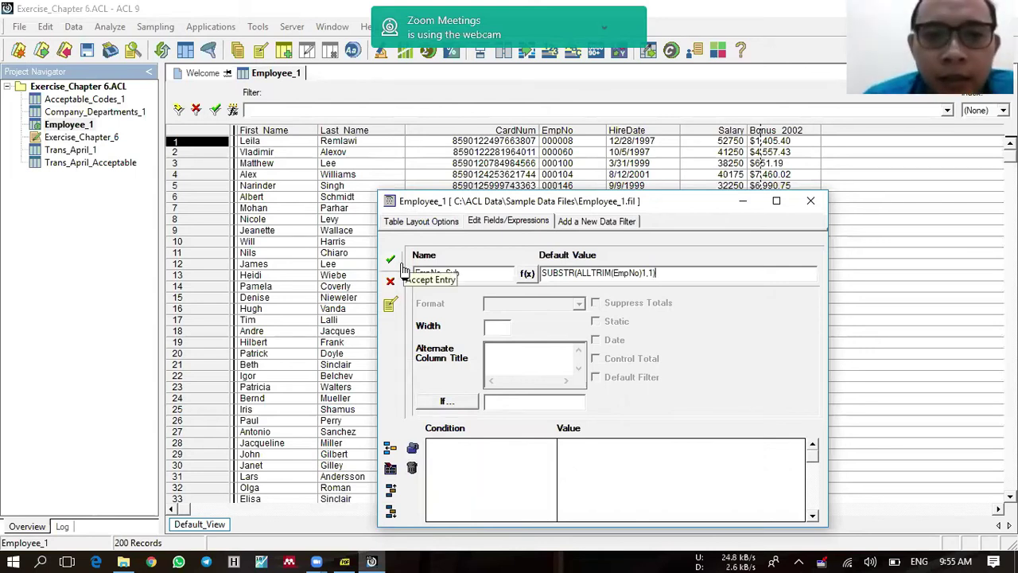
pyautogui.click(391, 259)
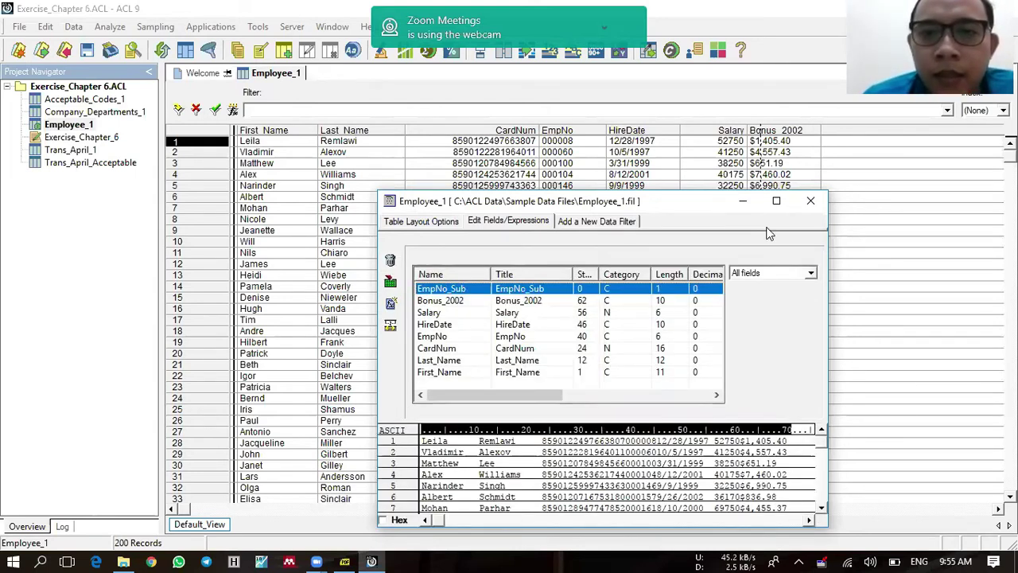
pyautogui.click(809, 205)
pyautogui.press('Escape')
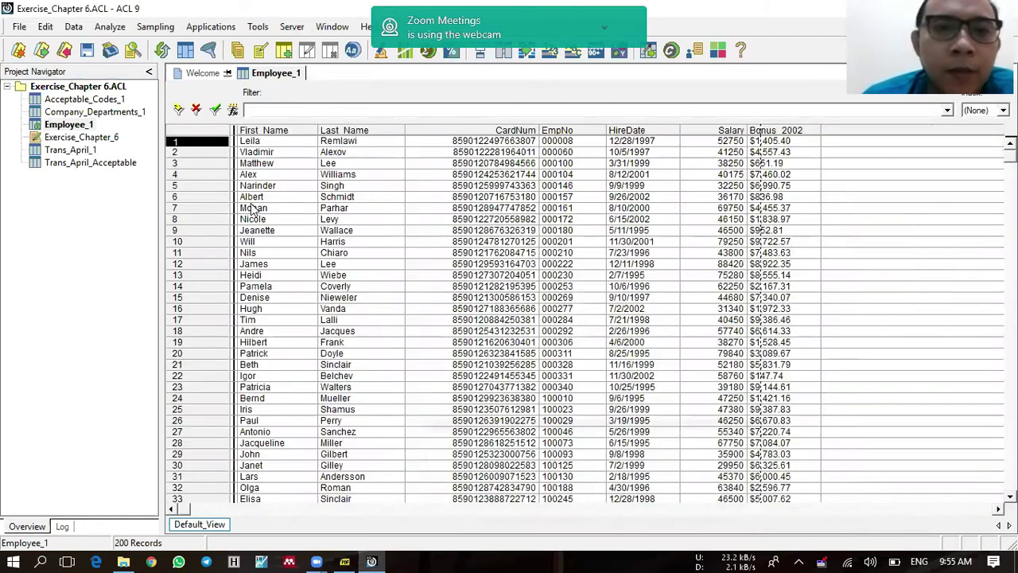
# Step: Glance at Employee_1 and Company_Departments_1, then reopen Trans_April_Acceptable
pyautogui.doubleClick(80, 163)
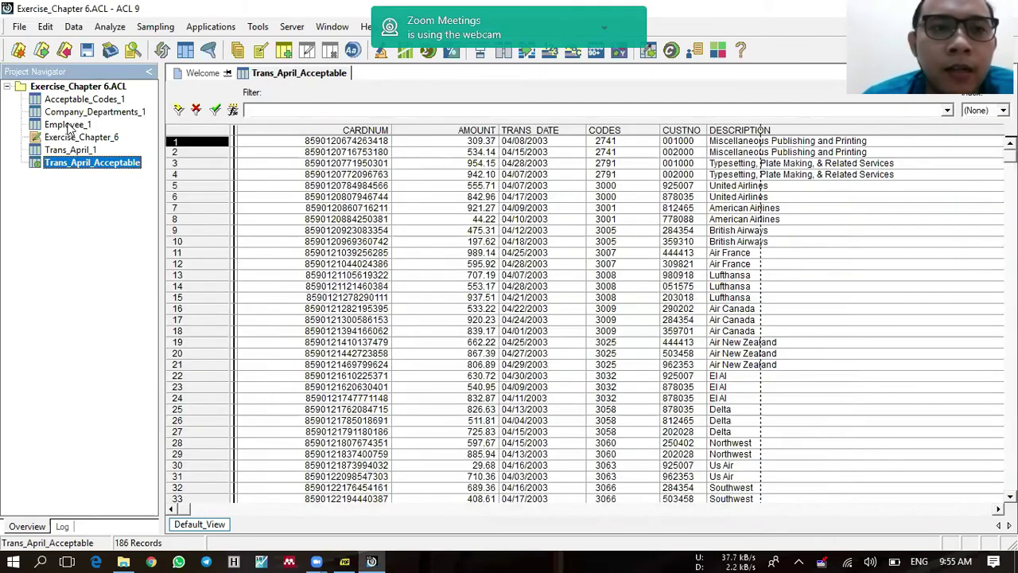
pyautogui.doubleClick(70, 125)
pyautogui.doubleClick(80, 113)
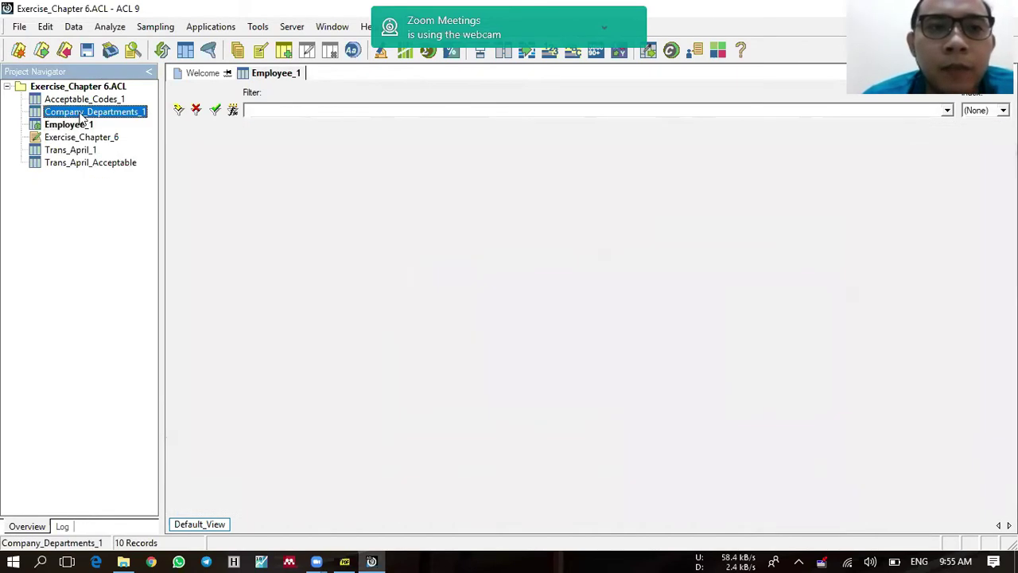
pyautogui.click(290, 232)
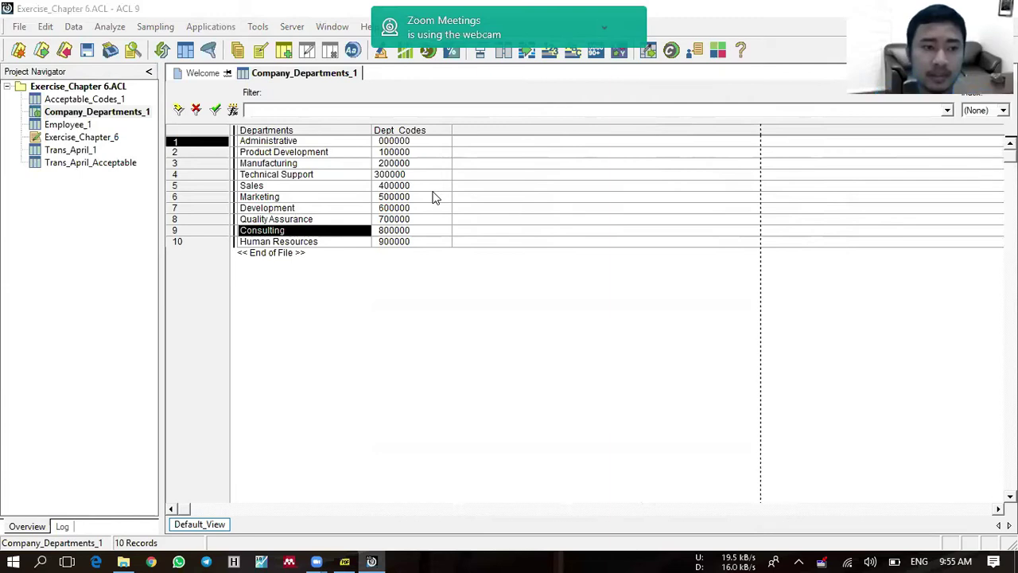
pyautogui.click(89, 166)
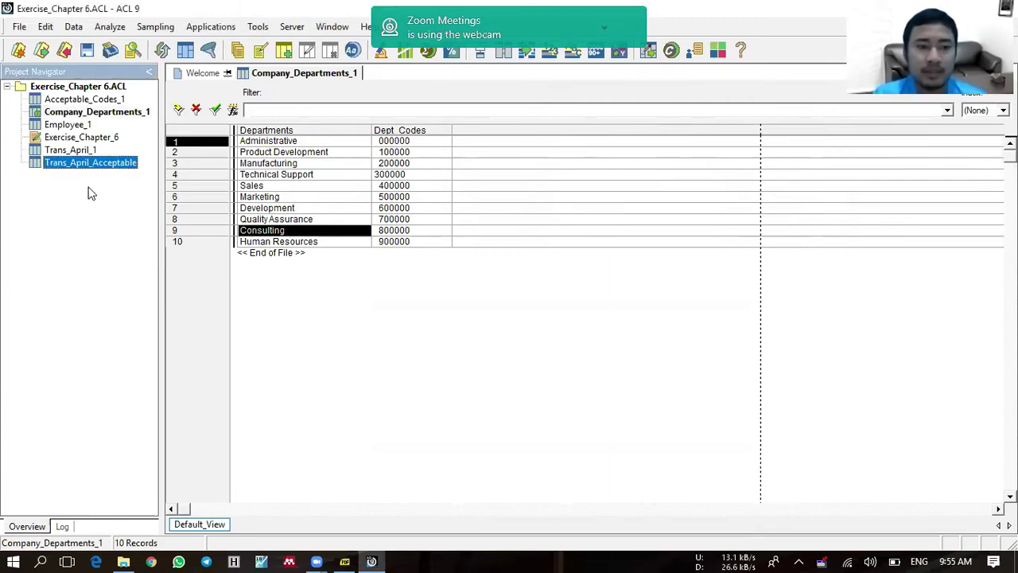
pyautogui.doubleClick(86, 164)
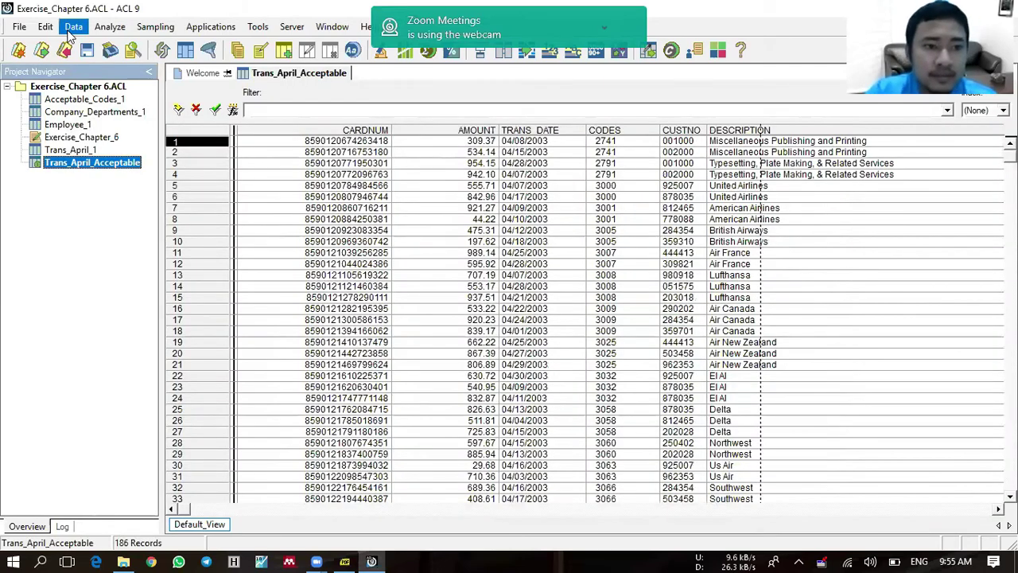
# Step: Add Company_Departments_1 and Employee_1 to the Trans_April_Acceptable relations workspace
pyautogui.click(73, 26)
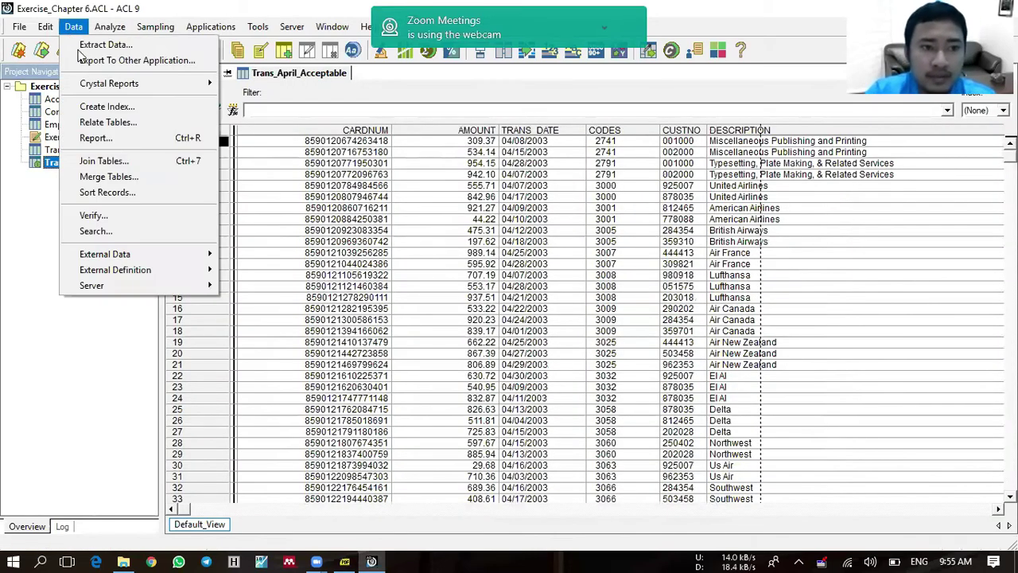
pyautogui.click(117, 124)
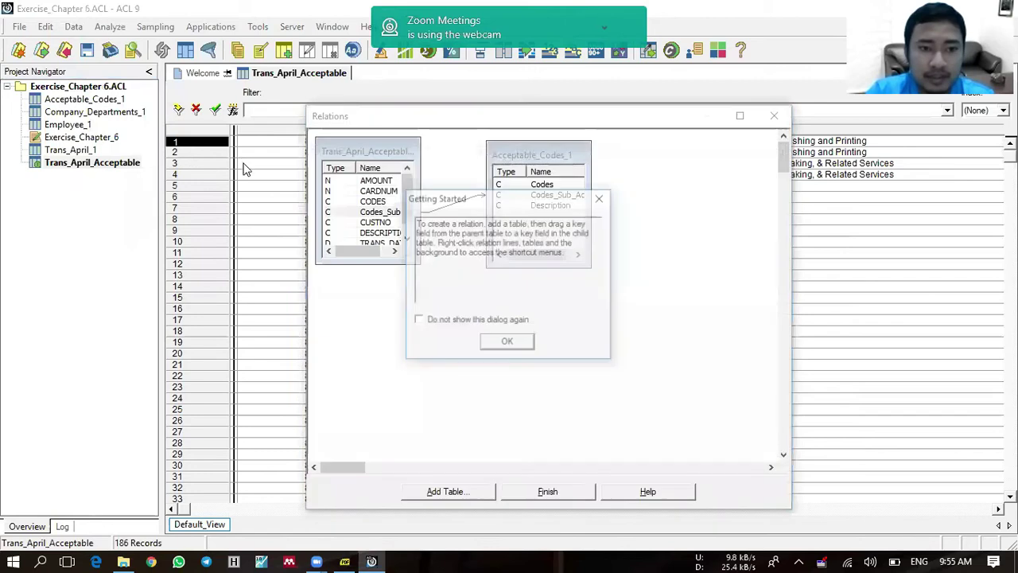
pyautogui.click(518, 344)
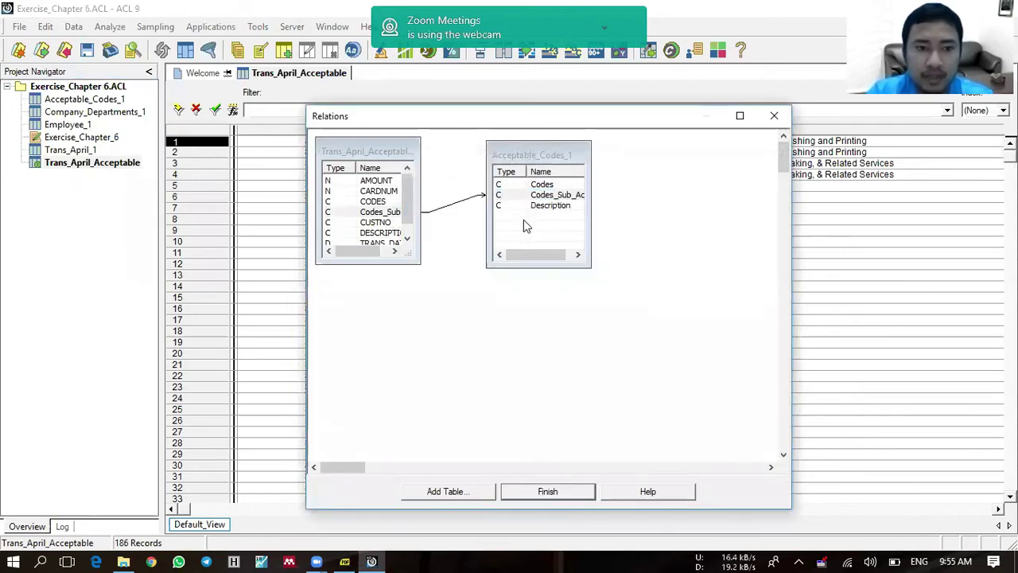
pyautogui.click(459, 488)
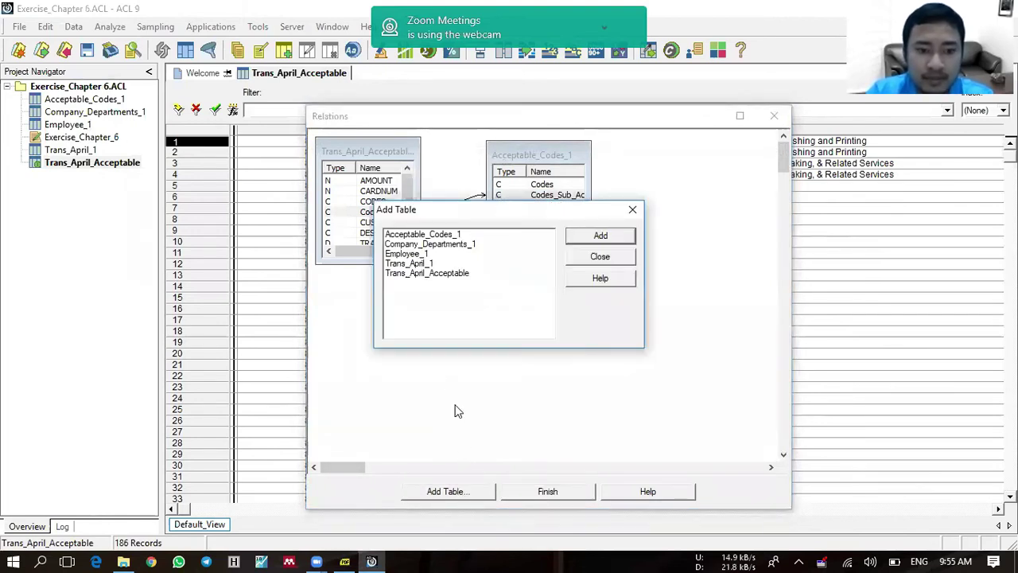
pyautogui.click(419, 244)
pyautogui.click(598, 235)
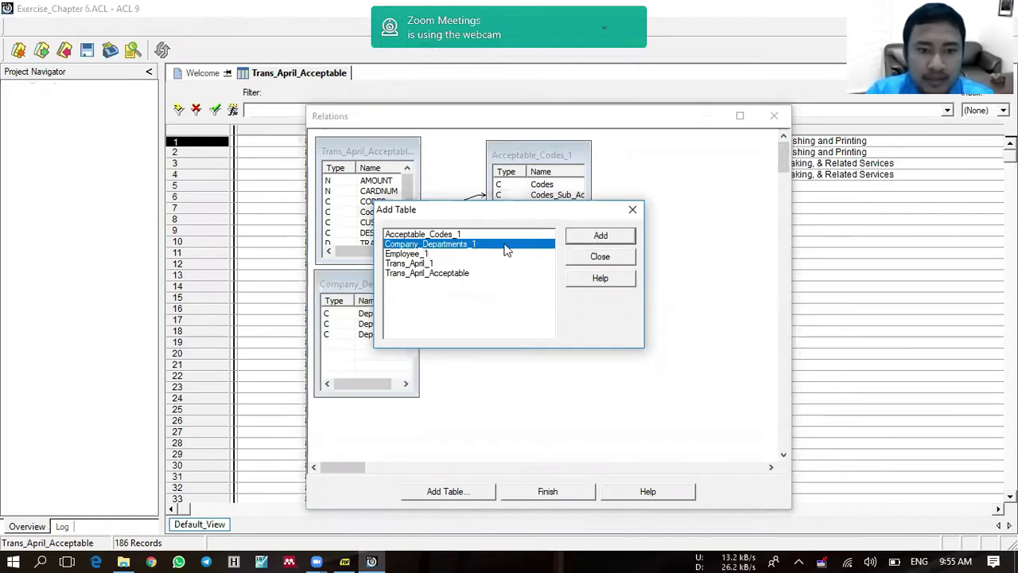
pyautogui.click(419, 254)
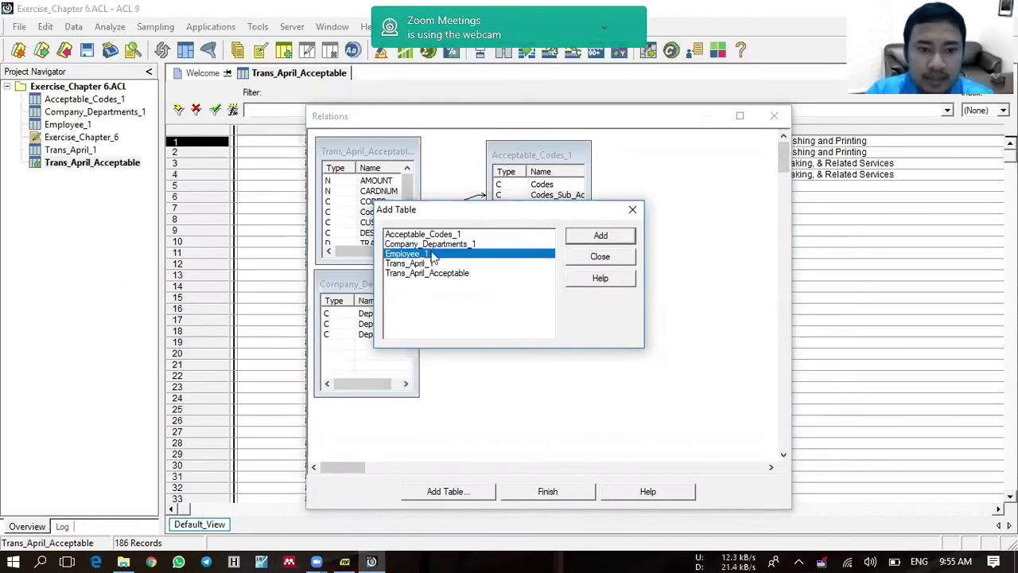
pyautogui.click(623, 241)
pyautogui.click(608, 261)
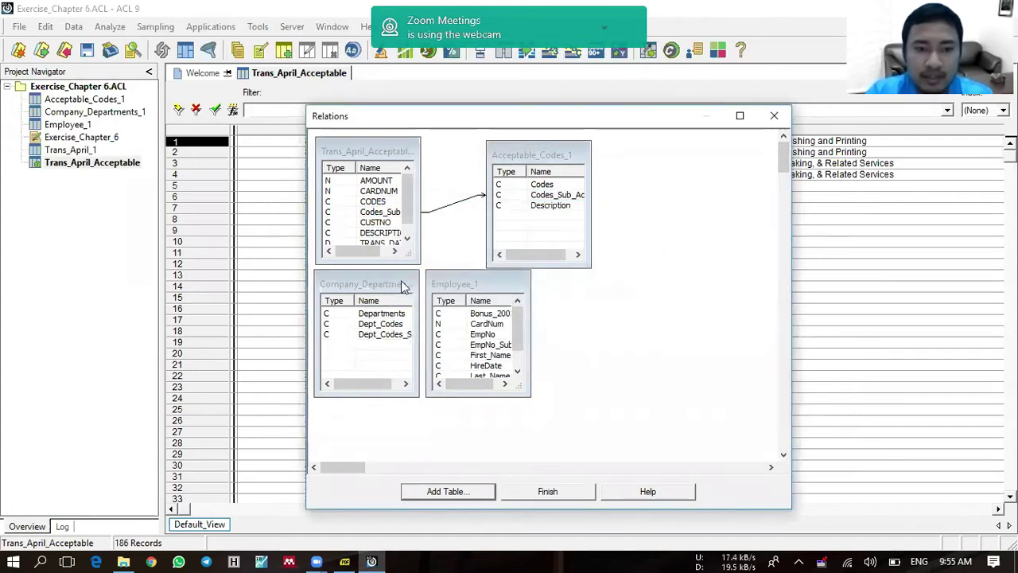
# Step: Relate CARDNUM to Employee_1 CardNum and Employee_1 to Company_Departments_1 Dept_Codes, then finish
pyautogui.moveTo(403, 286); pyautogui.dragTo(693, 284)
pyautogui.moveTo(497, 286); pyautogui.dragTo(532, 304)
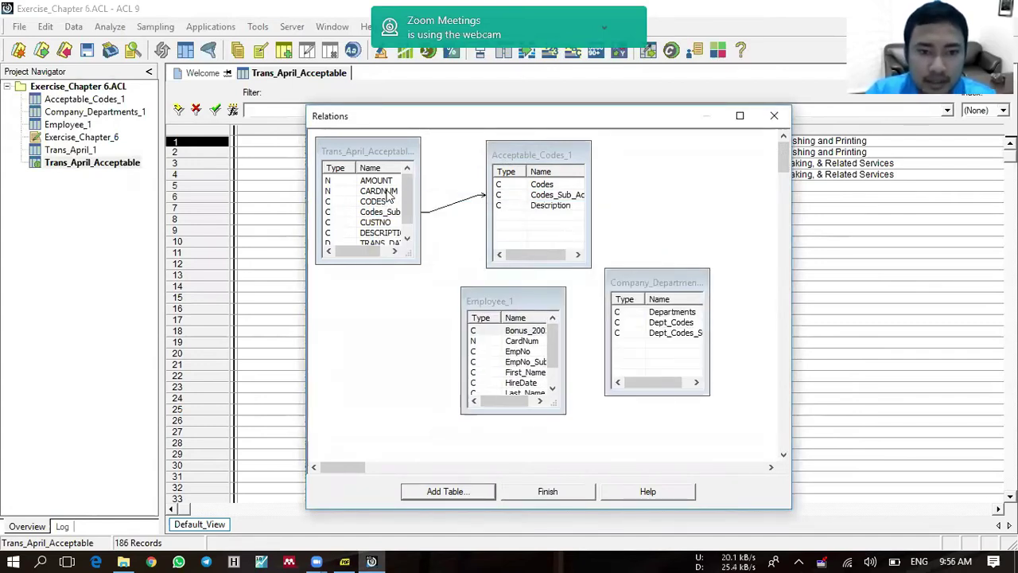
pyautogui.moveTo(390, 195); pyautogui.dragTo(480, 350)
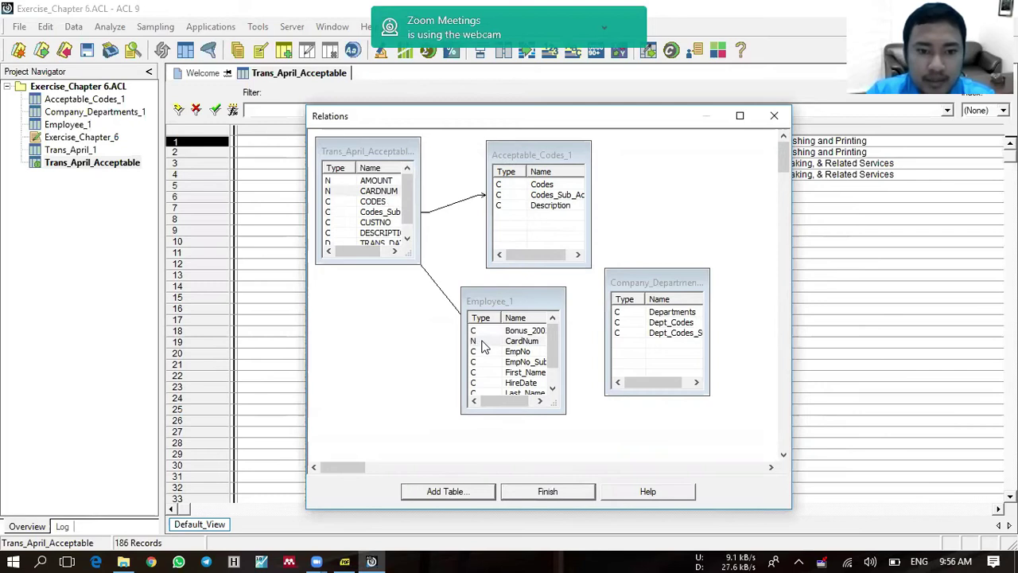
pyautogui.click(528, 362)
pyautogui.moveTo(566, 361); pyautogui.dragTo(623, 337)
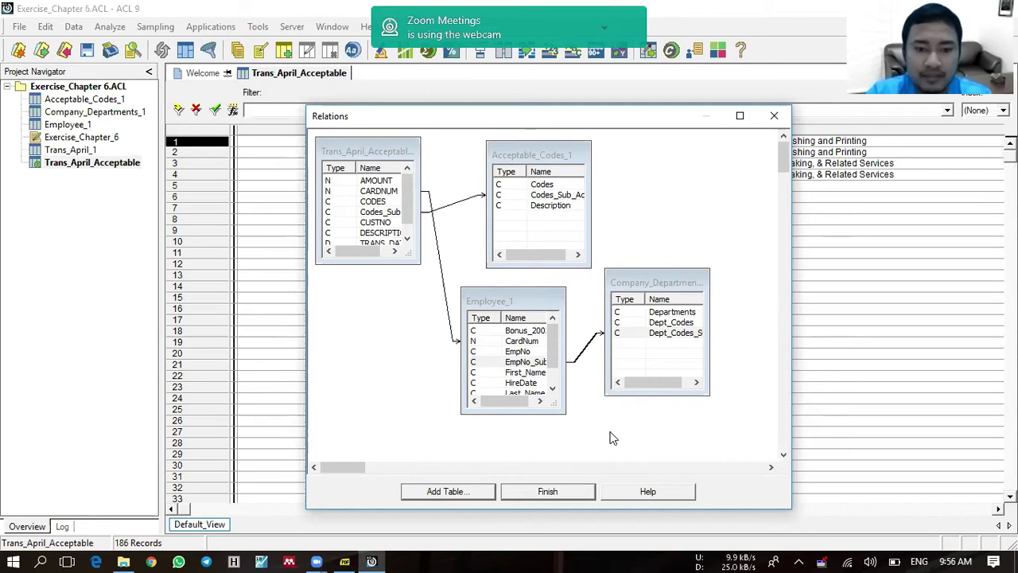
pyautogui.click(577, 490)
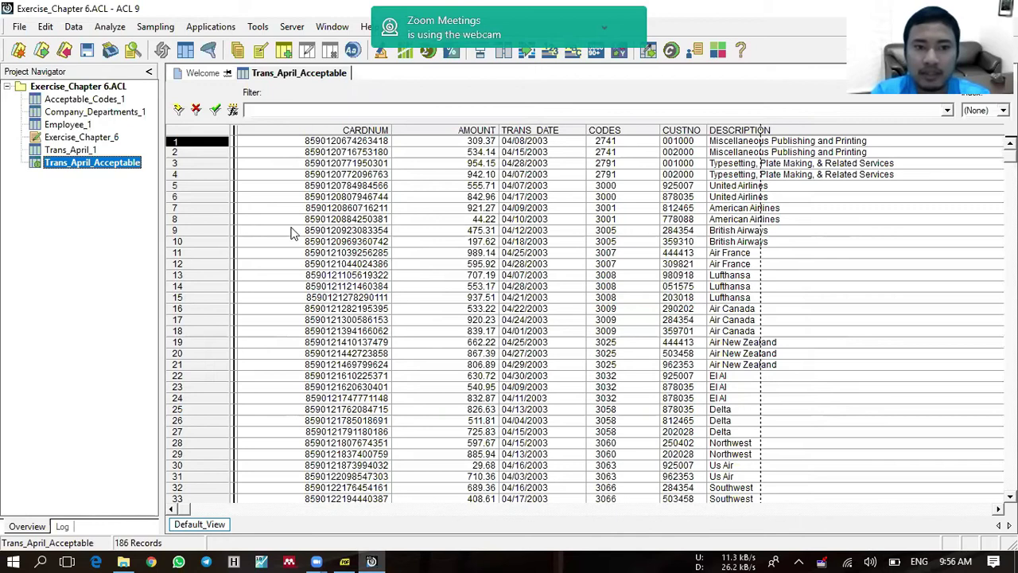
# Step: Start a field extract and add First_Name, Last_Name and CardNum from Employee_1
pyautogui.click(84, 31)
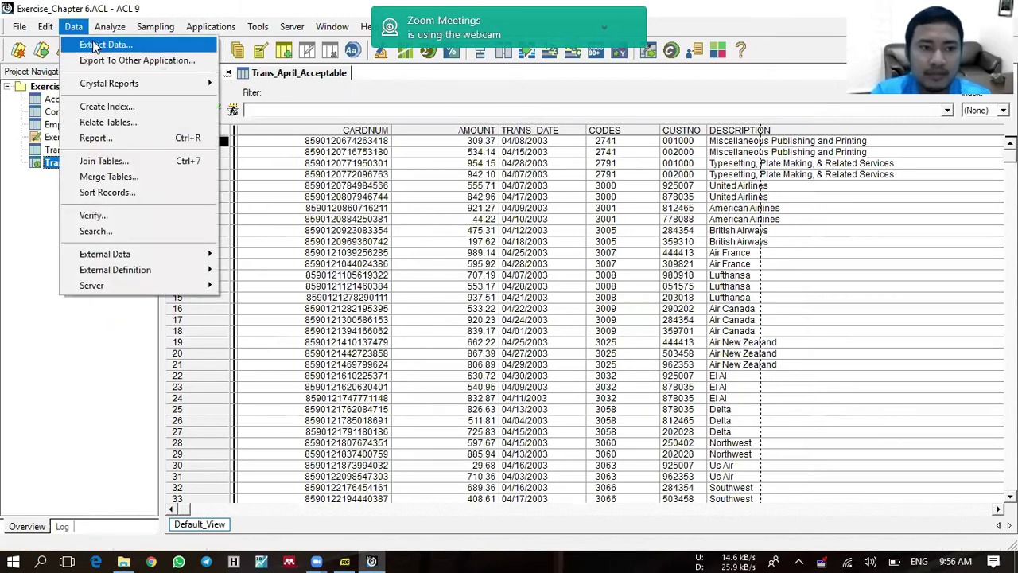
pyautogui.click(104, 44)
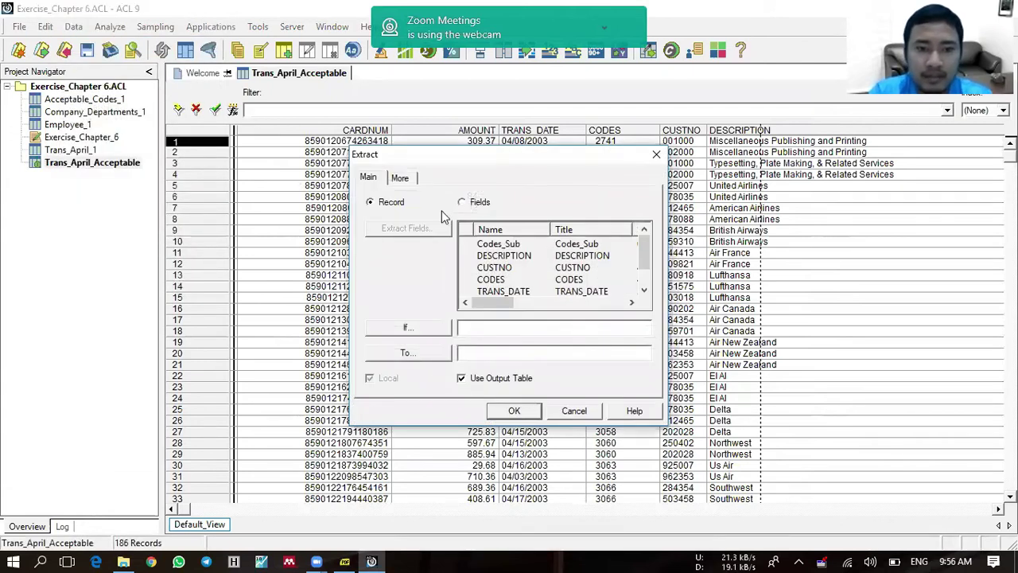
pyautogui.click(472, 204)
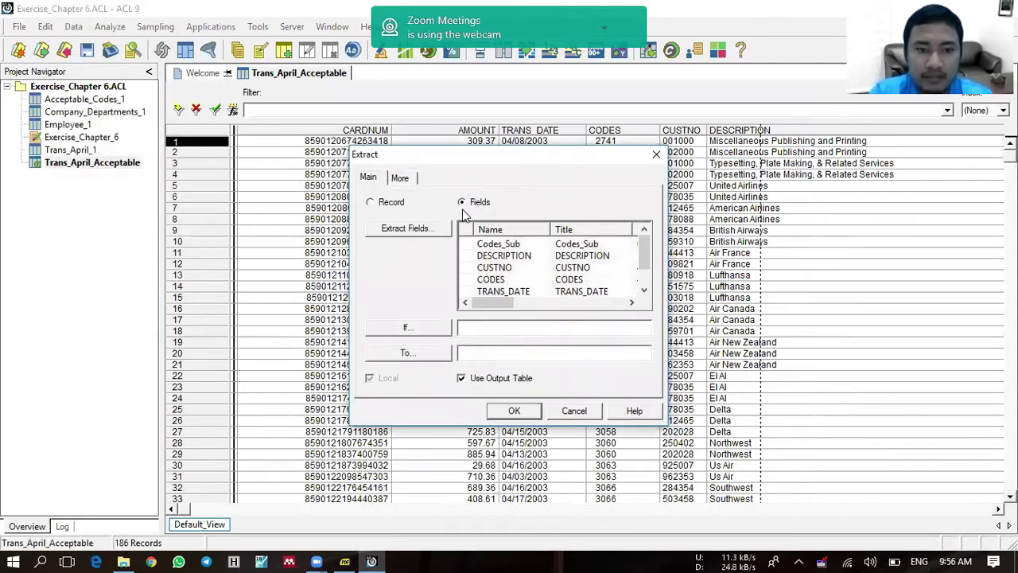
pyautogui.click(406, 228)
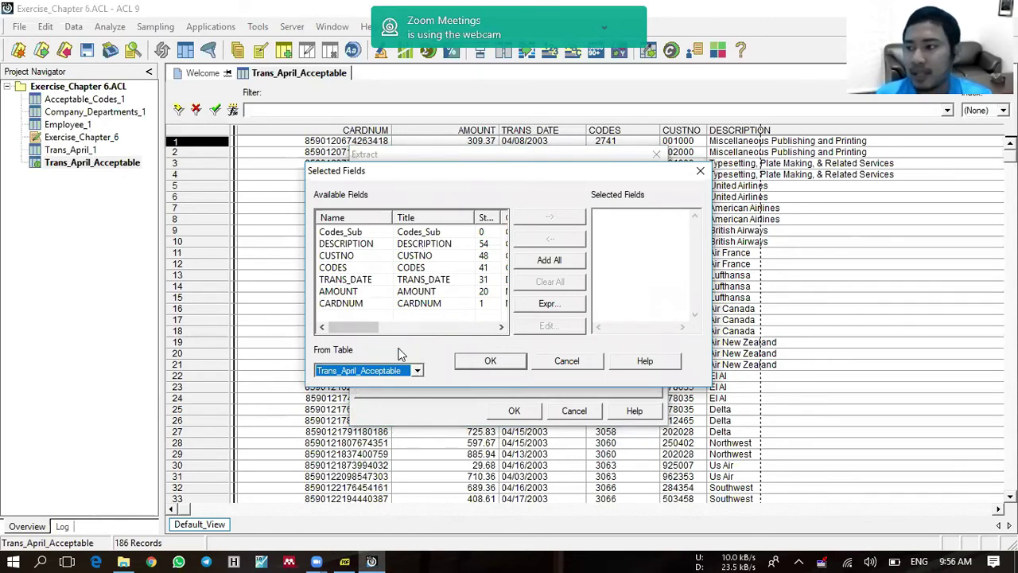
pyautogui.click(402, 372)
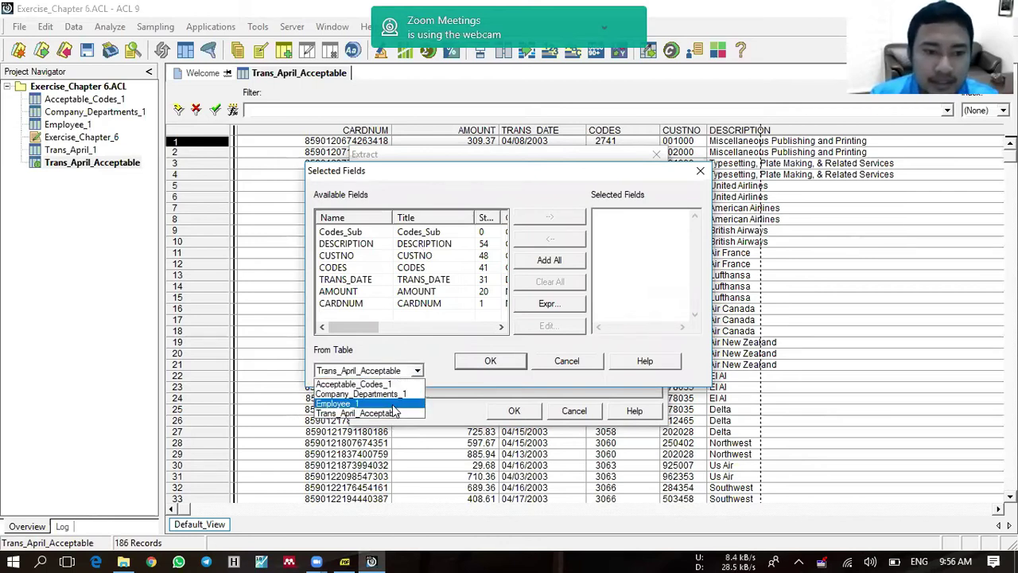
pyautogui.click(393, 404)
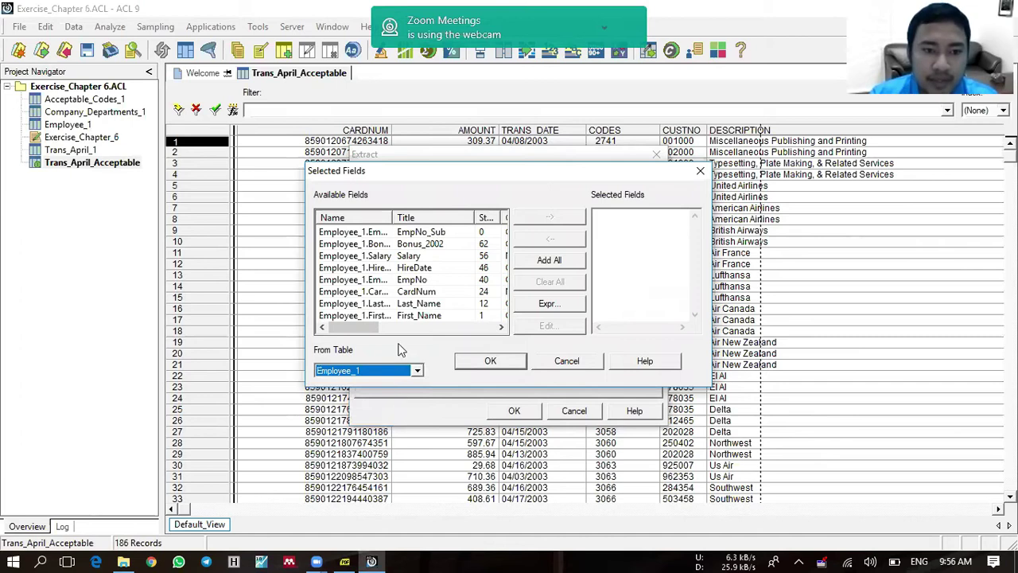
pyautogui.doubleClick(402, 315)
pyautogui.doubleClick(406, 305)
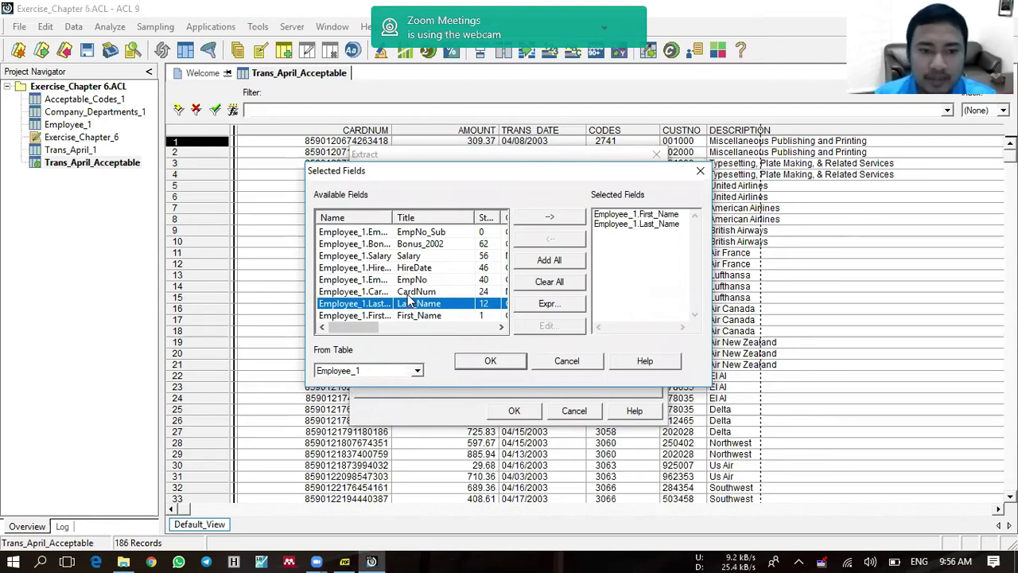
pyautogui.doubleClick(406, 292)
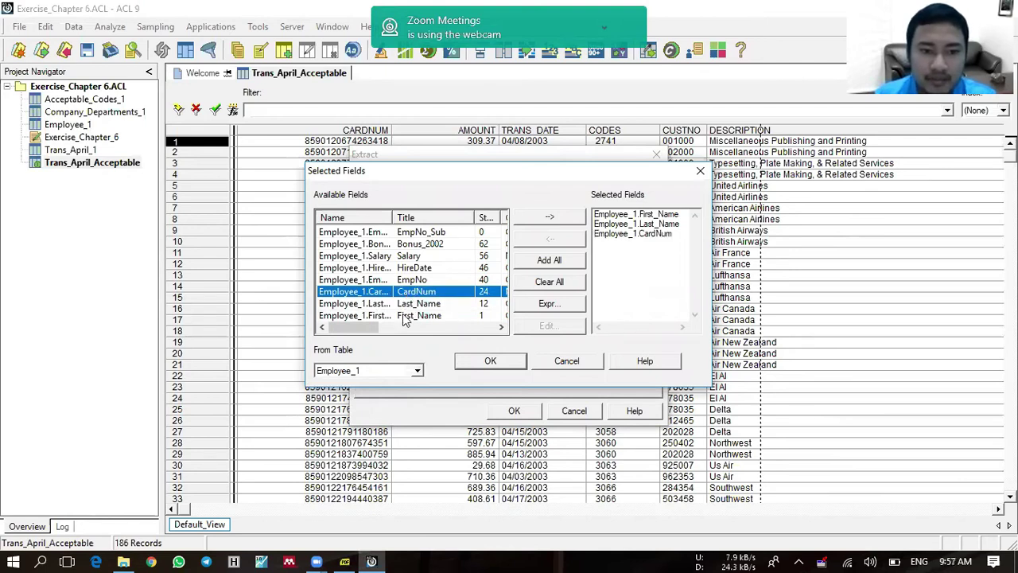
# Step: Add Departments from Company_Departments_1 and TRANS_DATE, CODES, DESCRIPTION from Trans_April_Acceptable
pyautogui.click(407, 372)
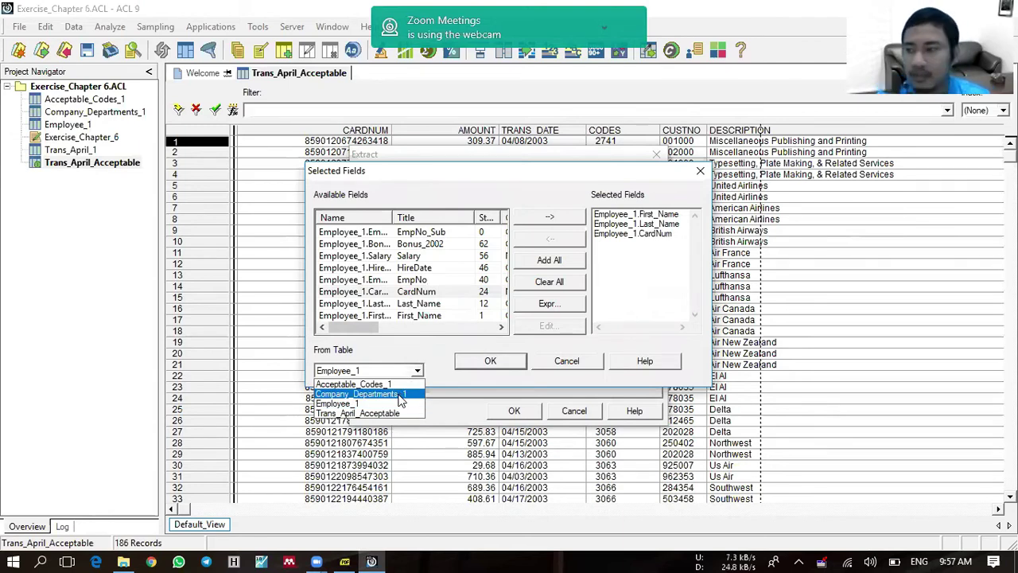
pyautogui.click(400, 394)
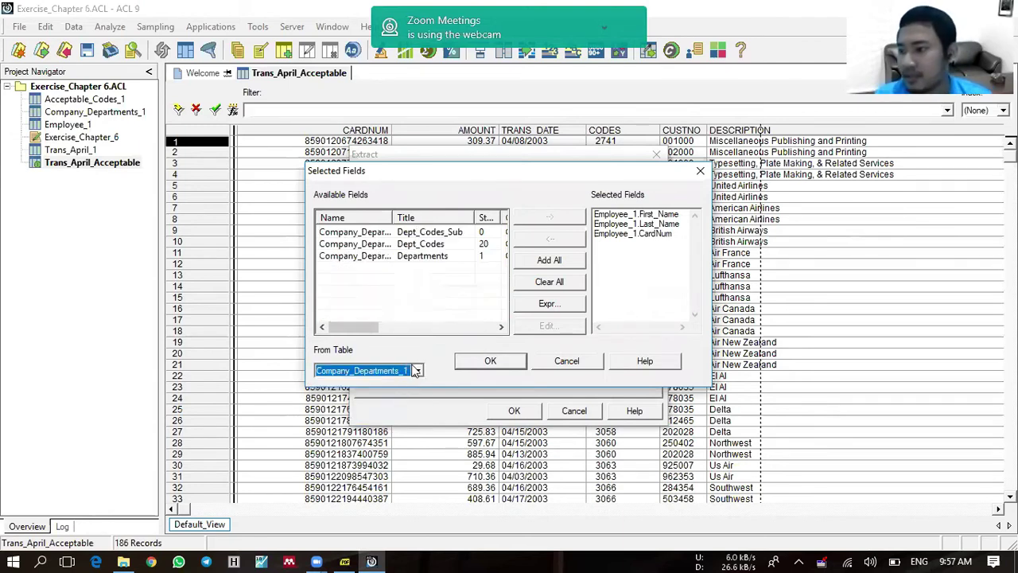
pyautogui.doubleClick(395, 256)
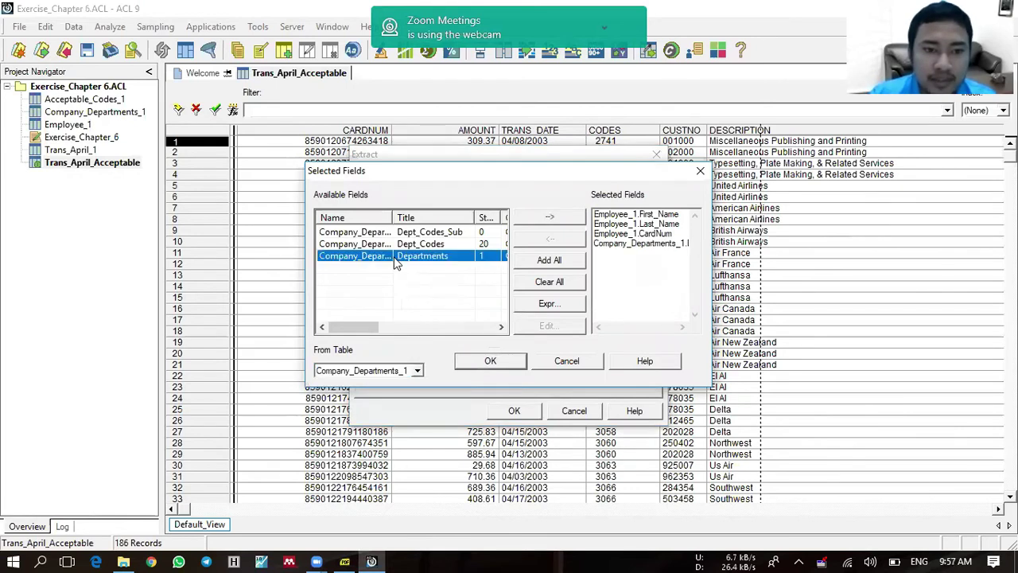
pyautogui.click(416, 372)
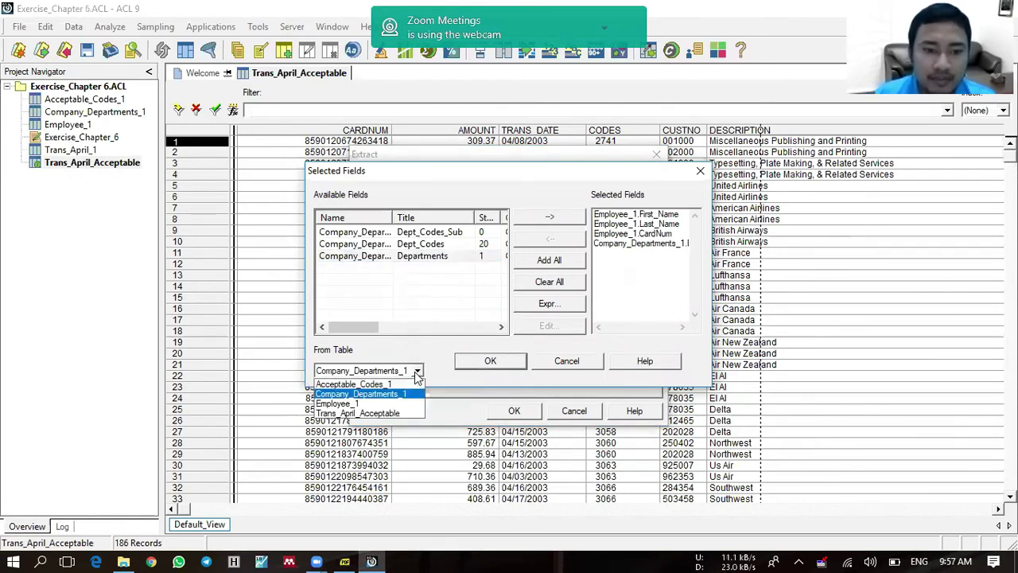
pyautogui.click(408, 413)
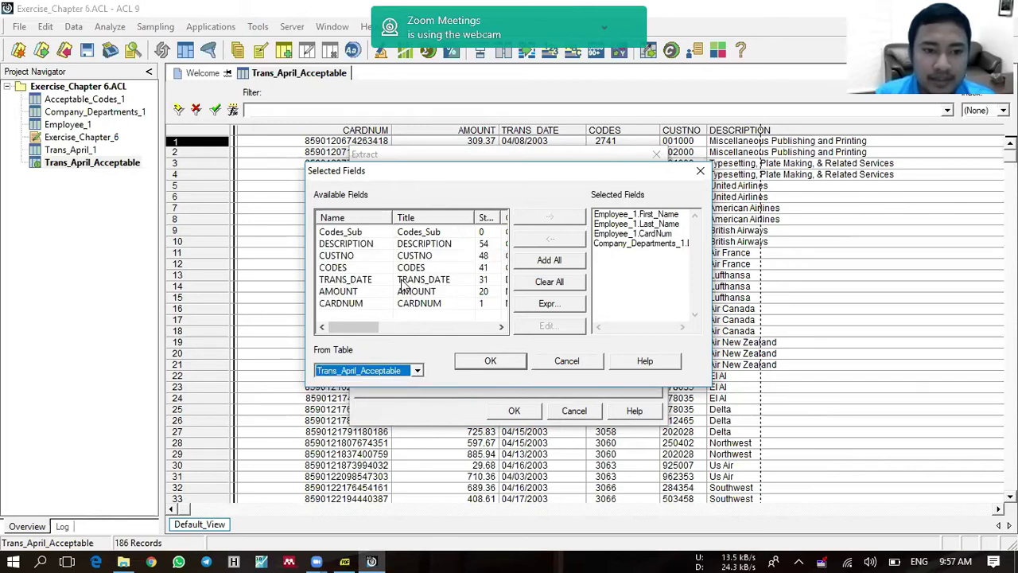
pyautogui.doubleClick(403, 282)
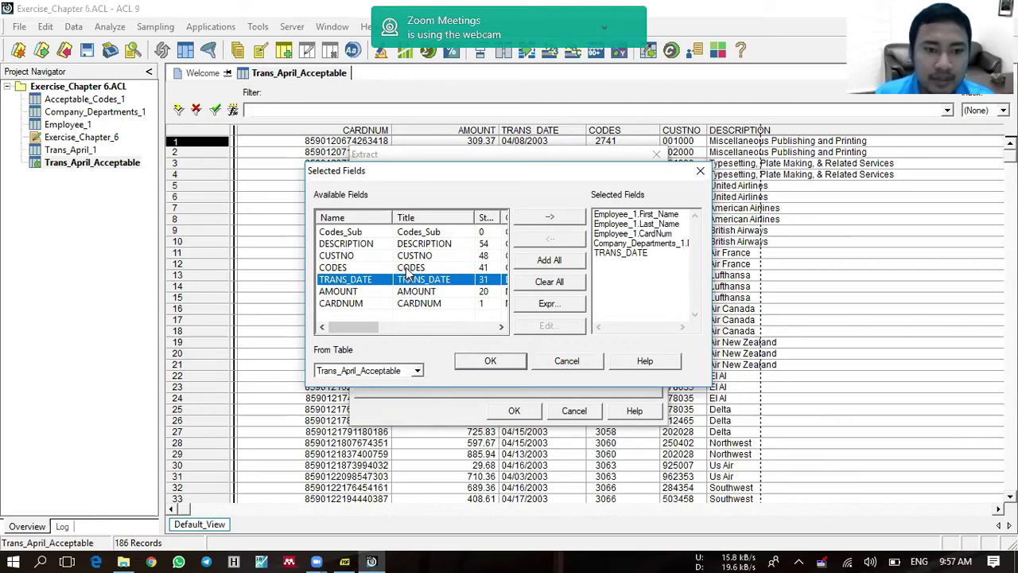
pyautogui.doubleClick(405, 270)
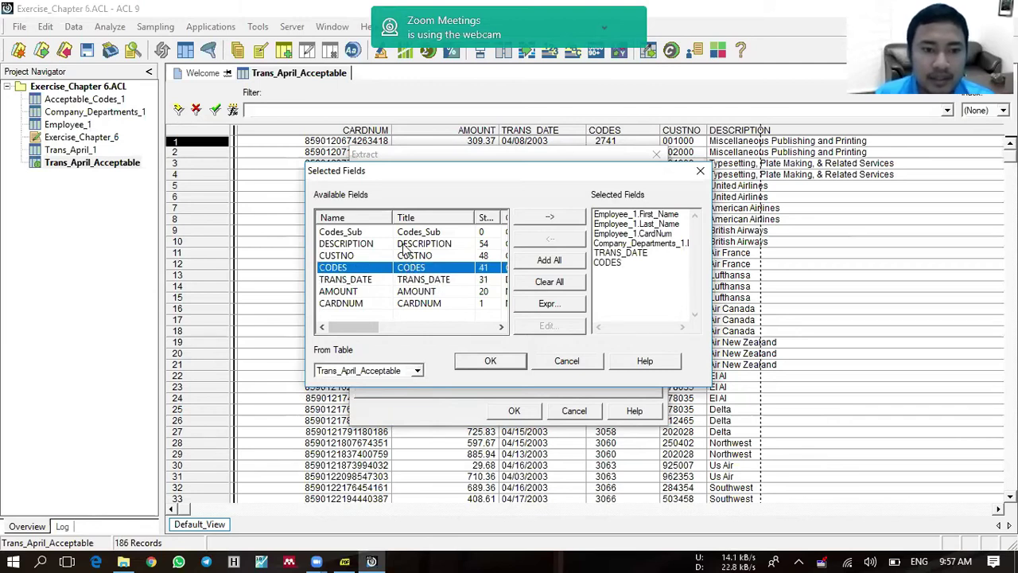
pyautogui.doubleClick(405, 245)
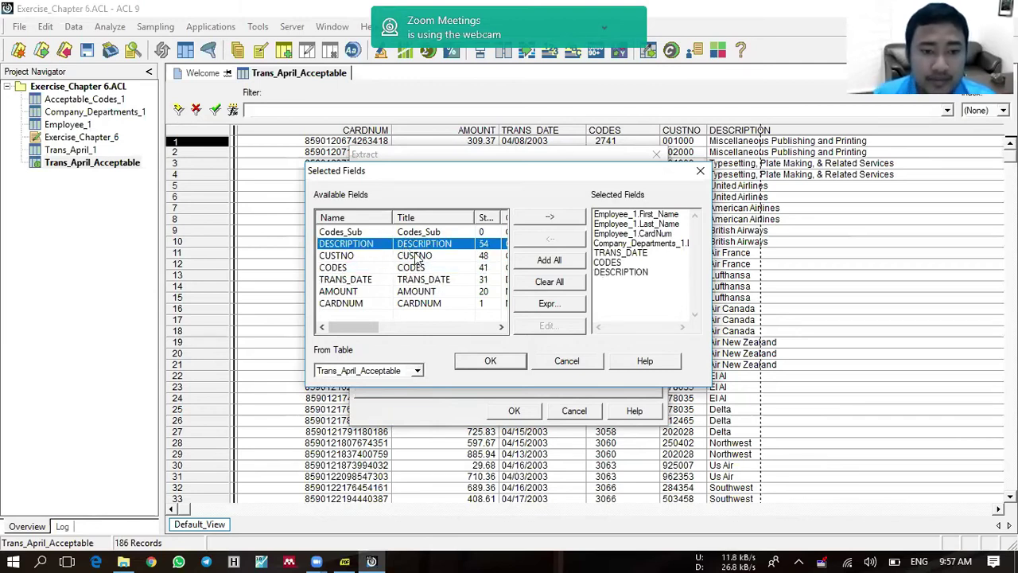
pyautogui.click(486, 363)
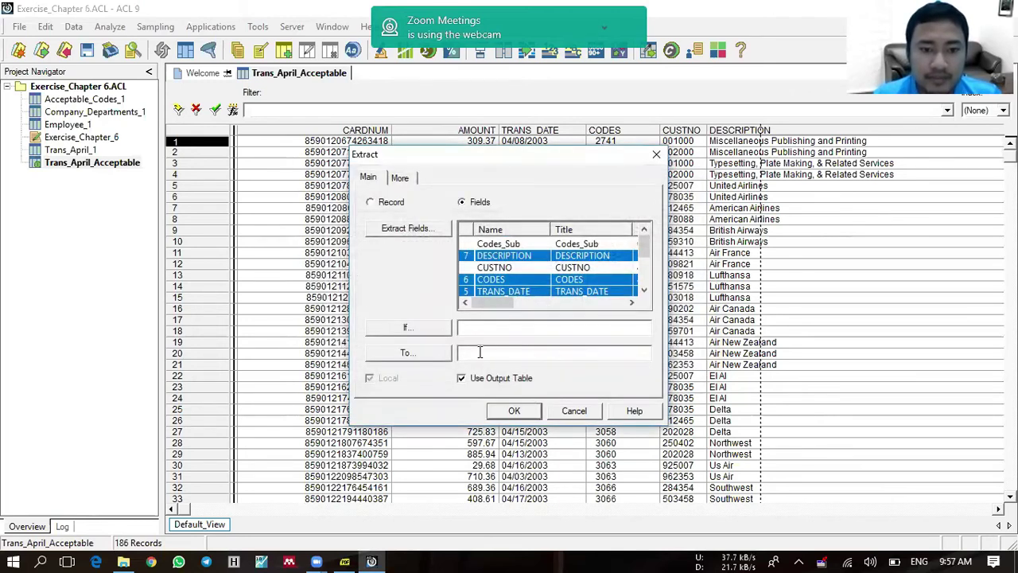
# Step: Name the output table Acceptable_Trans_by_Emp_April and run the extract
pyautogui.click(479, 353)
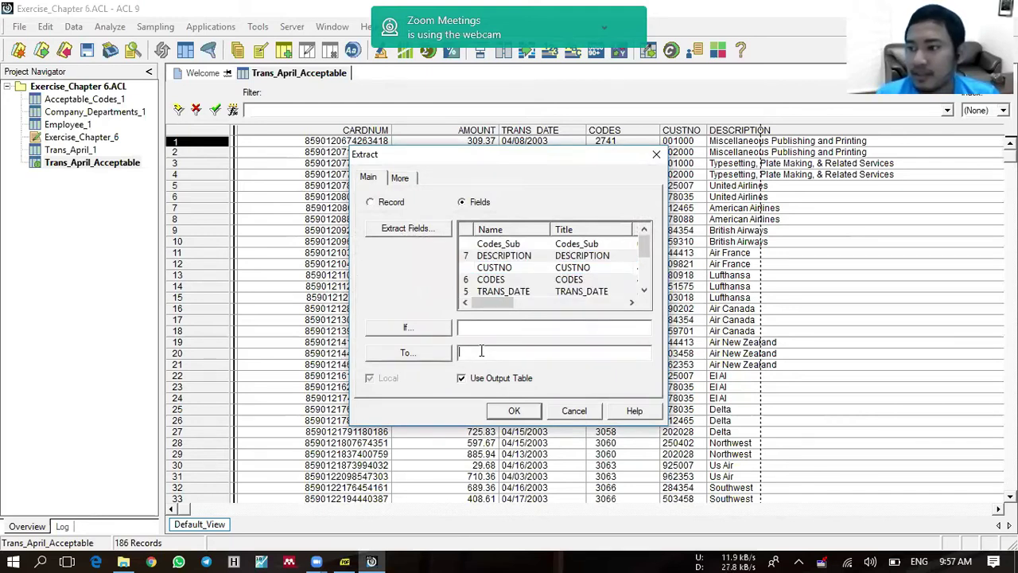
pyautogui.write('Acceptable_Trans_by_')
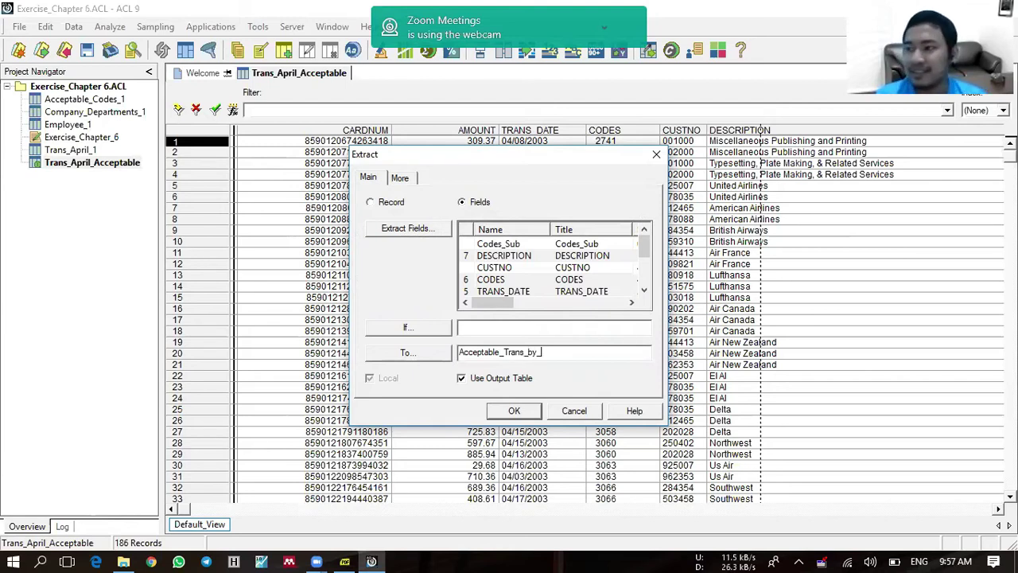
pyautogui.write('April')
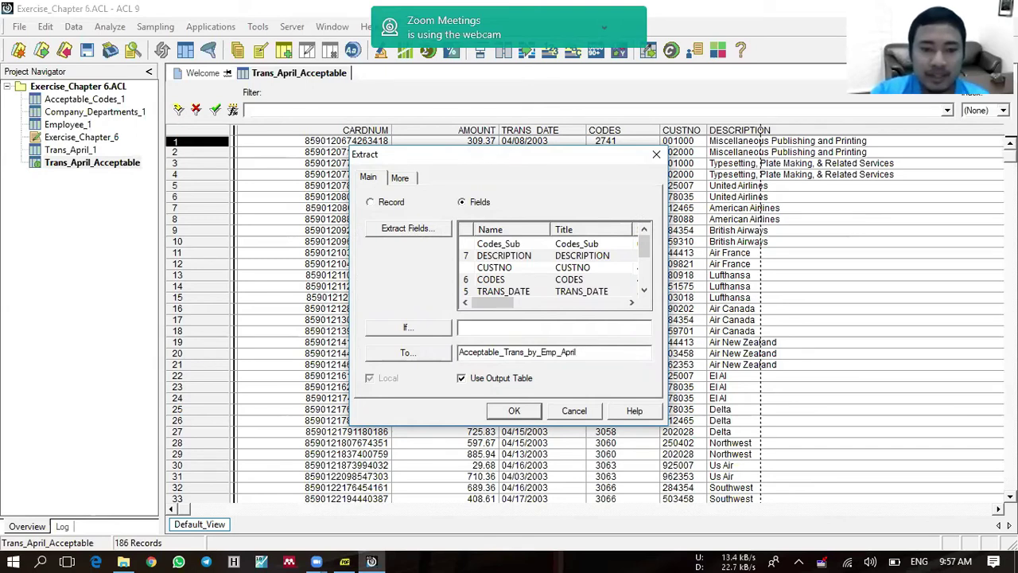
pyautogui.click(517, 412)
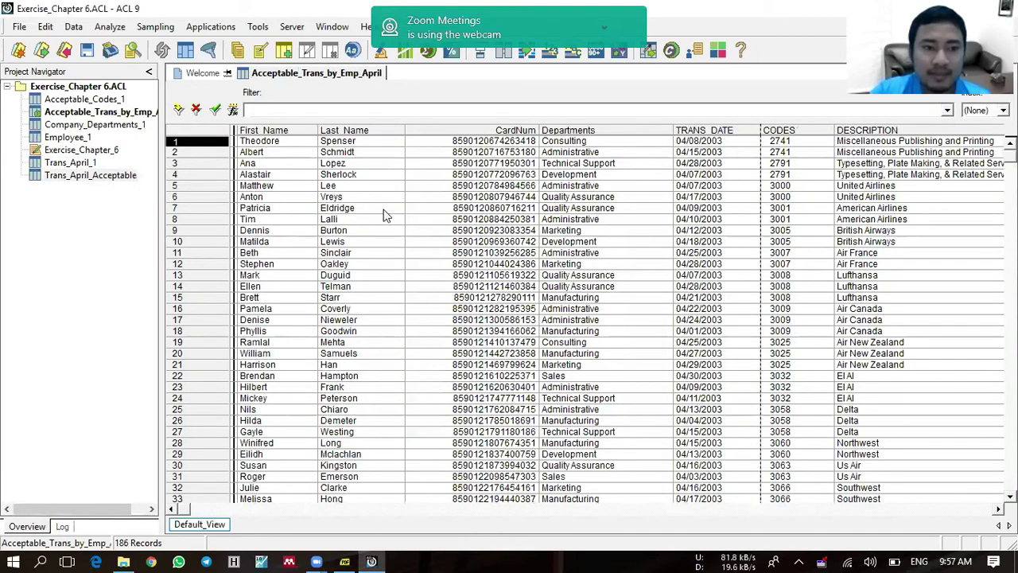
# Step: Click into the new table's records, then bring up the Data menu
pyautogui.click(383, 209)
pyautogui.click(357, 231)
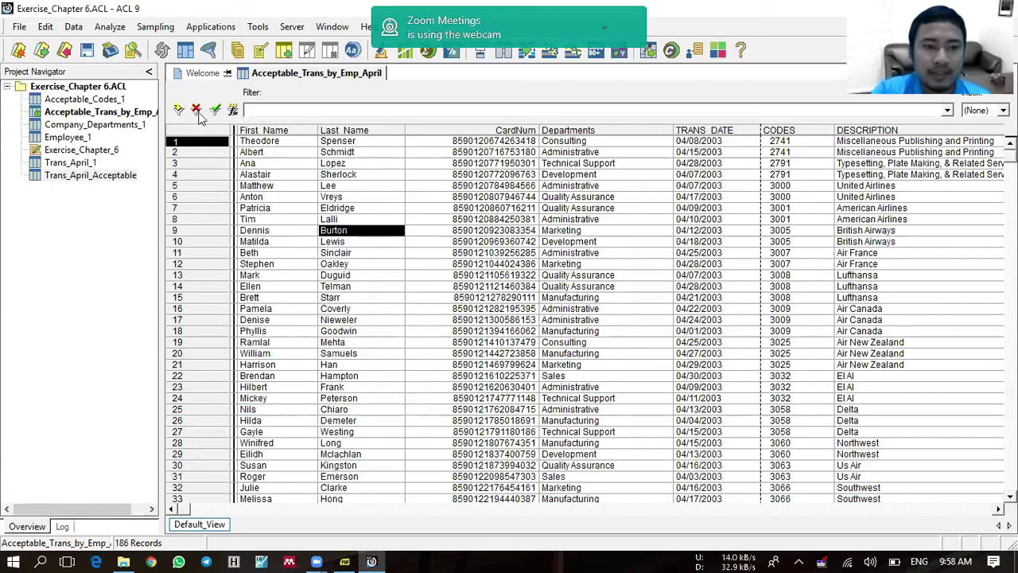
pyautogui.click(74, 27)
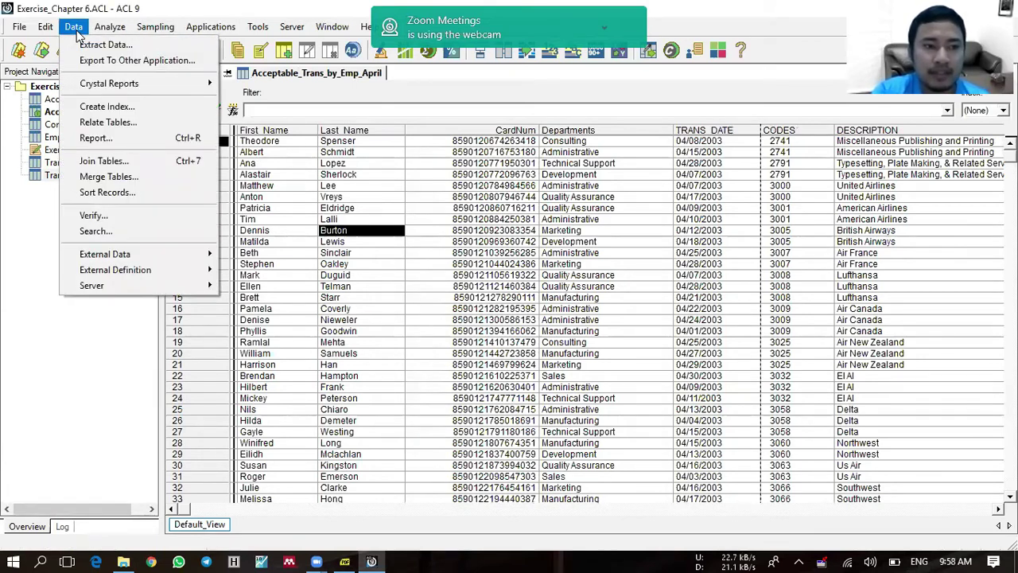
# Step: Set up an Excel export to Acceptable_Trans_by_Emp_April and dismiss the missing-fields warning
pyautogui.click(138, 62)
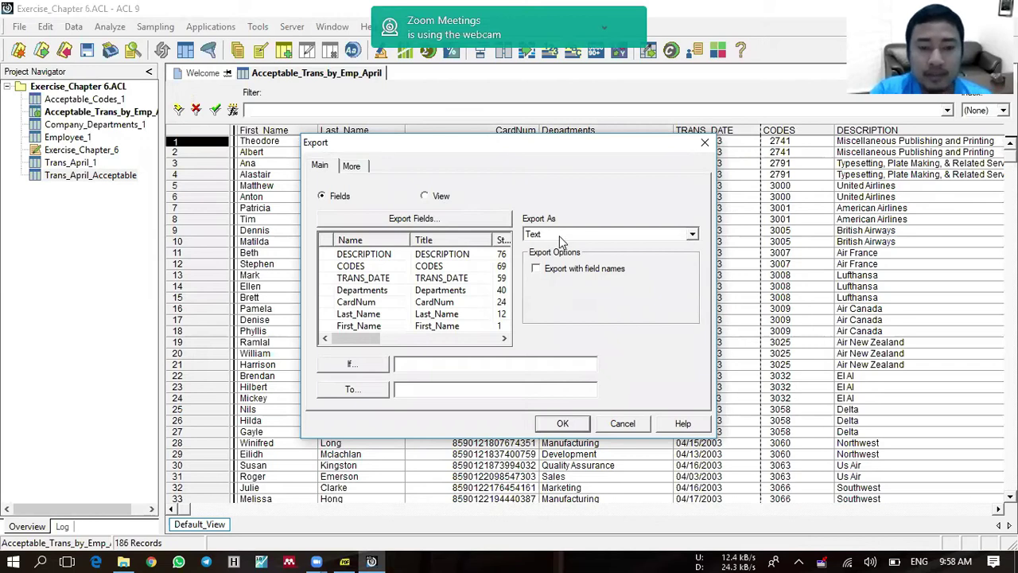
pyautogui.click(559, 236)
pyautogui.click(695, 250)
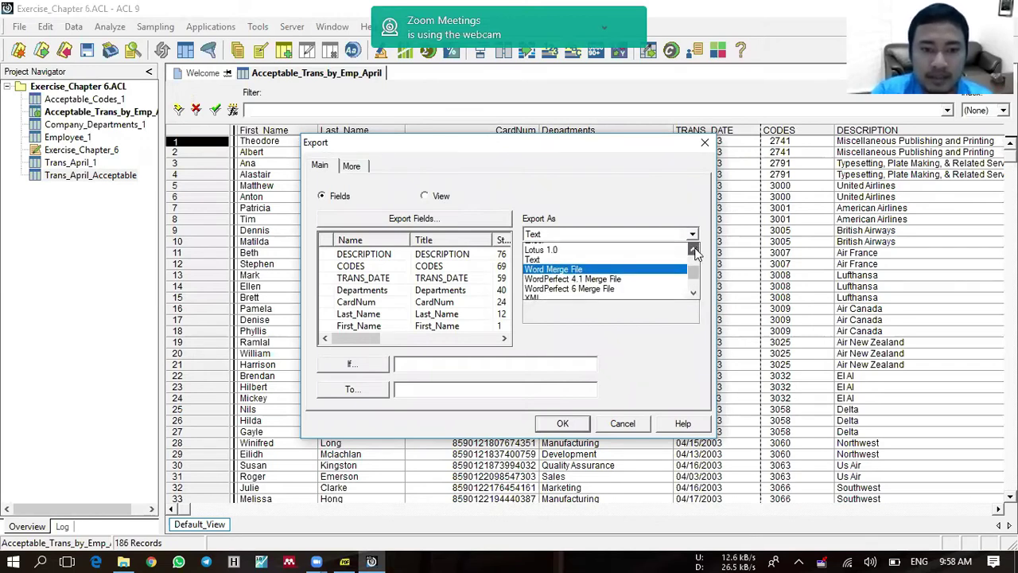
pyautogui.click(643, 245)
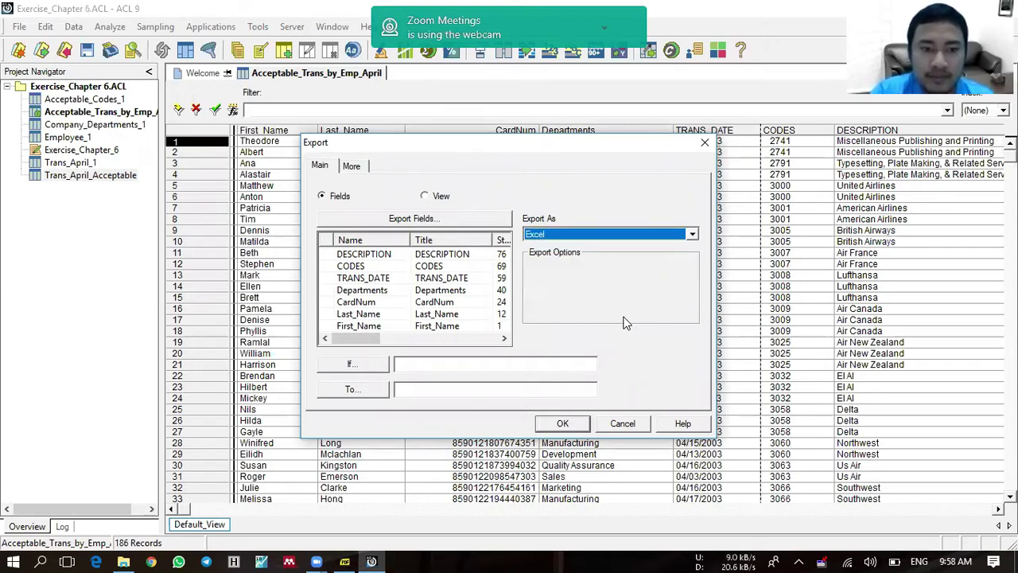
pyautogui.click(519, 389)
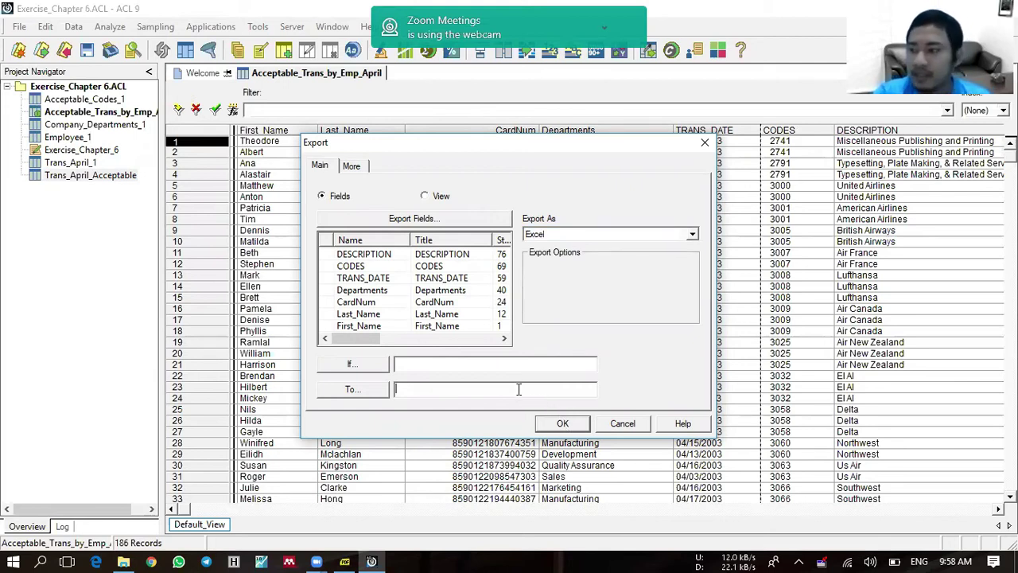
pyautogui.write('Acceptable_Trans_by')
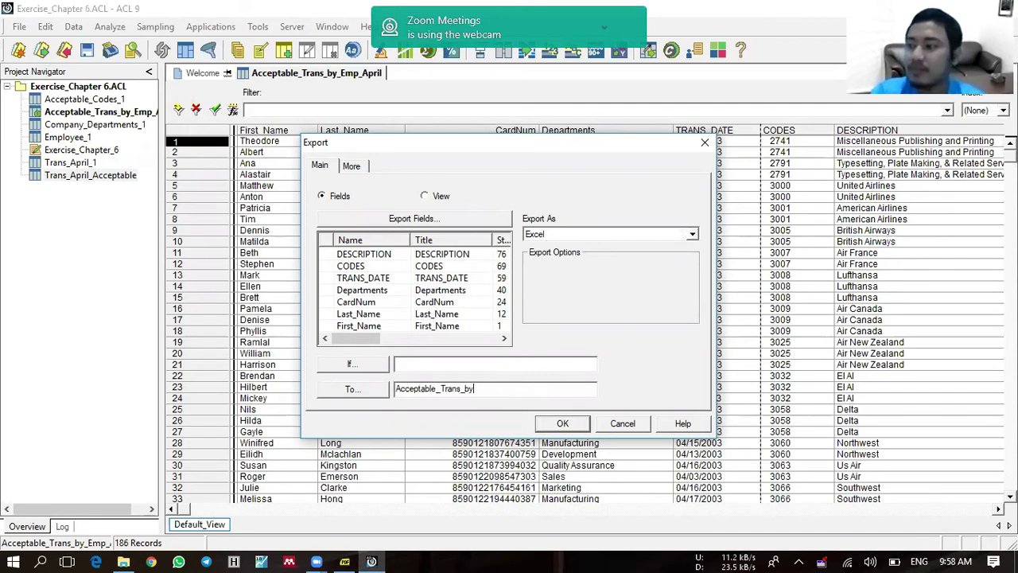
pyautogui.write('_Emp_April')
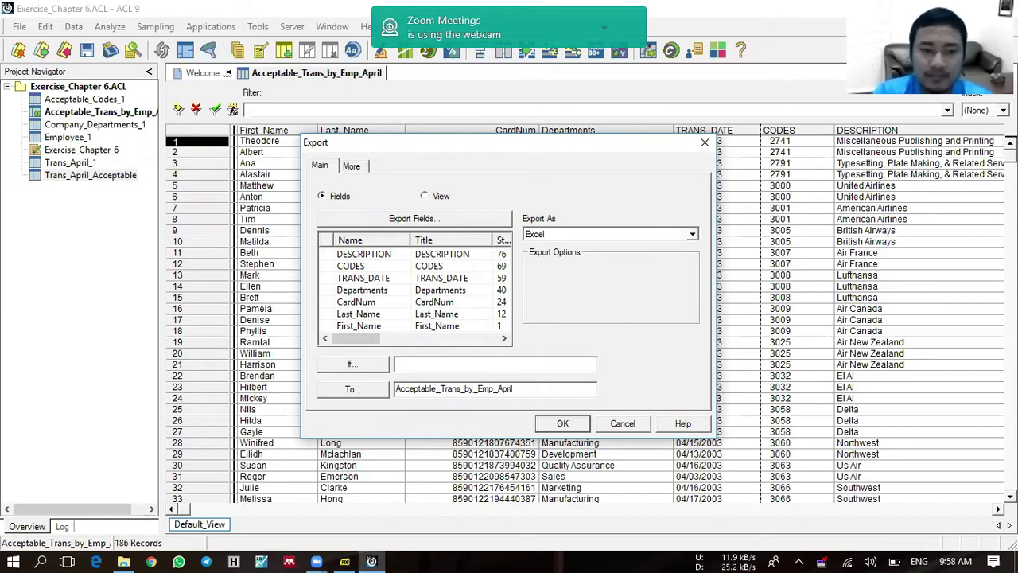
pyautogui.click(571, 427)
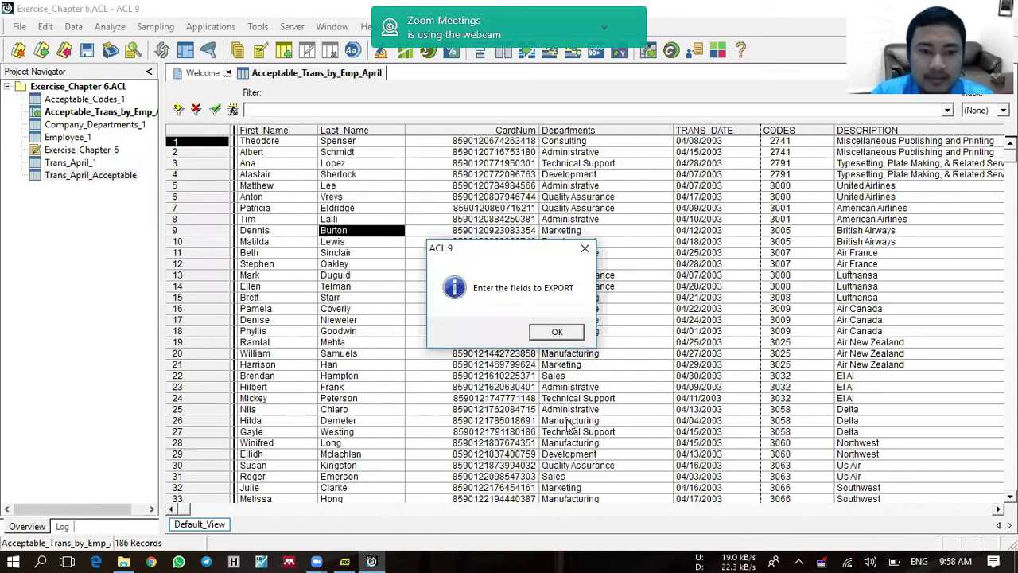
pyautogui.click(554, 332)
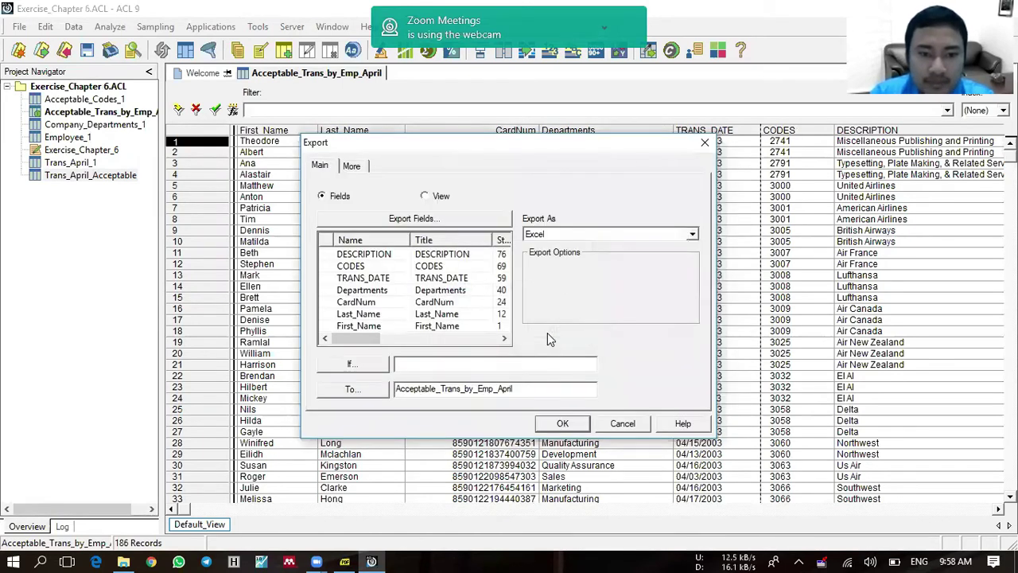
# Step: Choose First_Name, Last_Name, CardNum, Departments, TRANS_DATE, CODES, DESCRIPTION for export and run it
pyautogui.click(436, 226)
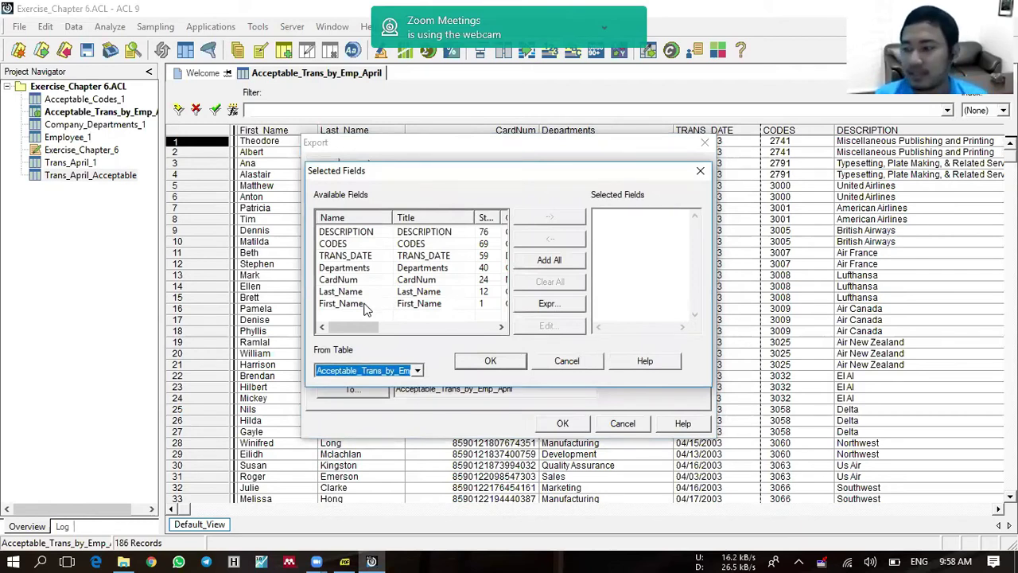
pyautogui.click(365, 305)
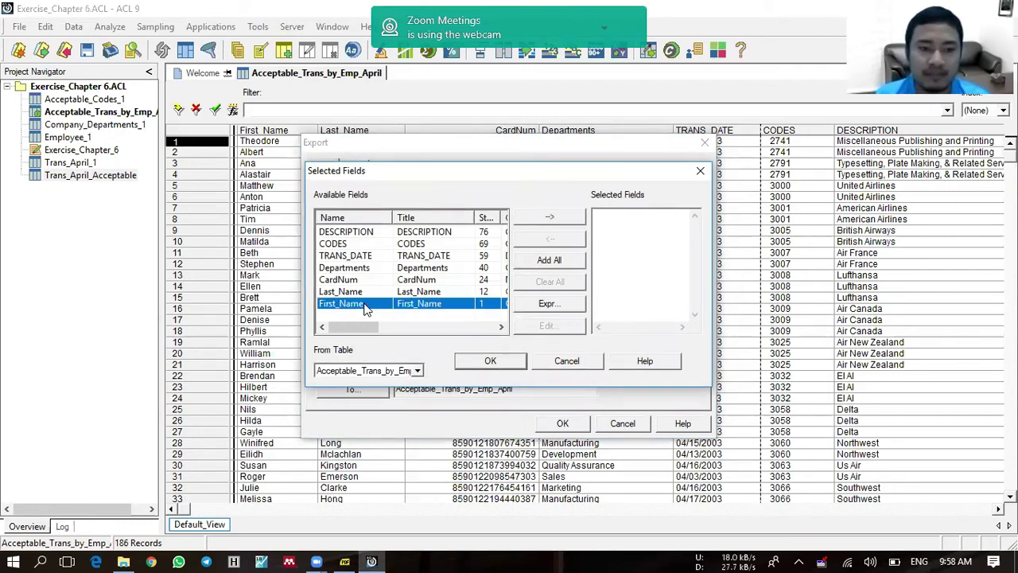
pyautogui.doubleClick(365, 305)
pyautogui.doubleClick(342, 292)
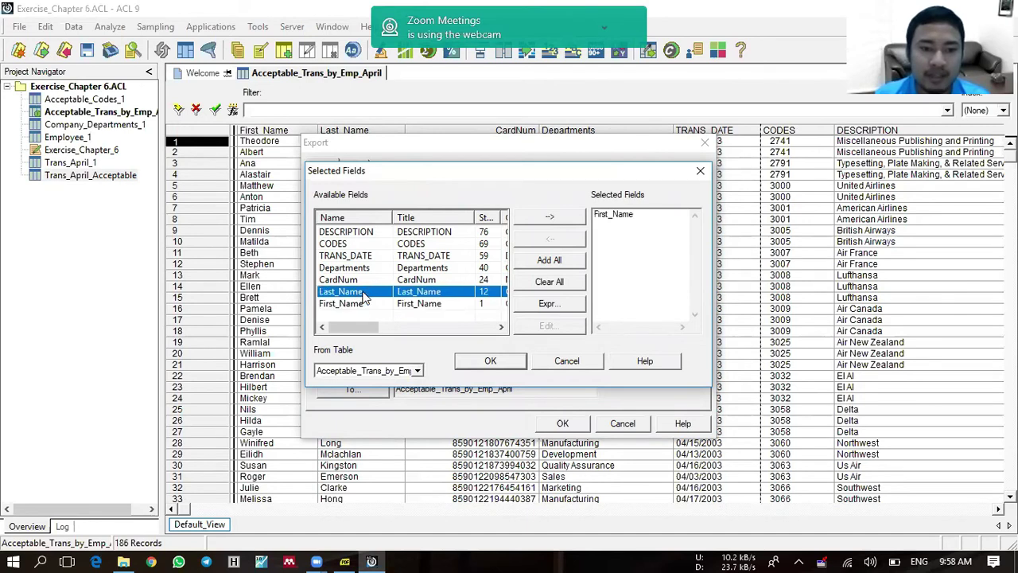
pyautogui.doubleClick(354, 279)
pyautogui.doubleClick(356, 268)
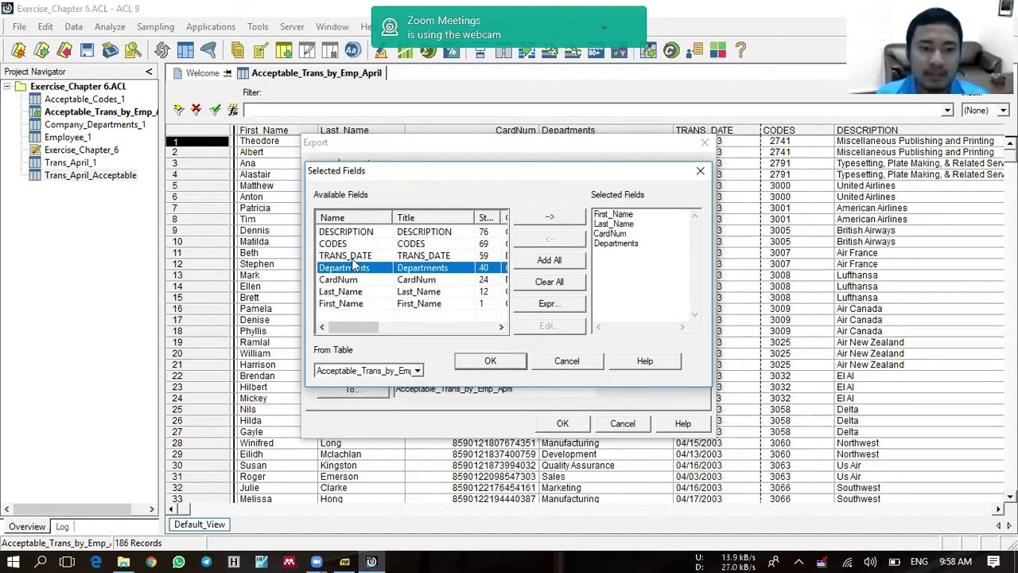
pyautogui.doubleClick(352, 256)
pyautogui.doubleClick(347, 245)
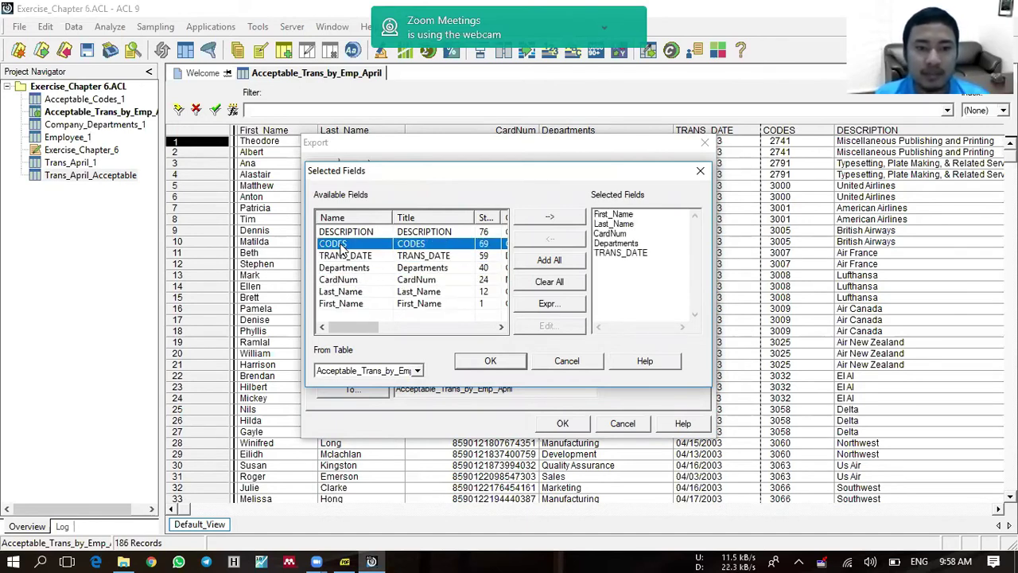
pyautogui.doubleClick(345, 233)
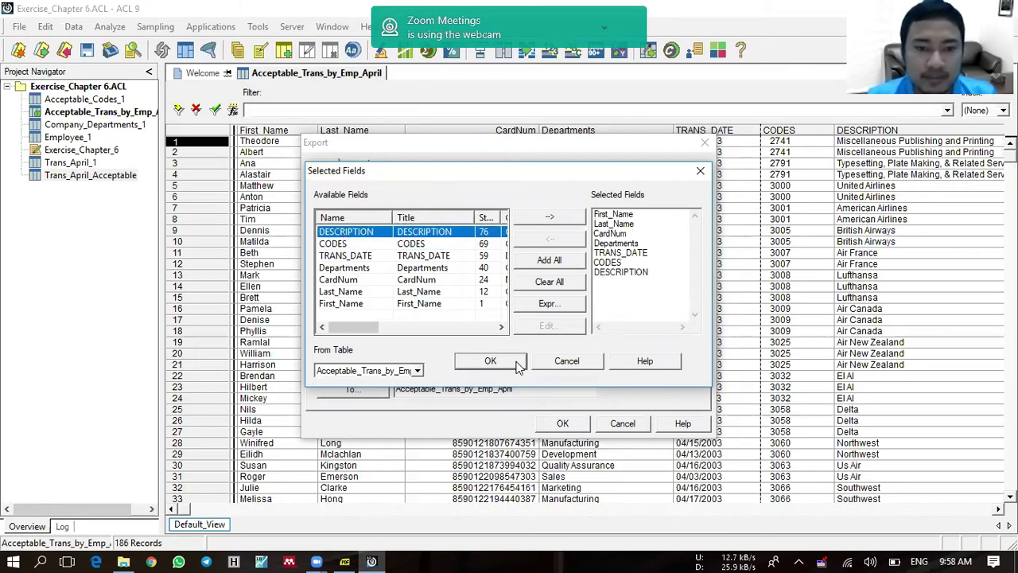
pyautogui.click(492, 361)
pyautogui.click(562, 424)
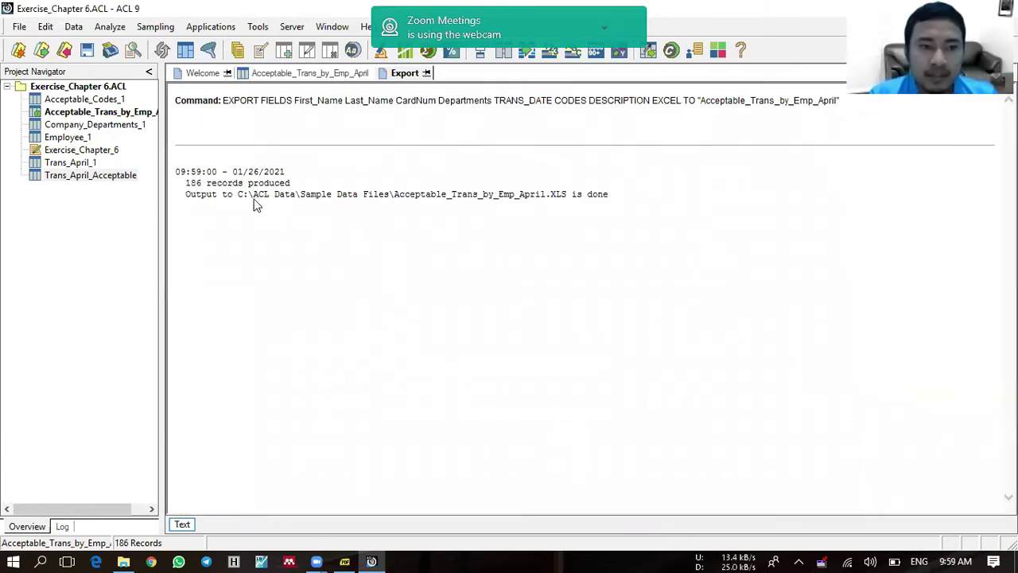
# Step: Copy the output folder path C:\ACL Data\Sample Data Files\ from the export log
pyautogui.moveTo(239, 194); pyautogui.dragTo(562, 197)
pyautogui.rightClick(558, 197)
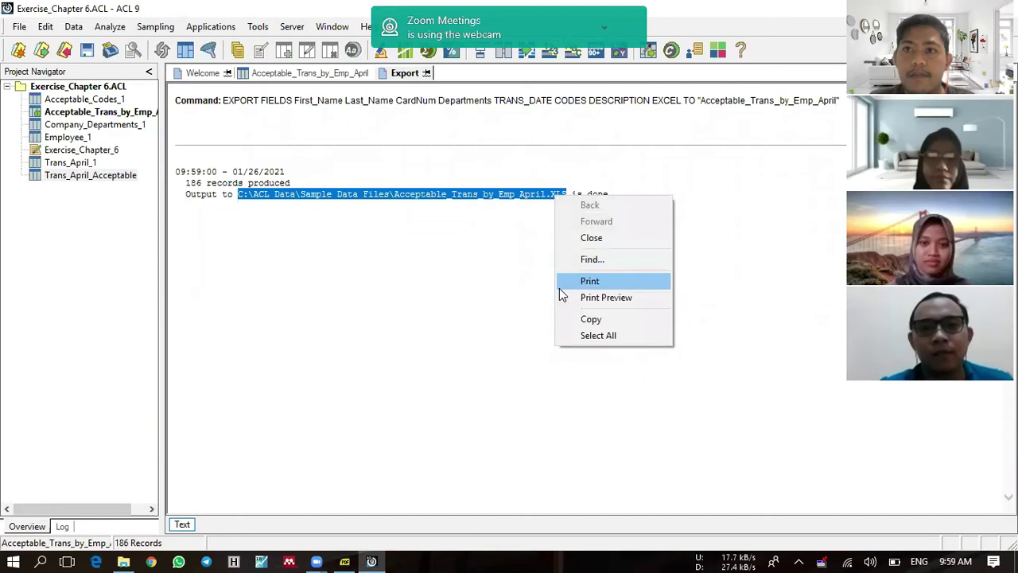
pyautogui.click(381, 198)
pyautogui.moveTo(241, 194); pyautogui.dragTo(385, 200)
pyautogui.rightClick(384, 199)
pyautogui.click(377, 188)
pyautogui.moveTo(238, 199); pyautogui.dragTo(400, 211)
pyautogui.hotkey('ctrl', 'c')
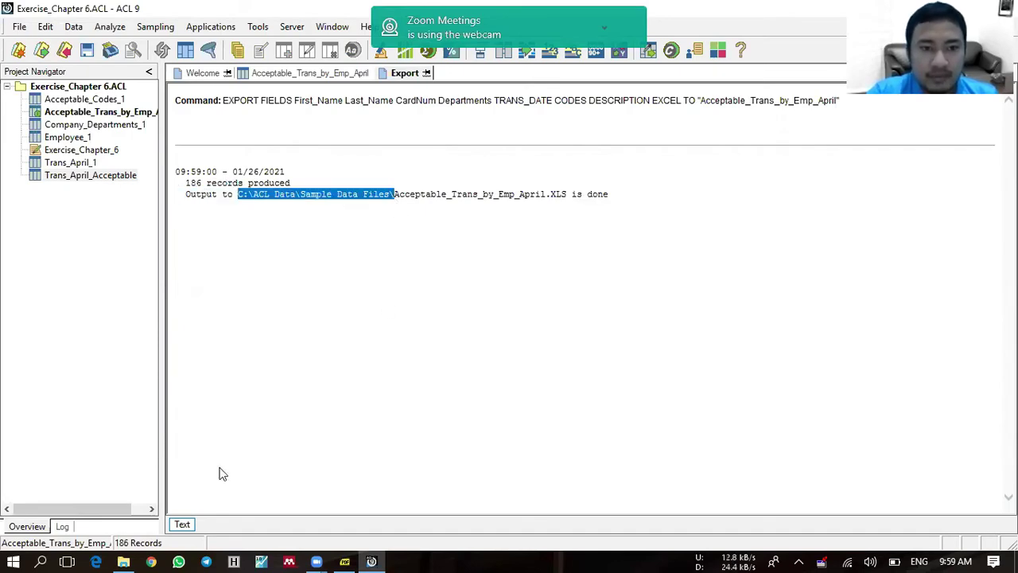
# Step: Go to the Sample Data Files folder in File Explorer using the copied path
pyautogui.click(125, 558)
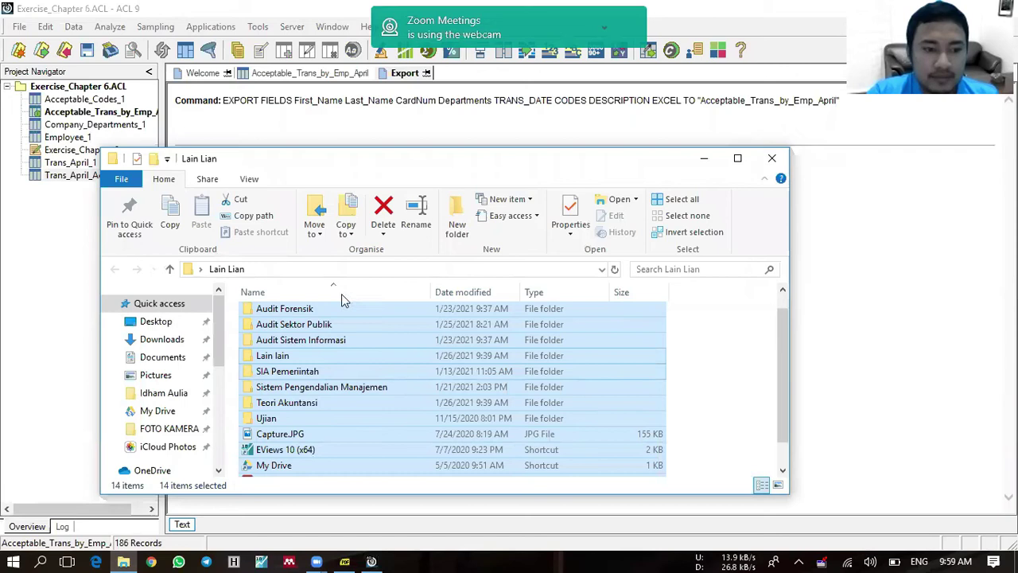
pyautogui.click(326, 270)
pyautogui.hotkey('ctrl', 'v')
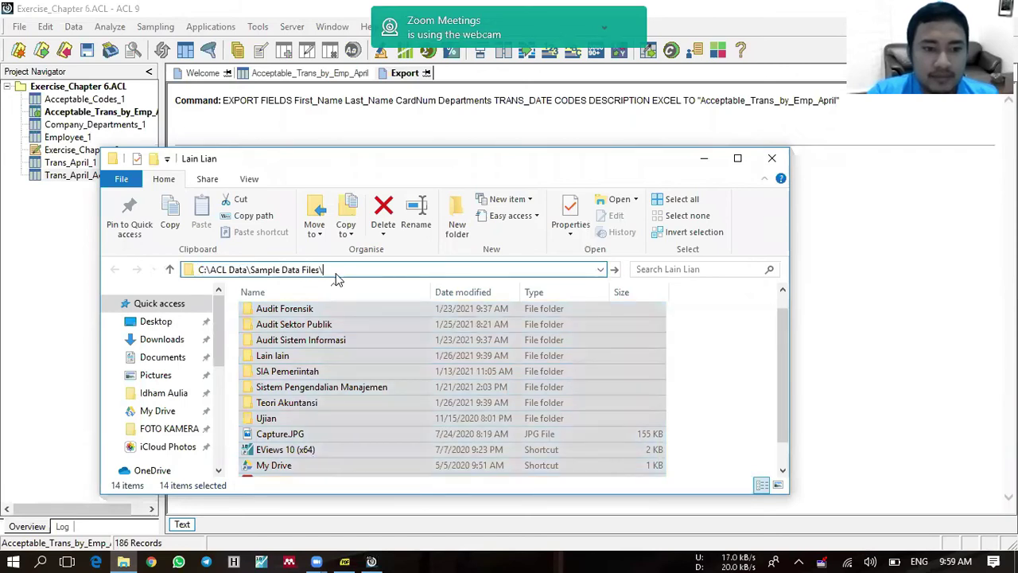
pyautogui.press('Return')
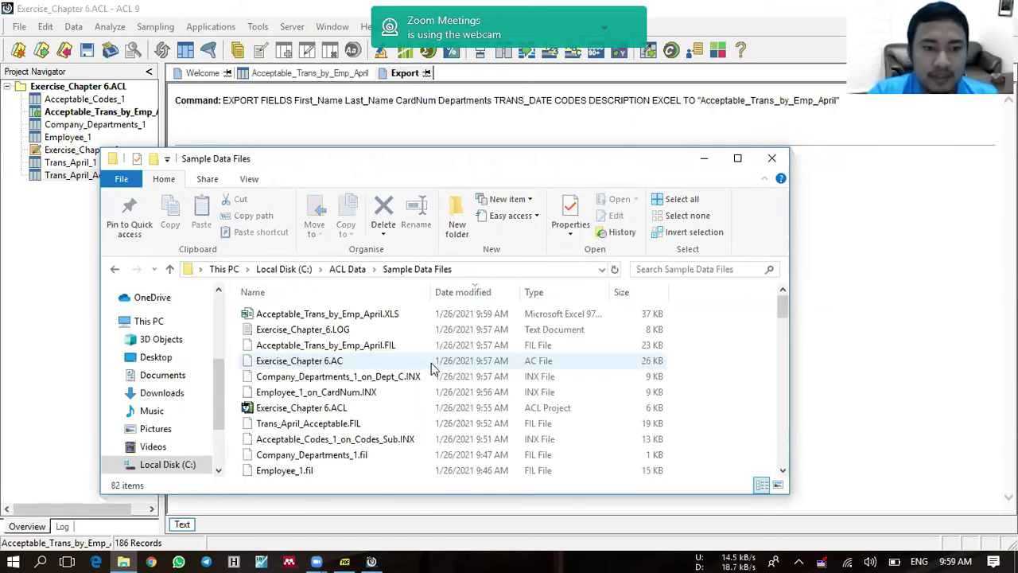
# Step: Open Acceptable_Trans_by_Emp_April.XLS, then minimise File Explorer back to ACL
pyautogui.click(346, 318)
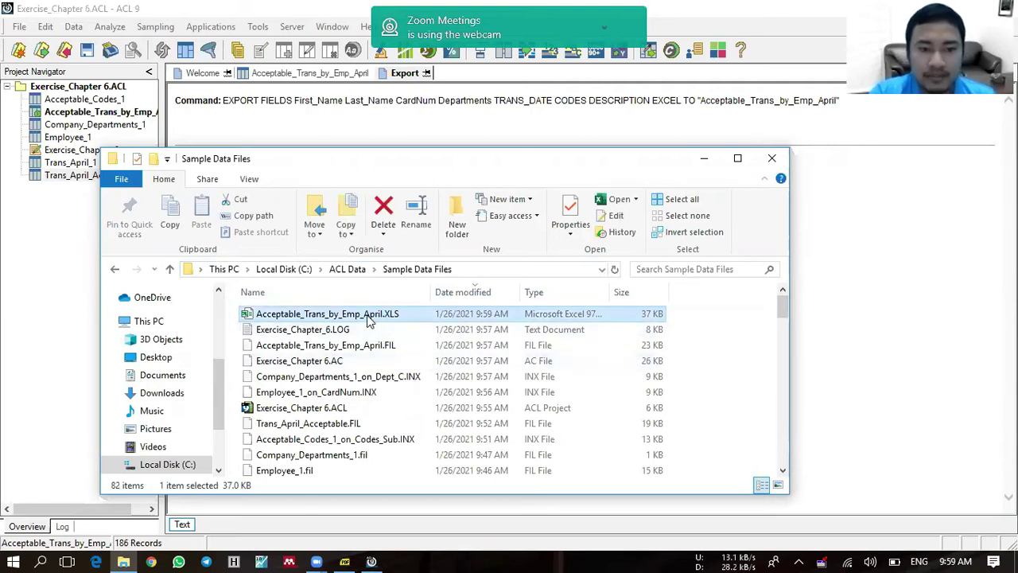
pyautogui.click(616, 201)
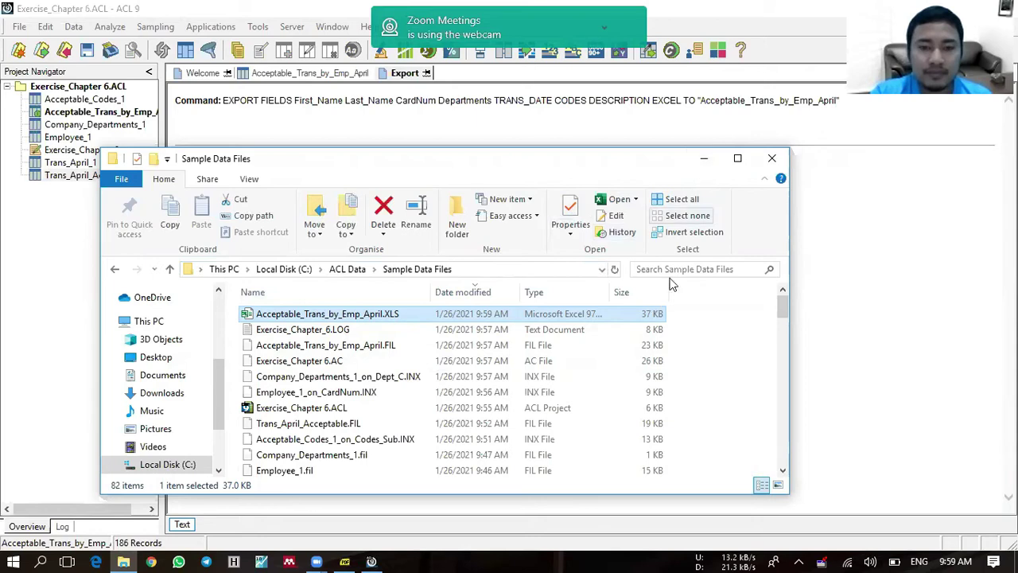
pyautogui.click(703, 162)
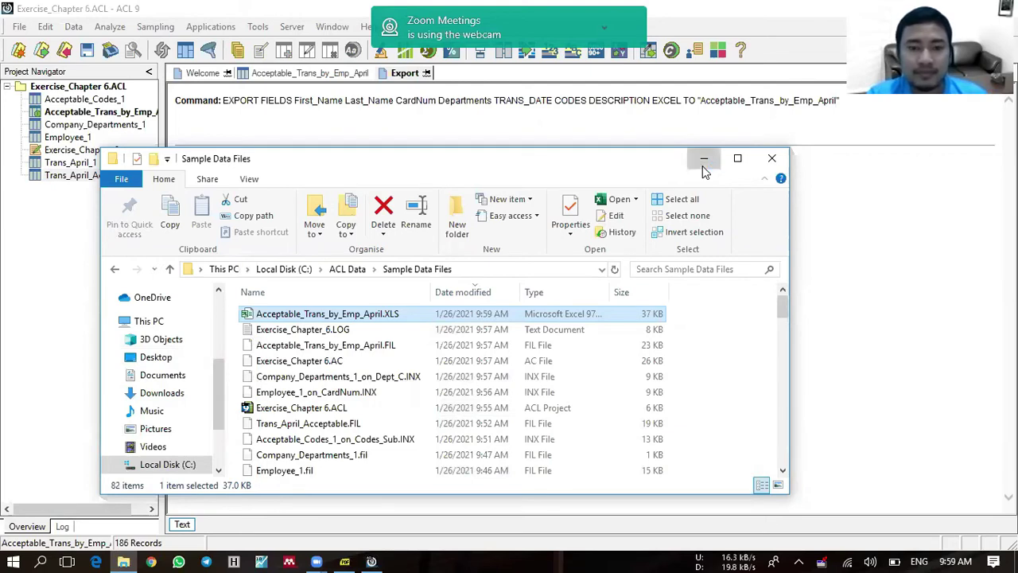
pyautogui.click(690, 178)
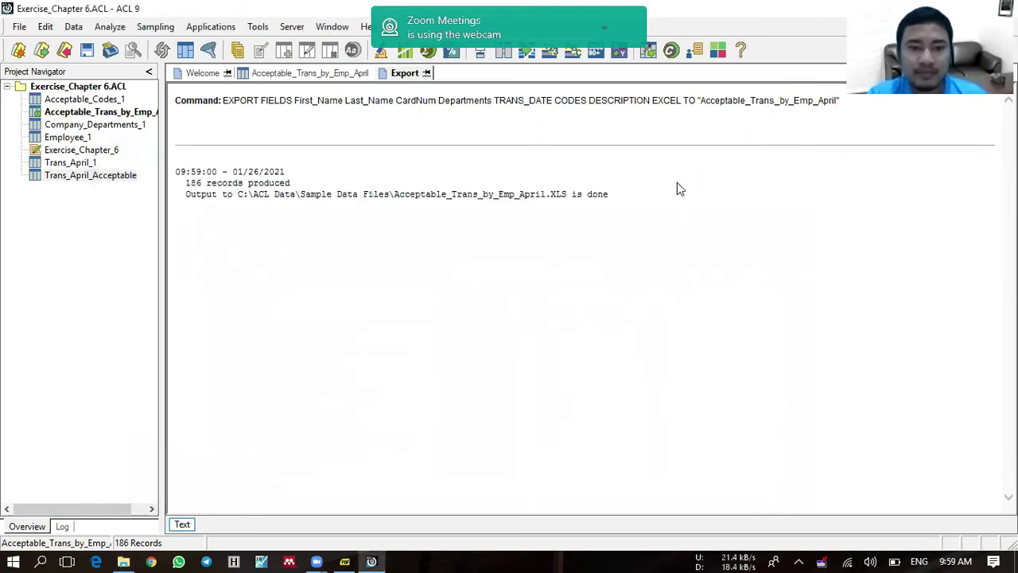
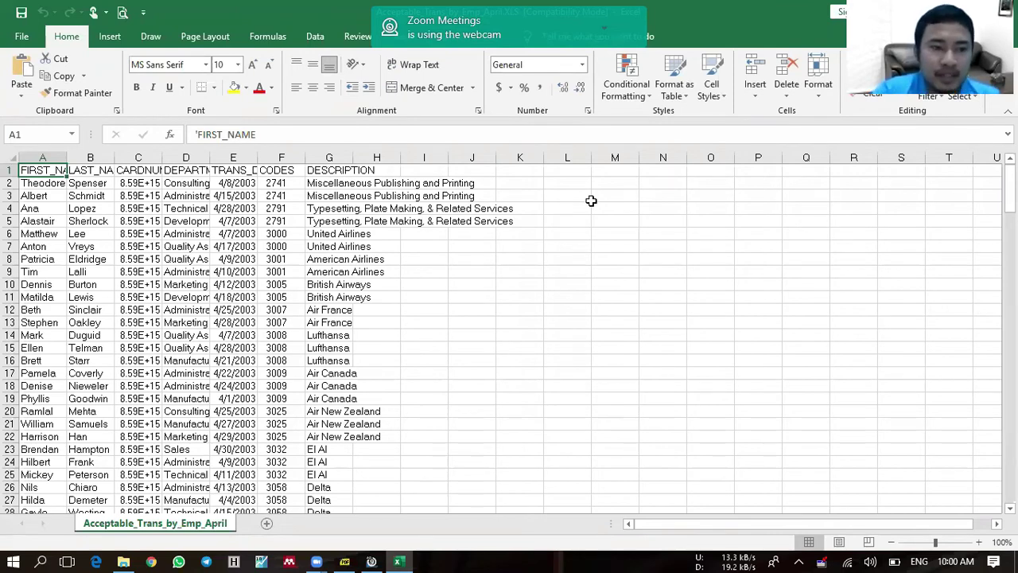
# Step: Check the names in row 4 and widen column C to show the full card numbers
pyautogui.click(43, 207)
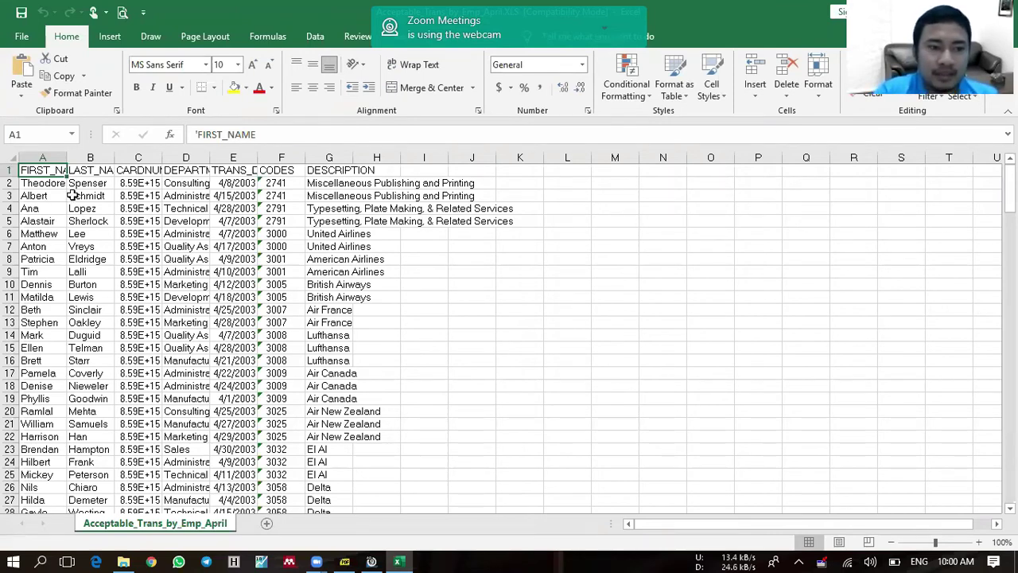
pyautogui.click(98, 211)
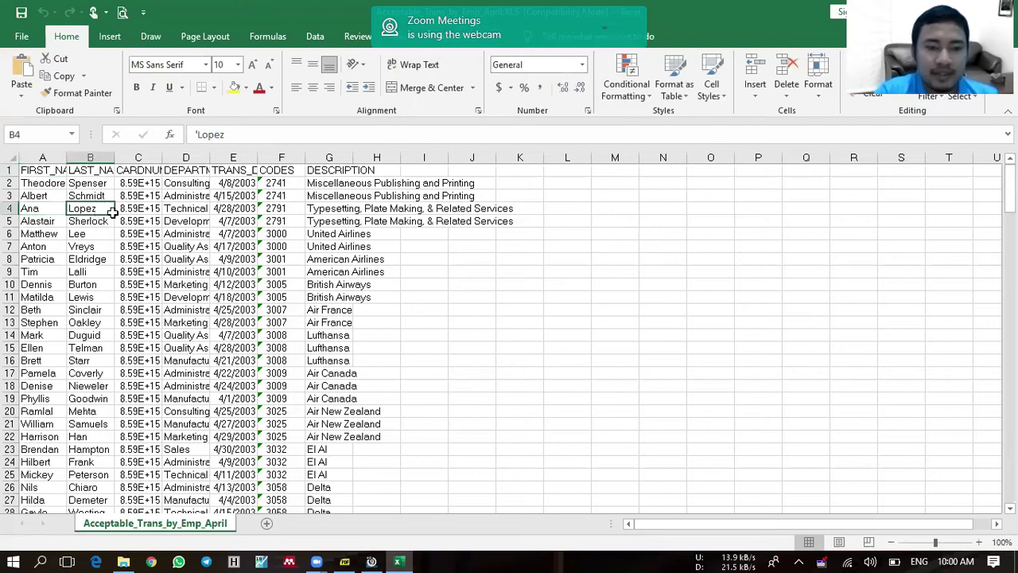
pyautogui.moveTo(165, 158); pyautogui.dragTo(207, 158)
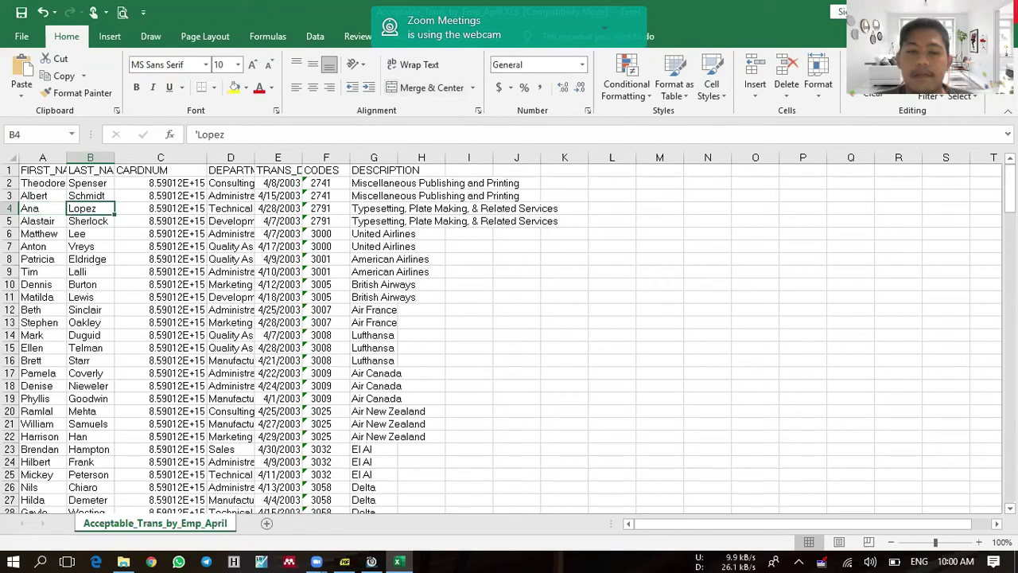
# Step: Close the exported workbook without saving and bring the exercise PDF forward
pyautogui.hotkey('alt', 'F4')
pyautogui.click(506, 300)
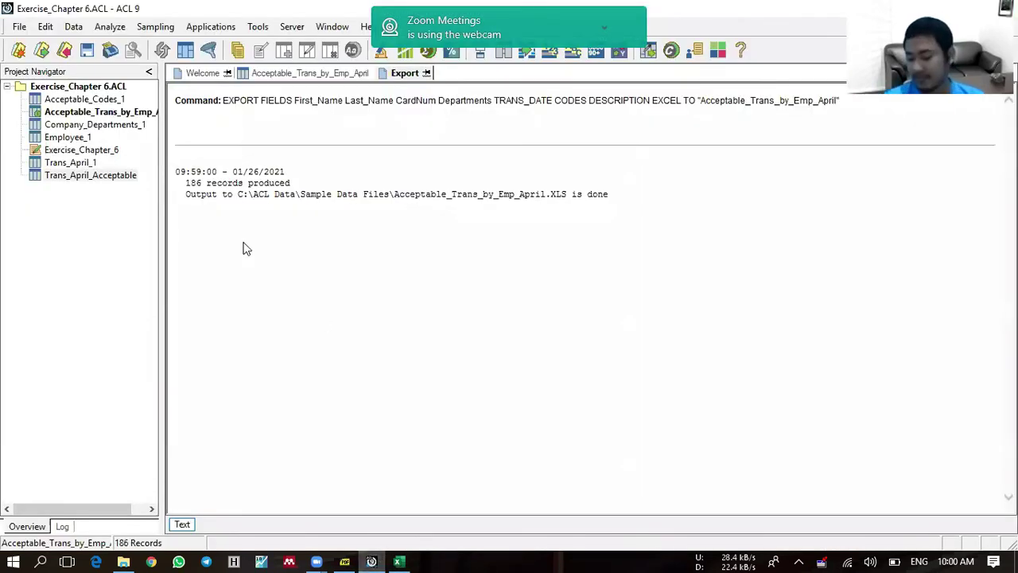
pyautogui.click(344, 561)
# Step: Read the exercise questions on page 70 of ACL_in_Practice.pdf, then return to ACL 9
pyautogui.scroll(-3, 212, 344)
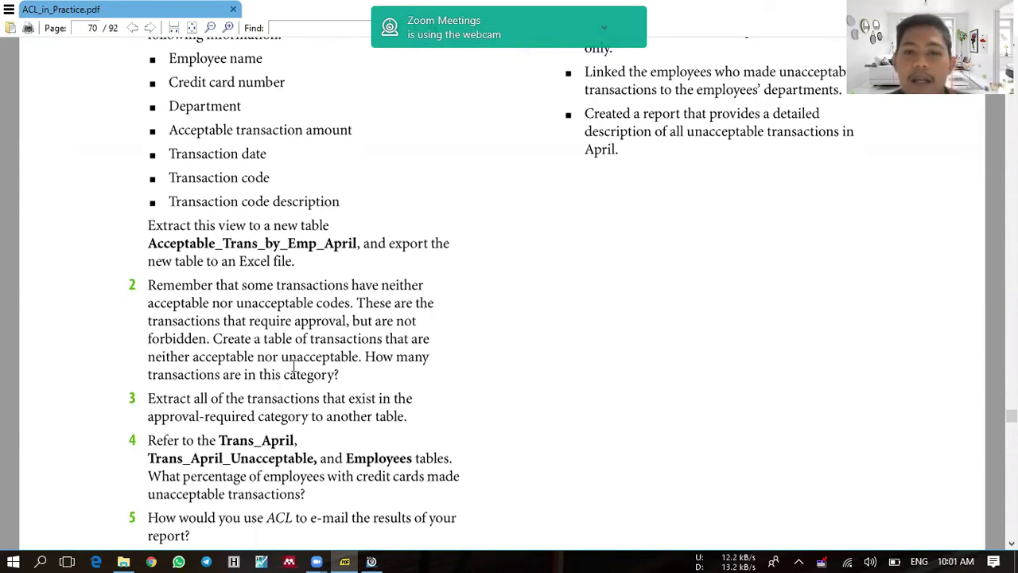
pyautogui.click(371, 560)
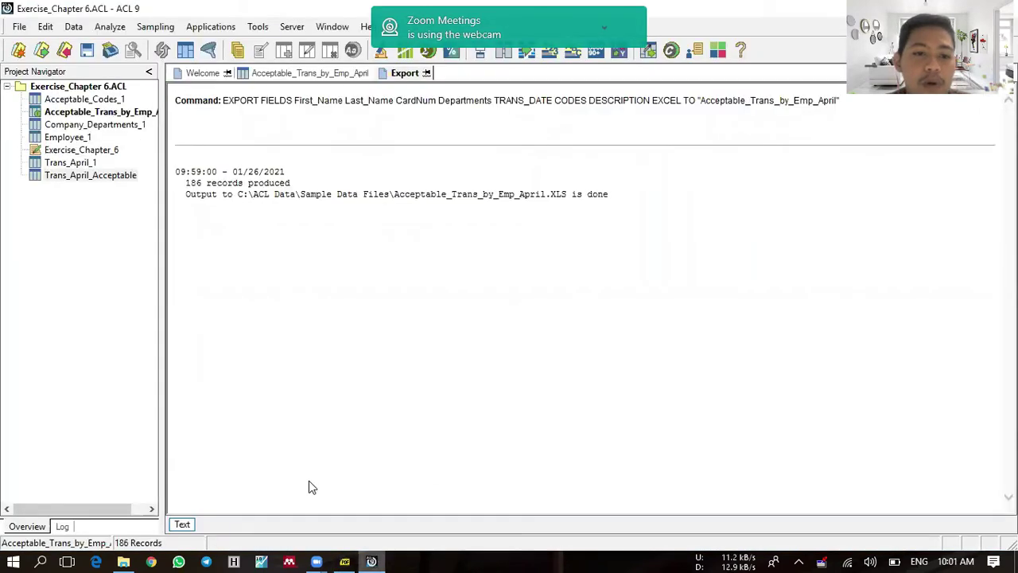
# Step: Start a new table definition in the project using Unacceptable_Codes.txt as the source file
pyautogui.rightClick(90, 89)
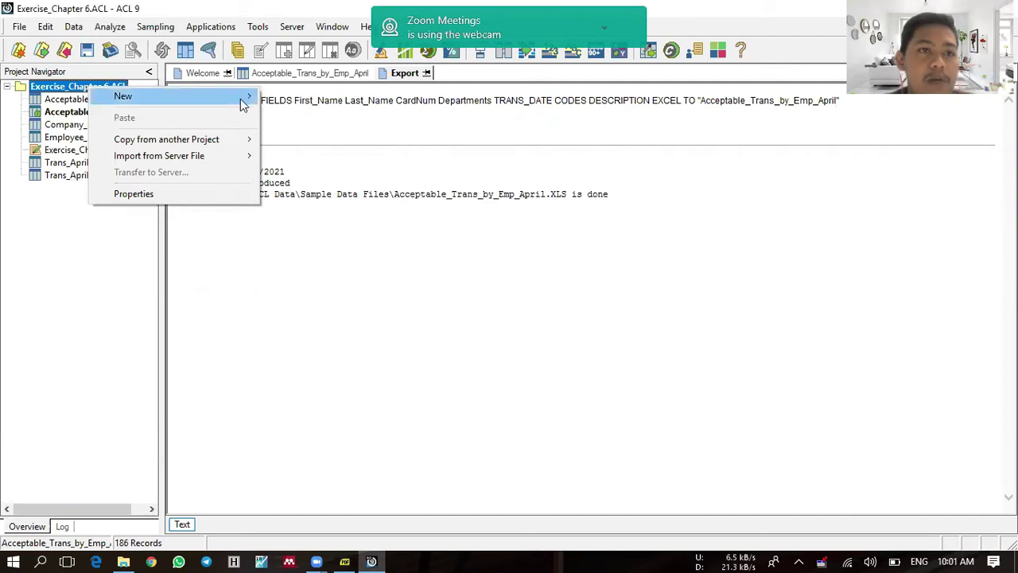
pyautogui.moveTo(241, 102)
pyautogui.click(293, 97)
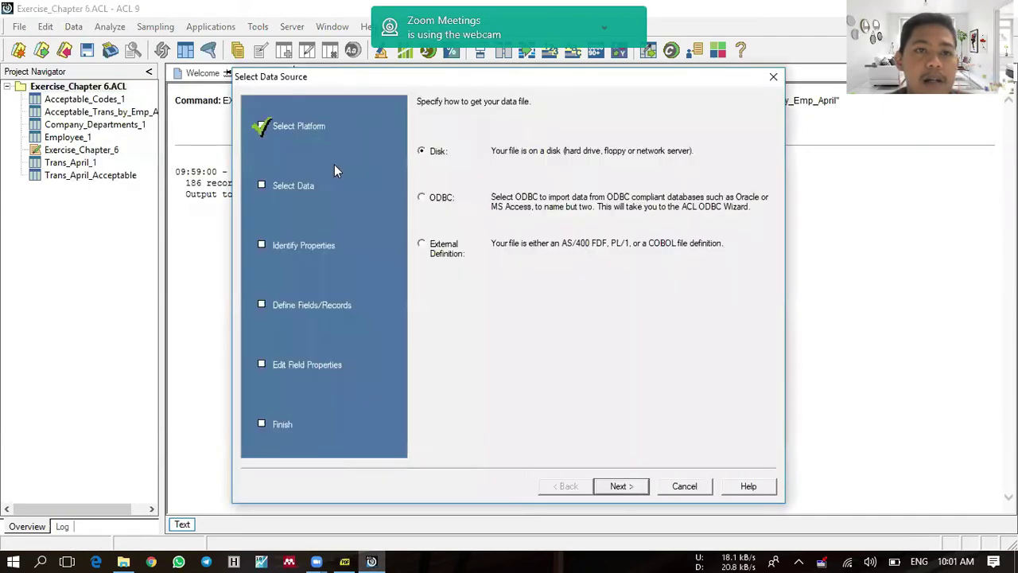
pyautogui.click(621, 486)
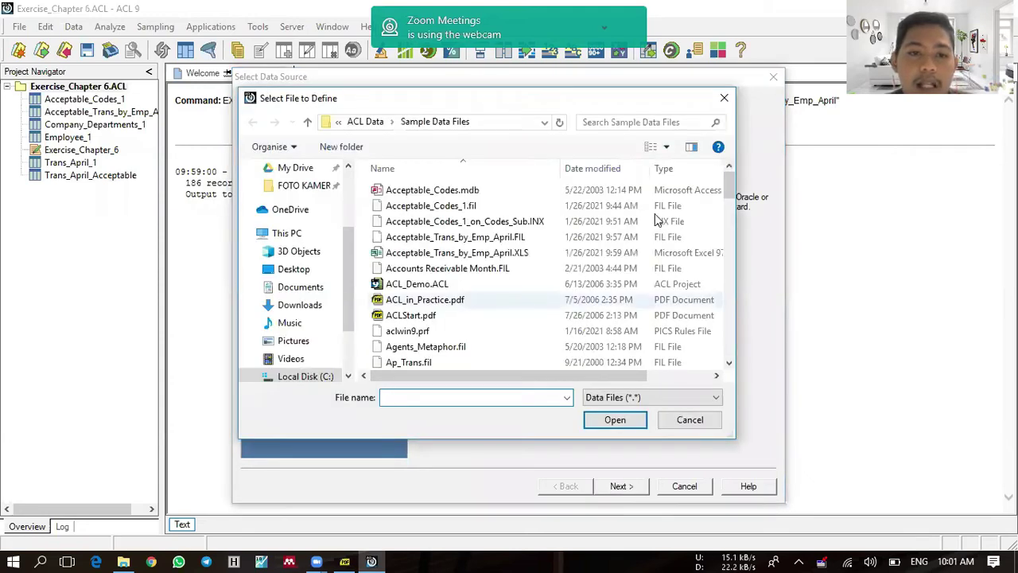
pyautogui.moveTo(726, 195); pyautogui.dragTo(731, 346)
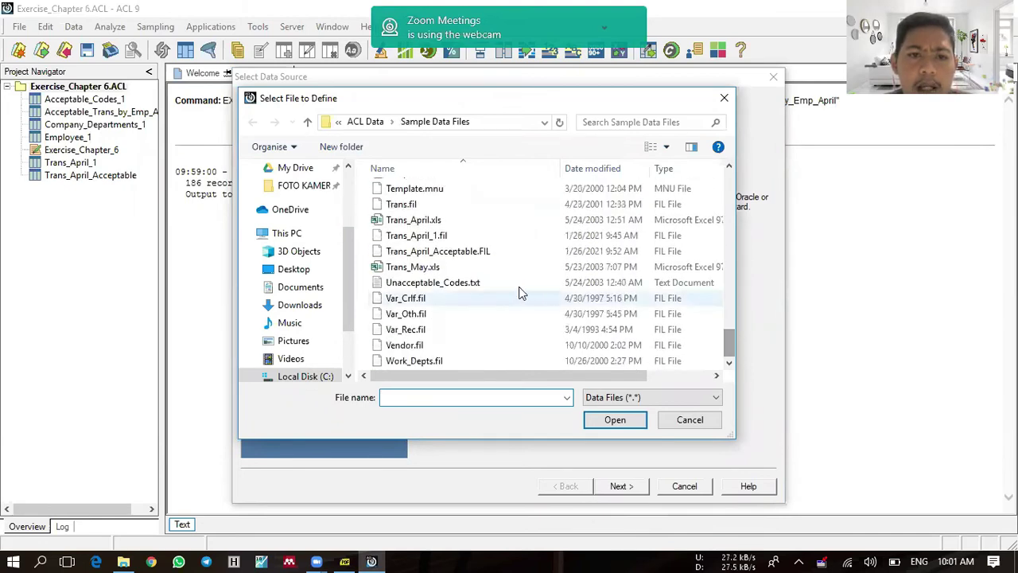
pyautogui.click(477, 283)
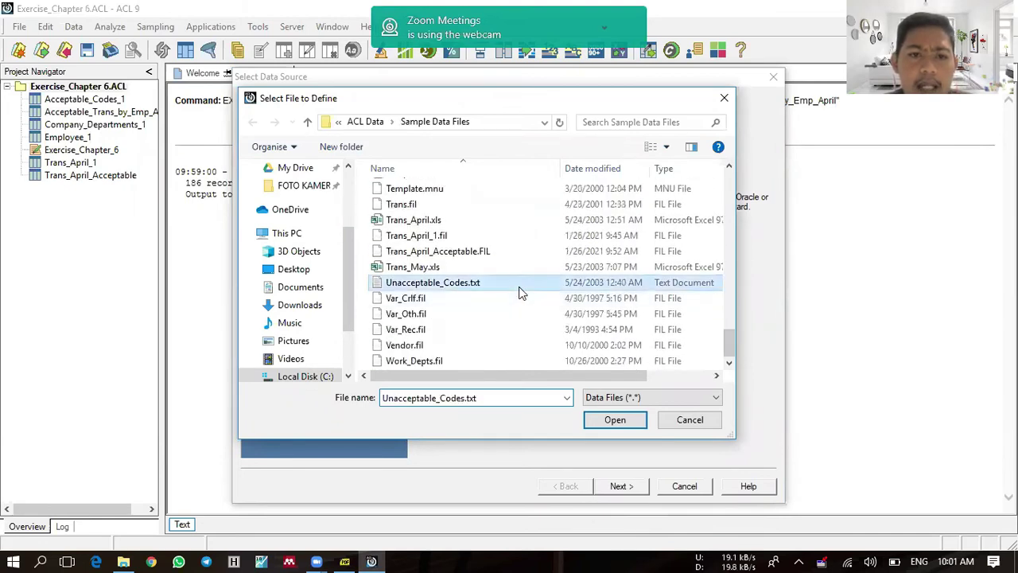
pyautogui.click(618, 422)
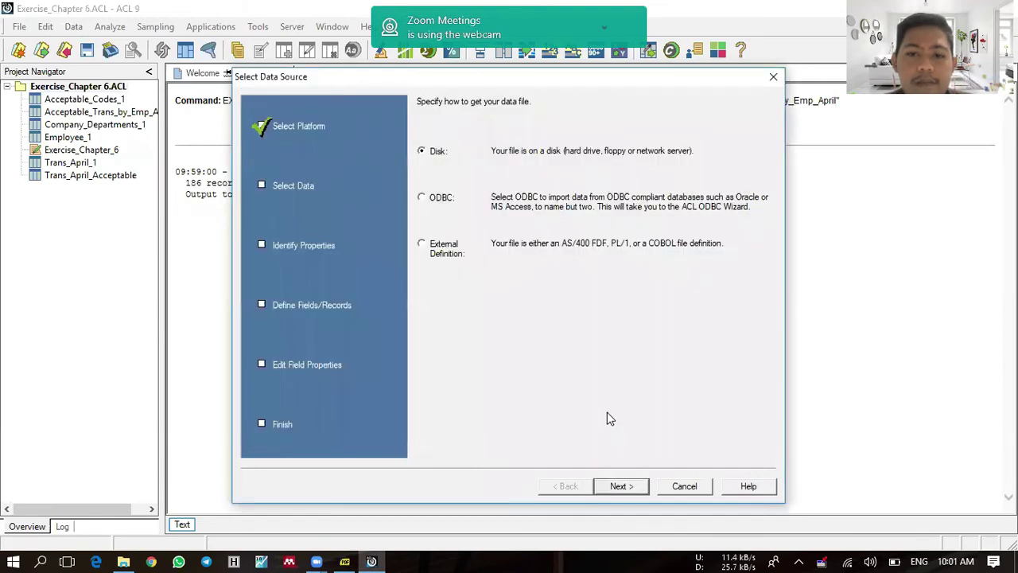
# Step: Define the file as TAB-delimited text, using the first row as field names
pyautogui.click(622, 487)
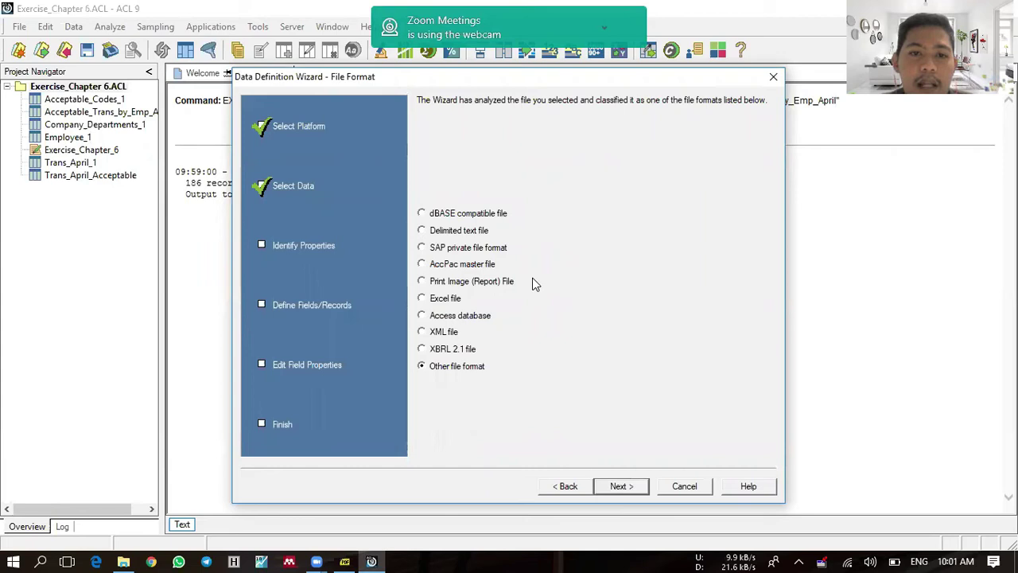
pyautogui.click(473, 232)
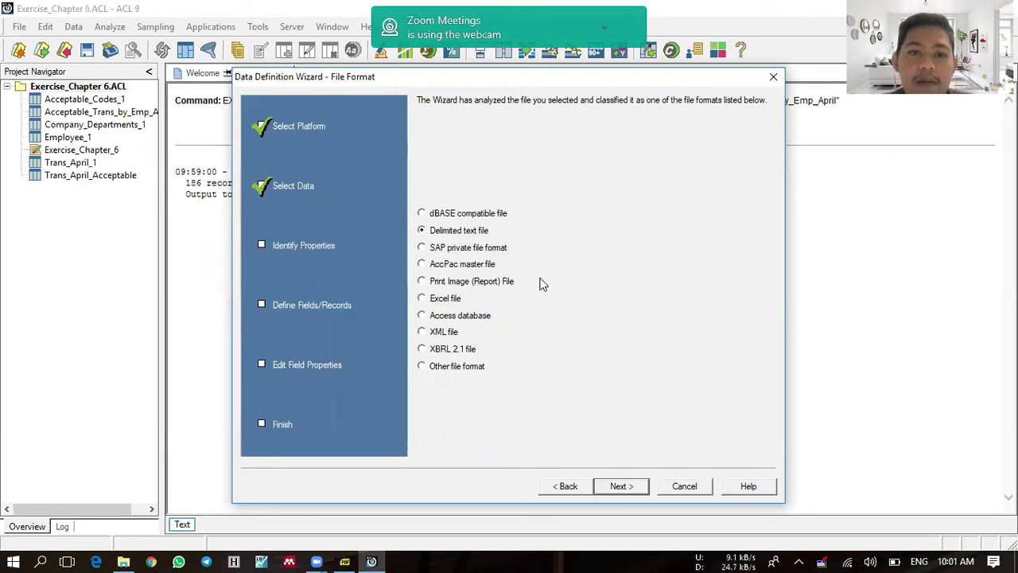
pyautogui.click(622, 487)
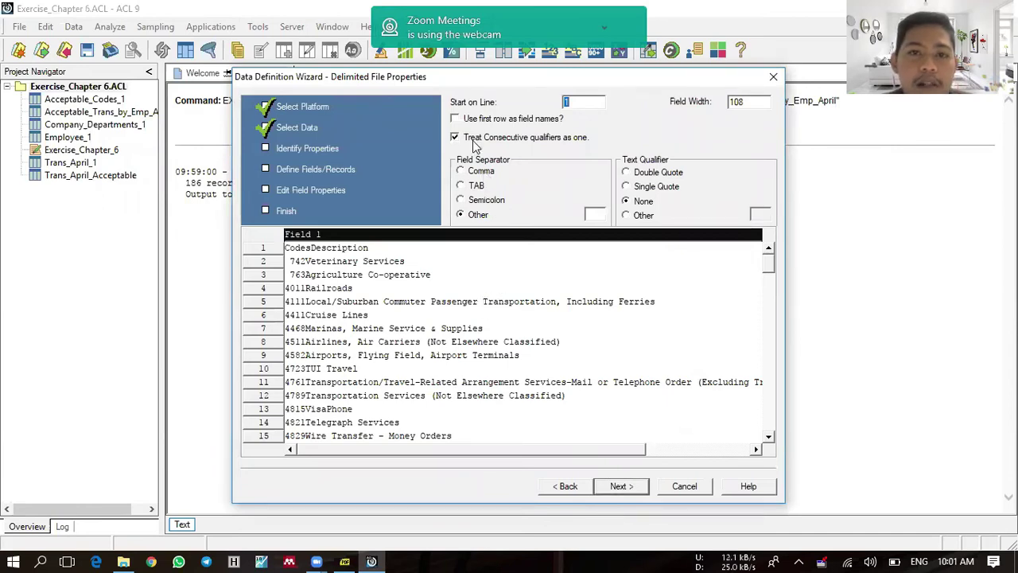
pyautogui.click(473, 187)
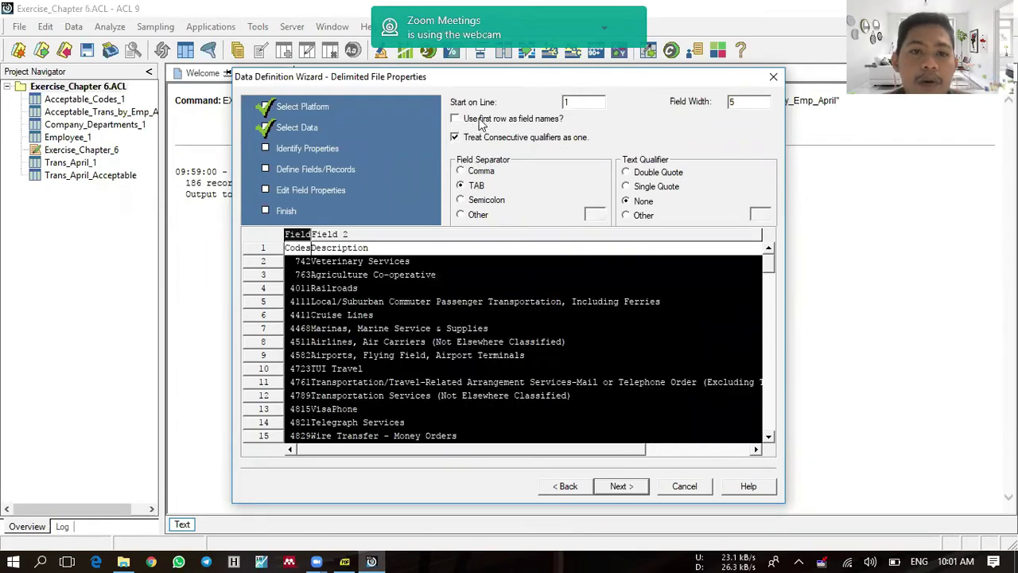
pyautogui.click(480, 119)
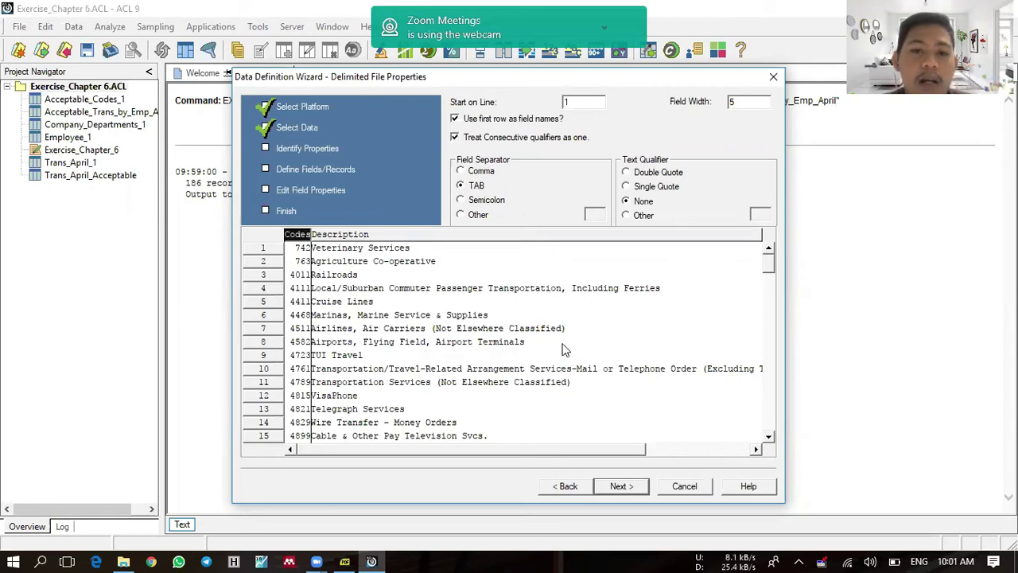
# Step: Save the data file and the new table as Unacceptable_Codes_1, finishing the wizard
pyautogui.click(620, 486)
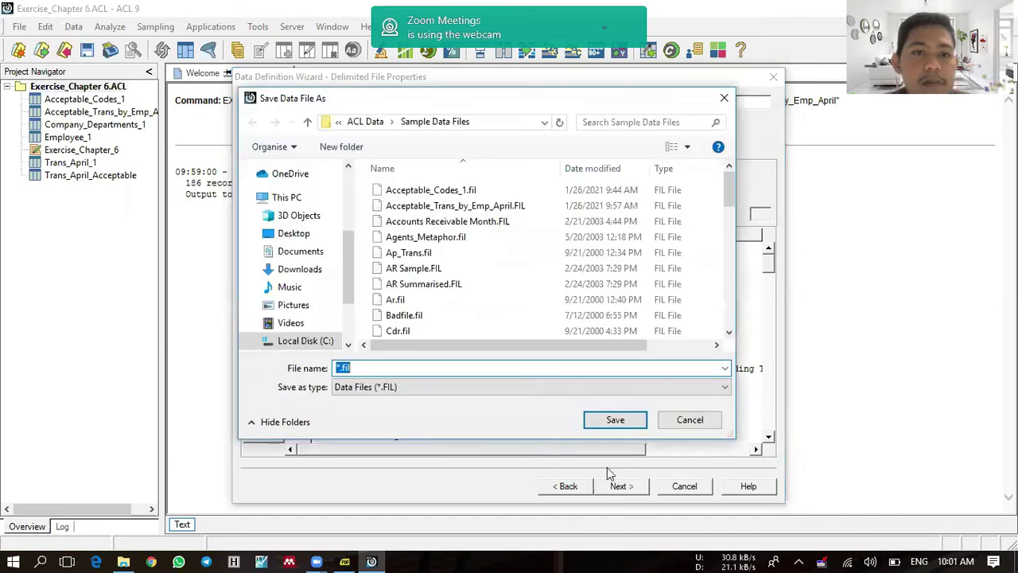
pyautogui.write('U')
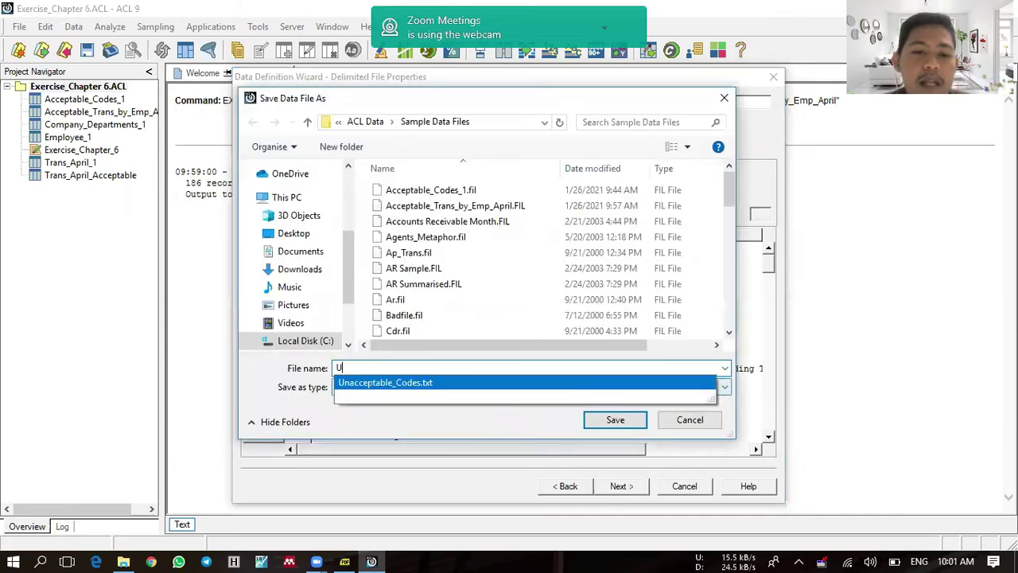
pyautogui.write('nacceptable_Codes_1')
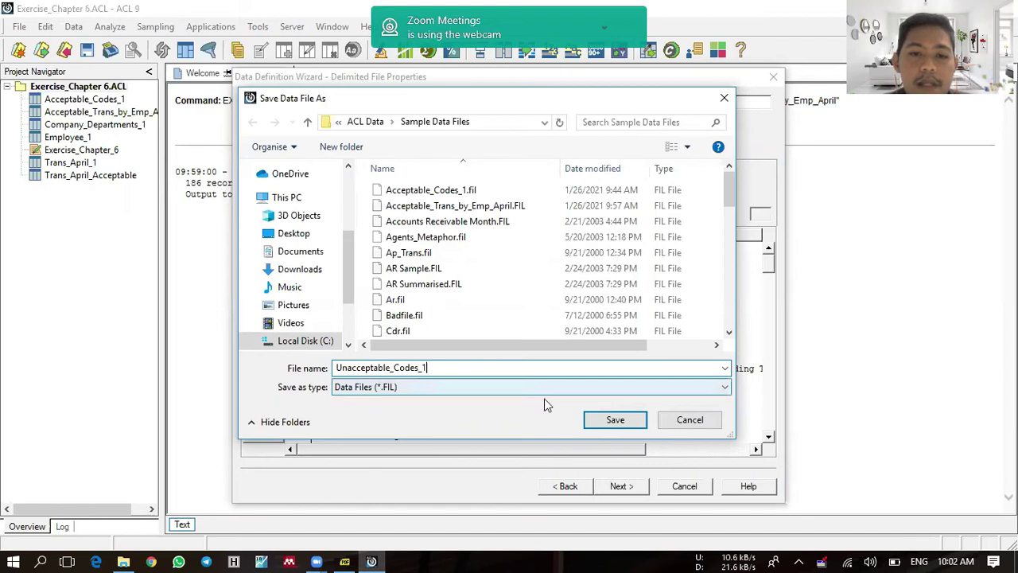
pyautogui.click(613, 419)
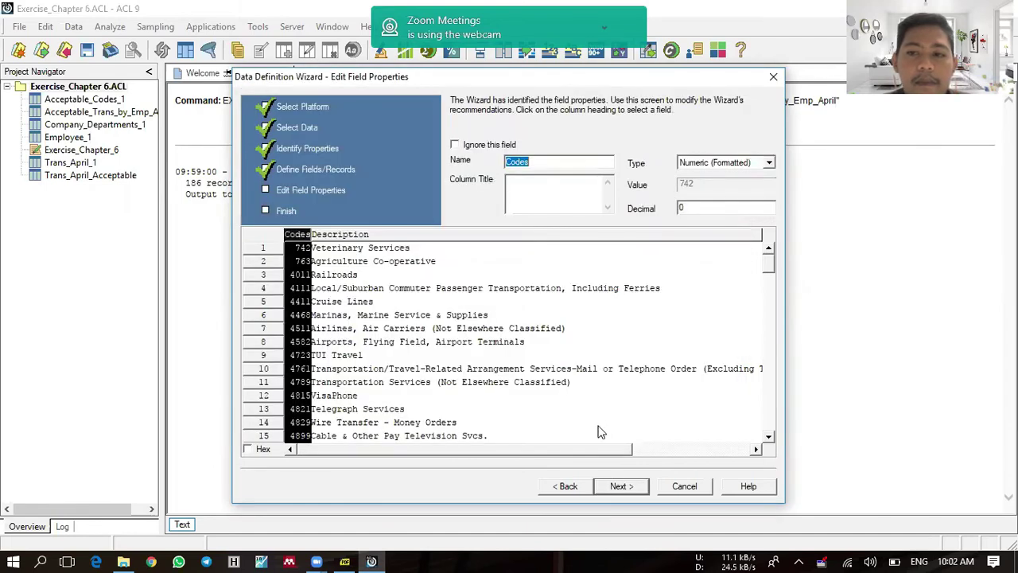
pyautogui.click(626, 489)
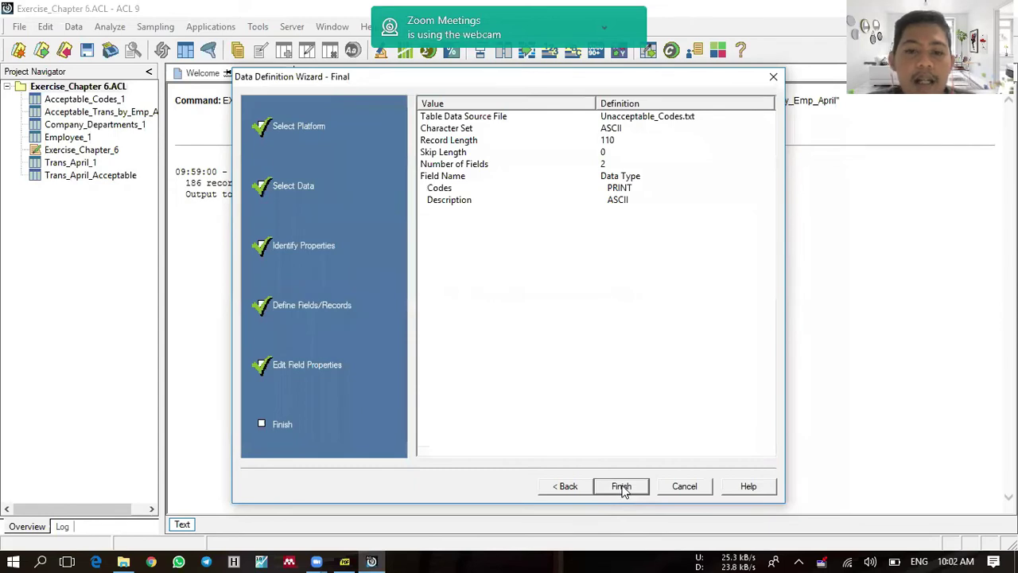
pyautogui.click(621, 486)
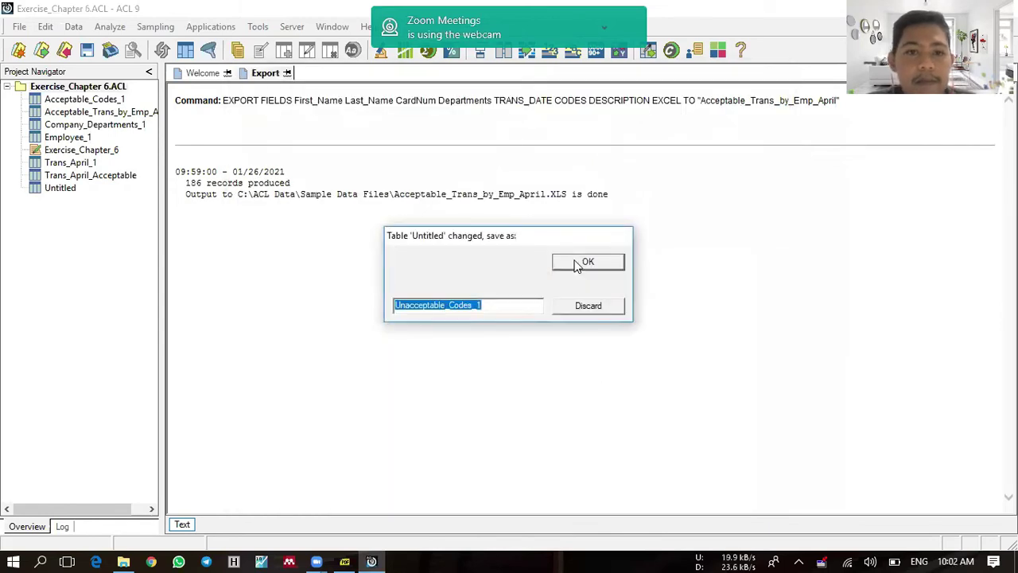
pyautogui.click(578, 268)
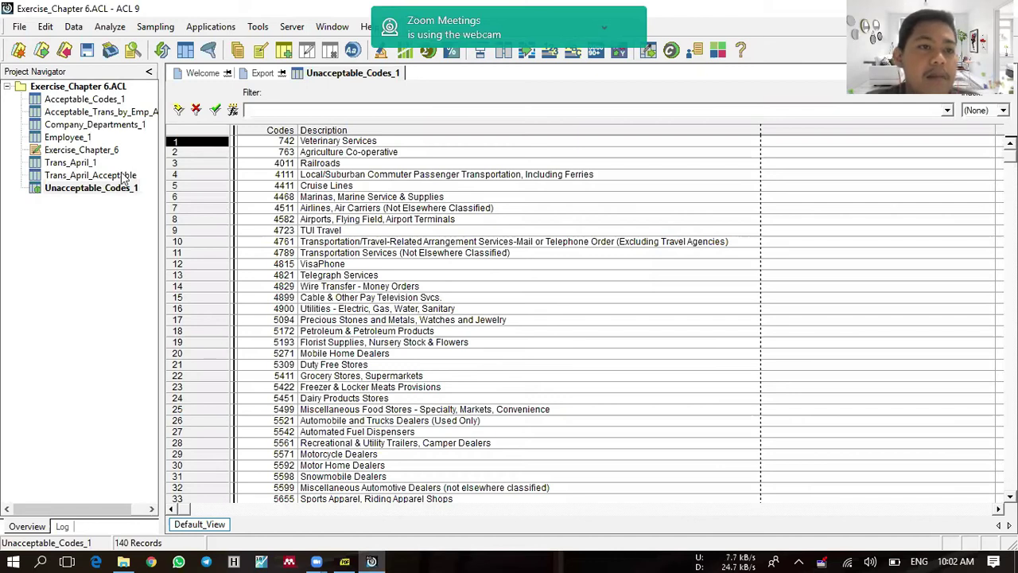
# Step: Change the Codes field's data type to ASCII in the table layout
pyautogui.click(45, 28)
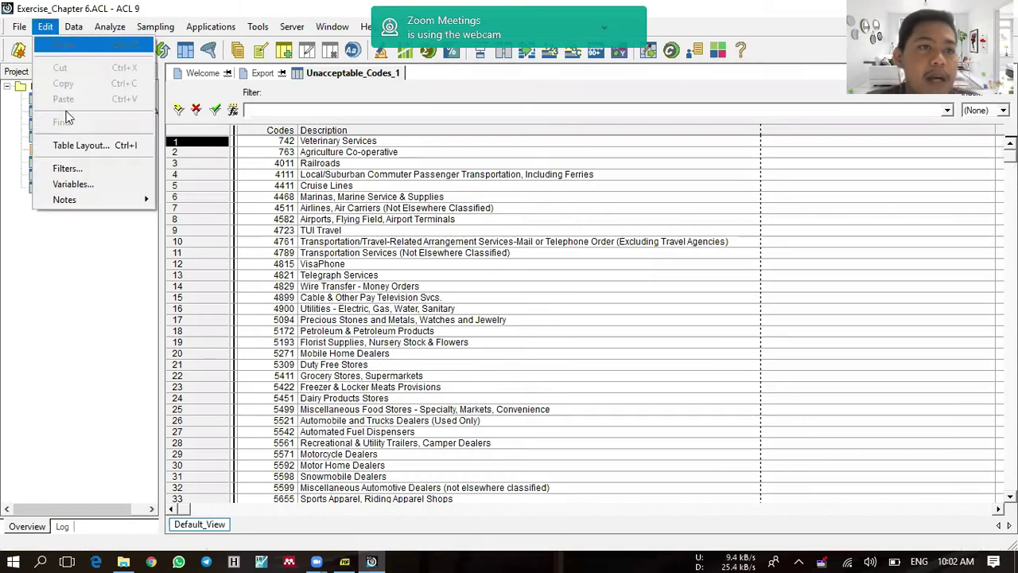
pyautogui.click(86, 149)
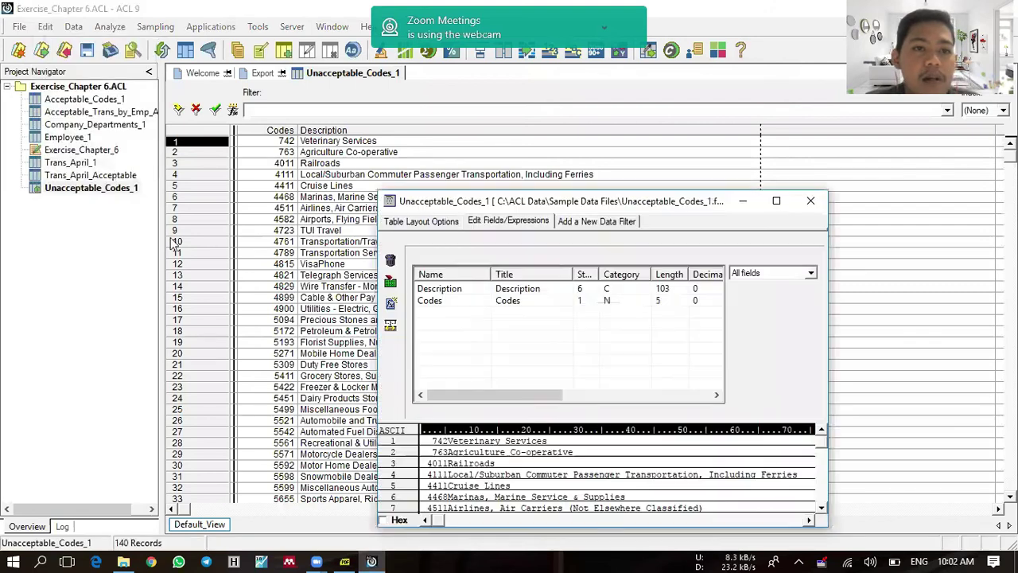
pyautogui.click(517, 307)
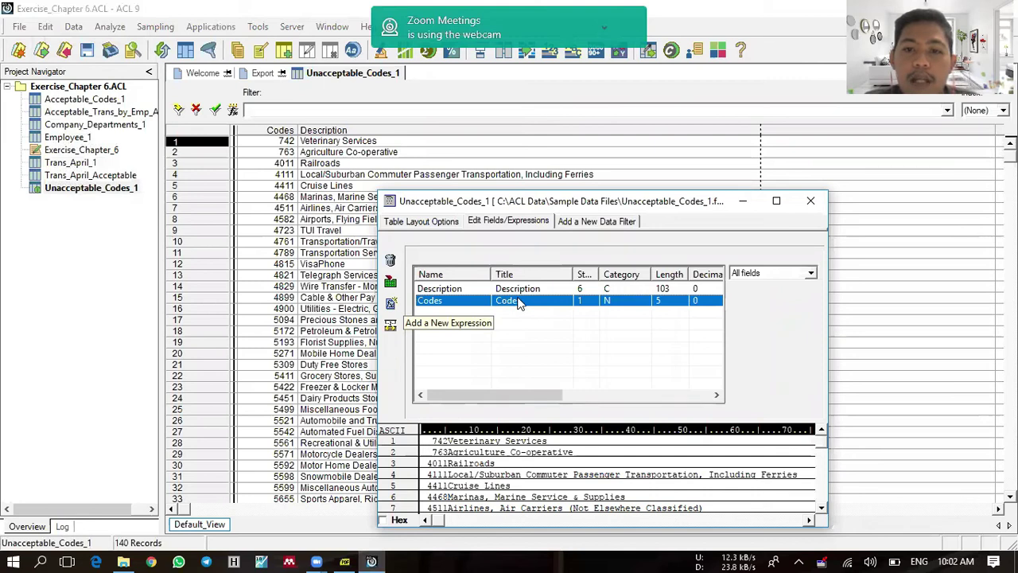
pyautogui.doubleClick(520, 305)
pyautogui.click(586, 275)
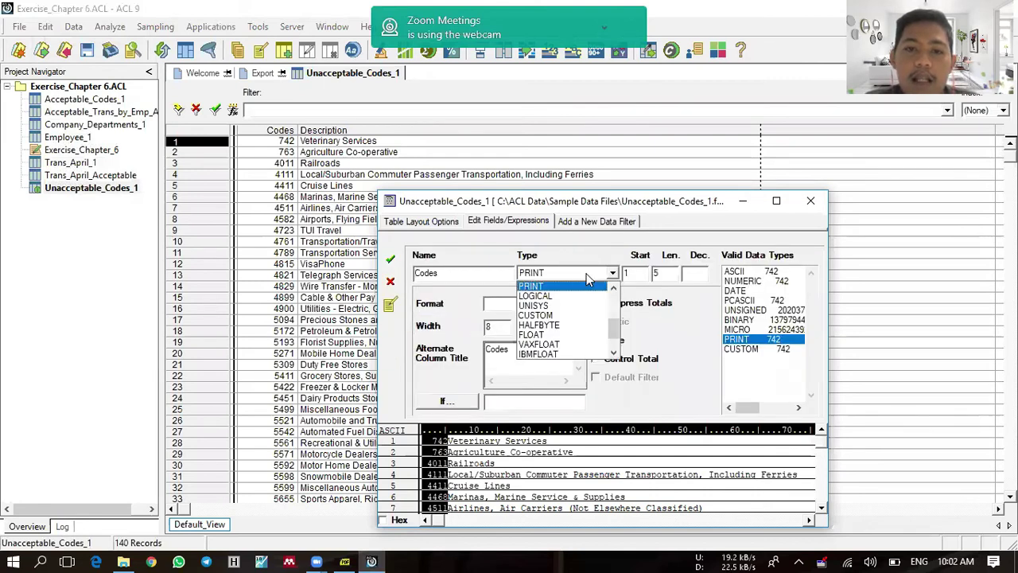
pyautogui.click(613, 289)
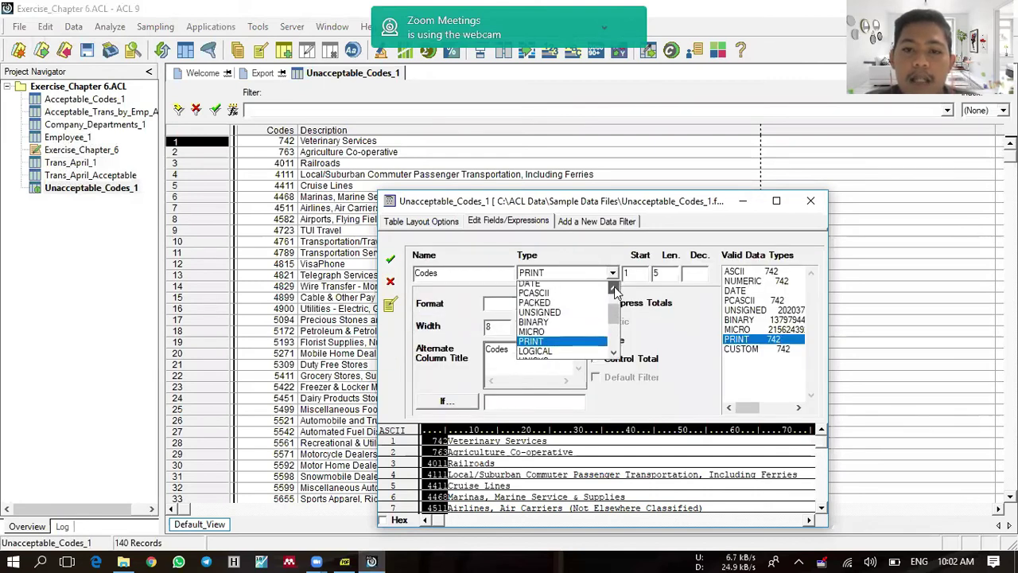
pyautogui.click(613, 289)
pyautogui.click(571, 289)
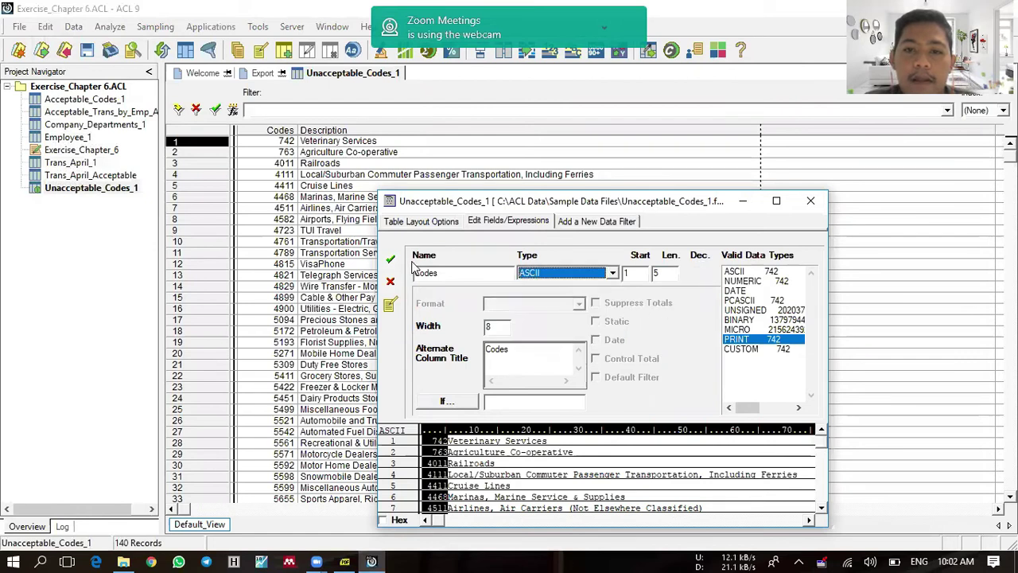
pyautogui.click(390, 263)
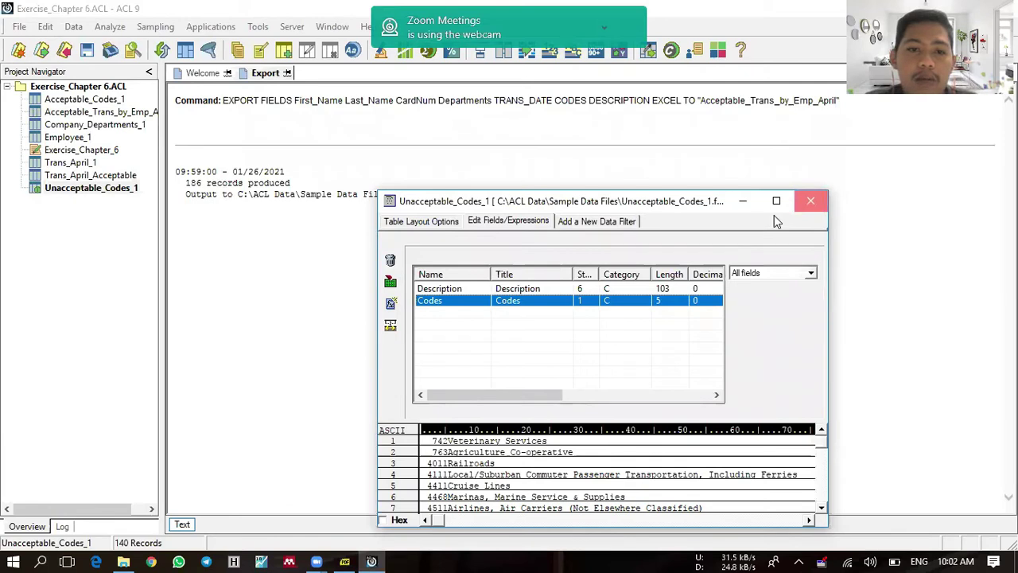
pyautogui.click(804, 202)
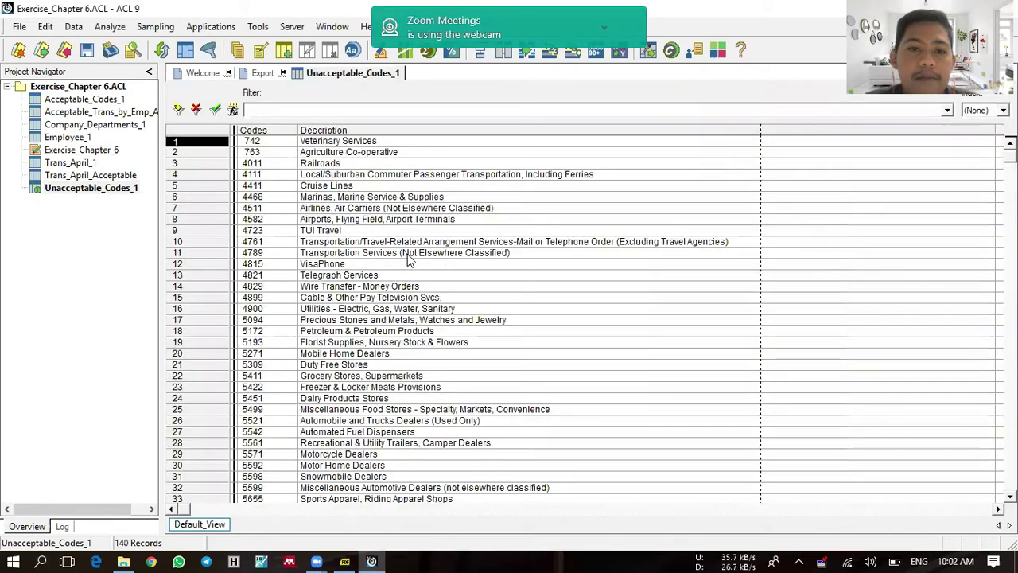
# Step: Add a computed field Codes_Sub_Nacc defined as SUBSTR(ALLTRIM(Codes),1,4)
pyautogui.click(46, 27)
pyautogui.click(119, 148)
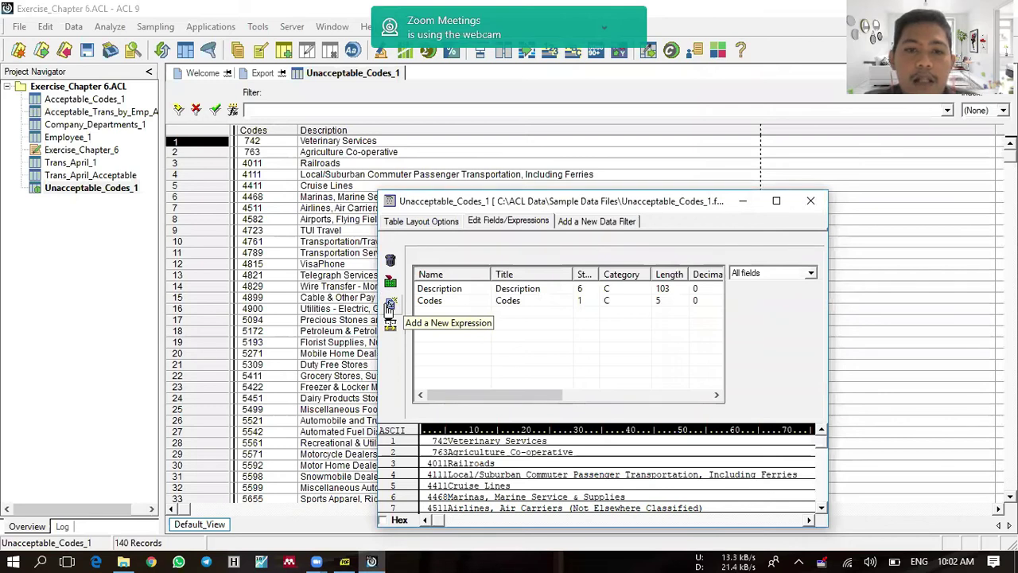
pyautogui.click(390, 305)
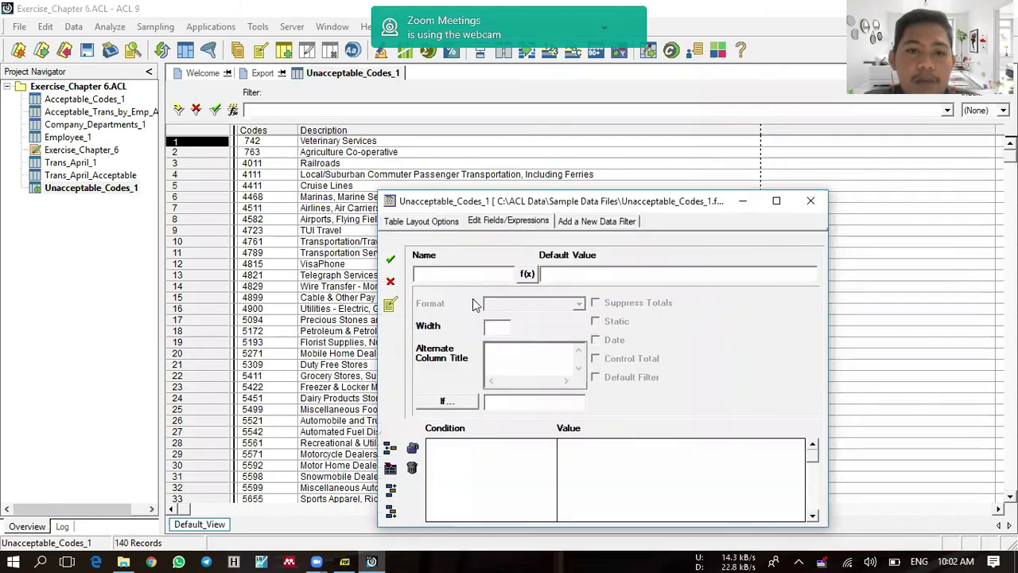
pyautogui.write('Codes_Sub')
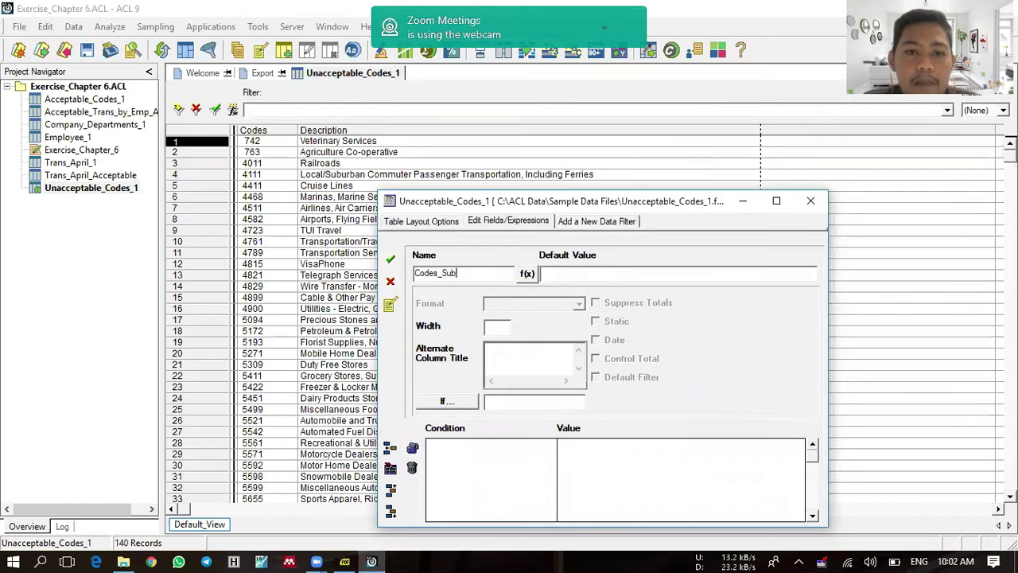
pyautogui.write('_NAcc')
pyautogui.press('Tab')
pyautogui.press('Tab')
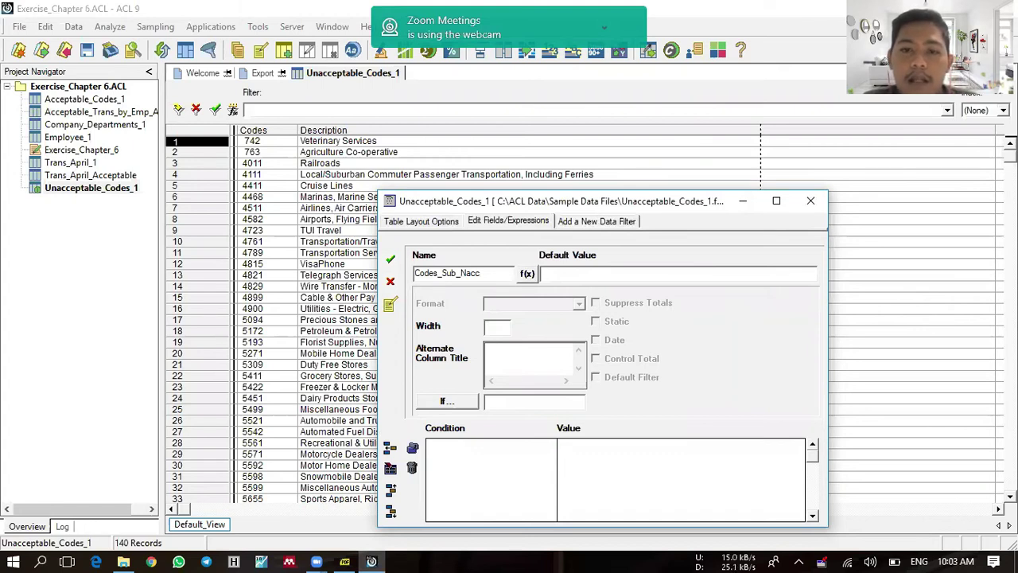
pyautogui.write('SUBSTR')
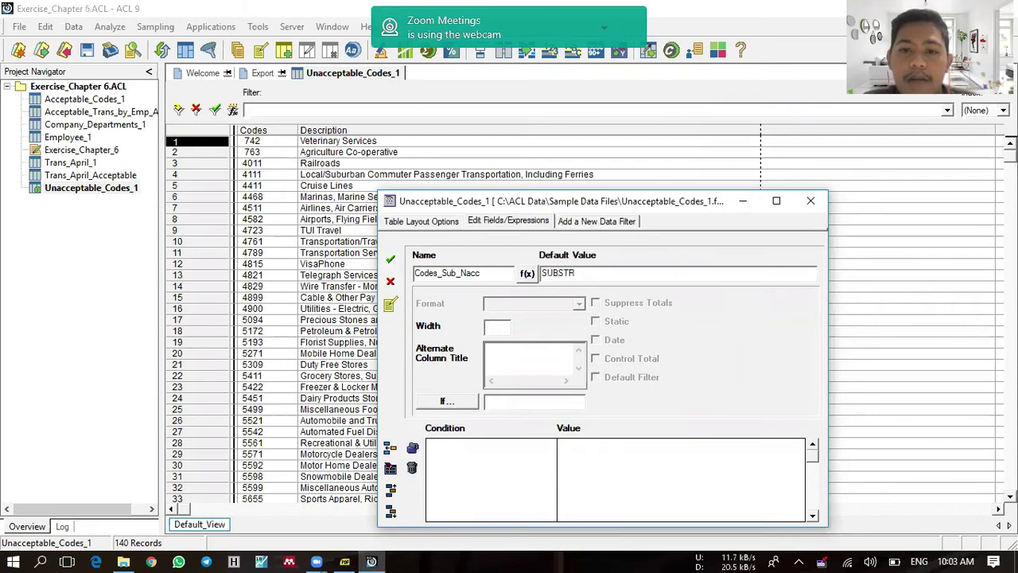
pyautogui.write('(ALLTRIM')
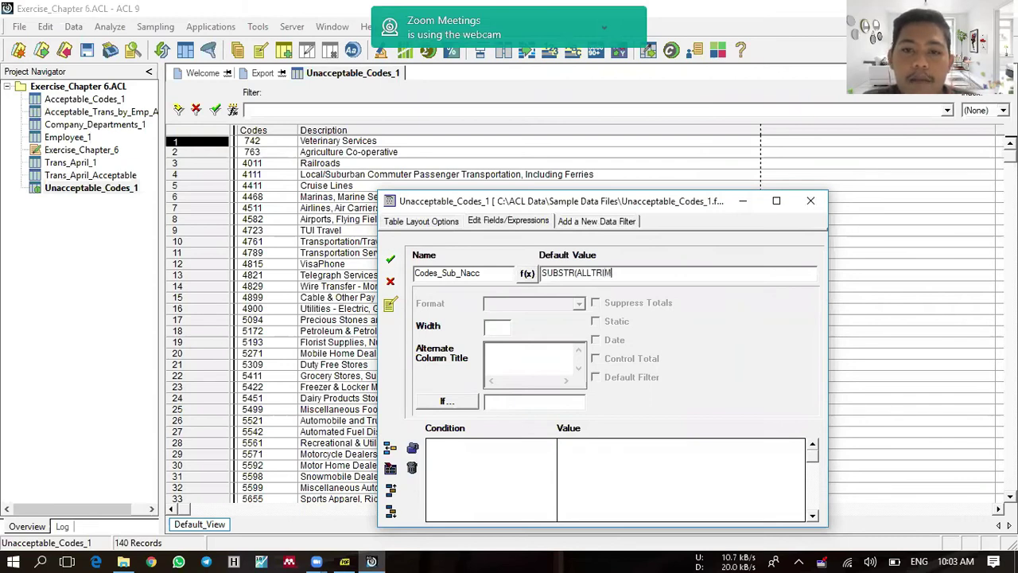
pyautogui.write('(')
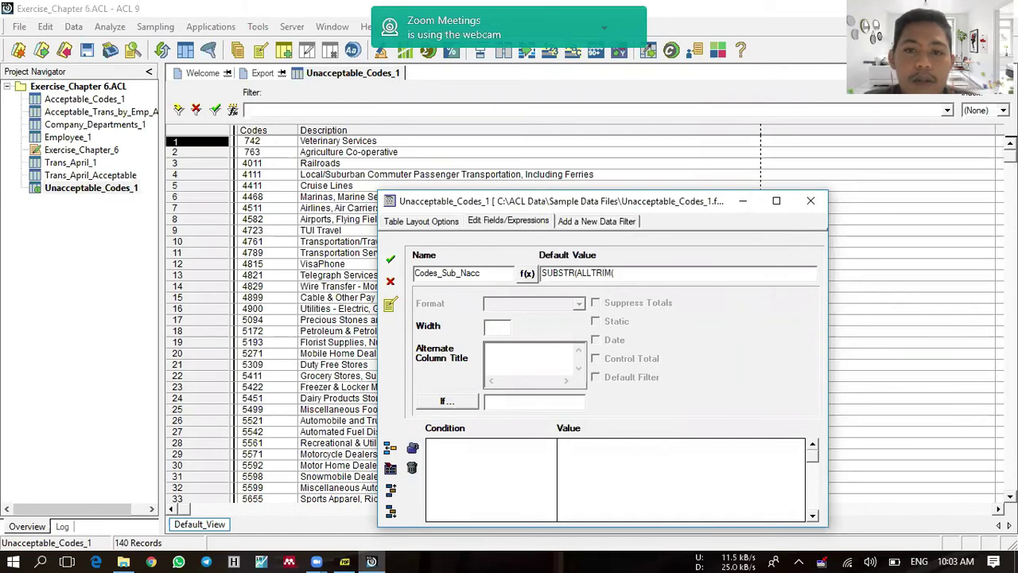
pyautogui.write('Codes')
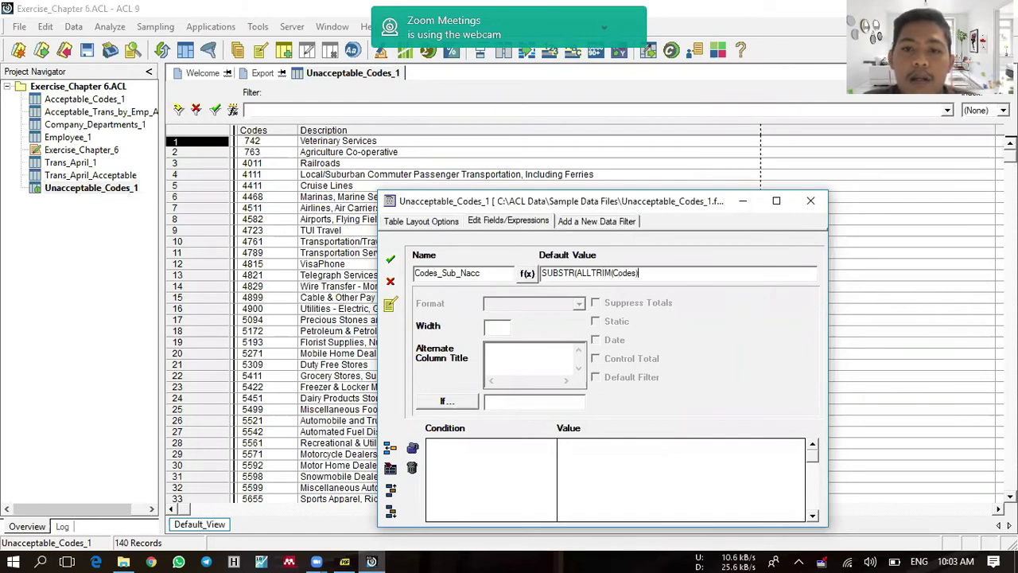
pyautogui.write(')1,4')
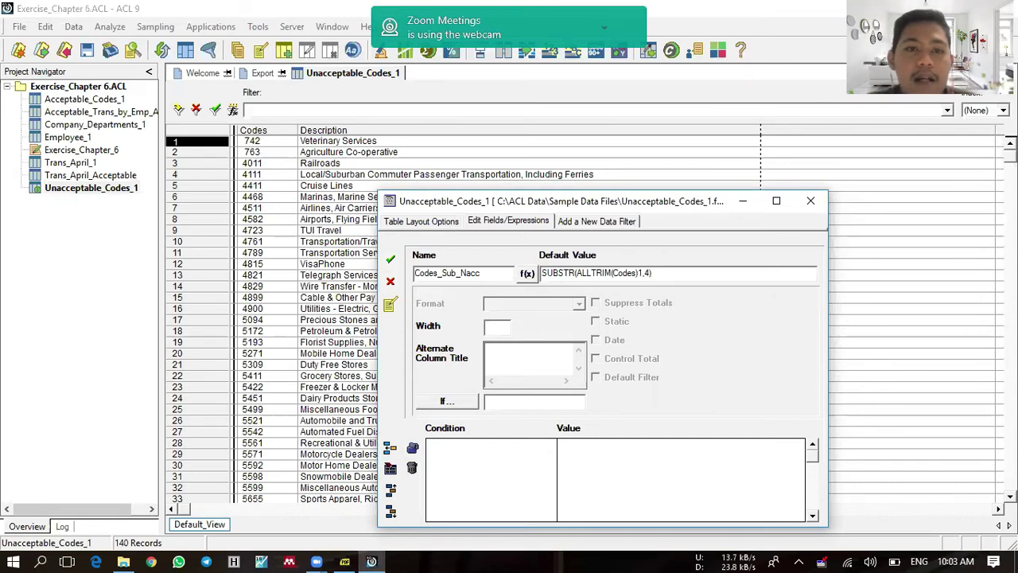
pyautogui.click(396, 264)
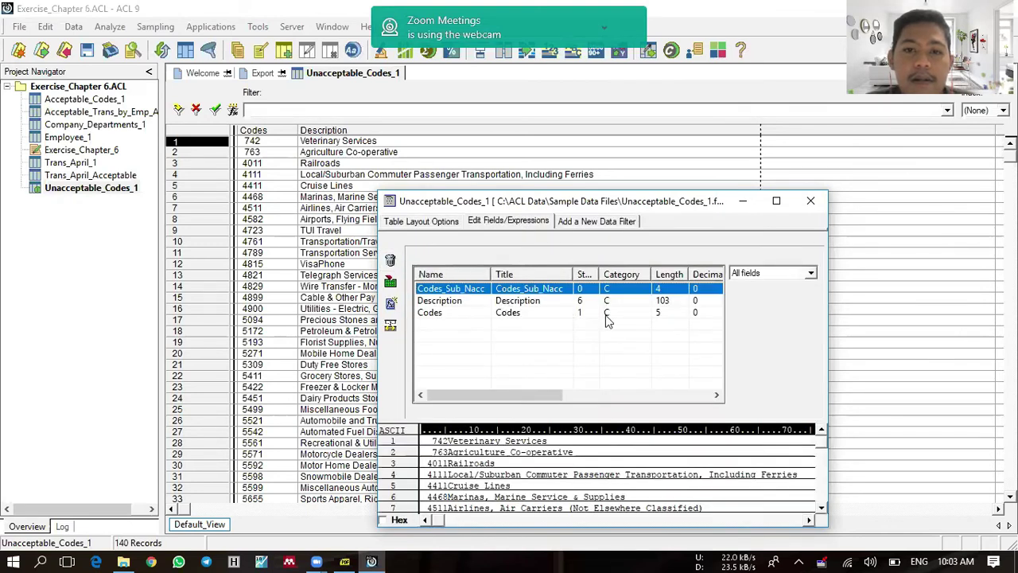
pyautogui.click(808, 202)
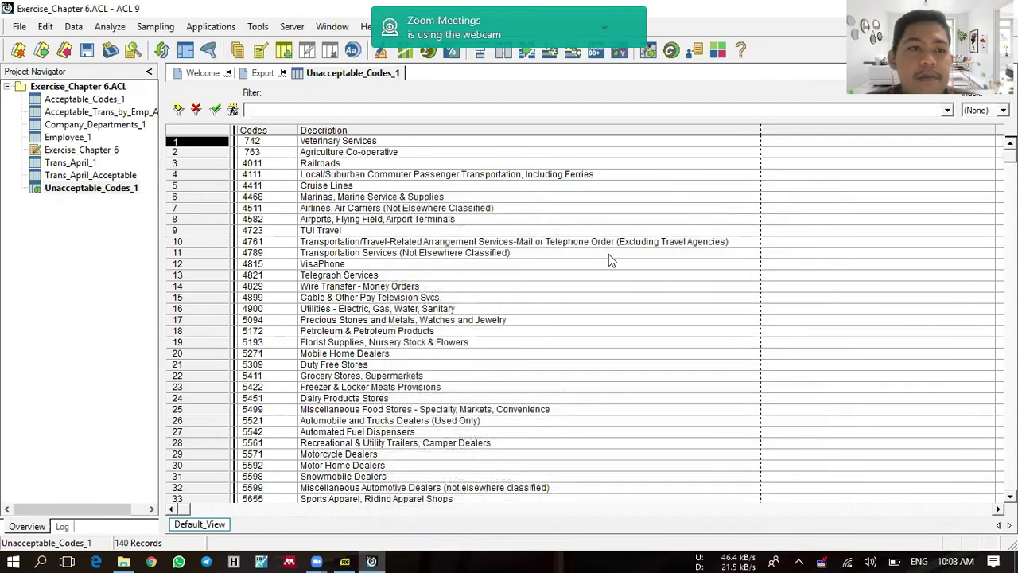
# Step: Open the Trans_April_1 table with its 281 transaction records
pyautogui.doubleClick(64, 163)
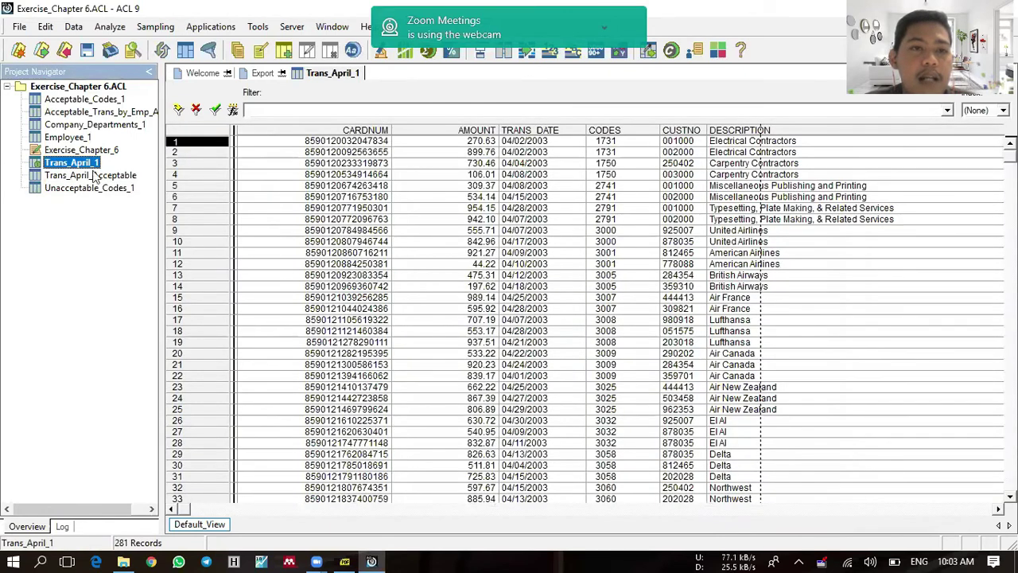
pyautogui.click(73, 29)
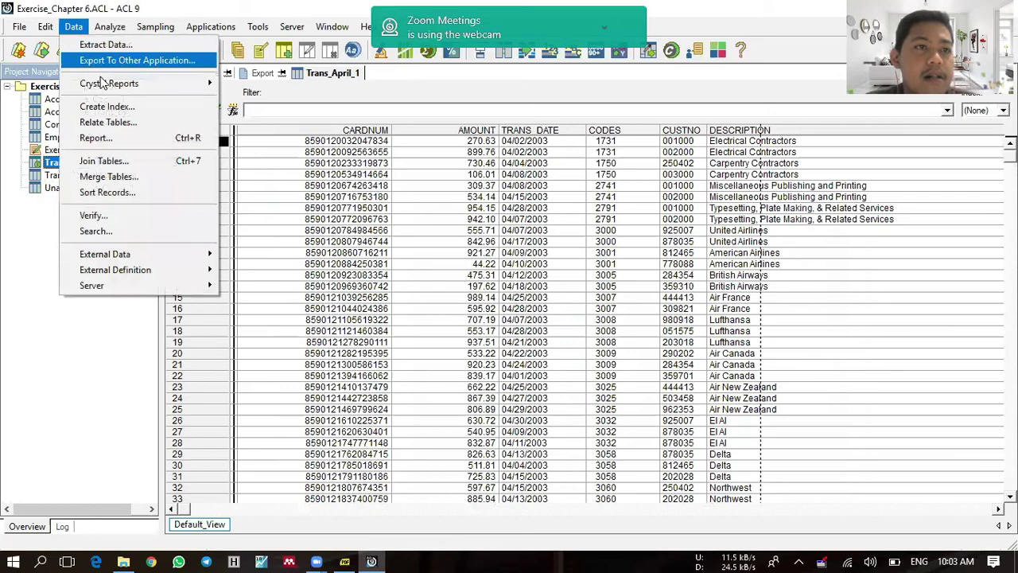
# Step: Add Unacceptable_Codes_1 to the relations and link Trans_April_1's Codes_Sub field to it
pyautogui.click(125, 123)
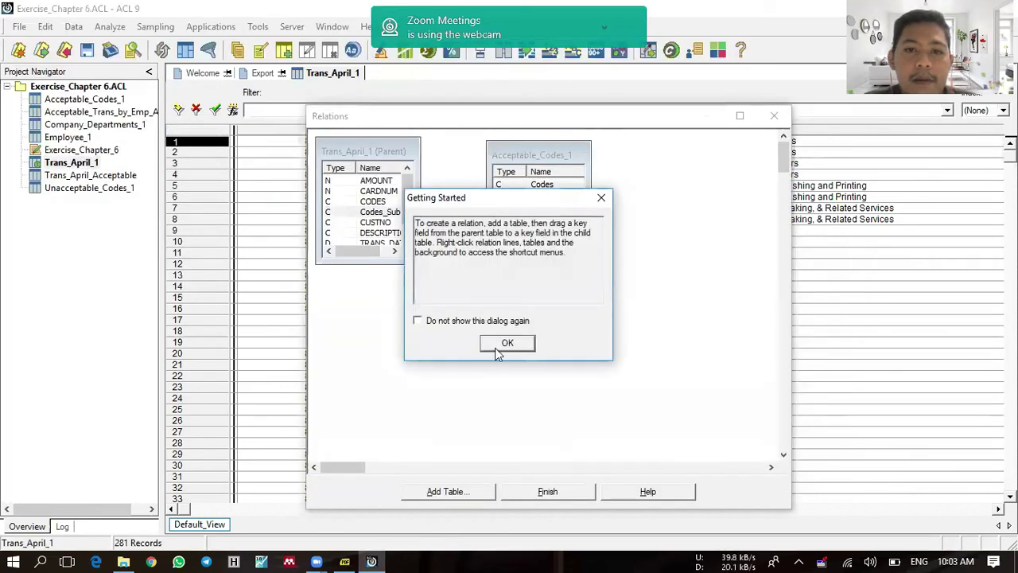
pyautogui.click(493, 348)
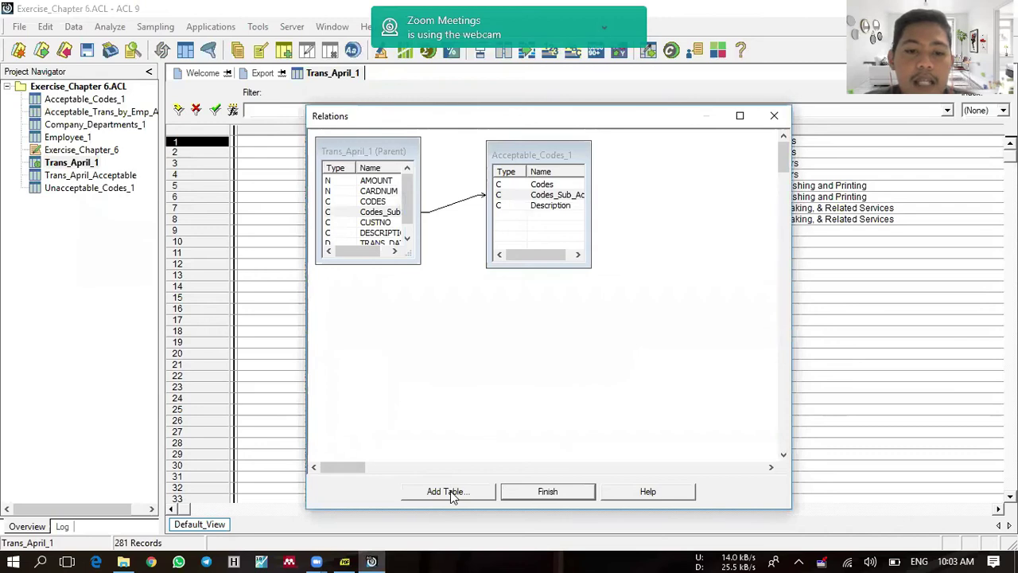
pyautogui.click(450, 491)
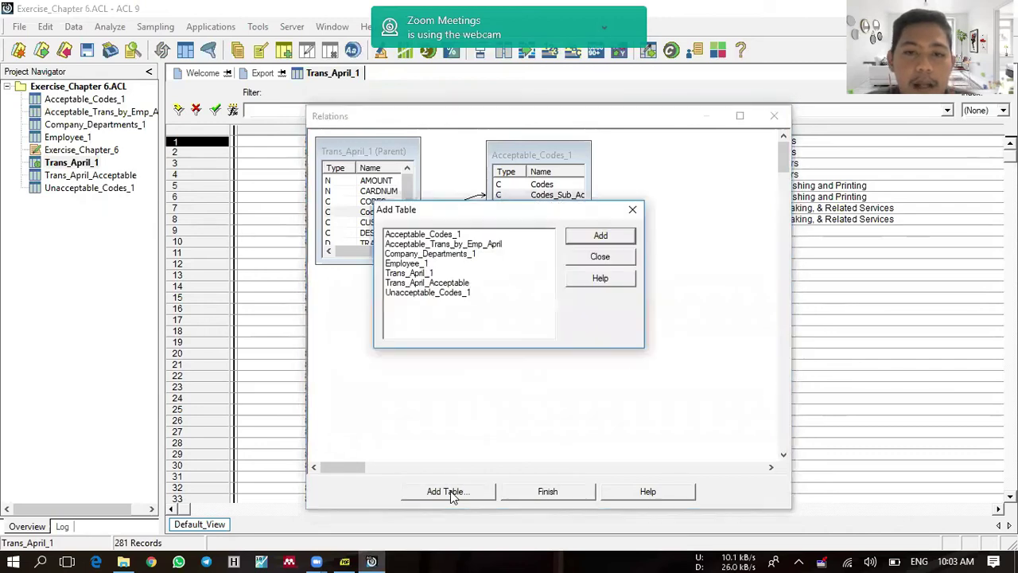
pyautogui.click(450, 296)
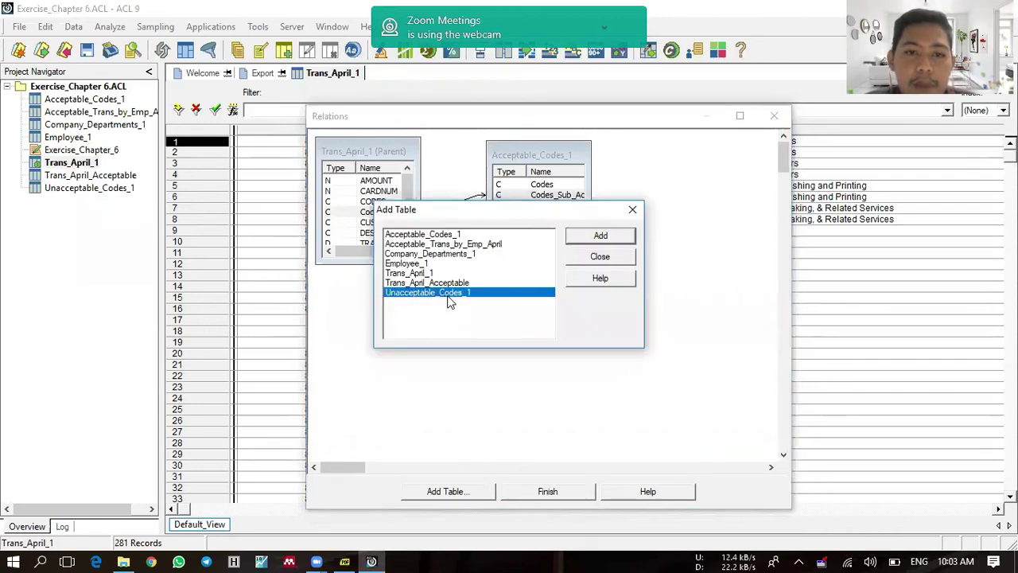
pyautogui.click(590, 235)
pyautogui.click(633, 210)
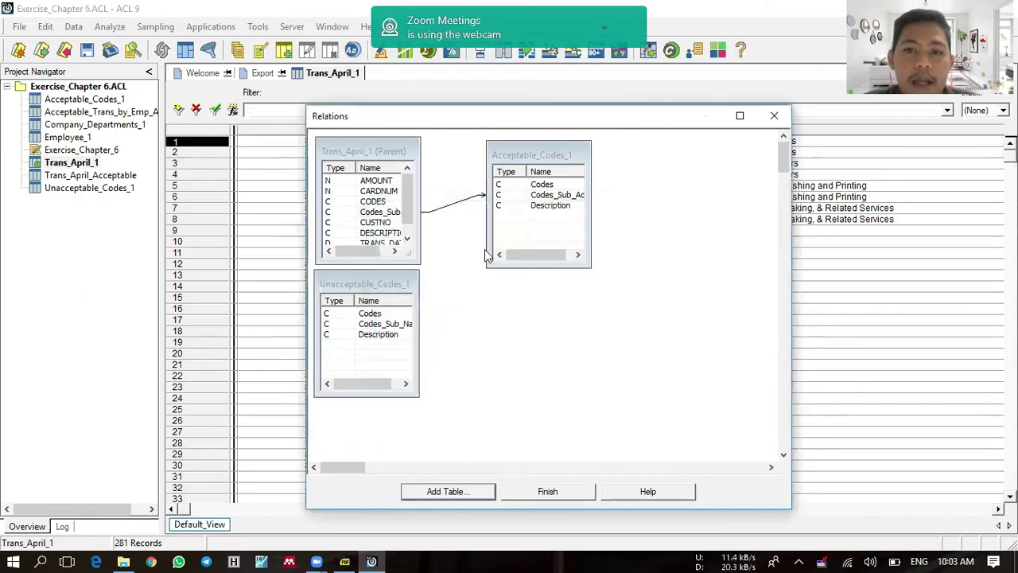
pyautogui.moveTo(404, 287); pyautogui.dragTo(577, 299)
pyautogui.moveTo(392, 213); pyautogui.dragTo(504, 347)
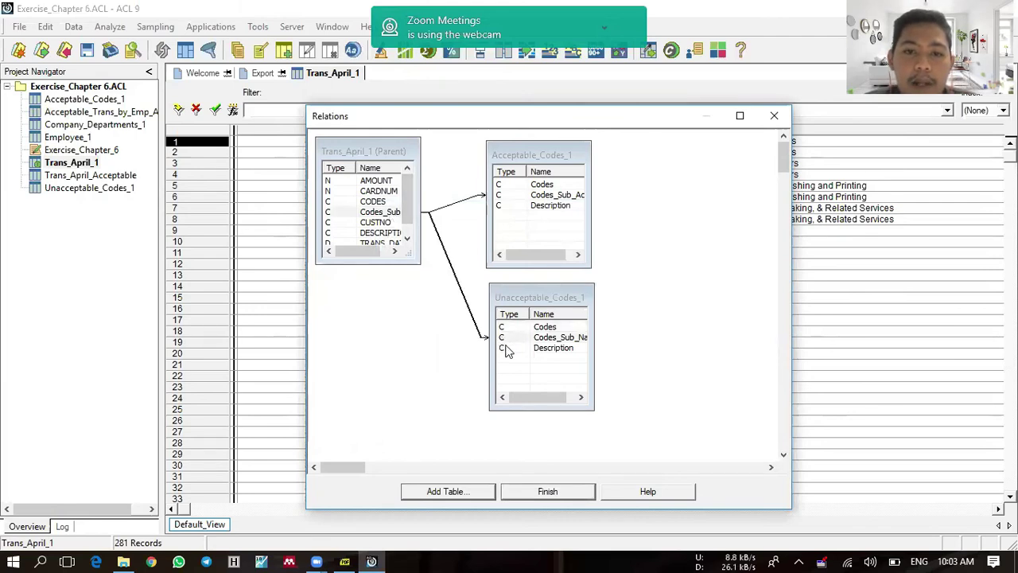
pyautogui.click(555, 492)
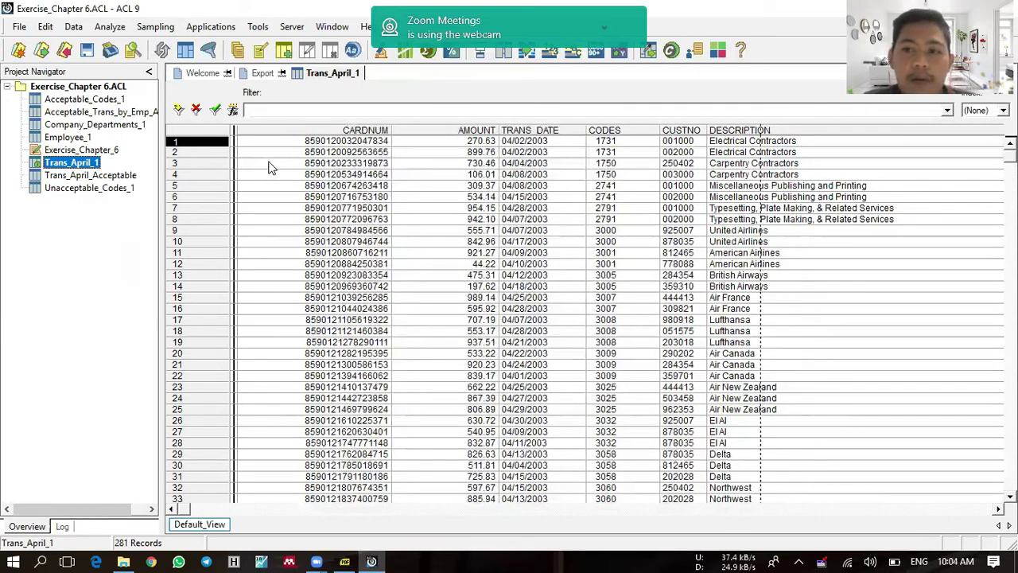
# Step: Apply a view filter keeping records where both Codes_Sub_Acc and Codes_Sub_Nacc are blank
pyautogui.click(233, 112)
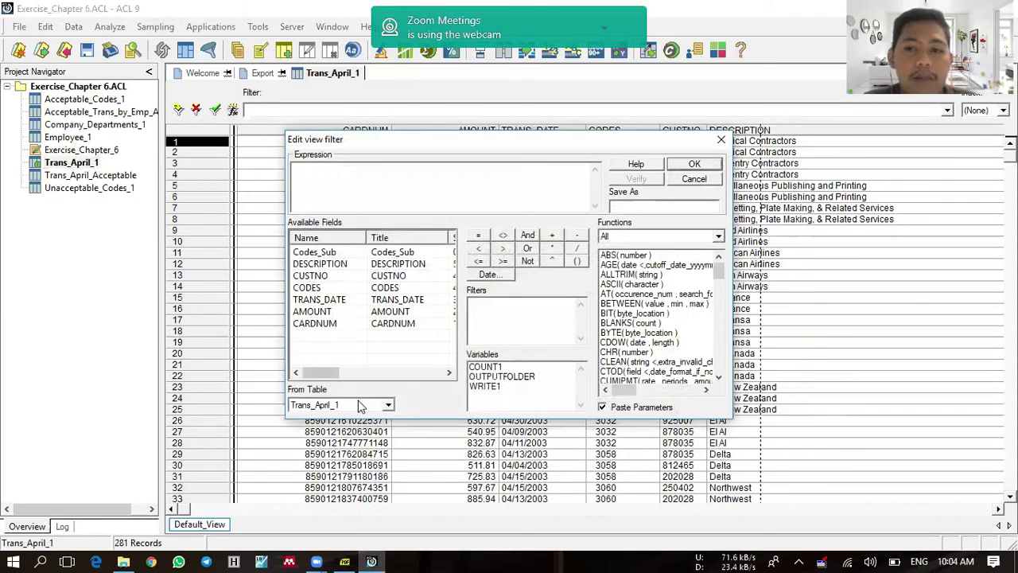
pyautogui.click(362, 406)
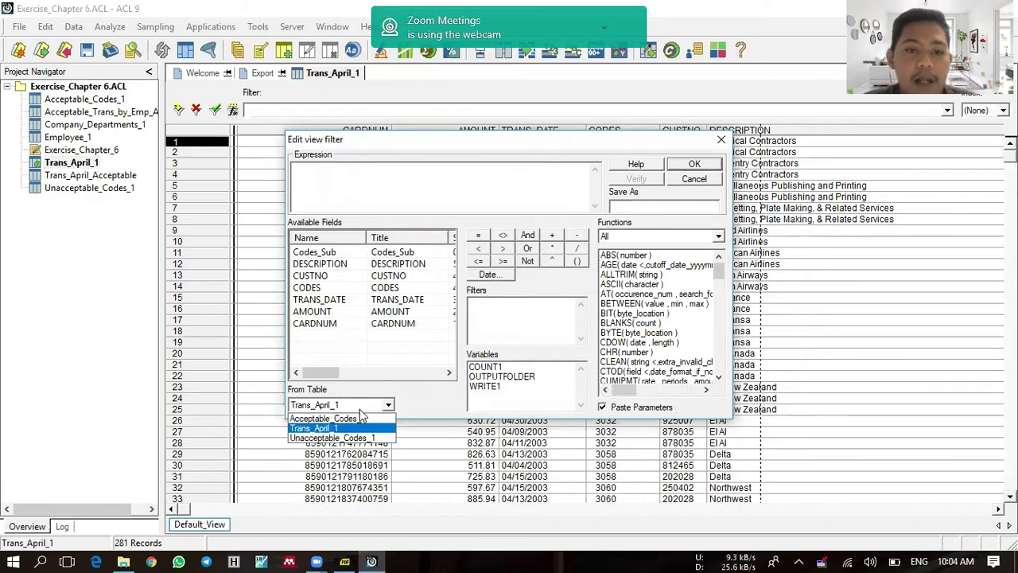
pyautogui.click(362, 420)
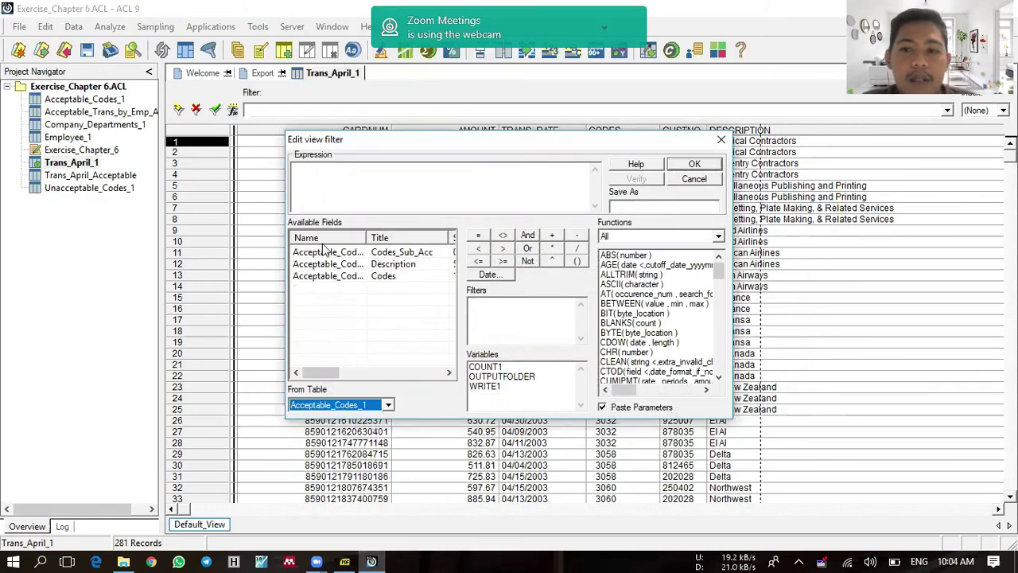
pyautogui.click(302, 172)
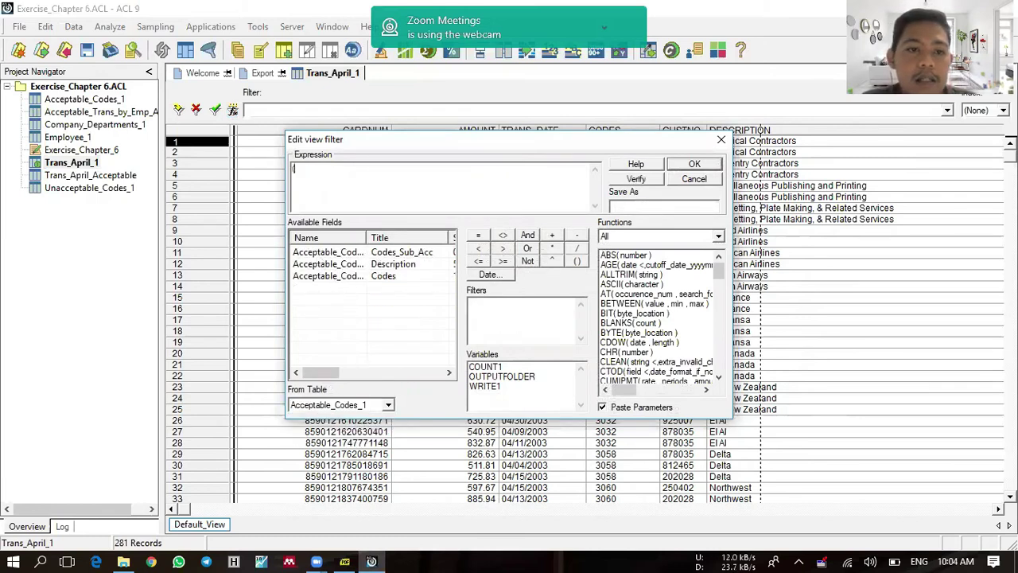
pyautogui.write('(')
pyautogui.doubleClick(333, 252)
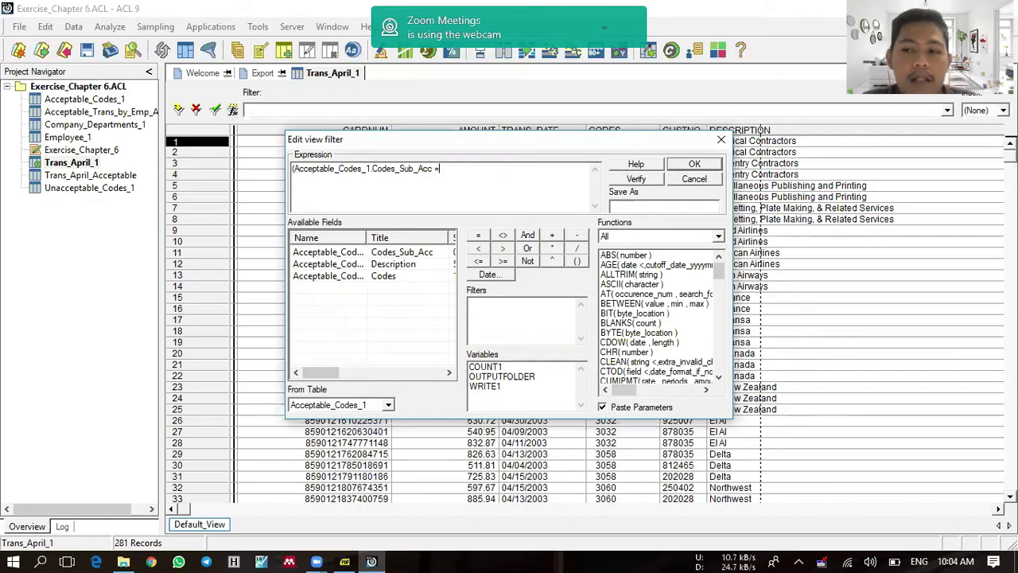
pyautogui.write('" ") AND (')
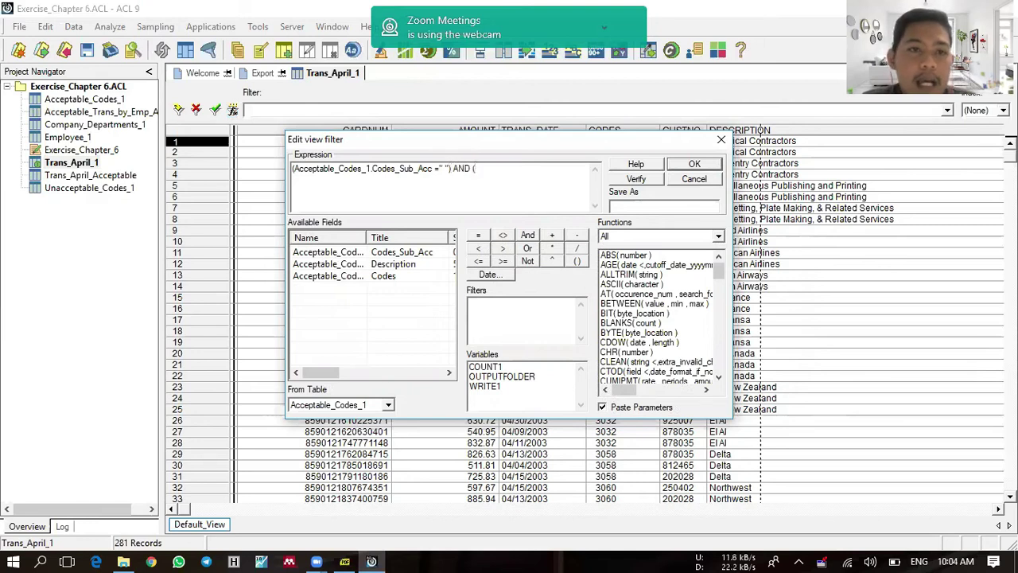
pyautogui.click(375, 405)
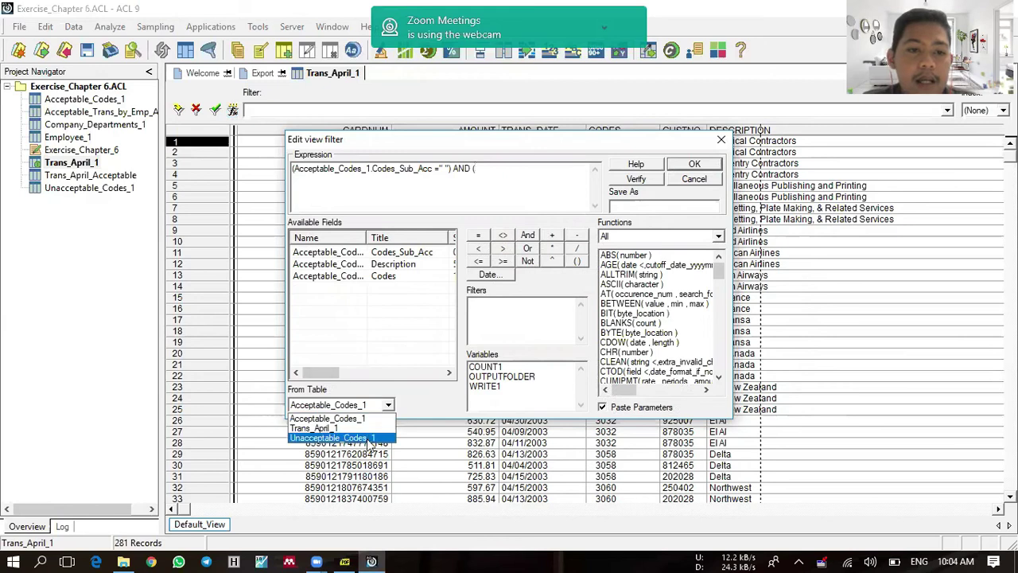
pyautogui.click(371, 438)
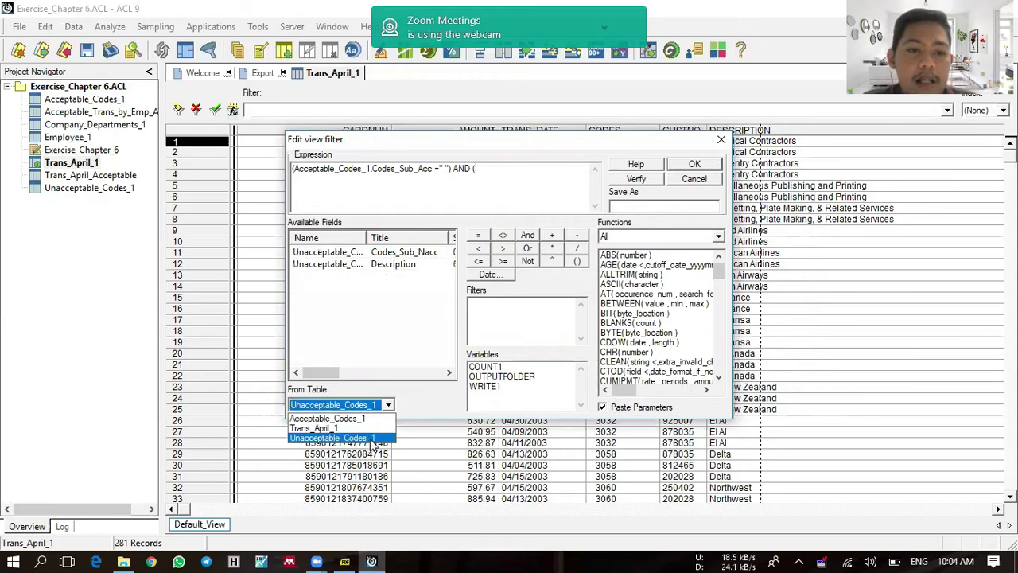
pyautogui.doubleClick(383, 253)
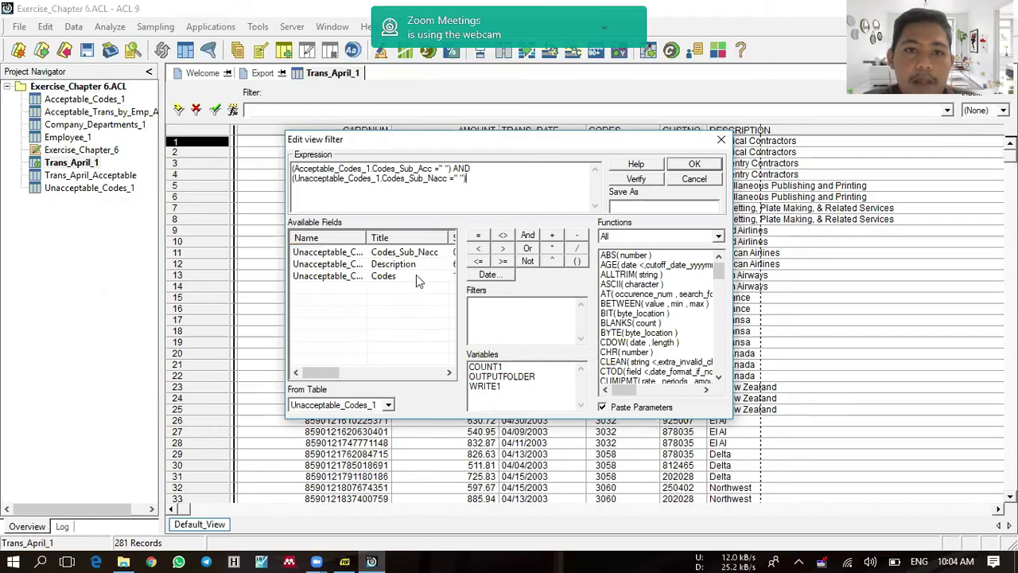
pyautogui.click(684, 166)
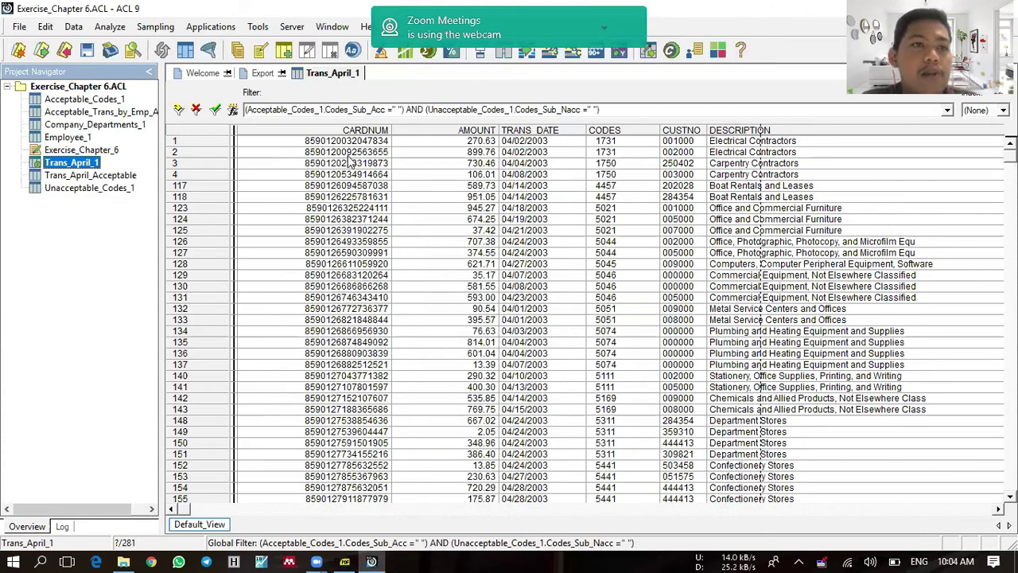
# Step: Count the filtered records (88 of 281), then switch to the exercise PDF
pyautogui.click(107, 29)
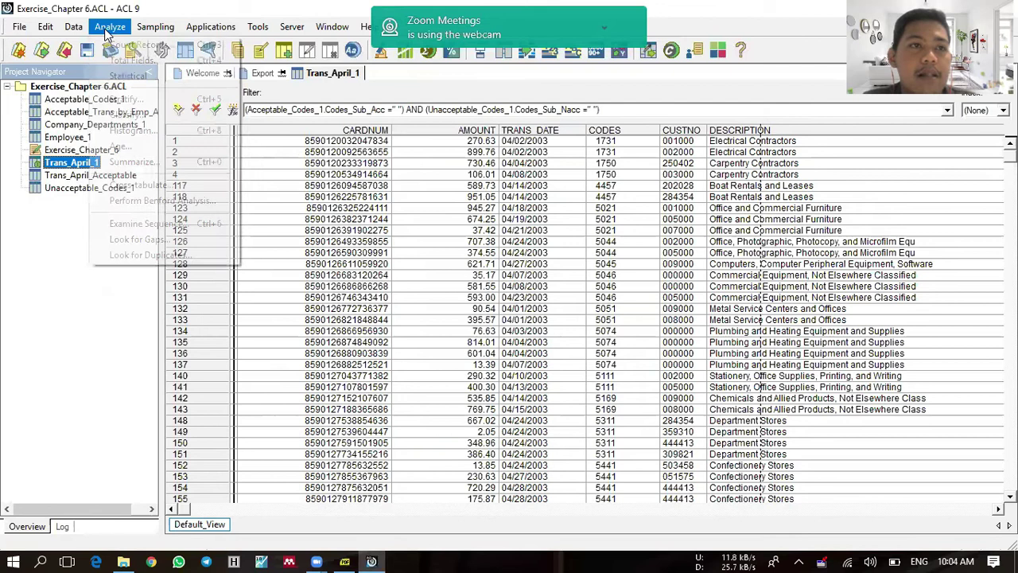
pyautogui.click(115, 46)
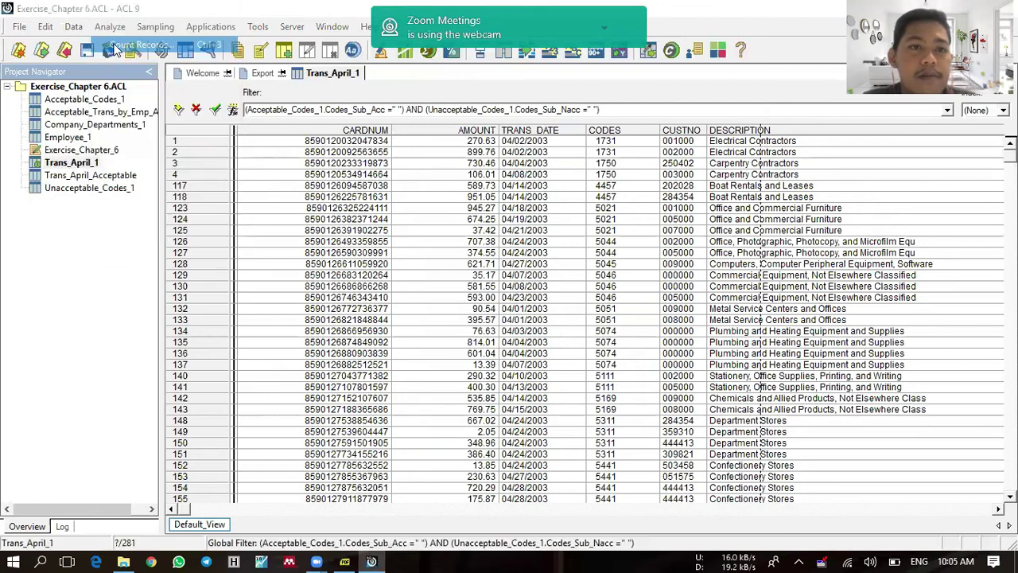
pyautogui.click(479, 376)
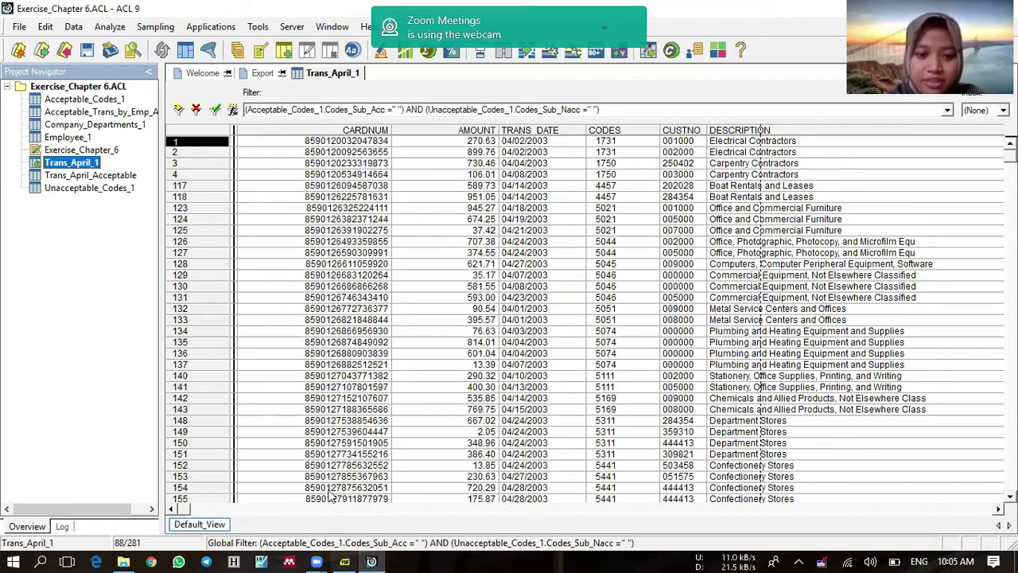
pyautogui.hotkey('alt', 'Tab')
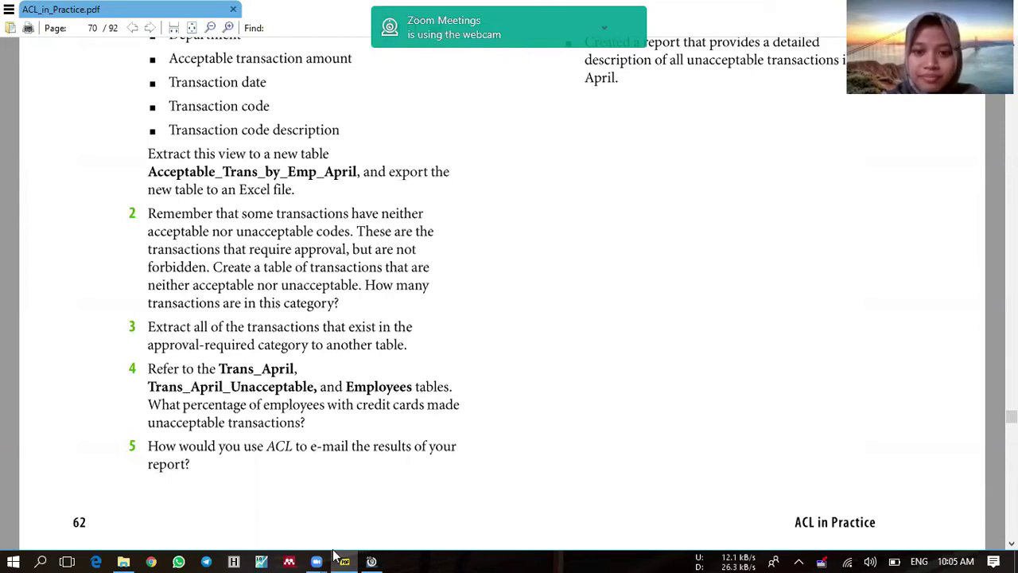
# Step: Return to ACL 9 showing the filtered Trans_April_1 table
pyautogui.click(370, 561)
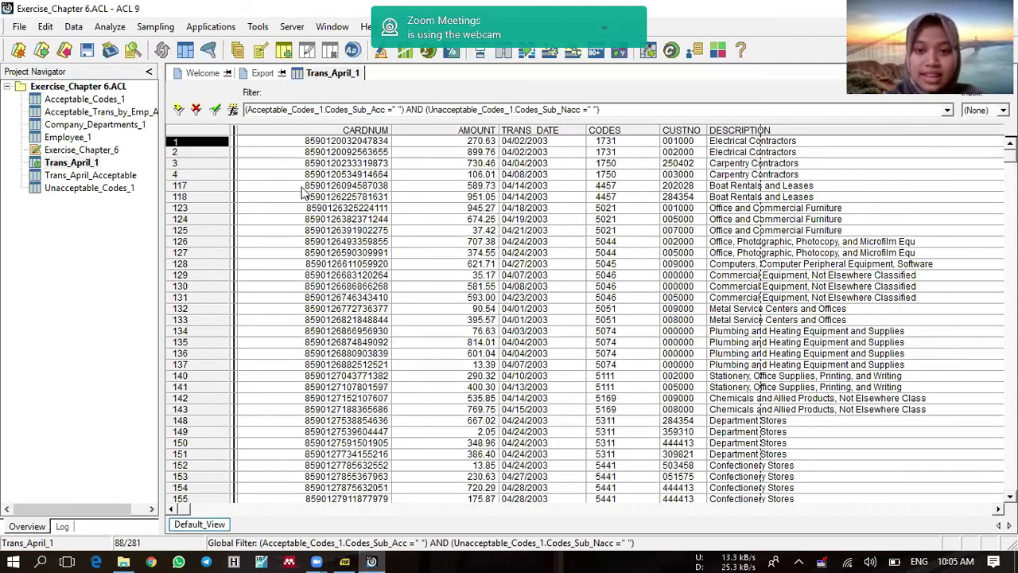
# Step: Start a field extract from Trans_April_1 that includes all fields
pyautogui.click(76, 31)
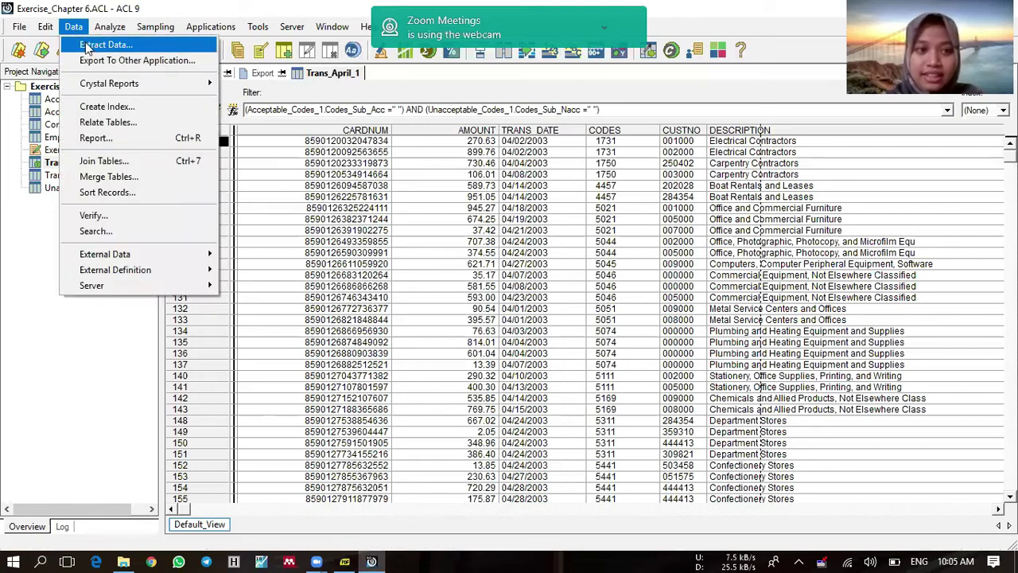
pyautogui.click(95, 45)
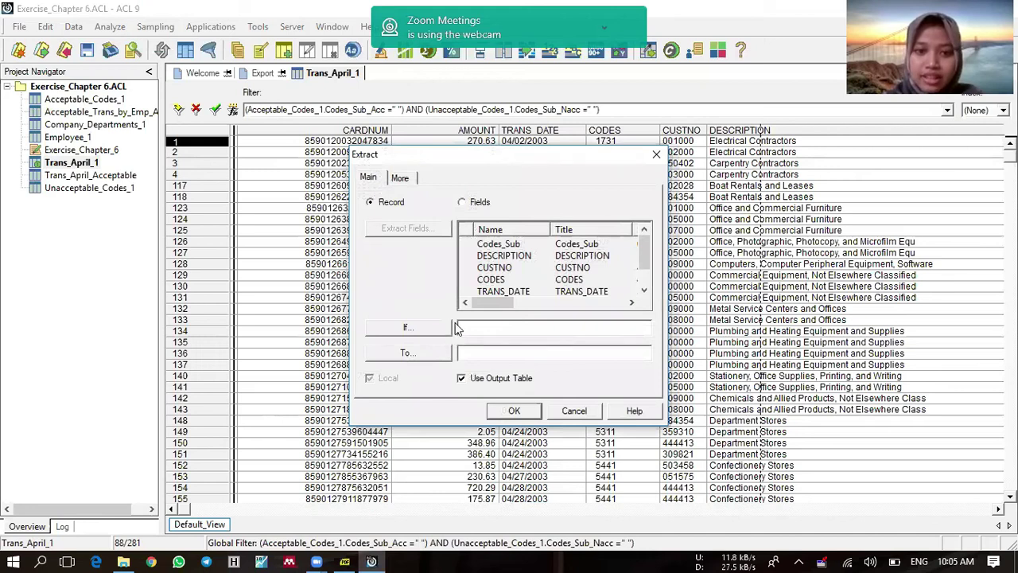
pyautogui.click(462, 203)
pyautogui.click(427, 229)
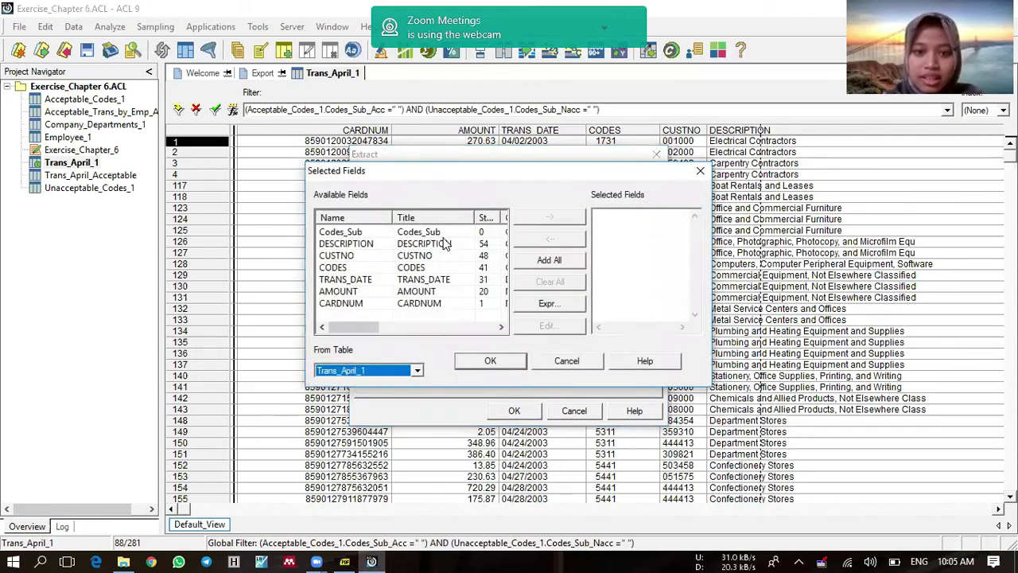
pyautogui.click(527, 267)
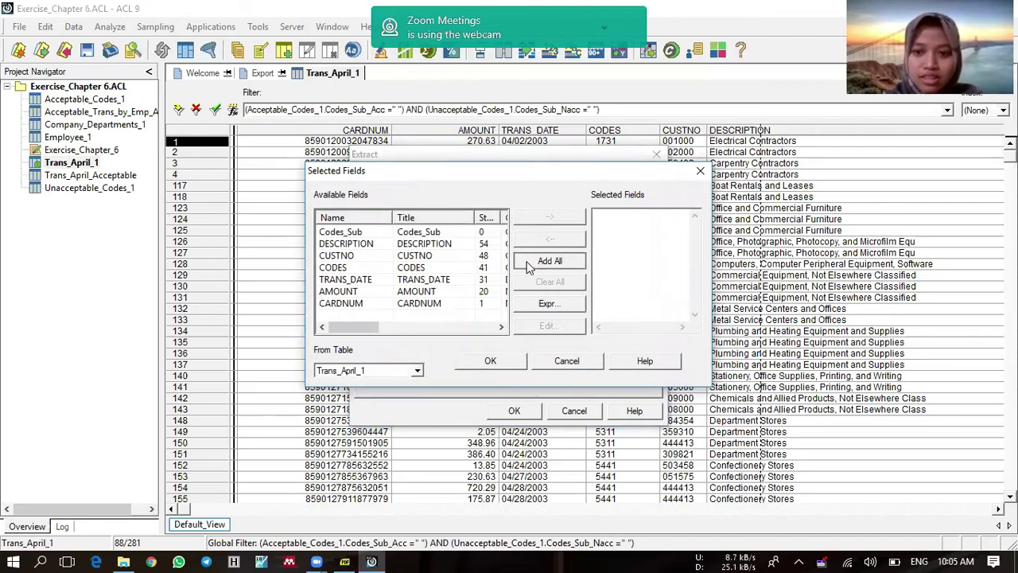
pyautogui.click(509, 361)
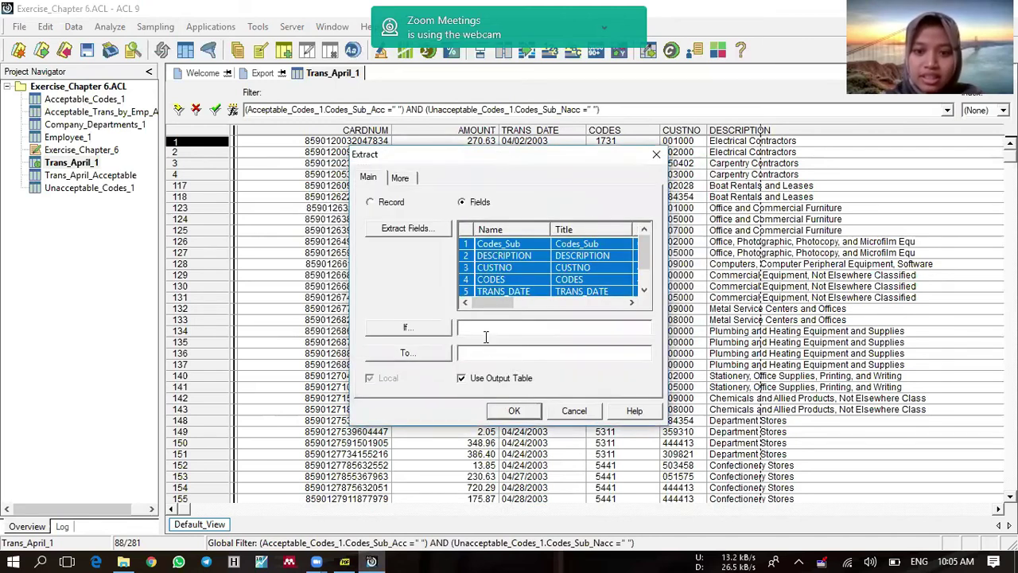
# Step: Set the extract condition to require blank Codes_Sub_Acc and blank Codes_Sub_Nacc
pyautogui.click(434, 331)
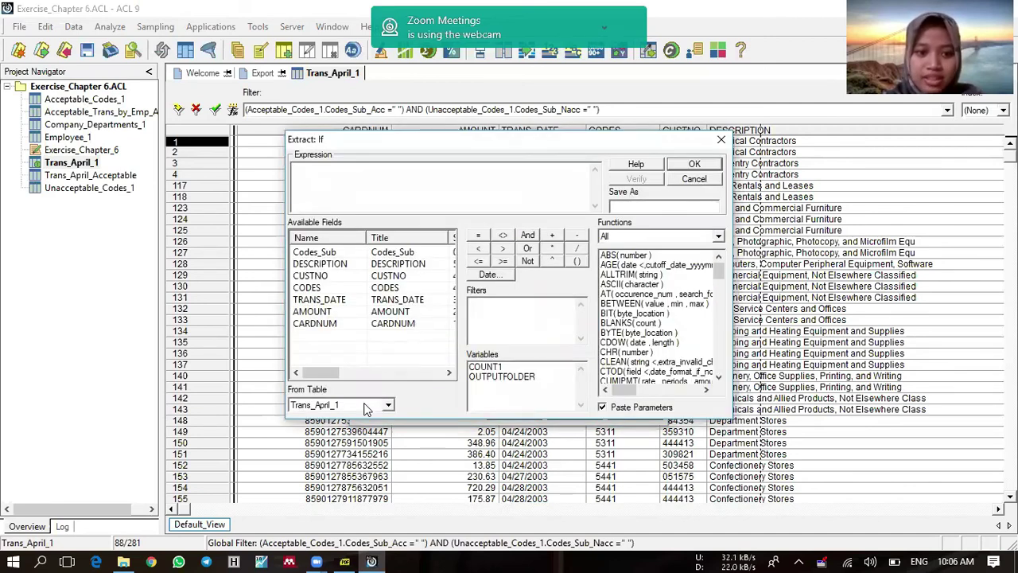
pyautogui.click(366, 407)
pyautogui.click(355, 422)
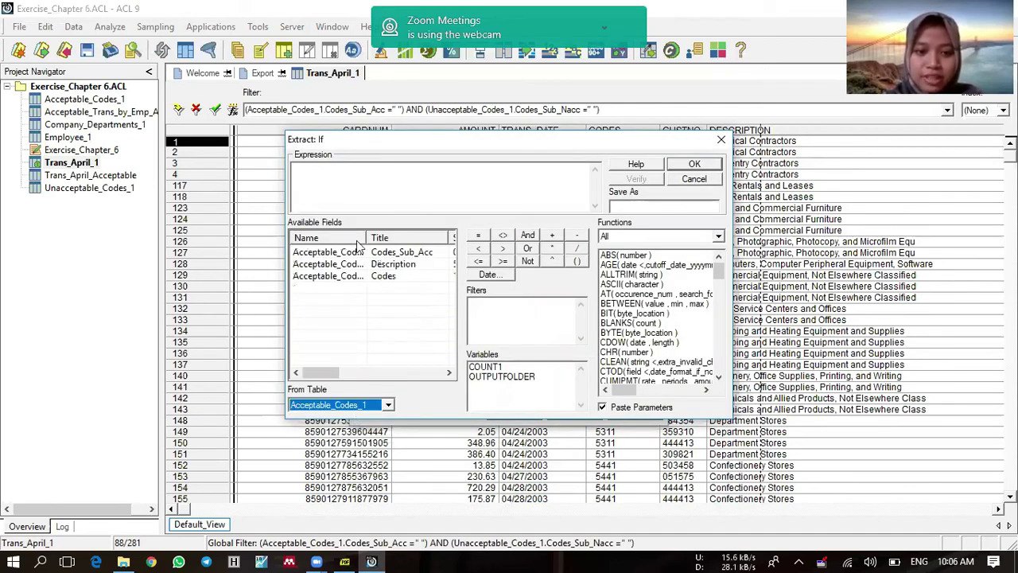
pyautogui.click(328, 186)
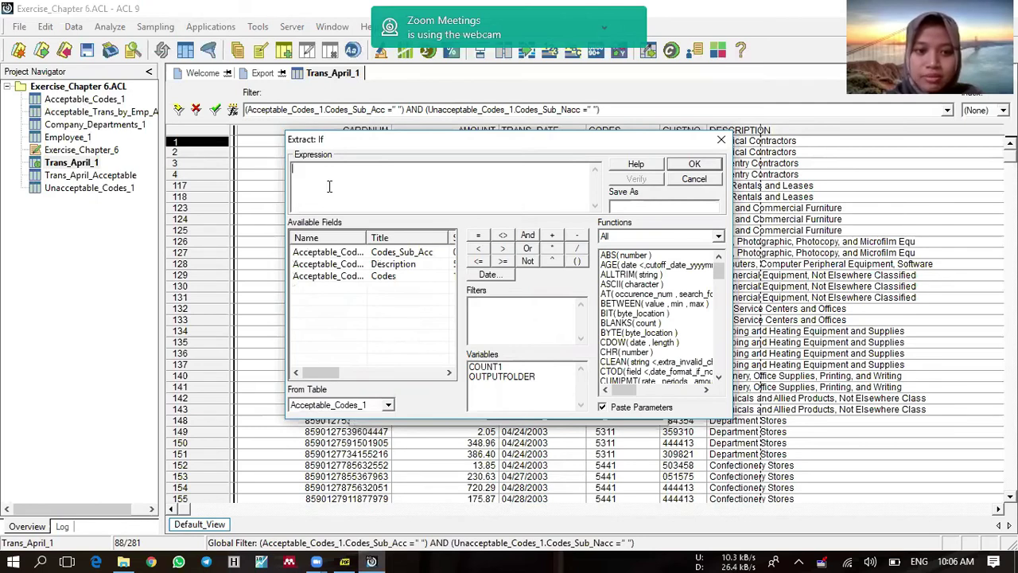
pyautogui.write('(')
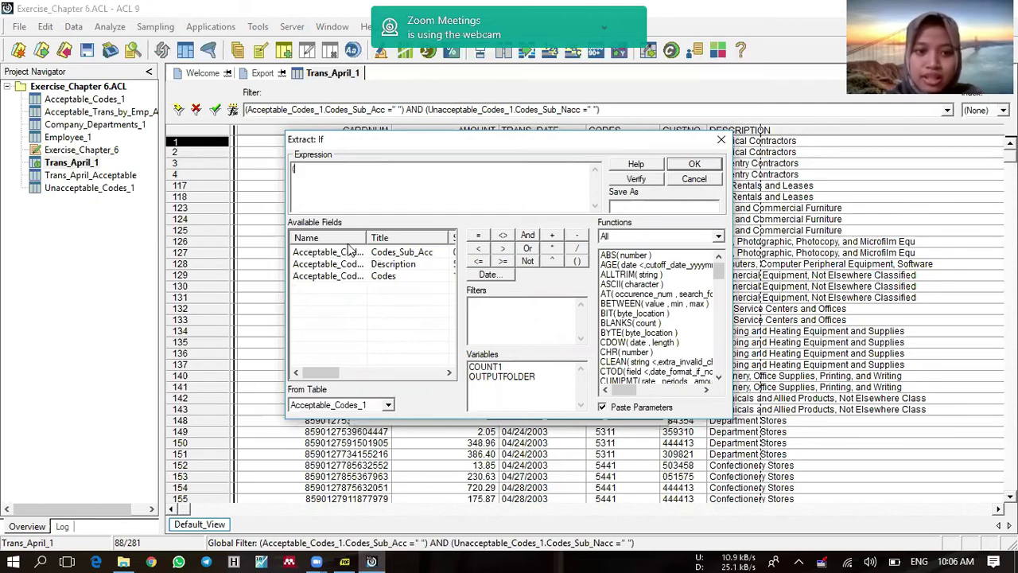
pyautogui.doubleClick(350, 252)
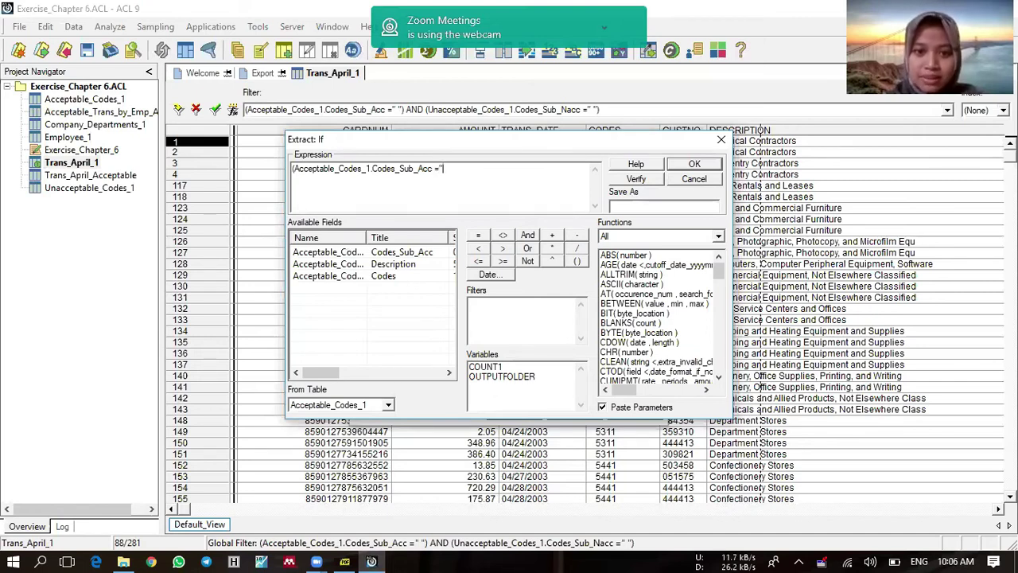
pyautogui.write(')')
pyautogui.press('BackSpace')
pyautogui.write('AND (')
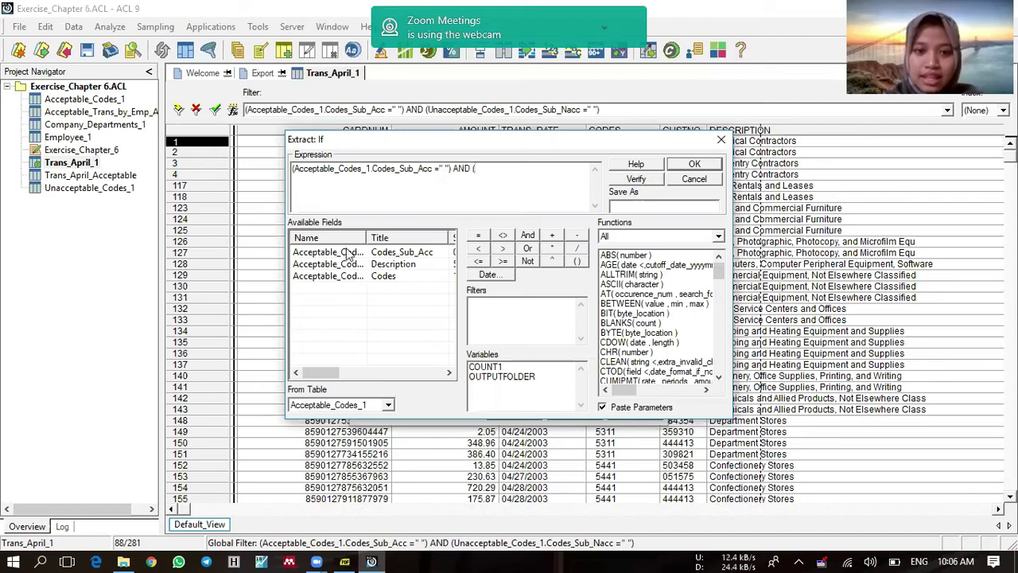
pyautogui.click(372, 405)
pyautogui.click(355, 438)
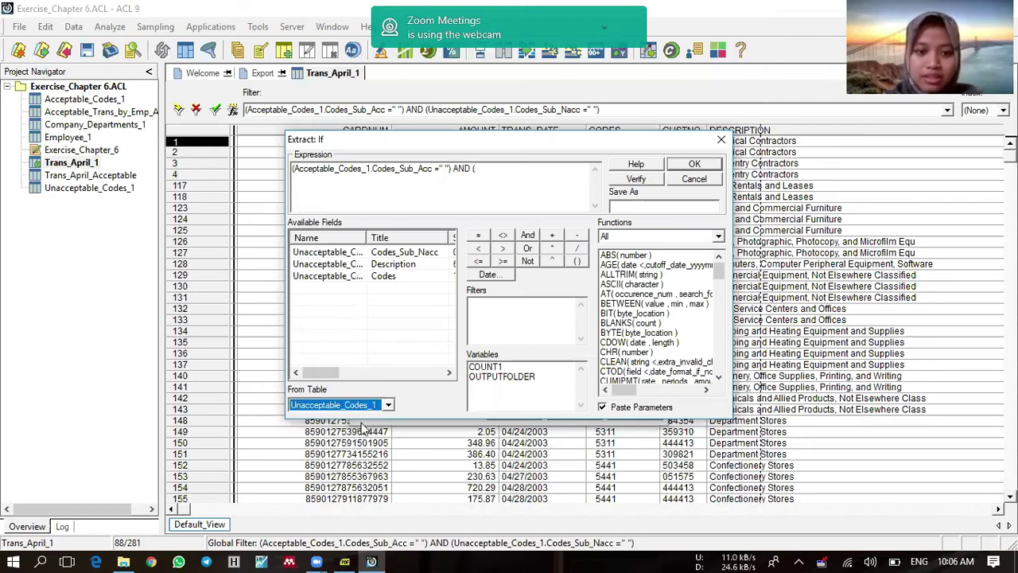
pyautogui.doubleClick(397, 253)
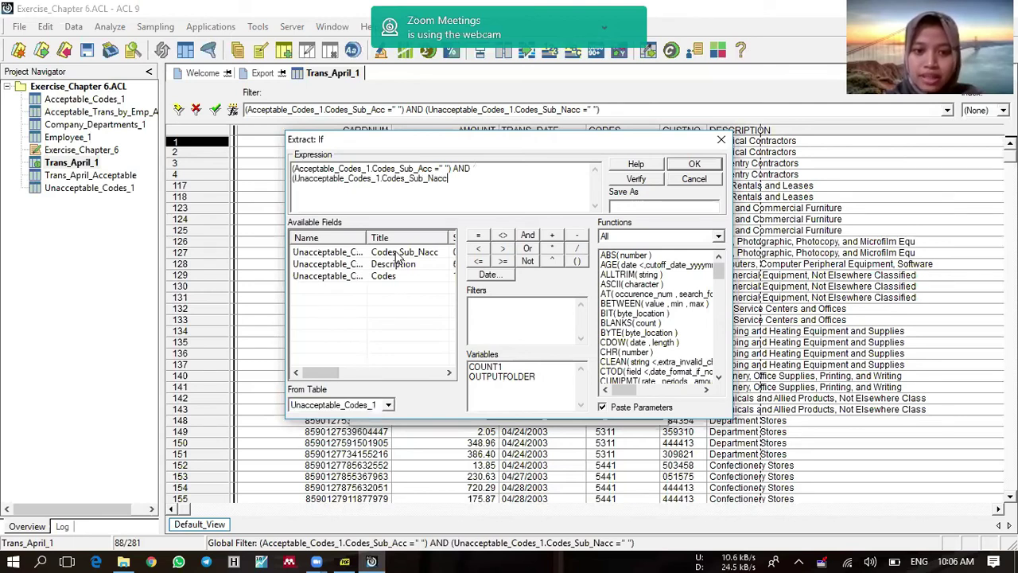
pyautogui.write('=')
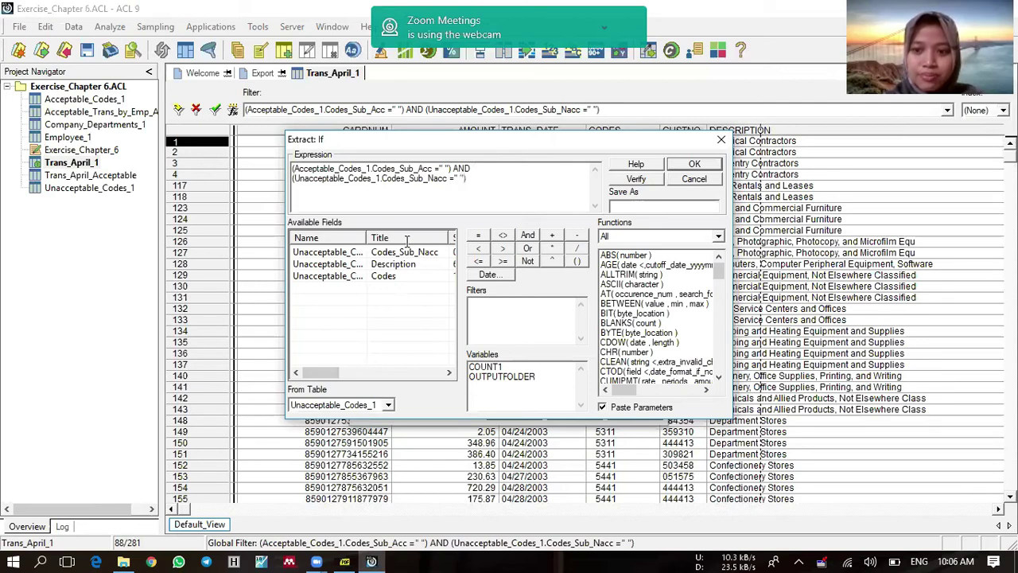
pyautogui.click(689, 165)
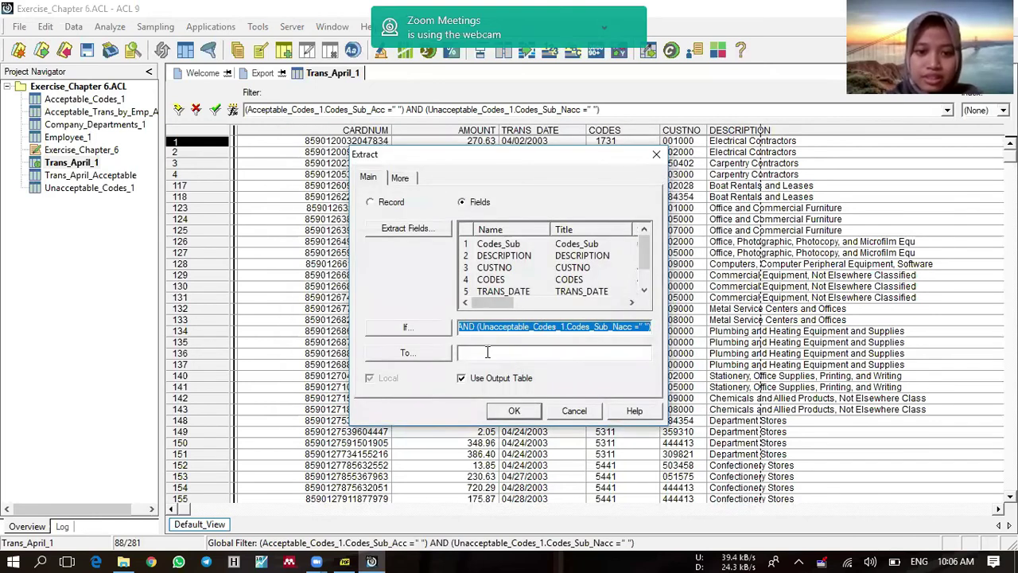
# Step: Name the output table Trans_April_Need_Approval and run the extract
pyautogui.click(487, 352)
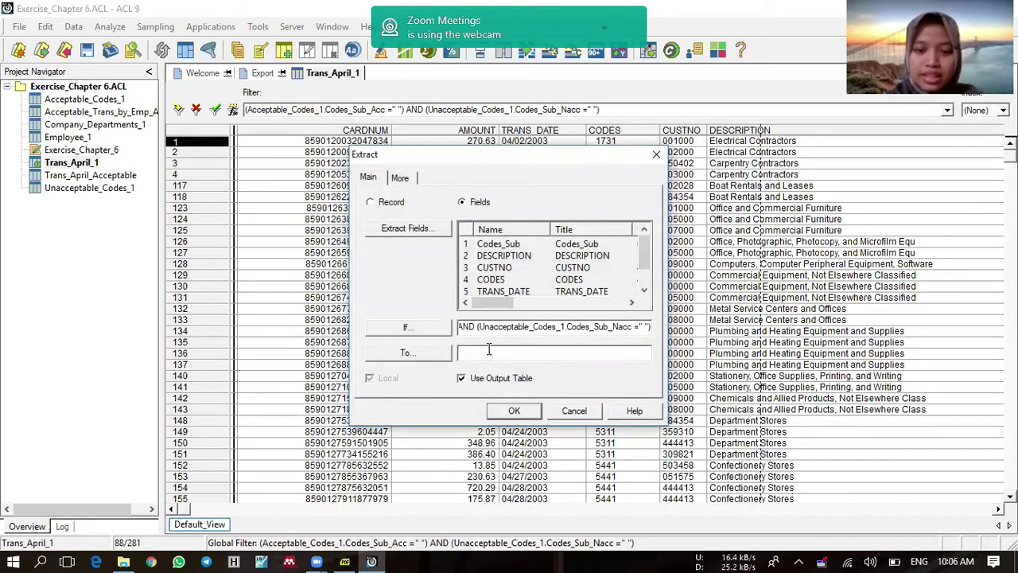
pyautogui.write('Tr')
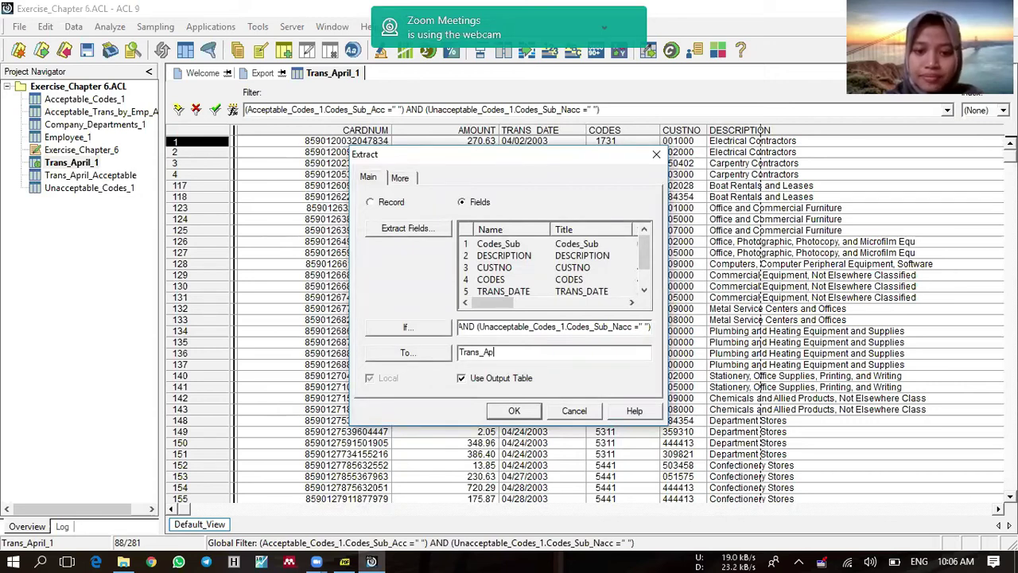
pyautogui.write('ans_April_Ne')
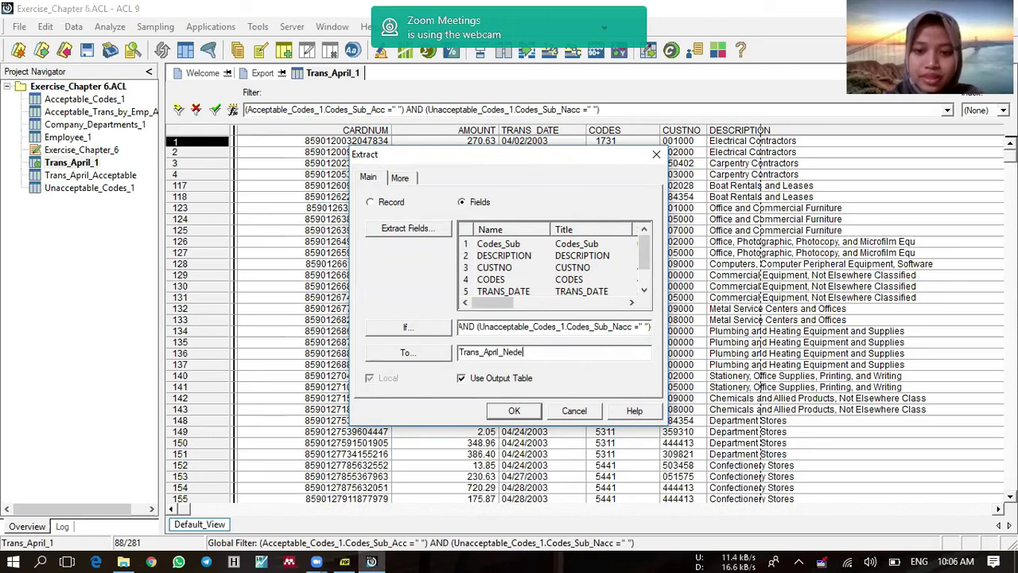
pyautogui.write('ed_Approval')
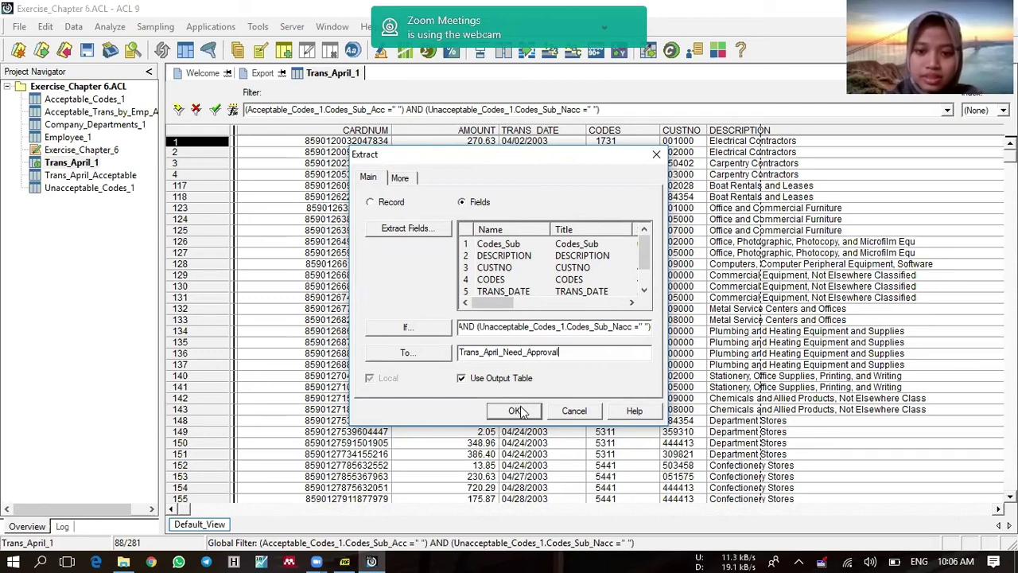
pyautogui.click(516, 411)
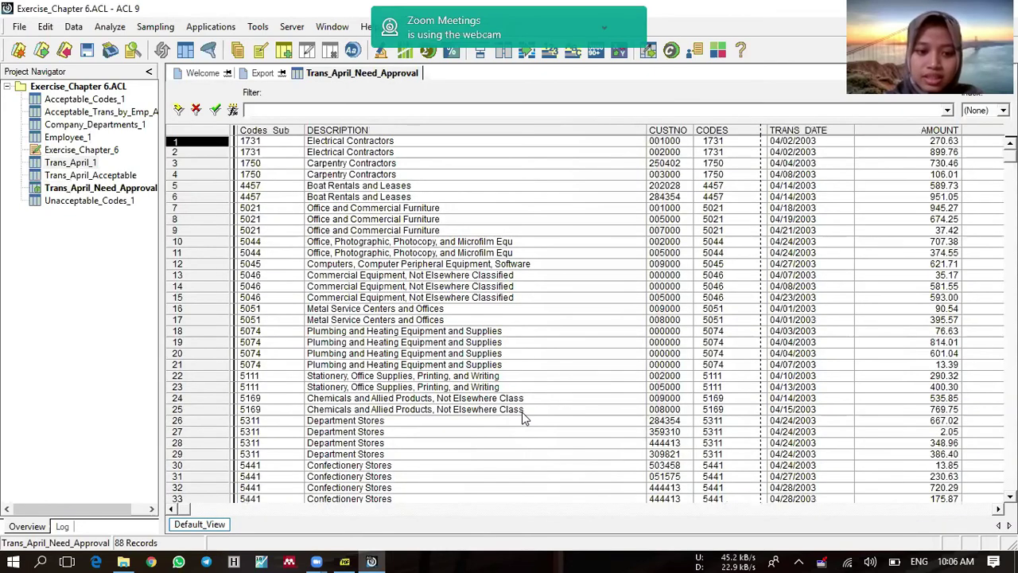
pyautogui.click(478, 343)
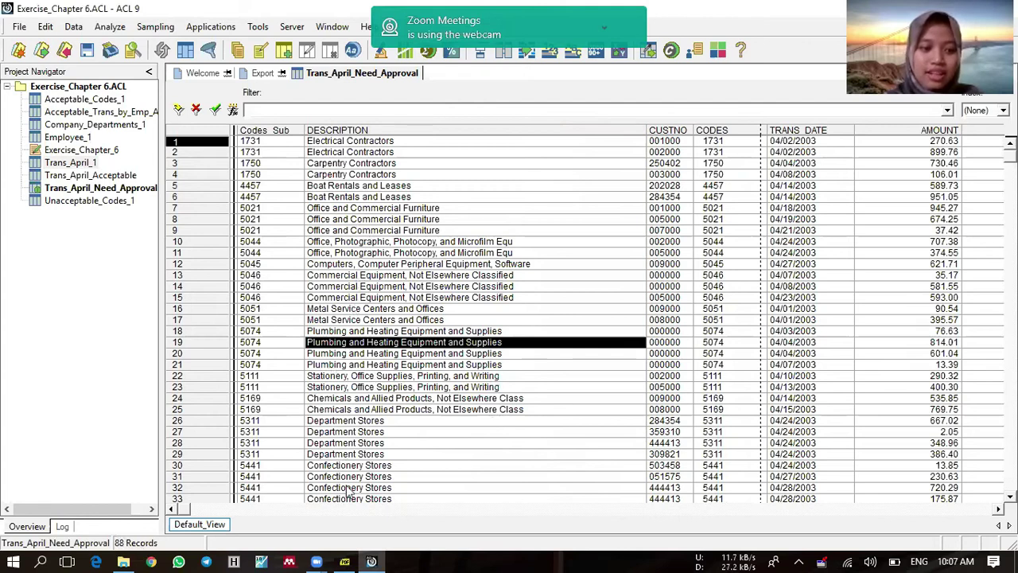
pyautogui.moveTo(347, 559)
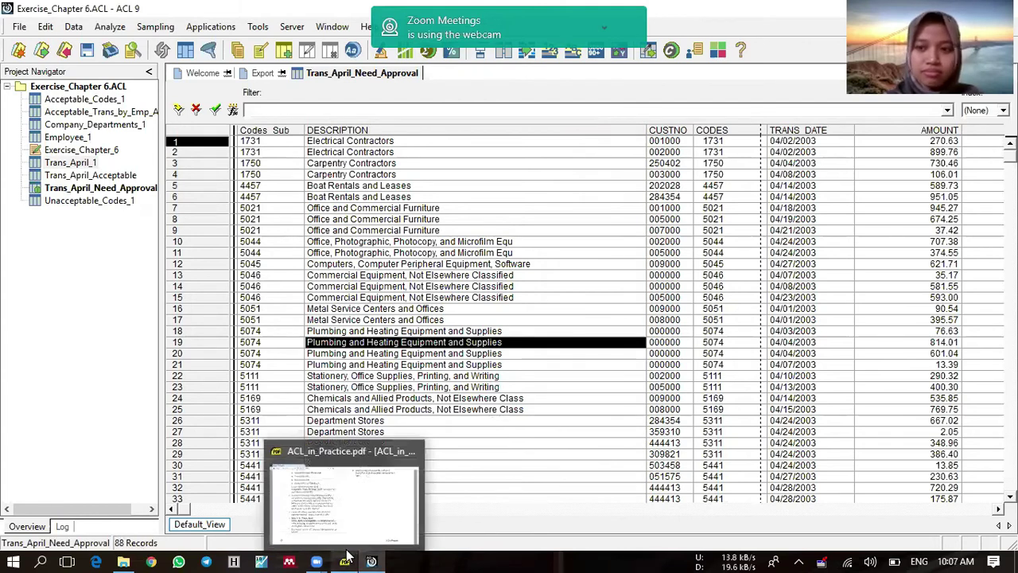
# Step: Read the exercise questions in the PDF, then return to the ACL project
pyautogui.click(352, 532)
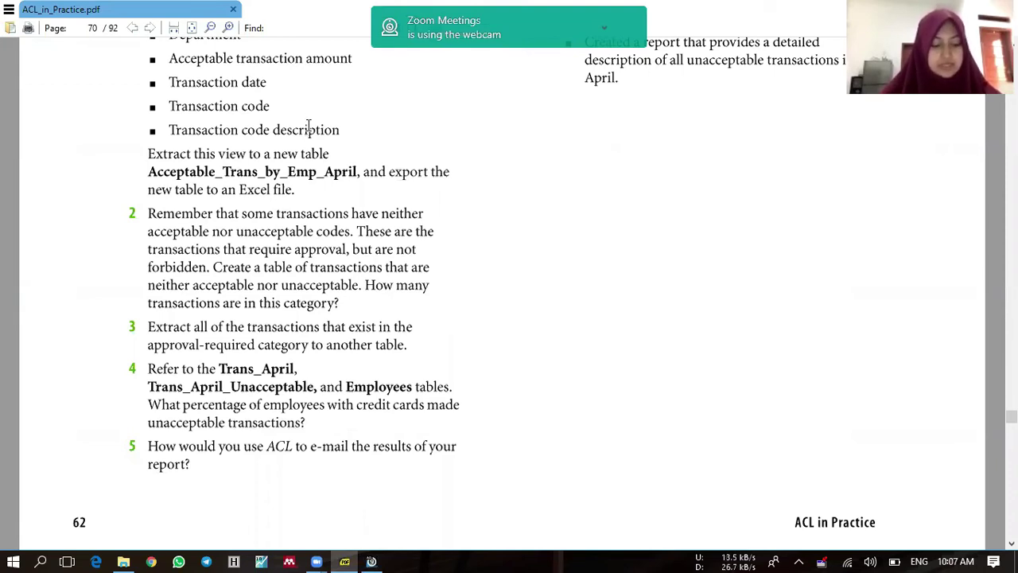
pyautogui.click(372, 560)
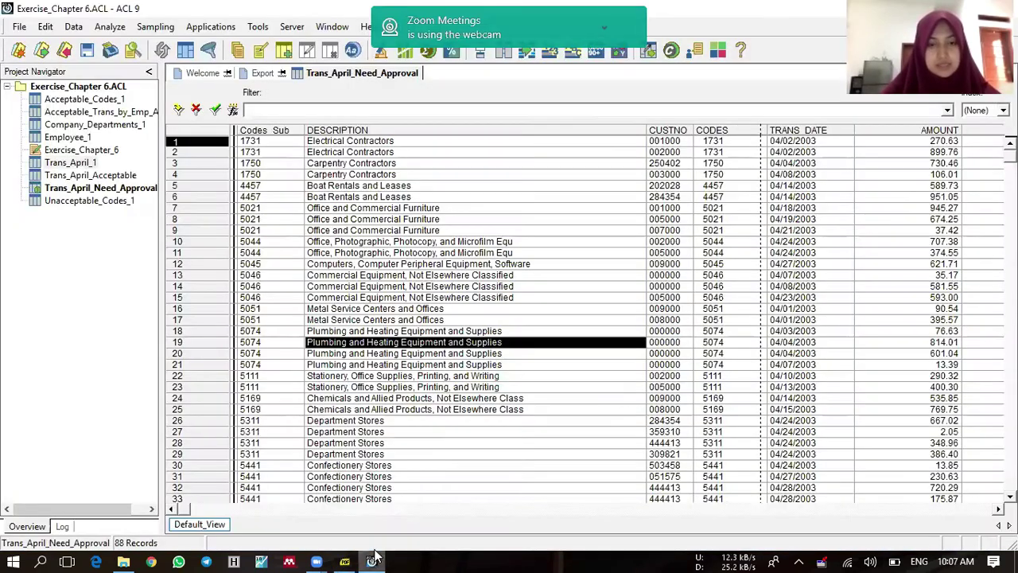
# Step: Open Trans_April_1 and insert Unacceptable_Codes_1's Codes_Sub_Nacc column before CODES
pyautogui.doubleClick(89, 162)
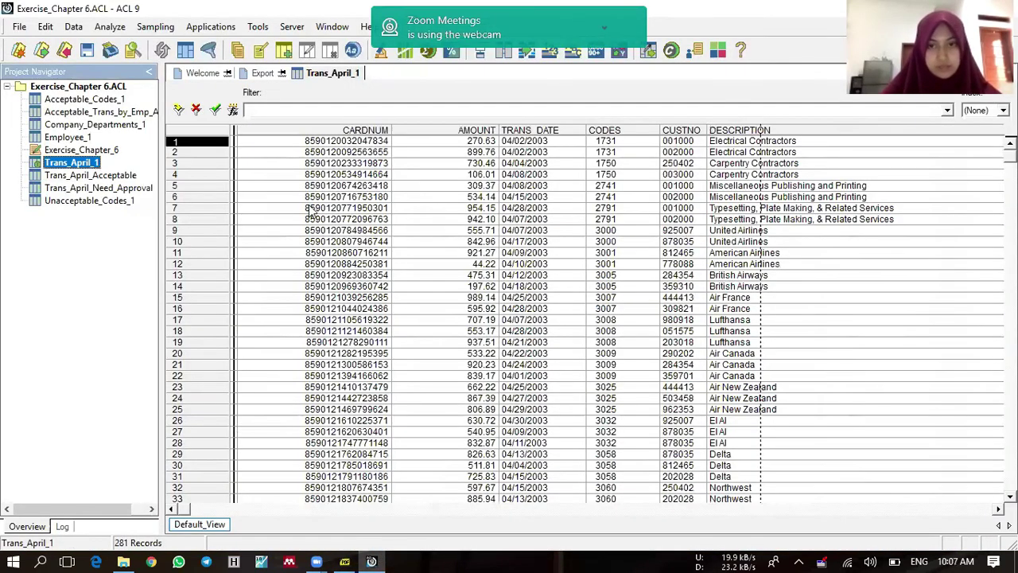
pyautogui.click(611, 135)
pyautogui.rightClick(613, 135)
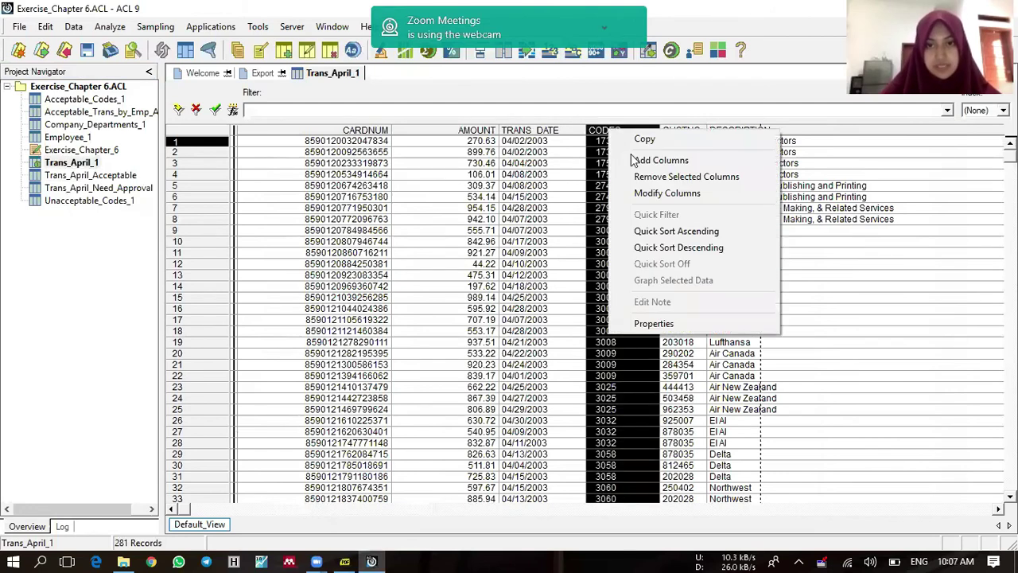
pyautogui.click(660, 161)
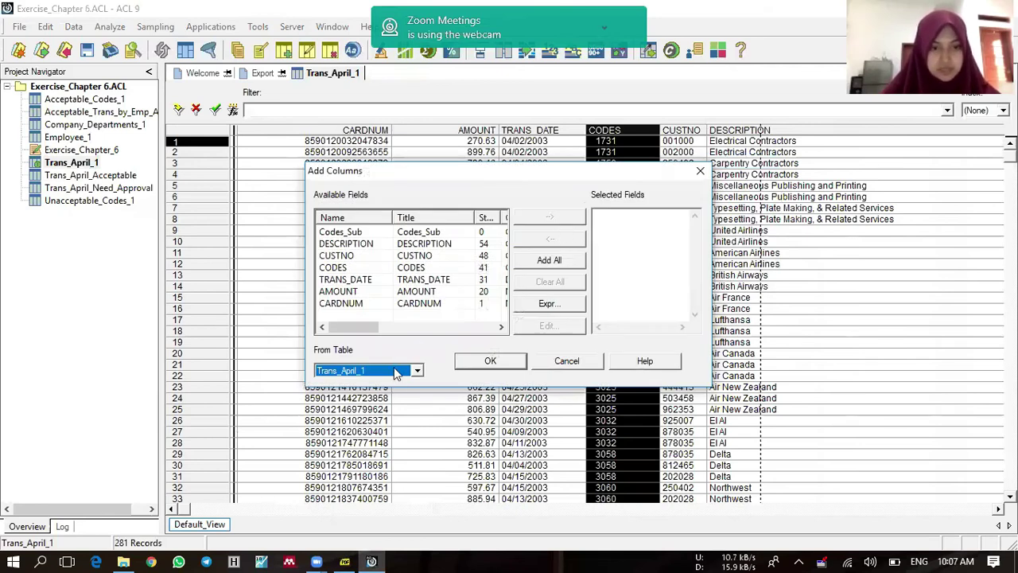
pyautogui.click(396, 373)
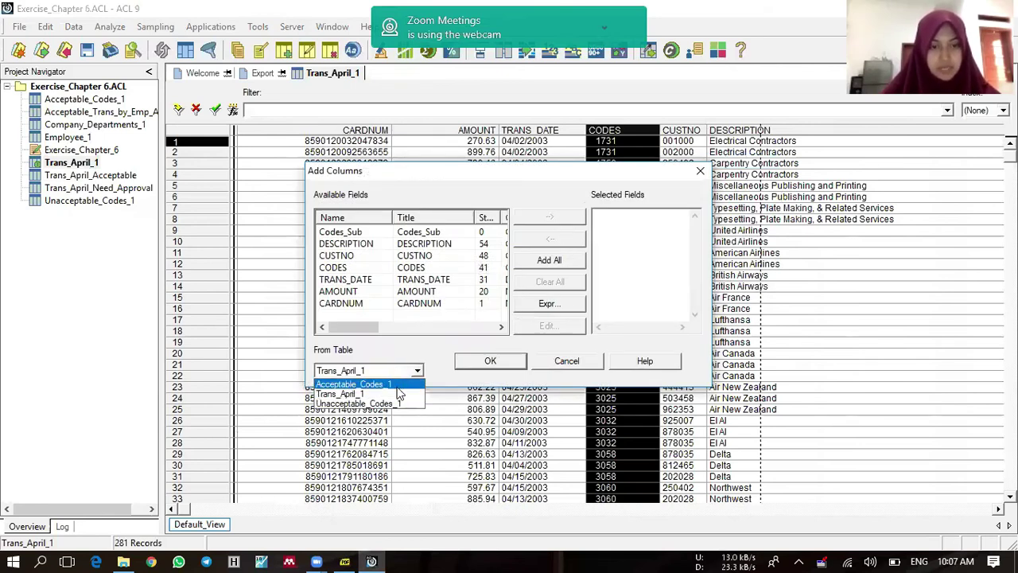
pyautogui.click(402, 404)
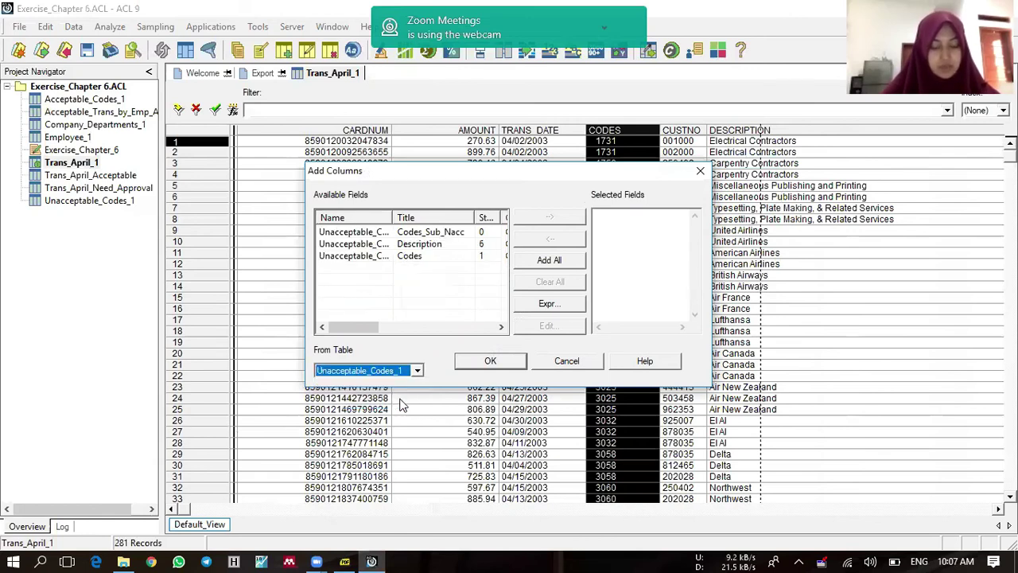
pyautogui.doubleClick(455, 233)
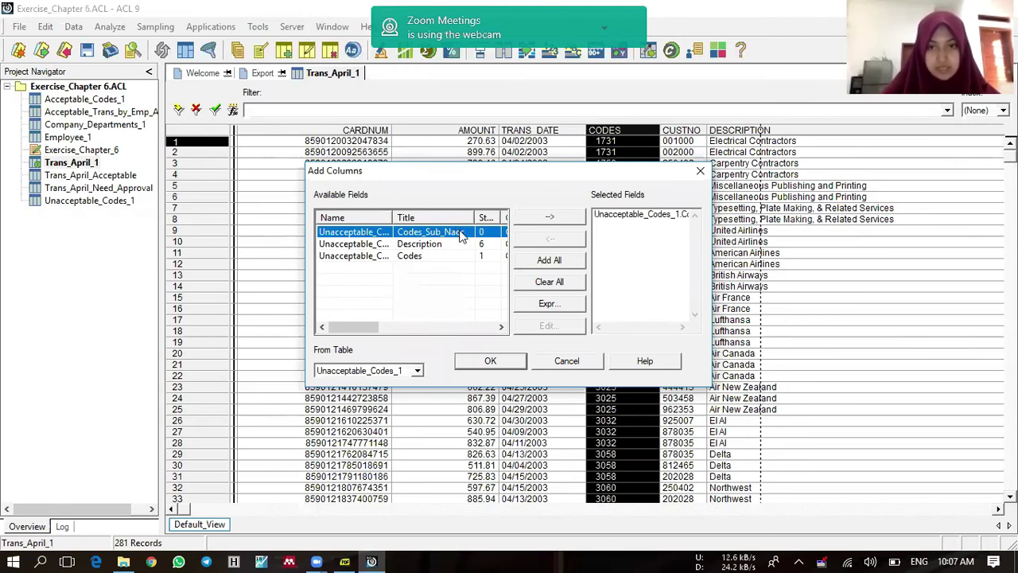
pyautogui.click(490, 362)
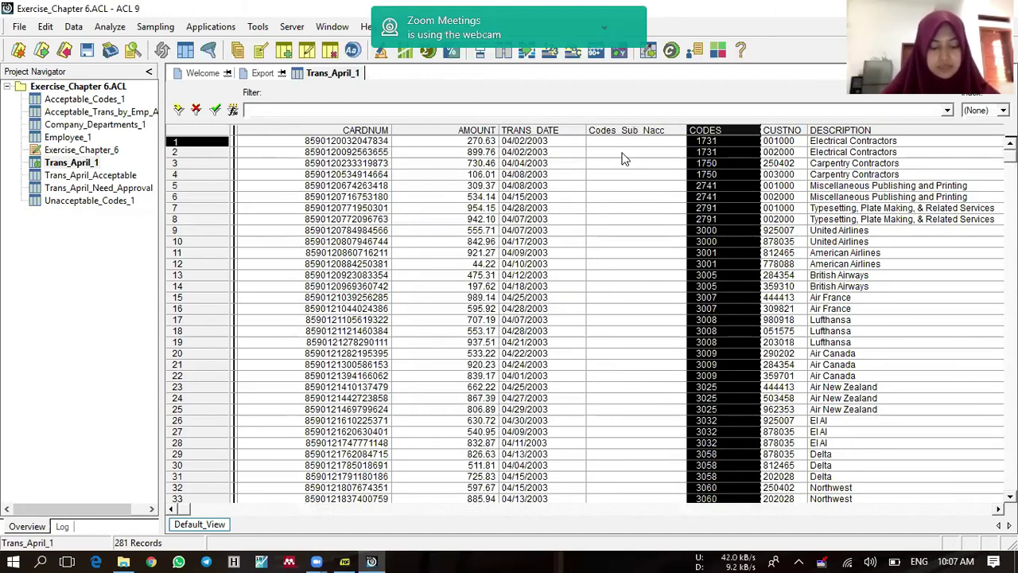
# Step: Quick-filter Trans_April_1 to rows where Codes_Sub_Nacc is not blank
pyautogui.click(624, 153)
pyautogui.rightClick(624, 156)
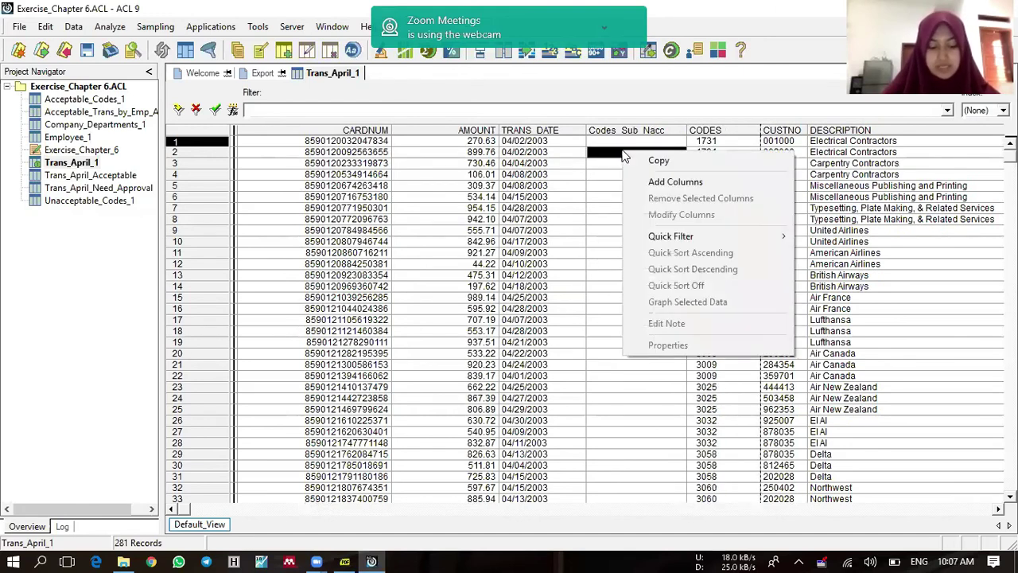
pyautogui.moveTo(667, 245)
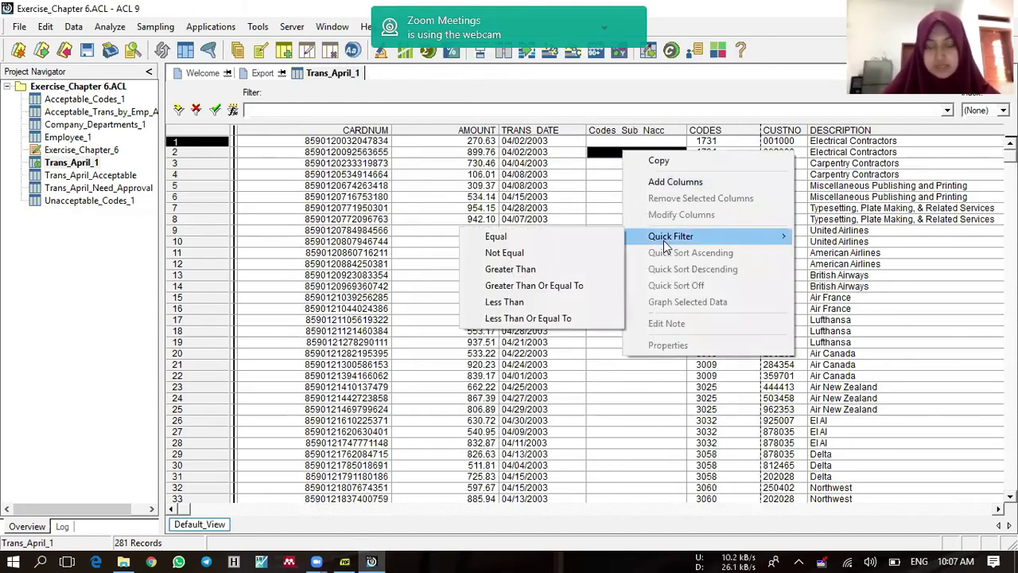
pyautogui.click(607, 255)
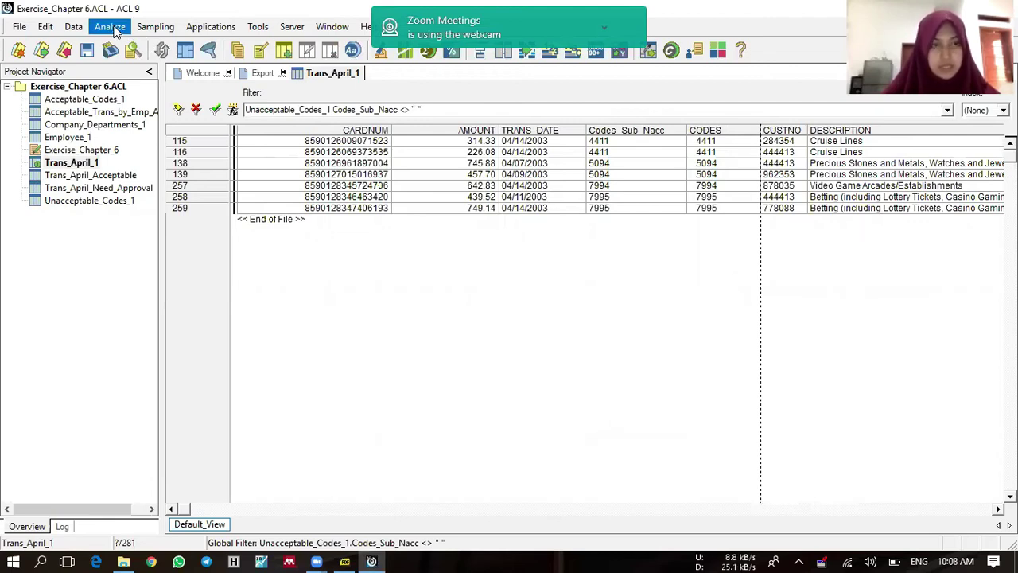
# Step: Count the filtered records, confirming 7 of 281
pyautogui.click(115, 31)
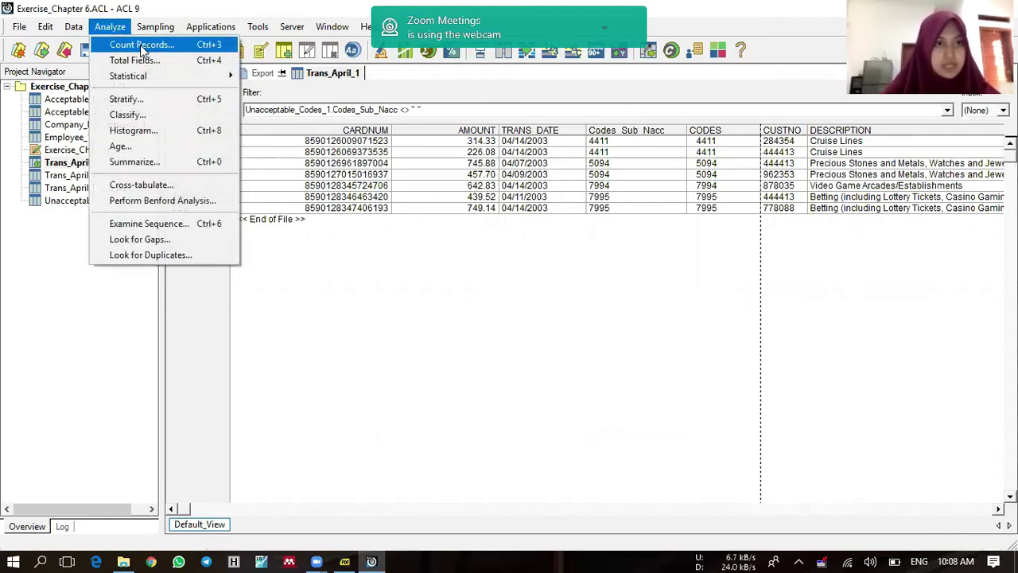
pyautogui.click(140, 48)
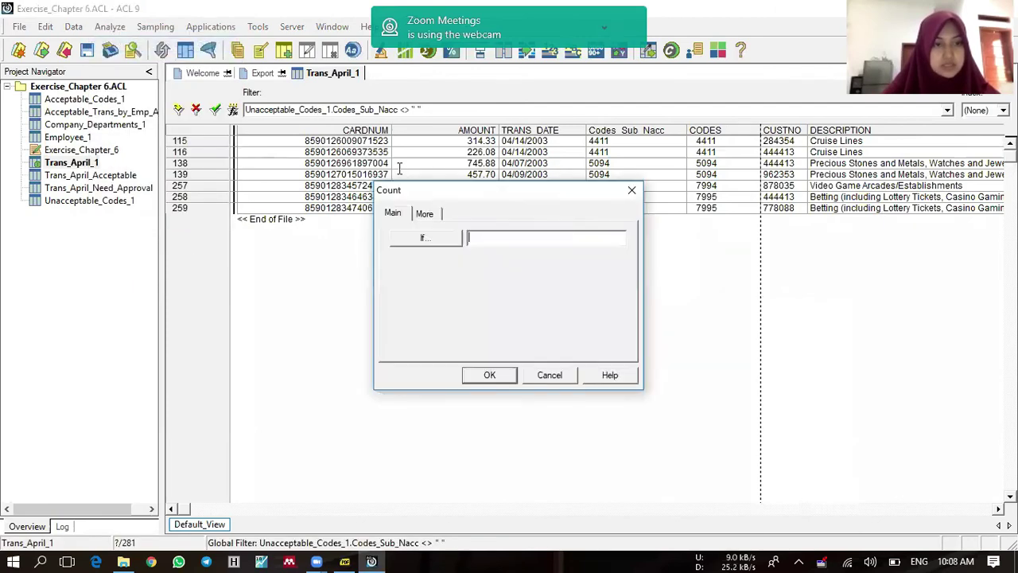
pyautogui.click(506, 377)
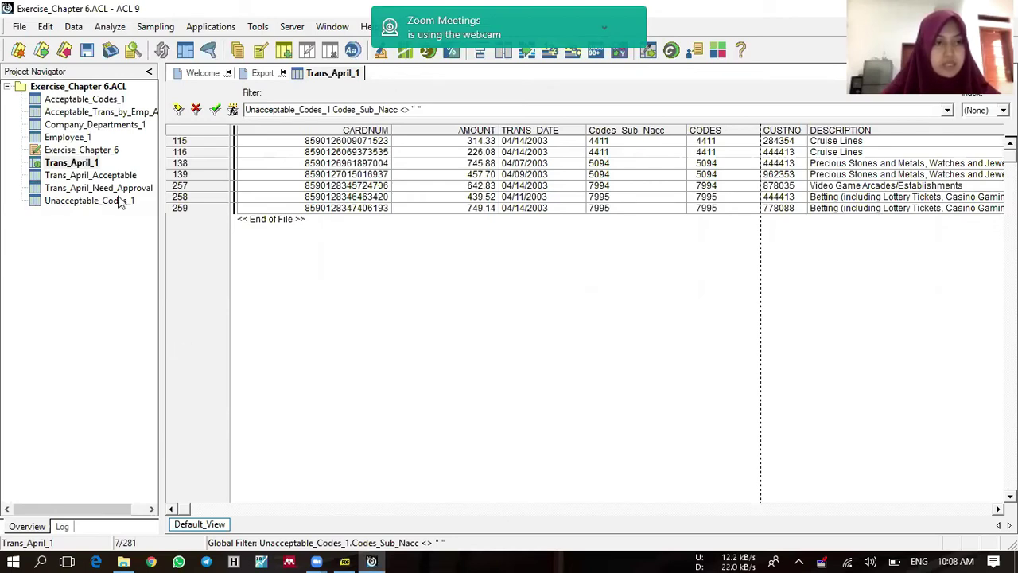
# Step: Open Employee_1 without saving the changes to Trans_April_1
pyautogui.doubleClick(74, 140)
pyautogui.click(556, 336)
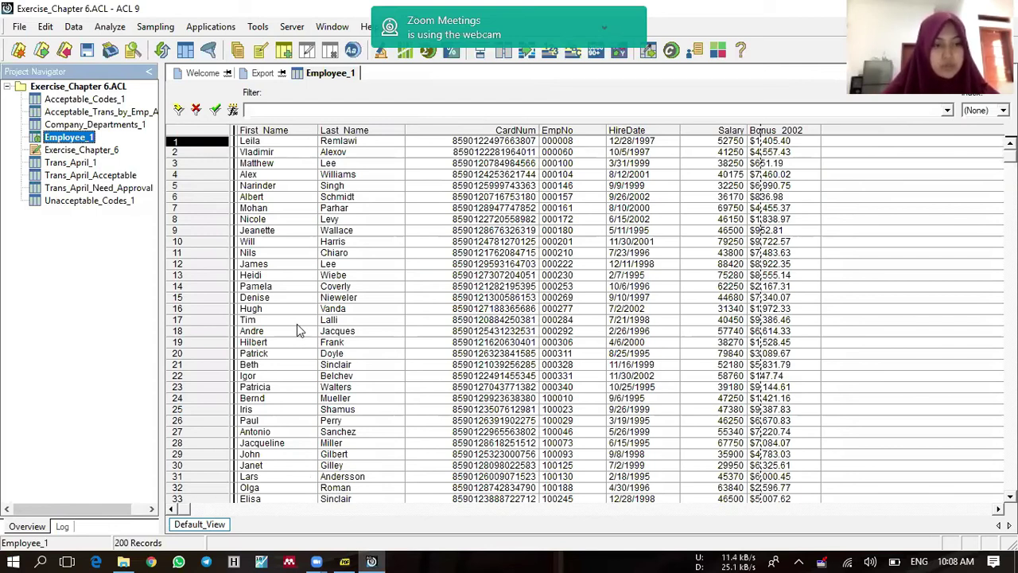
# Step: Check the exercise PDF again and return to the ACL project
pyautogui.click(347, 556)
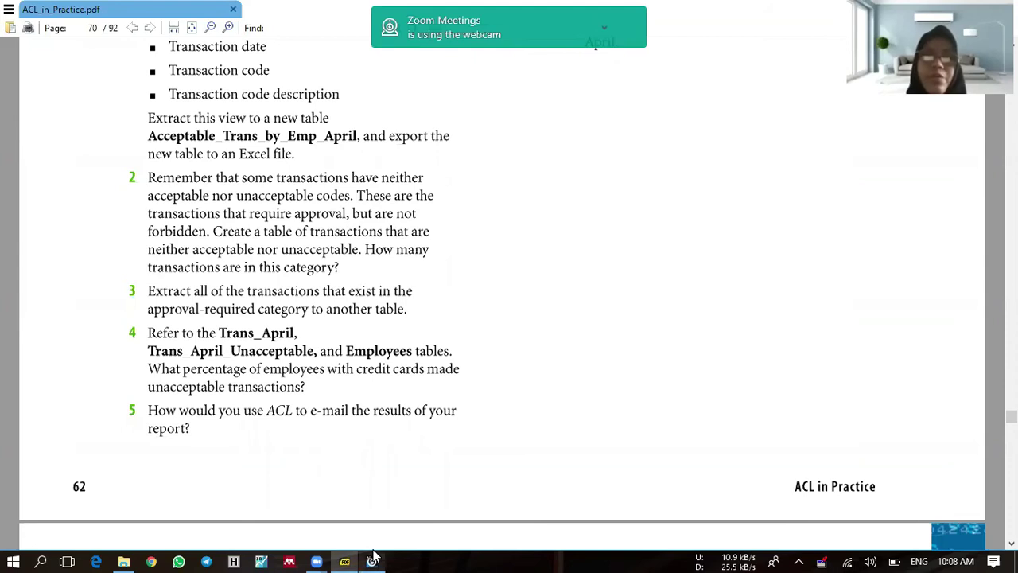
pyautogui.moveTo(372, 558)
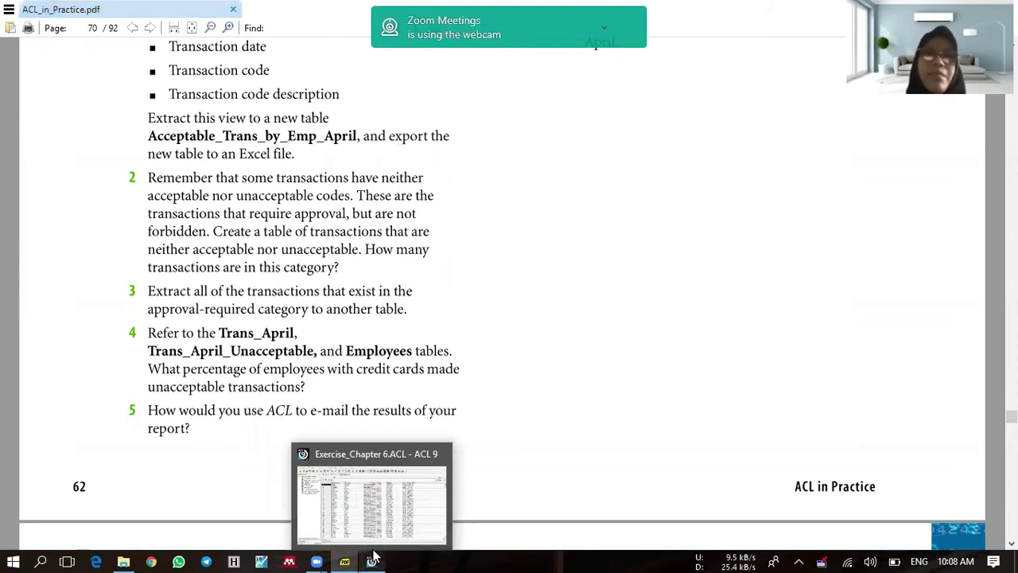
pyautogui.click(374, 557)
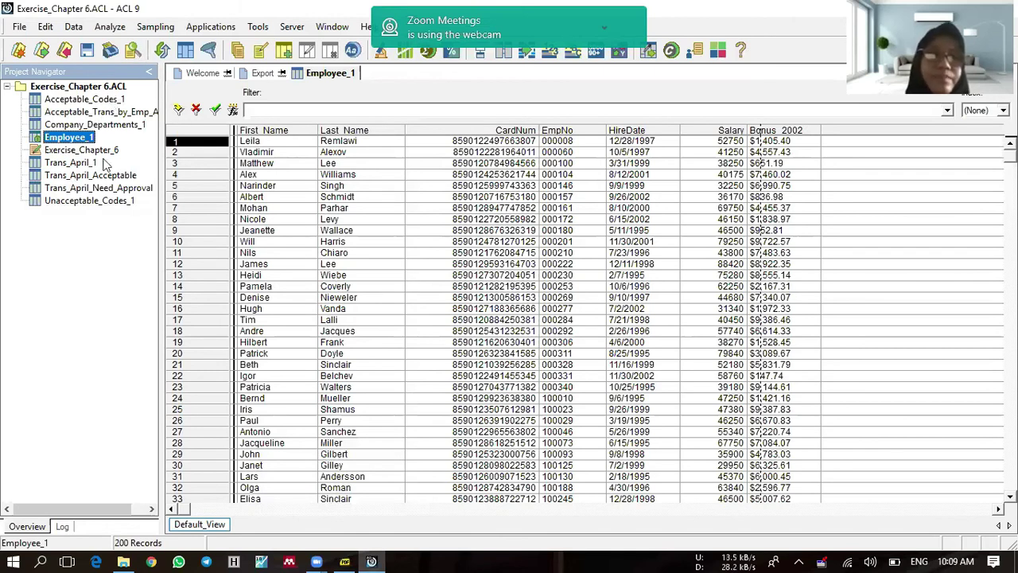
# Step: Open Acceptable_Trans_by_Emp_April and start a report from it
pyautogui.doubleClick(109, 112)
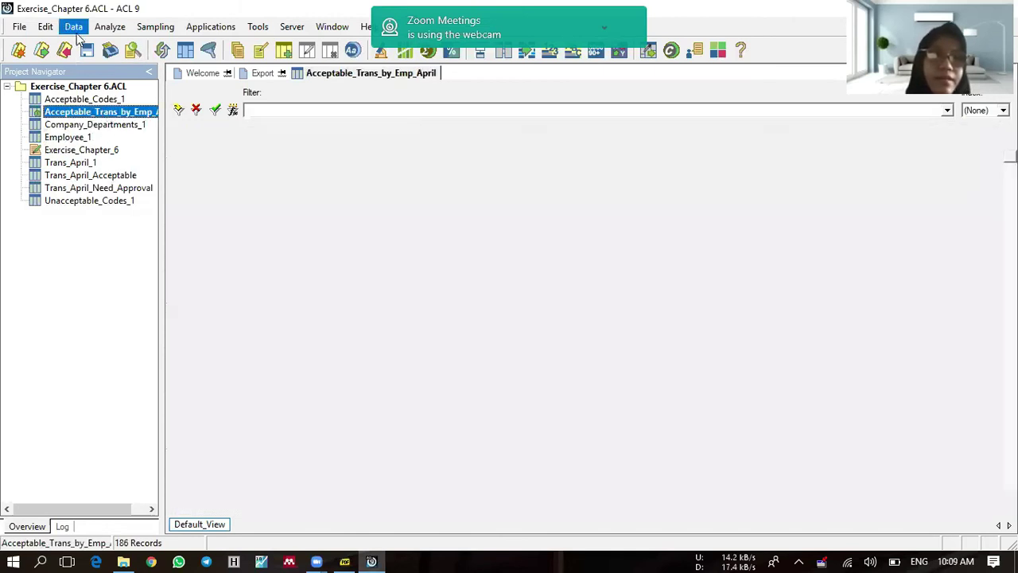
pyautogui.click(73, 27)
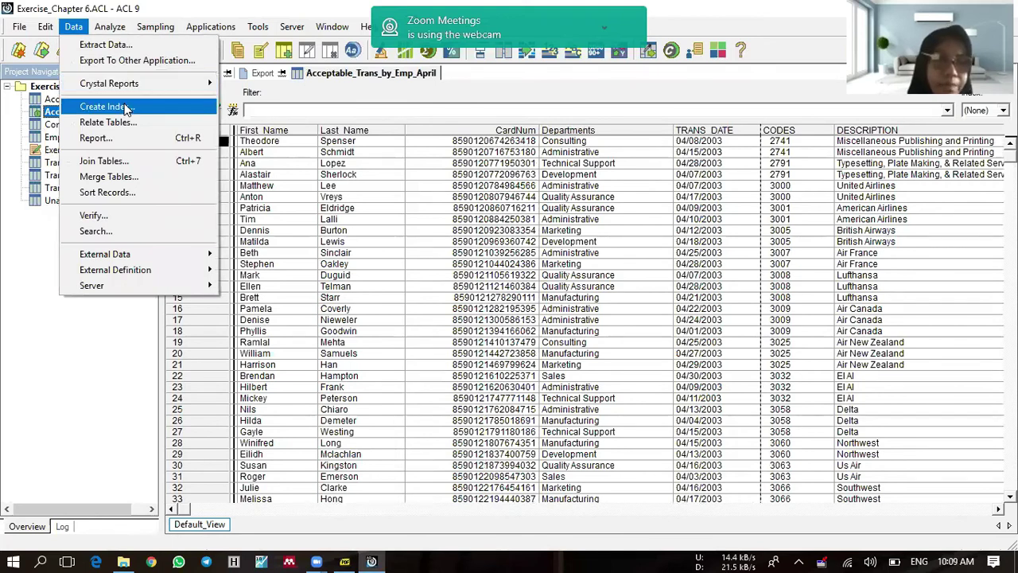
pyautogui.click(127, 139)
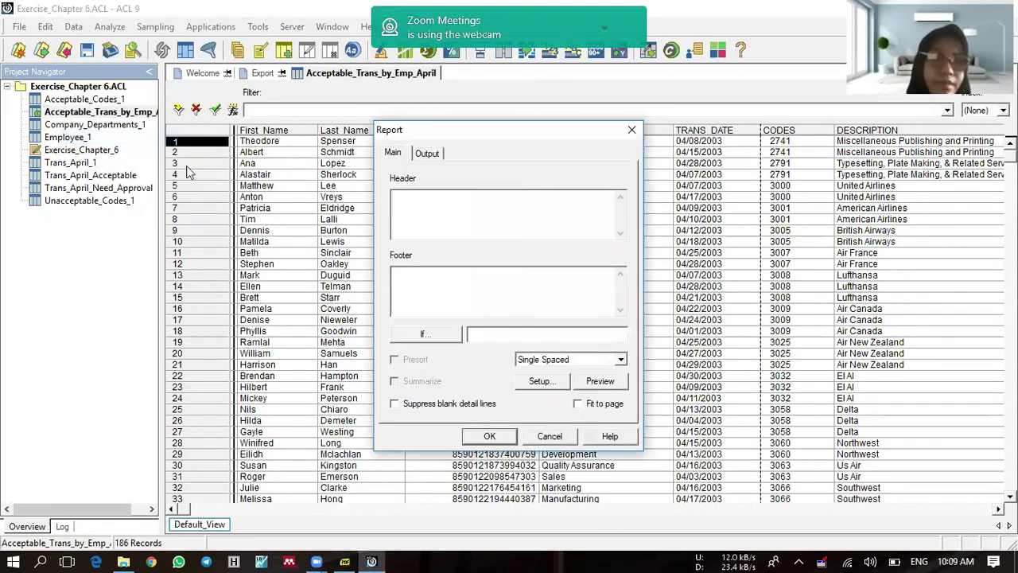
# Step: Report to HTML file Exercise_Chapter_6 with header 'Exercise Chapter 6'
pyautogui.click(416, 198)
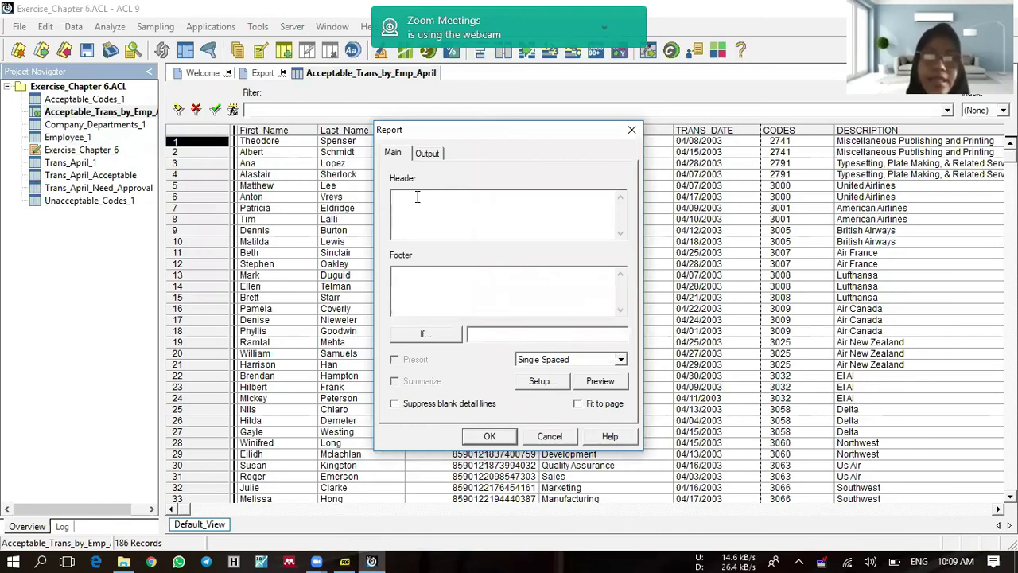
pyautogui.write('Exercise')
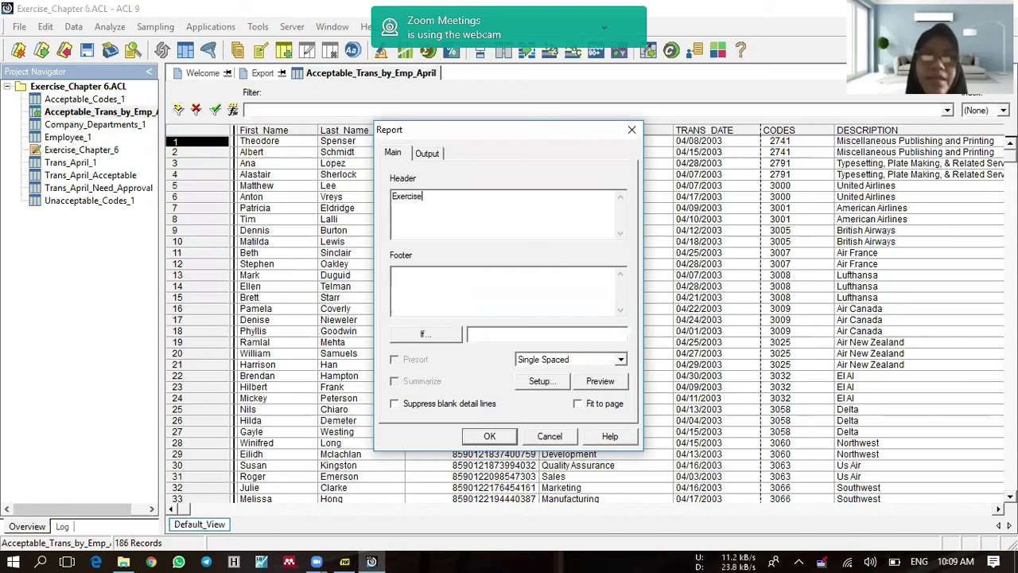
pyautogui.write(' Chapter 6')
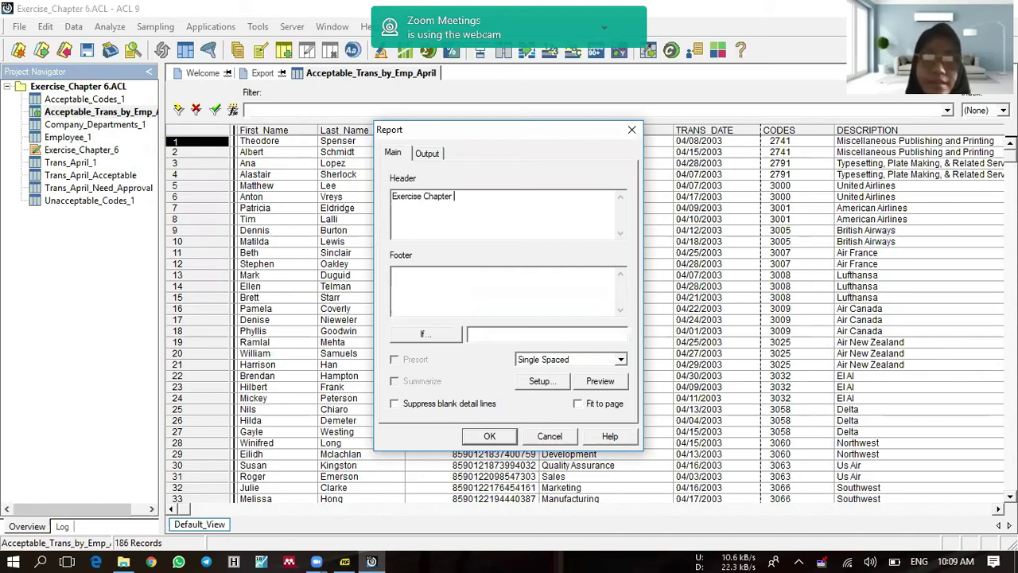
pyautogui.click(428, 155)
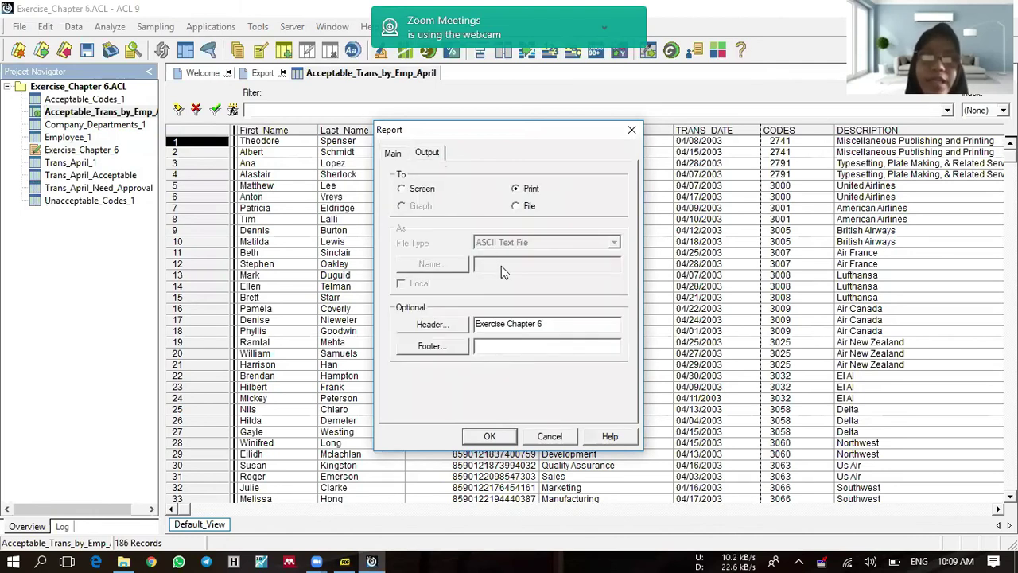
pyautogui.click(516, 206)
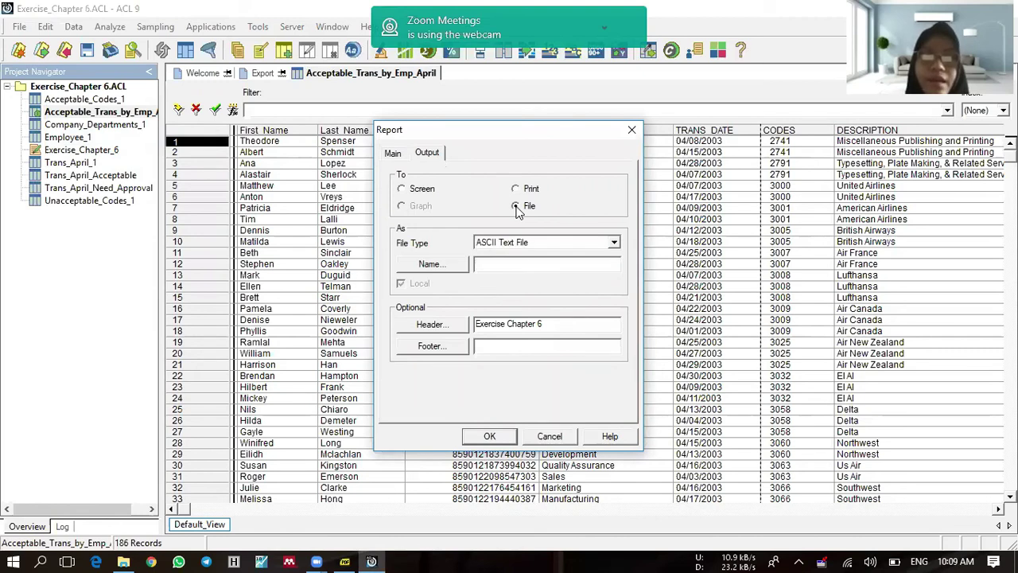
pyautogui.click(525, 243)
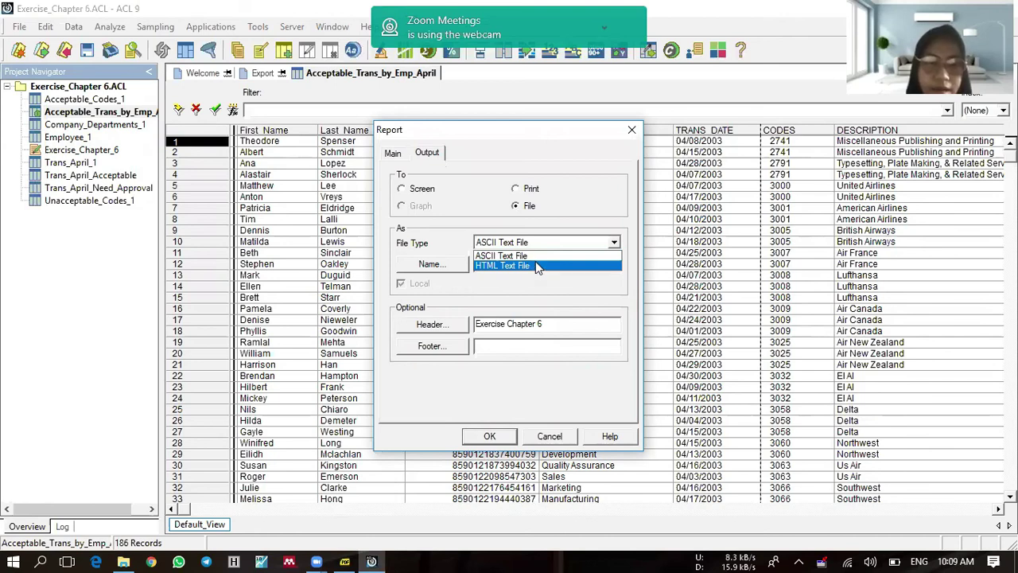
pyautogui.click(541, 267)
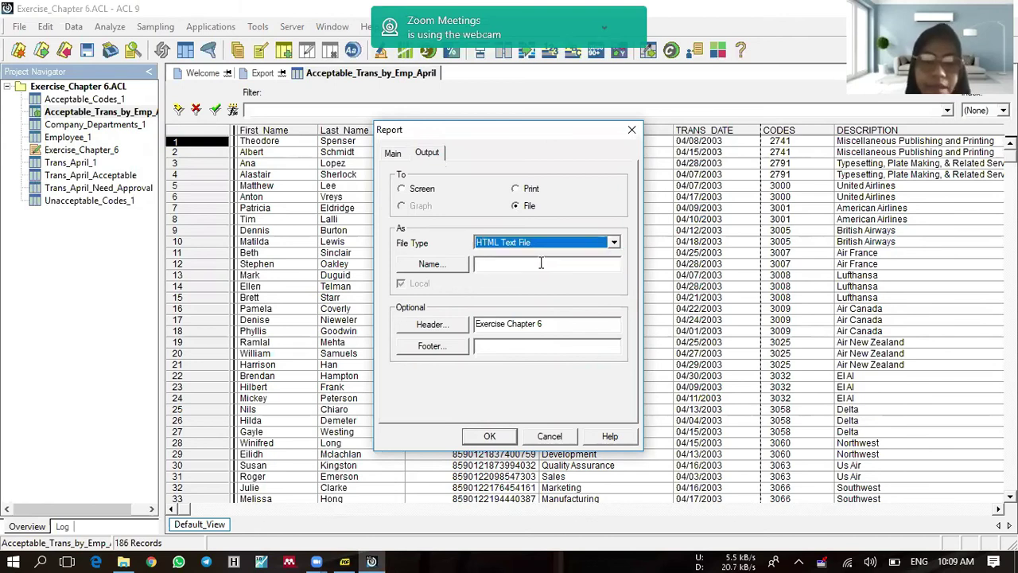
pyautogui.click(537, 265)
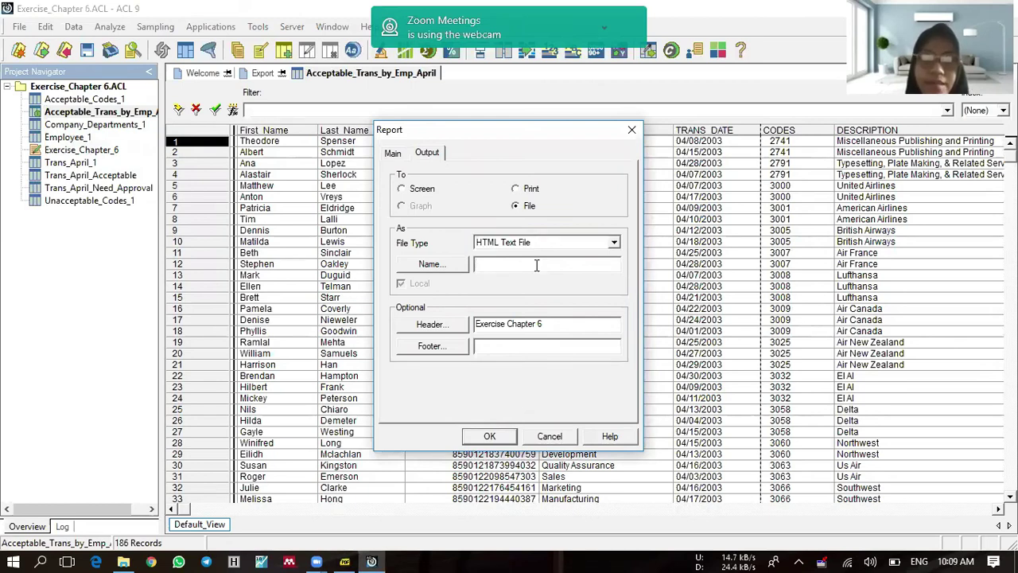
pyautogui.write('Exercise_Chap')
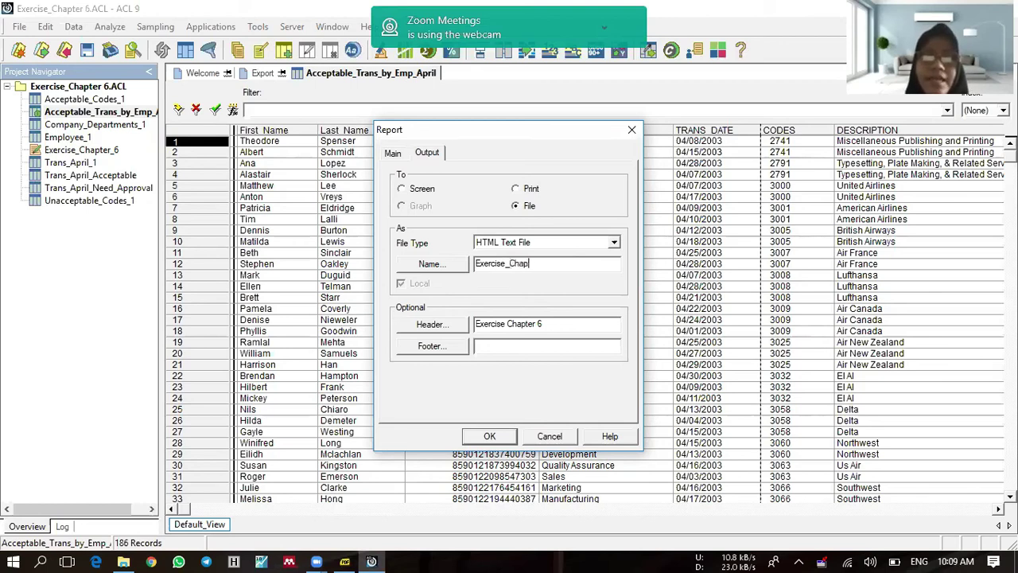
pyautogui.write('ter_6')
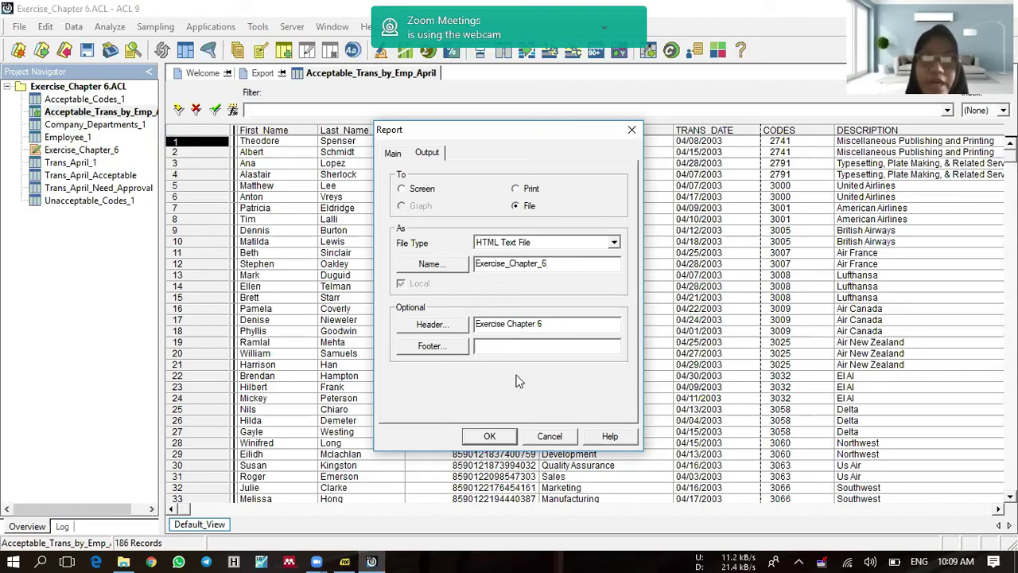
pyautogui.click(500, 436)
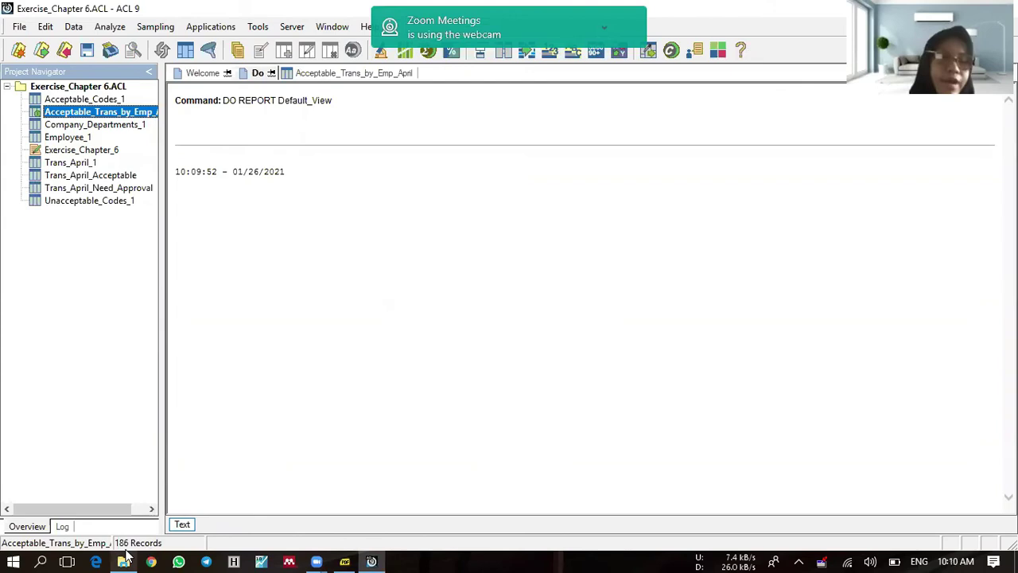
# Step: Locate the new Exercise_Chapter_6.HTM file in the Sample Data Files folder
pyautogui.moveTo(125, 561)
pyautogui.click(120, 497)
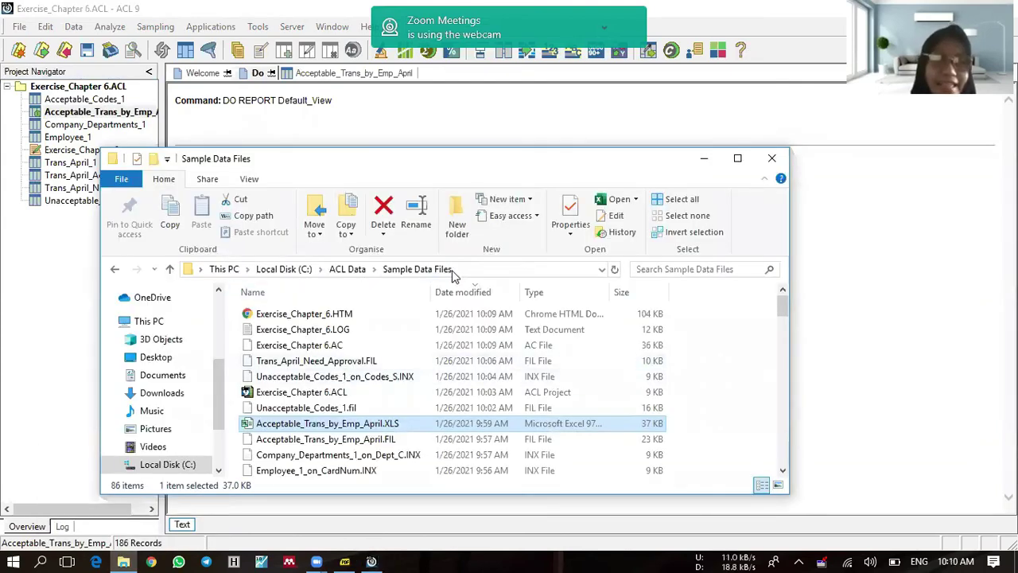
pyautogui.click(438, 314)
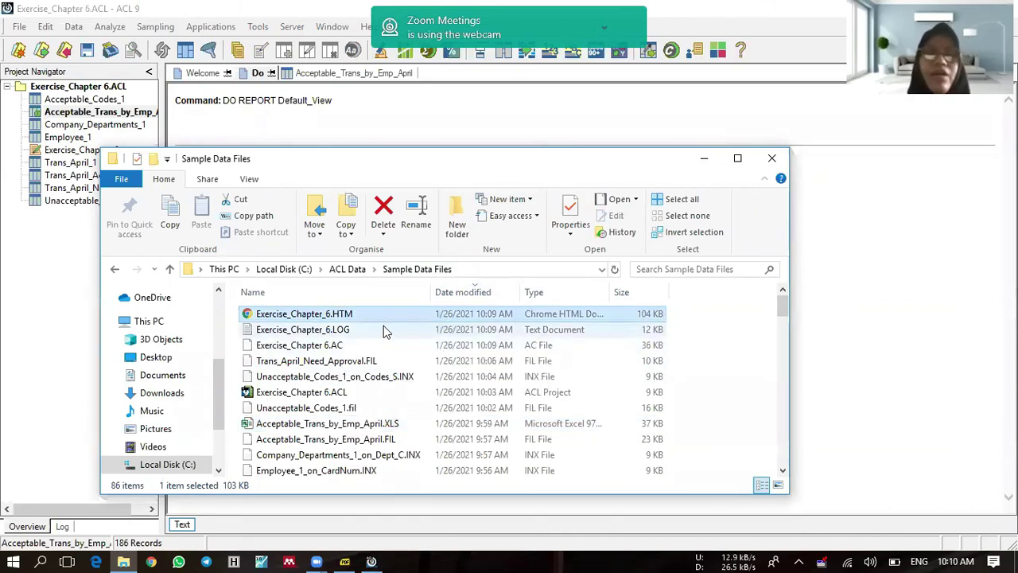
# Step: View Exercise_Chapter_6.HTM in Chrome, then return to ACL 9
pyautogui.doubleClick(341, 316)
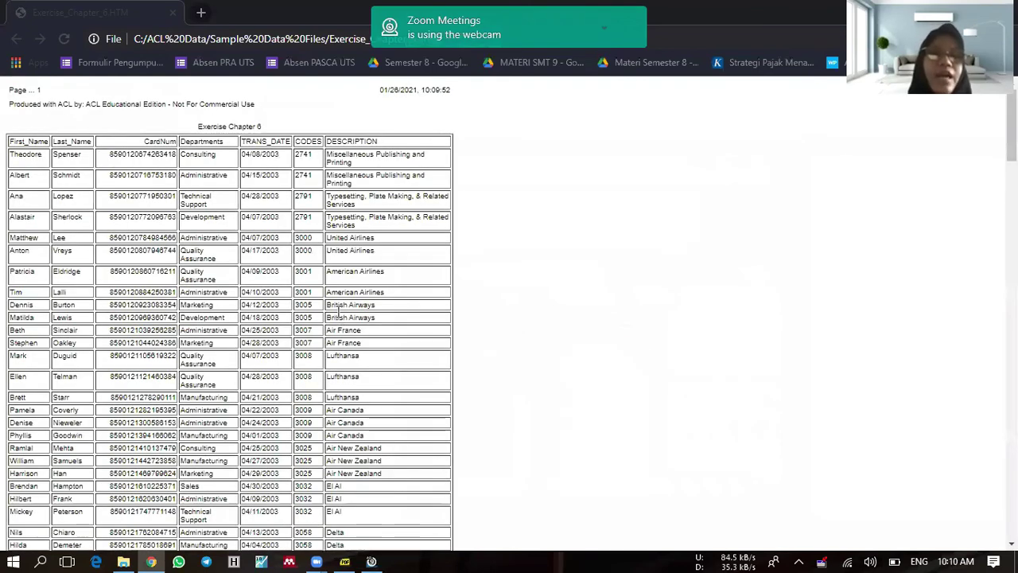
pyautogui.scroll(-3, 333, 310)
pyautogui.scroll(1, 327, 308)
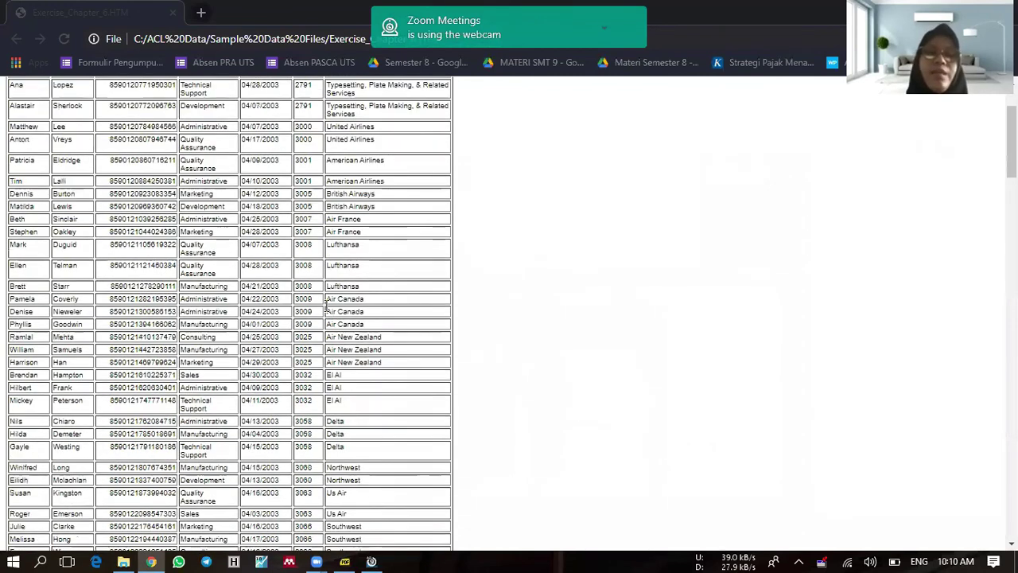
pyautogui.scroll(3, 326, 308)
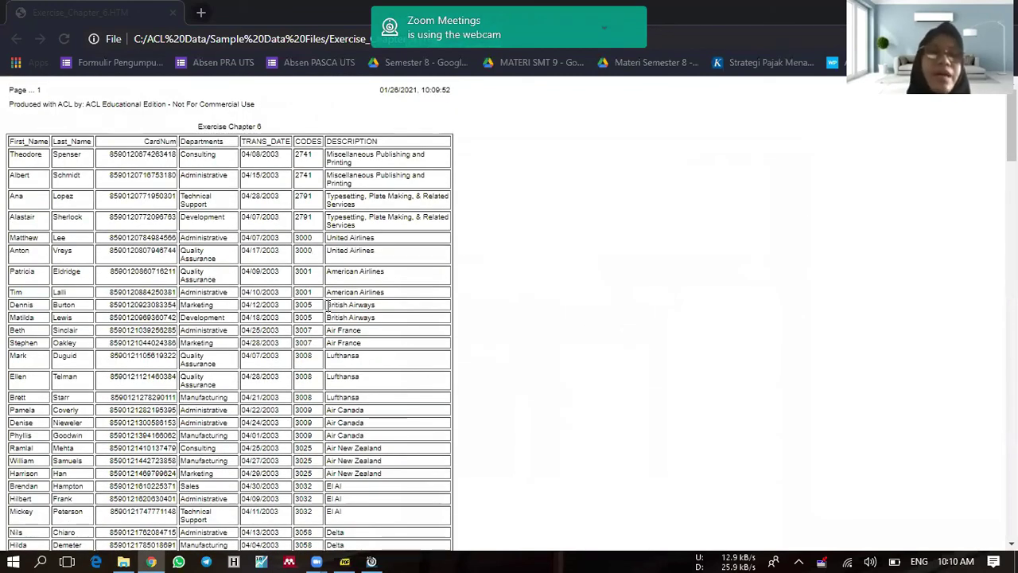
pyautogui.scroll(-1, 327, 305)
pyautogui.scroll(1, 326, 304)
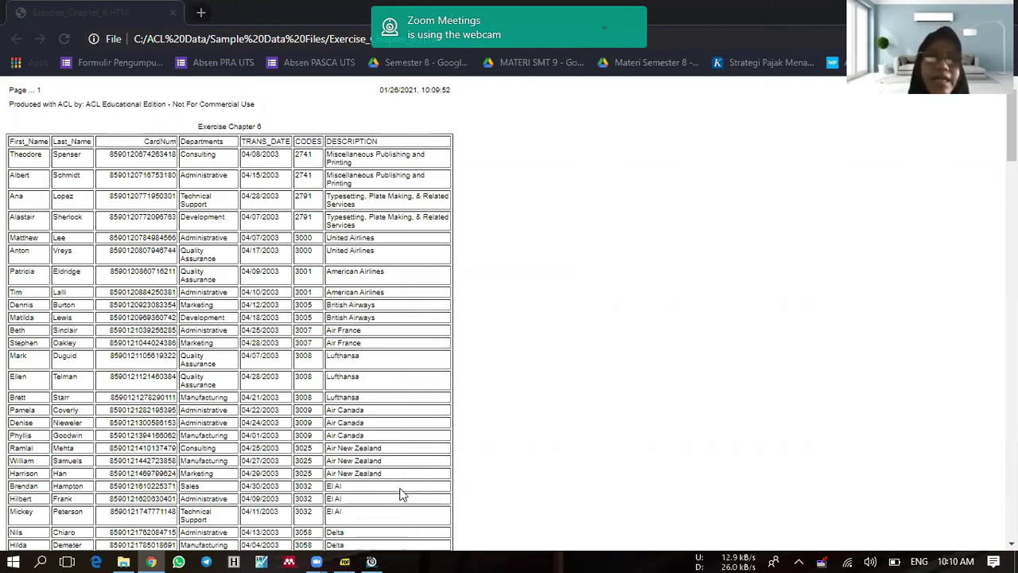
pyautogui.click(372, 561)
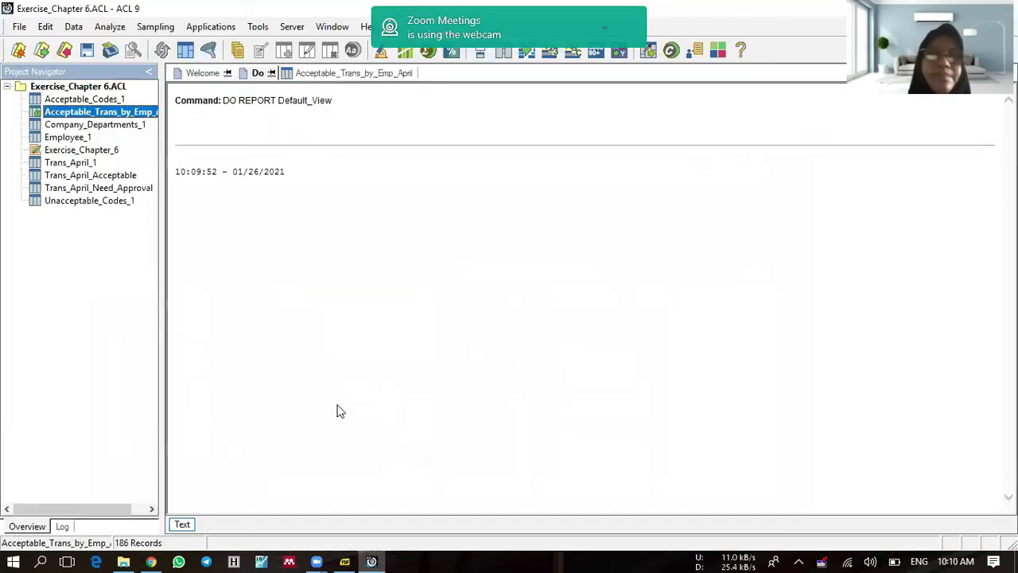
# Step: Open Notify by Email, enter the sender address and password, and set the mailbox path to Desktop
pyautogui.click(209, 49)
pyautogui.click(257, 27)
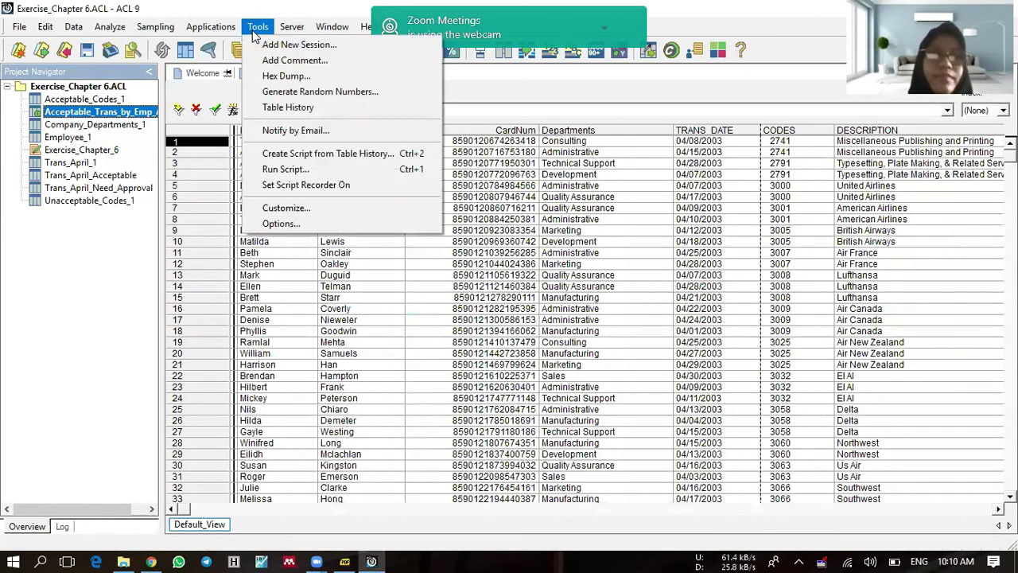
pyautogui.click(343, 131)
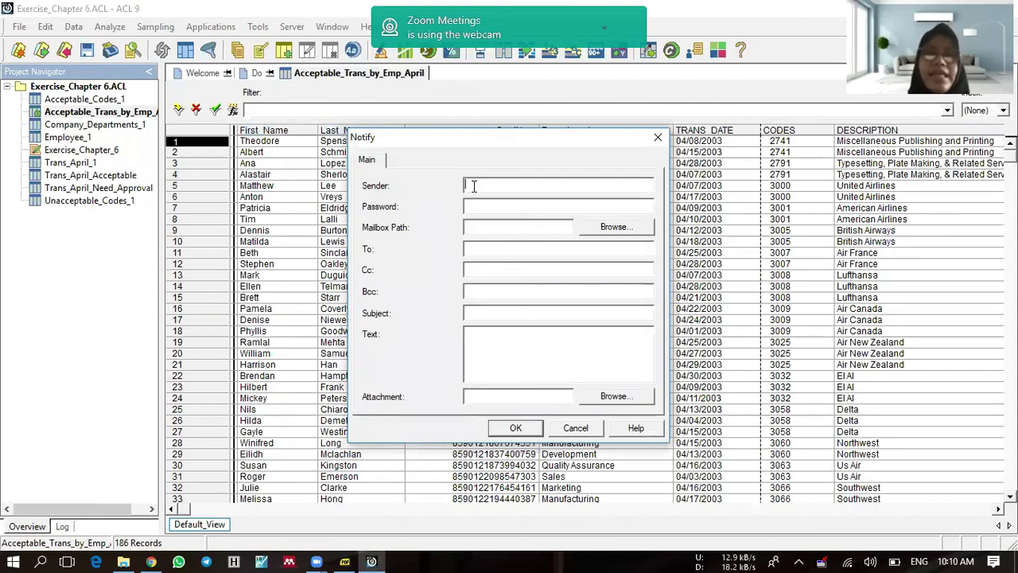
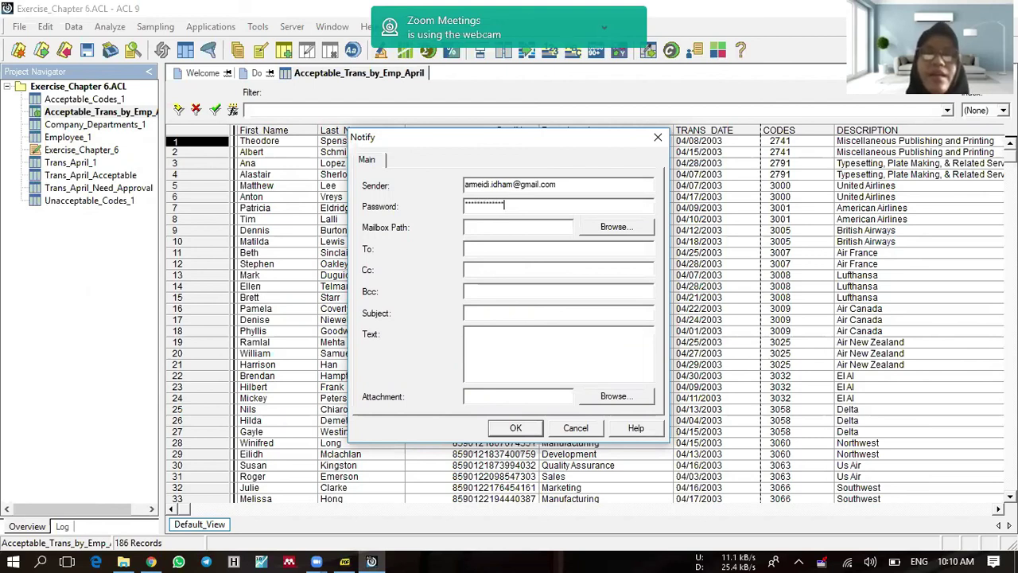
pyautogui.write('*')
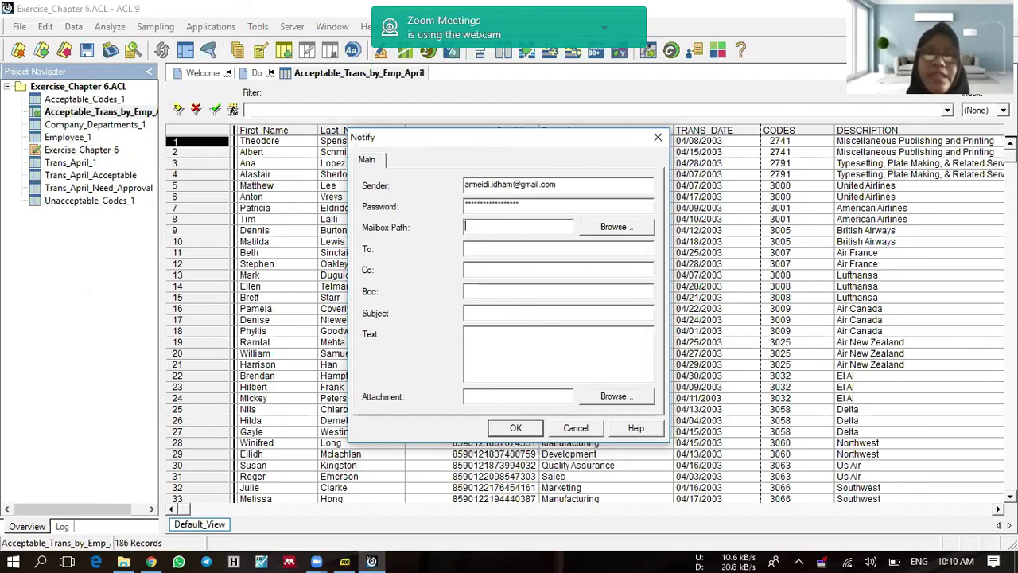
pyautogui.click(609, 226)
pyautogui.click(461, 237)
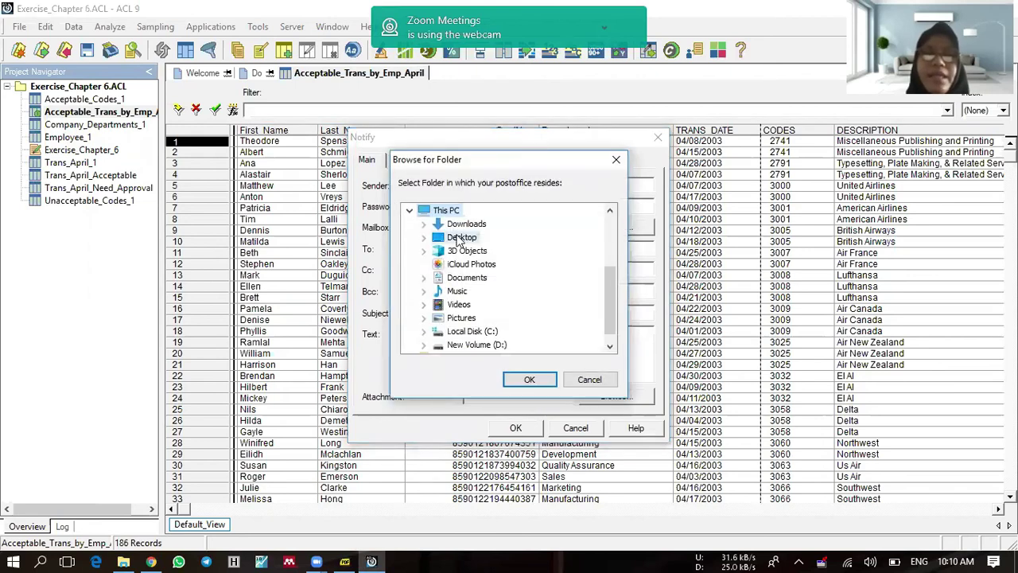
pyautogui.click(529, 379)
# Step: Enter the recipient's e-mail and use 'Exercise Chapter 6' as subject and message
pyautogui.click(489, 250)
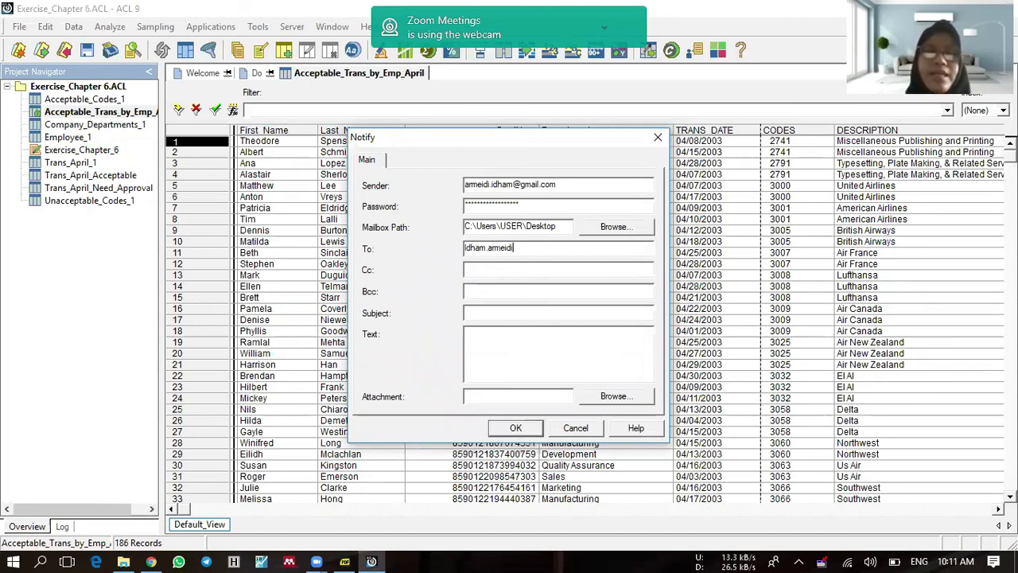
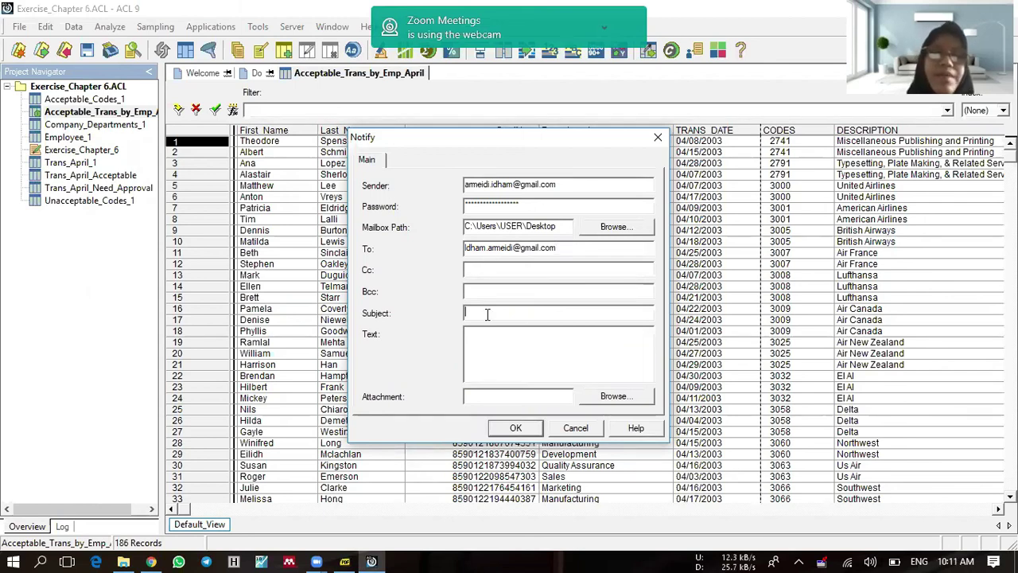
pyautogui.write('Exercise Chapter 6')
pyautogui.press('Tab')
pyautogui.write('Exercise Chapter 6')
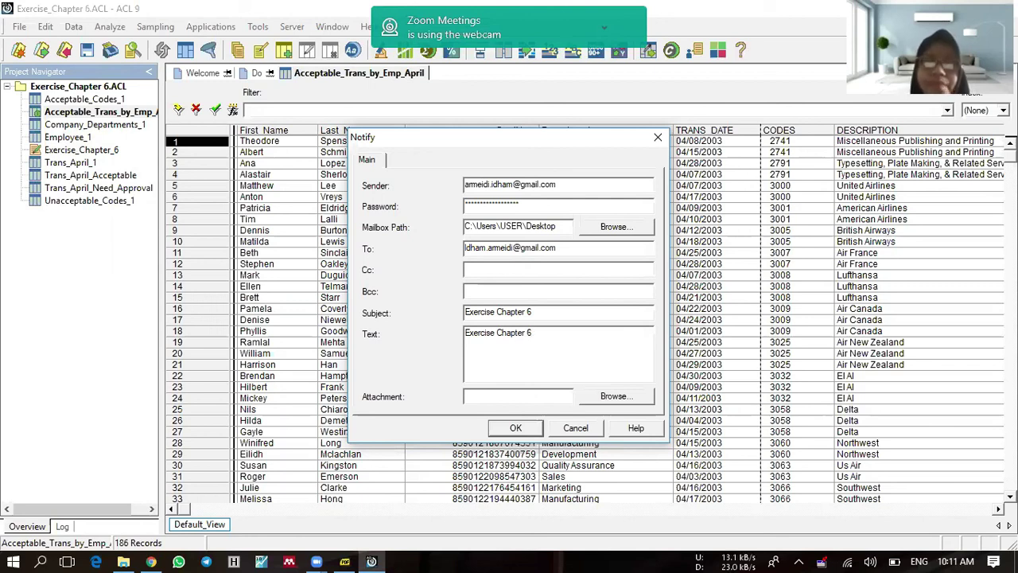
# Step: Attach Acceptable_Trans_by_Emp_April.XLS to the Notify e-mail, try sending it, and dismiss the resulting send error
pyautogui.click(590, 402)
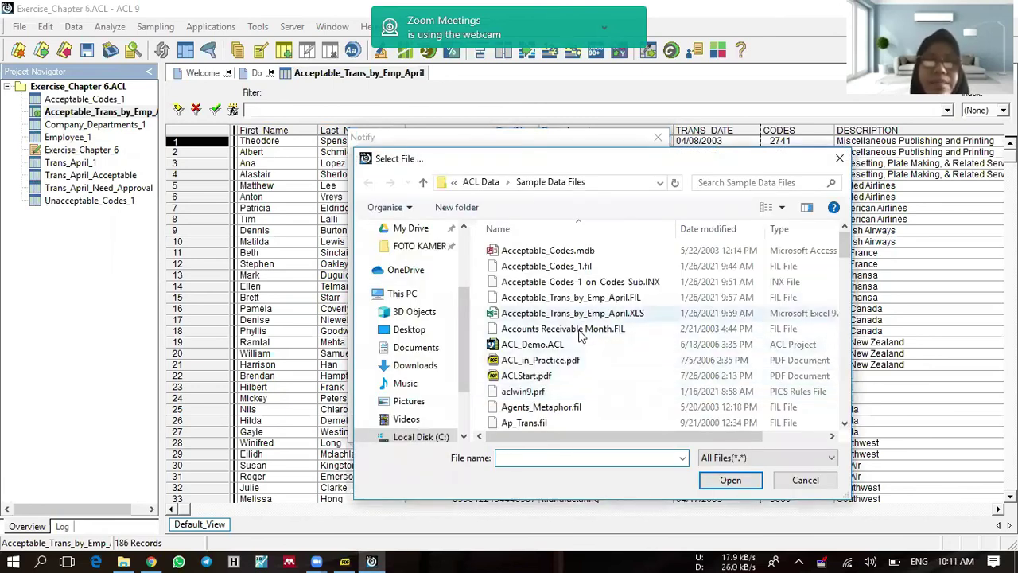
pyautogui.scroll(-1, 560, 338)
pyautogui.scroll(-2, 560, 338)
pyautogui.scroll(3, 561, 334)
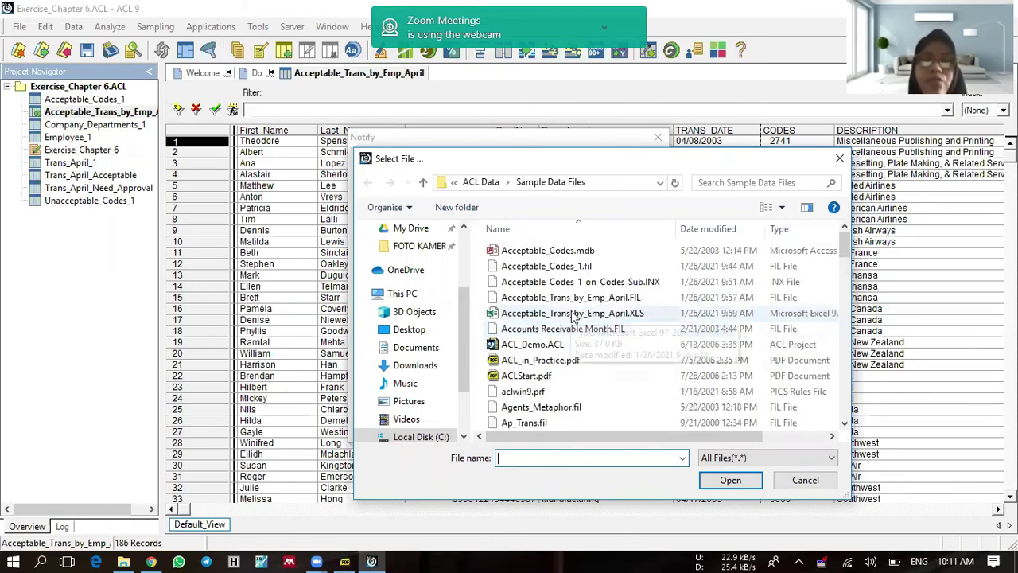
pyautogui.click(572, 314)
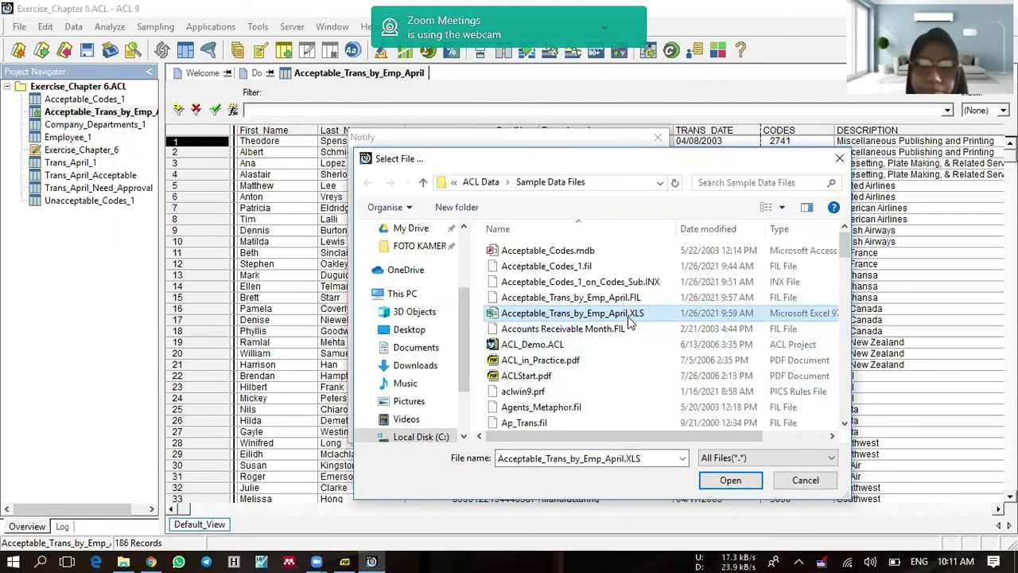
pyautogui.click(730, 480)
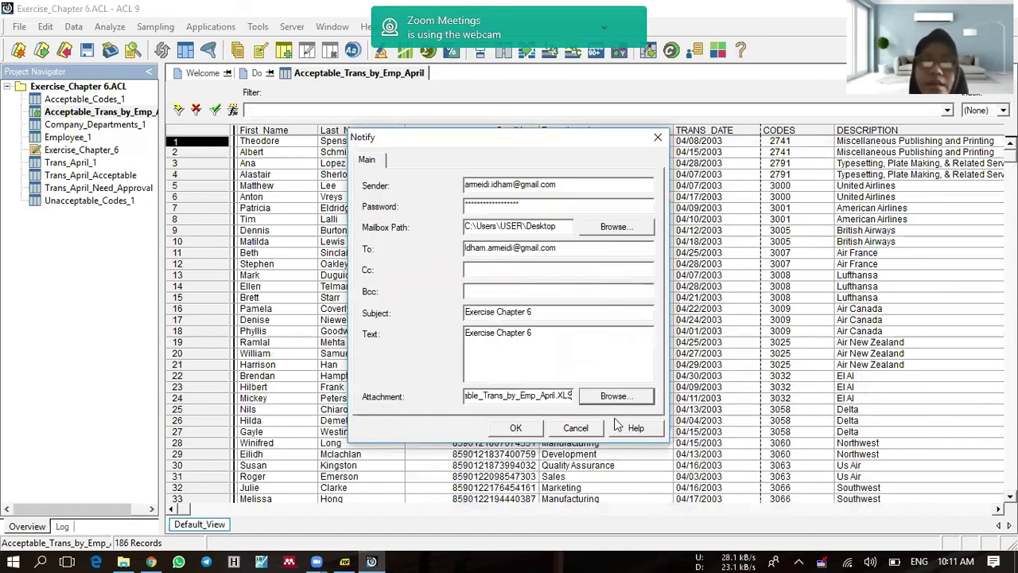
pyautogui.click(524, 429)
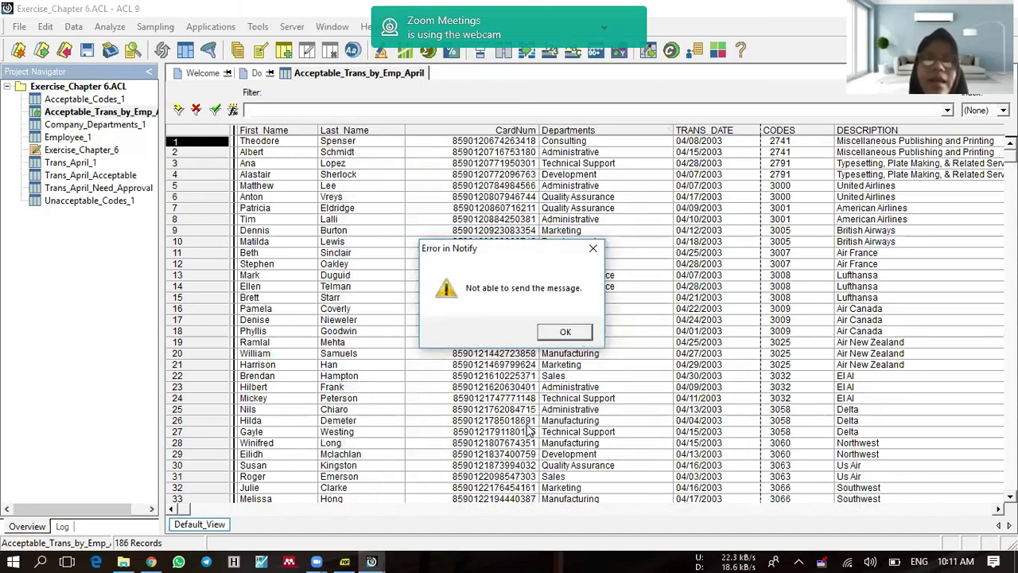
pyautogui.click(568, 333)
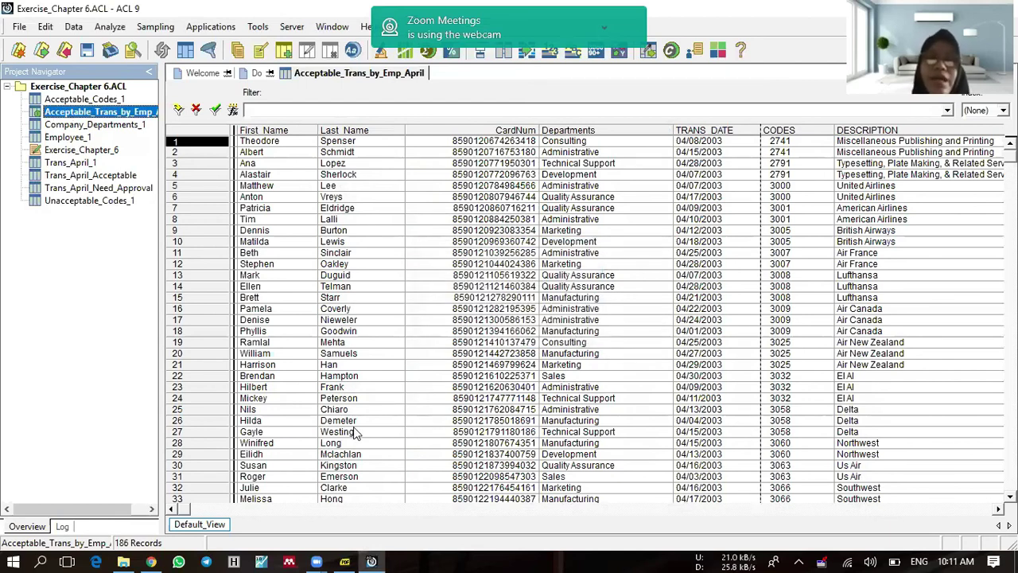